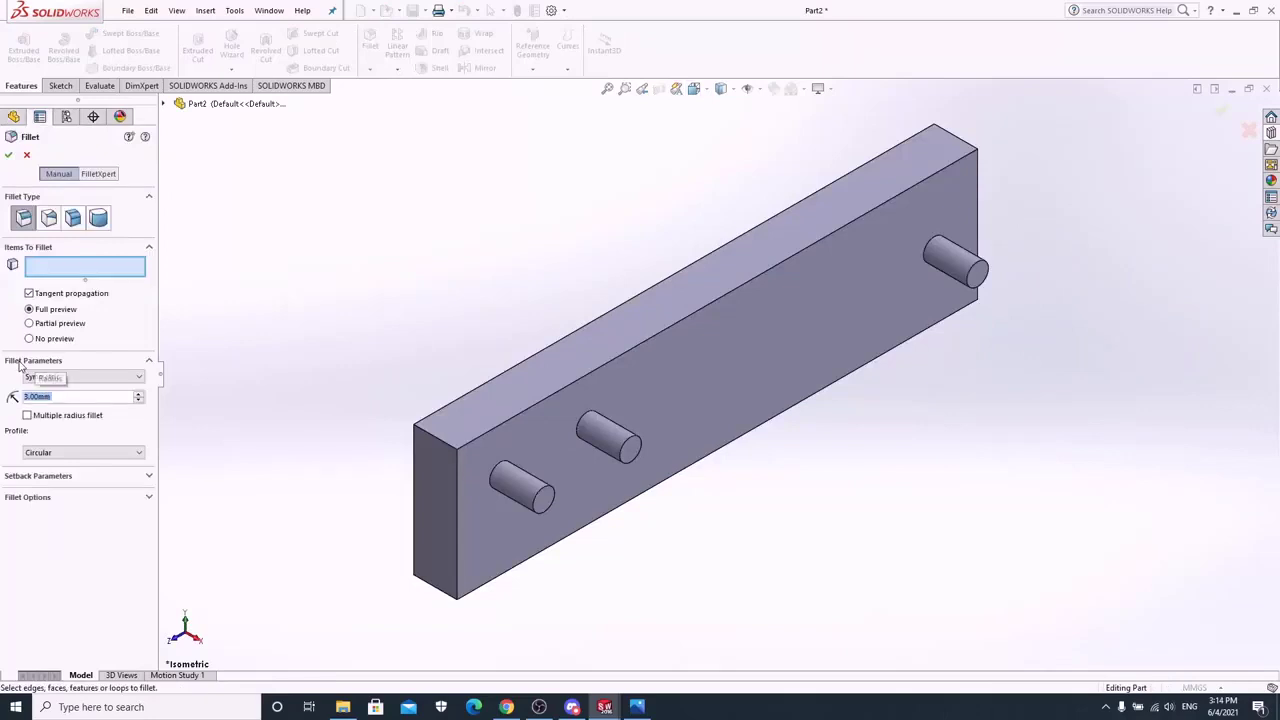
Step: Fillet the four outer edges of the plate face carrying the pins with a 3 mm radius
click(609, 361)
click(458, 526)
middle_drag(606, 594, 560, 423)
click(551, 443)
middle_drag(911, 534, 952, 481)
click(946, 473)
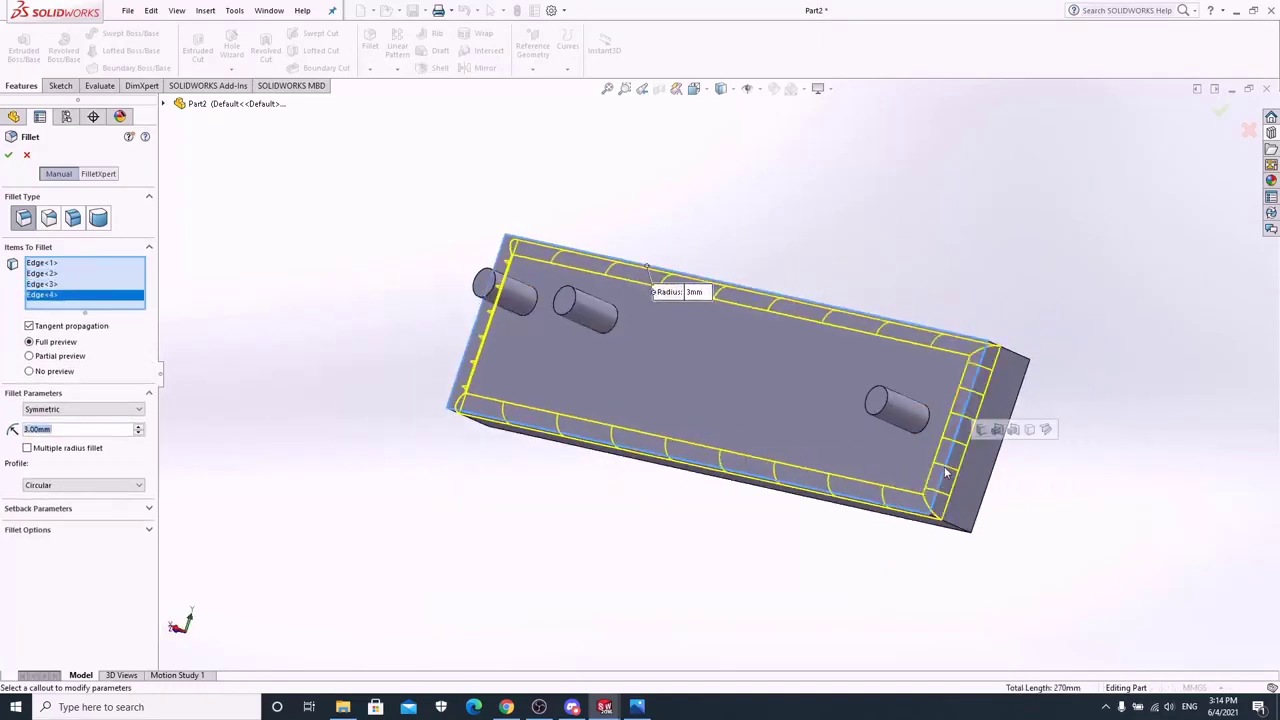
click(10, 156)
key(ctrl+7)
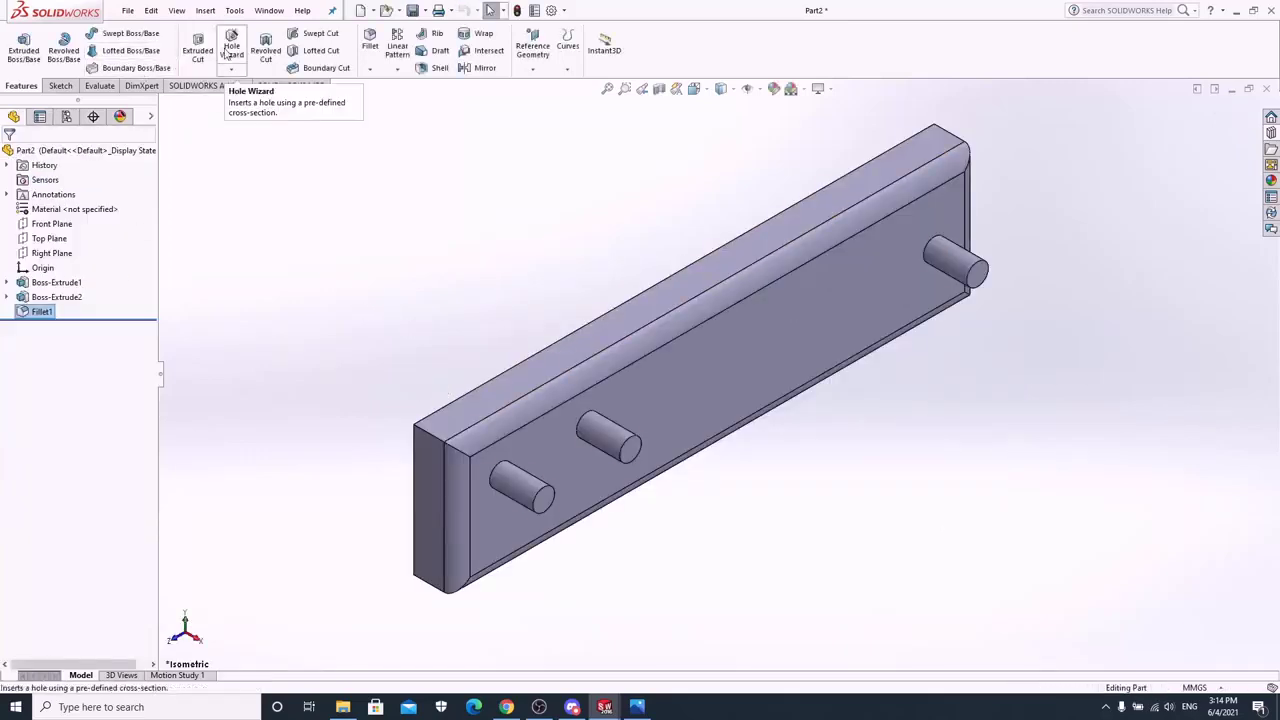
Step: Fillet the base edges where the three cylindrical pins meet the plate with a 3 mm radius
click(370, 42)
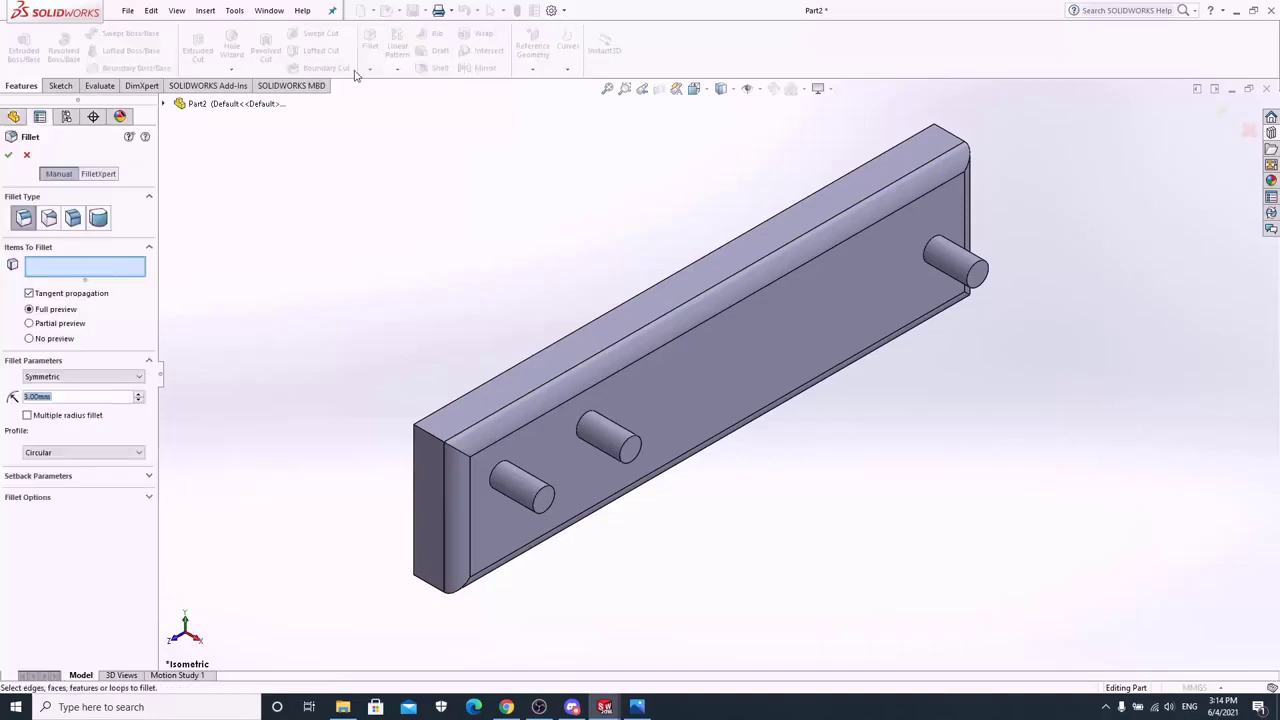
click(500, 468)
click(592, 420)
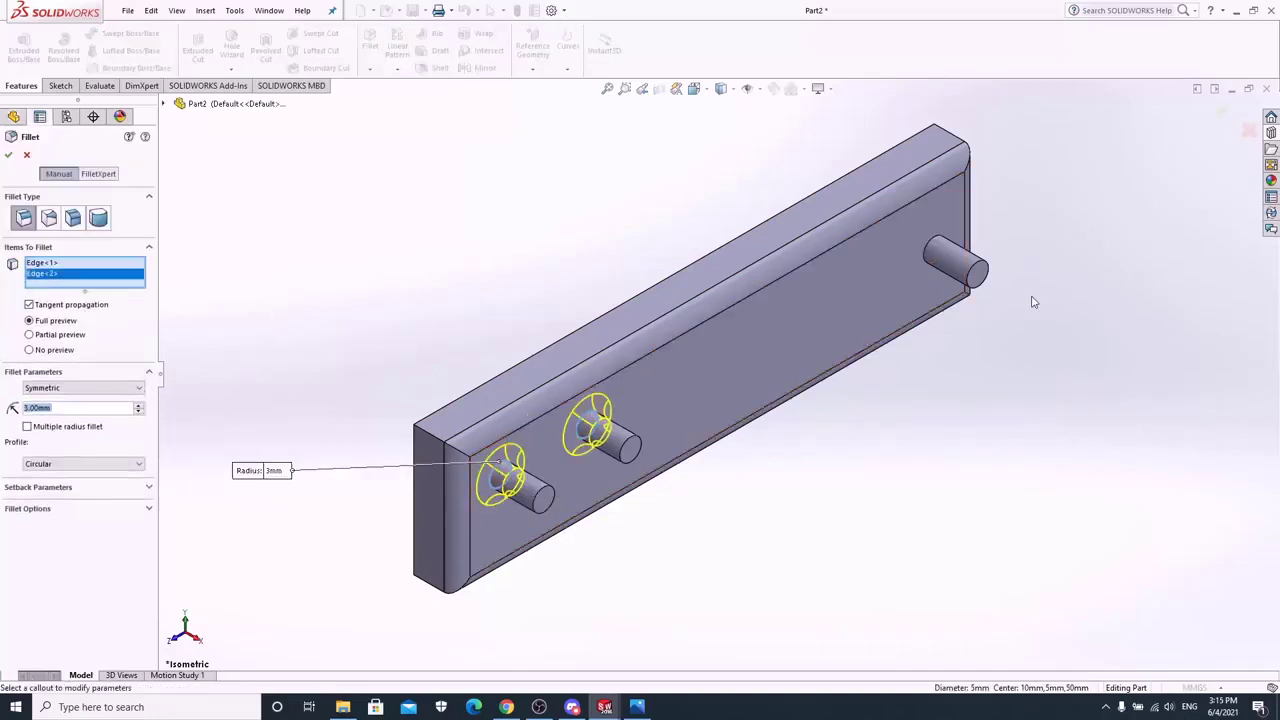
click(924, 247)
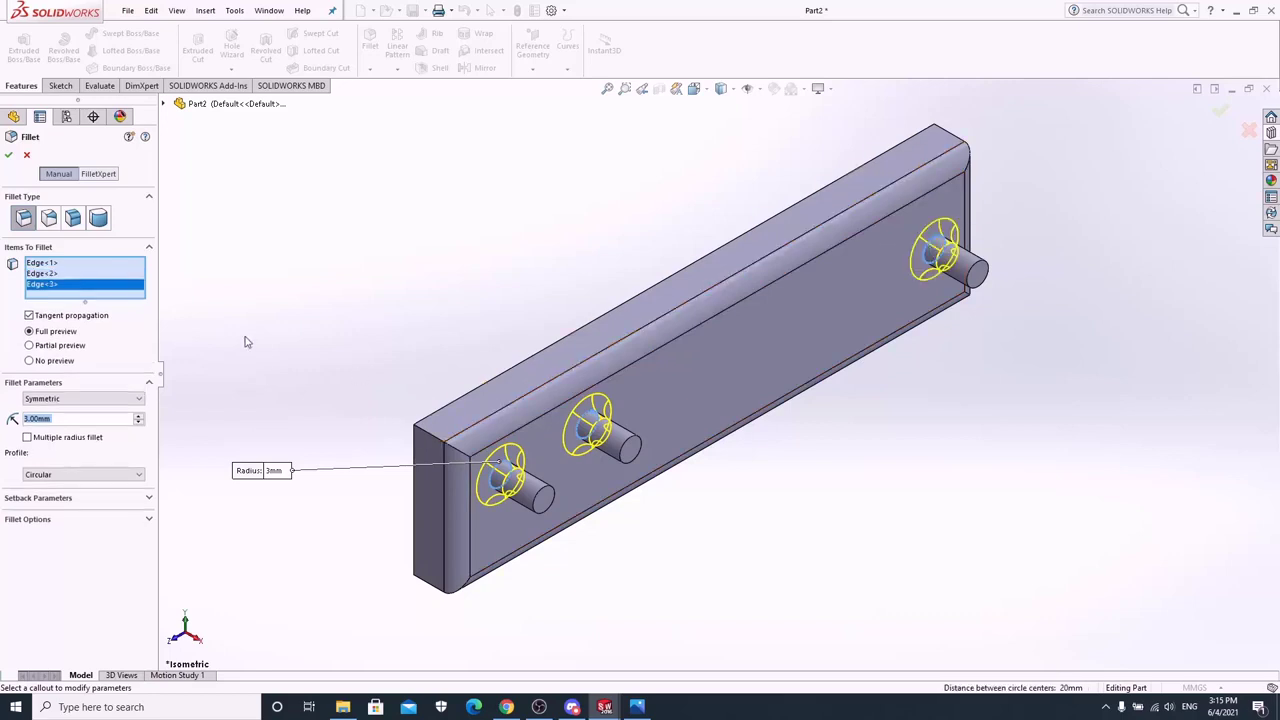
click(8, 156)
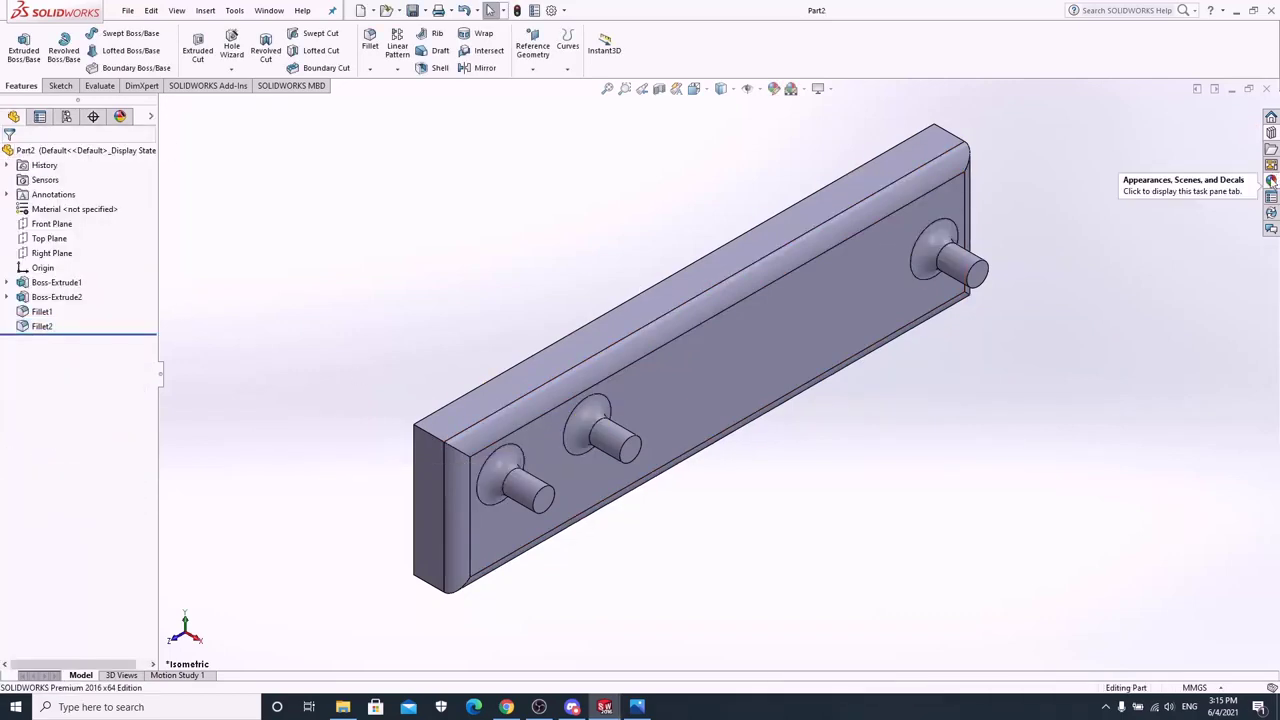
Step: Apply the Orange appearance from the Solid category to the whole part
click(1271, 181)
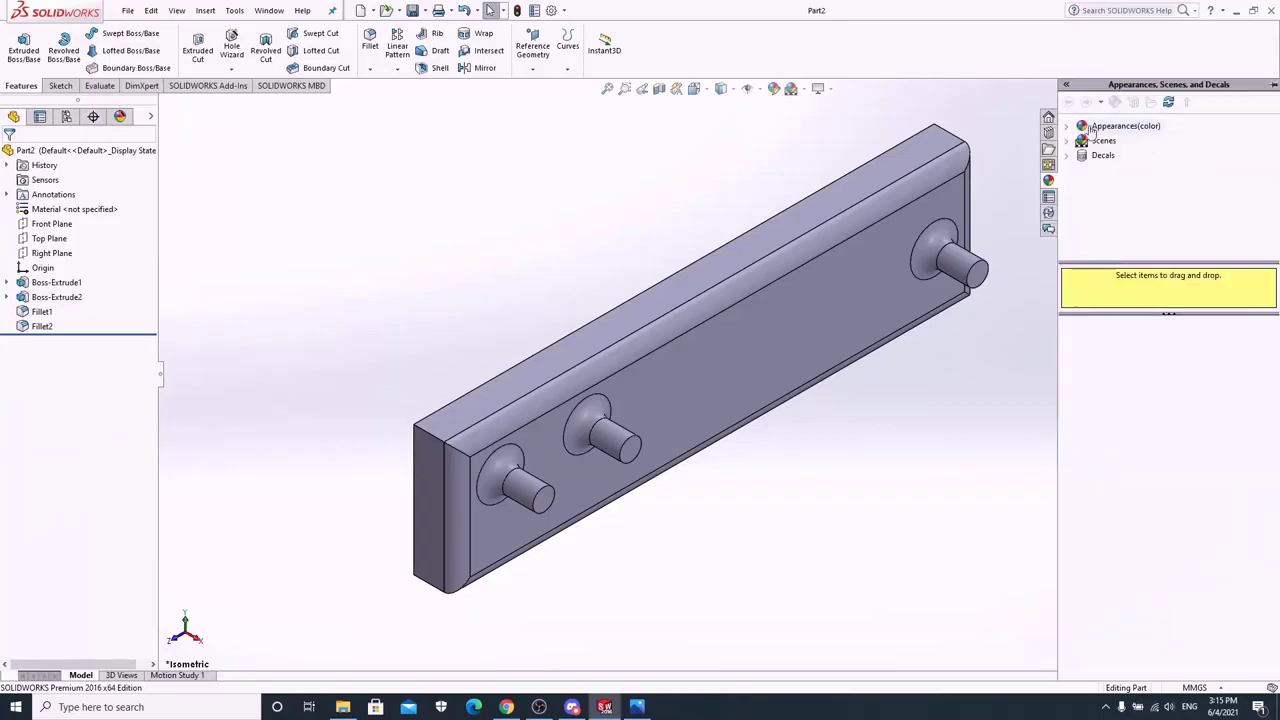
click(1069, 128)
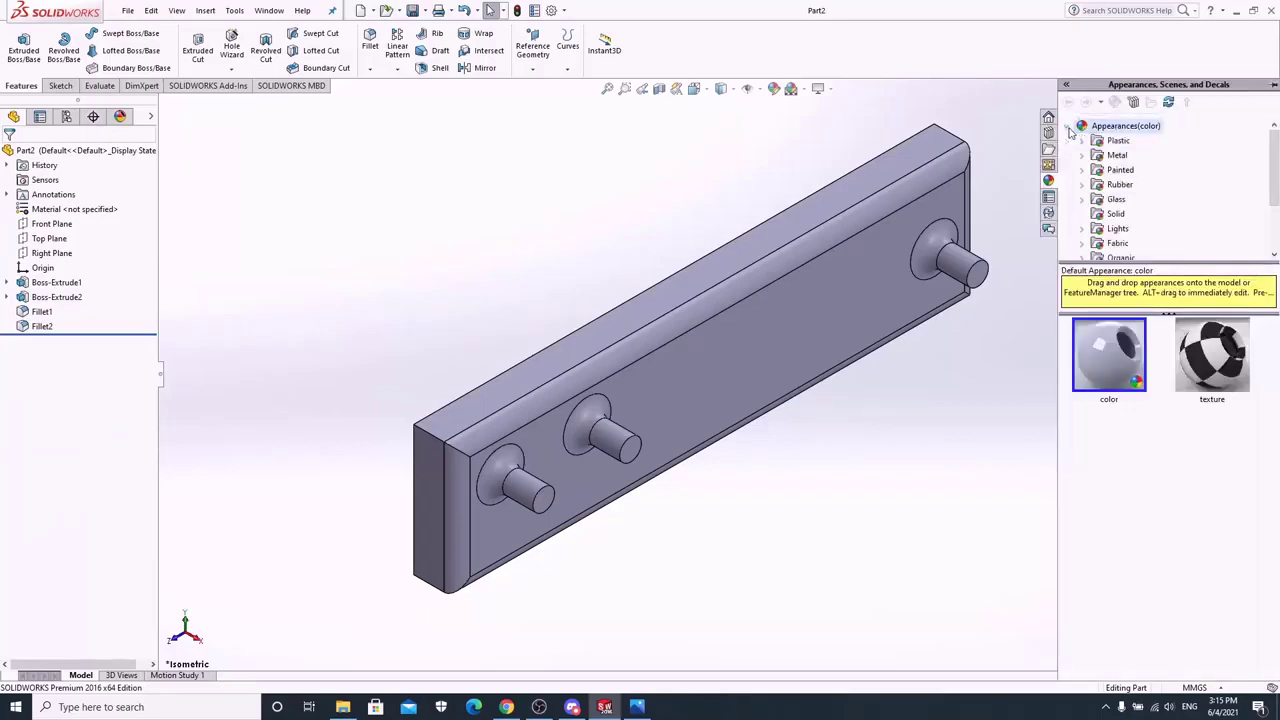
click(1115, 214)
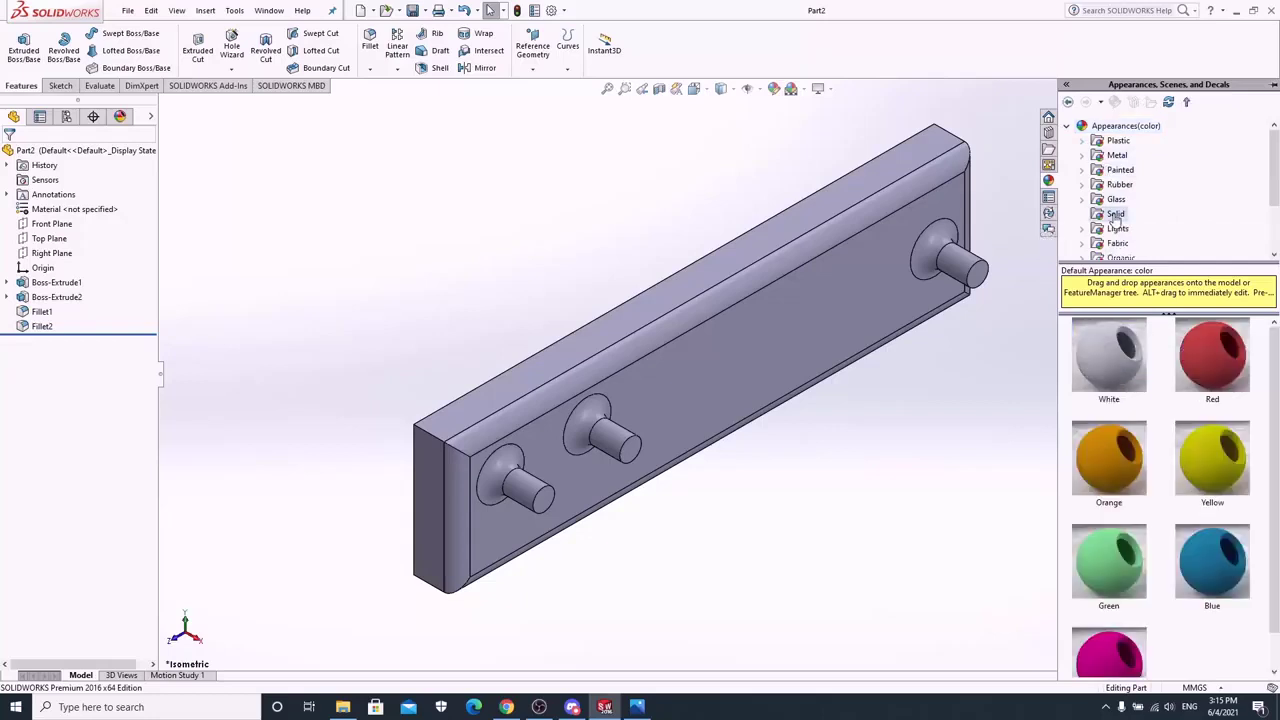
double_click(1113, 447)
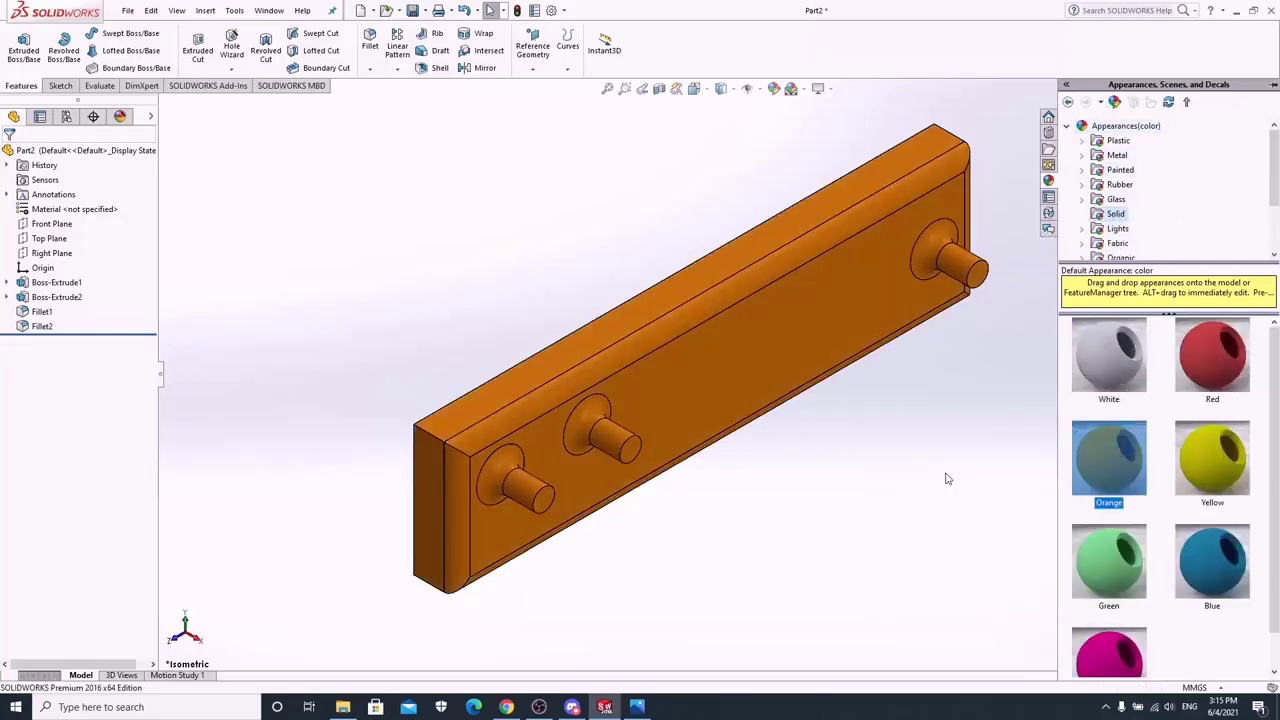
click(851, 467)
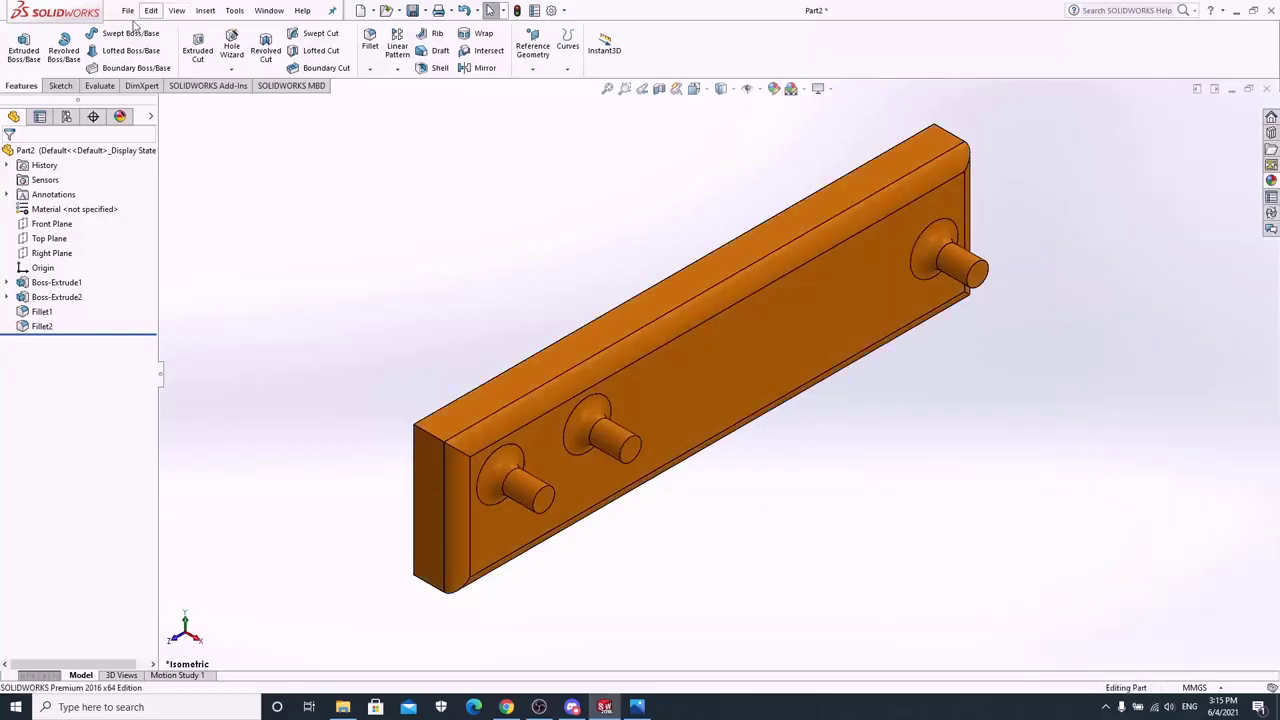
Step: Save the plate part and create a new document from the Part template
click(128, 12)
click(145, 140)
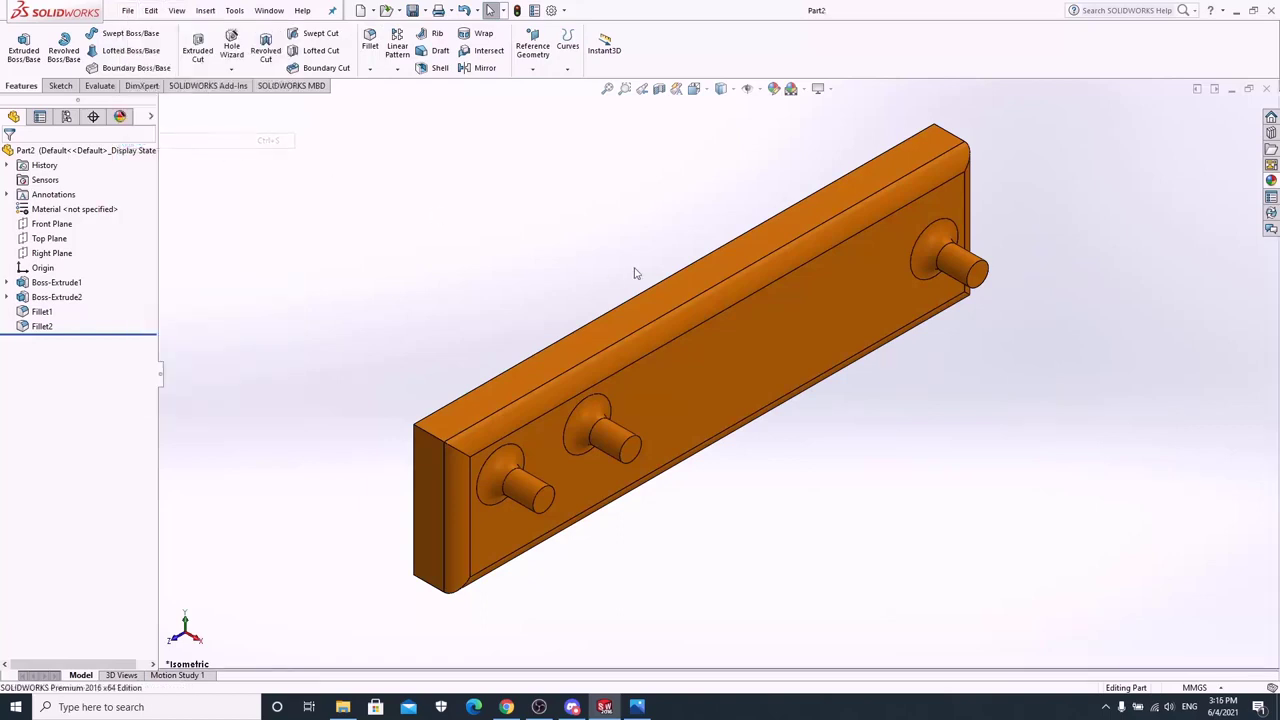
click(374, 12)
click(382, 27)
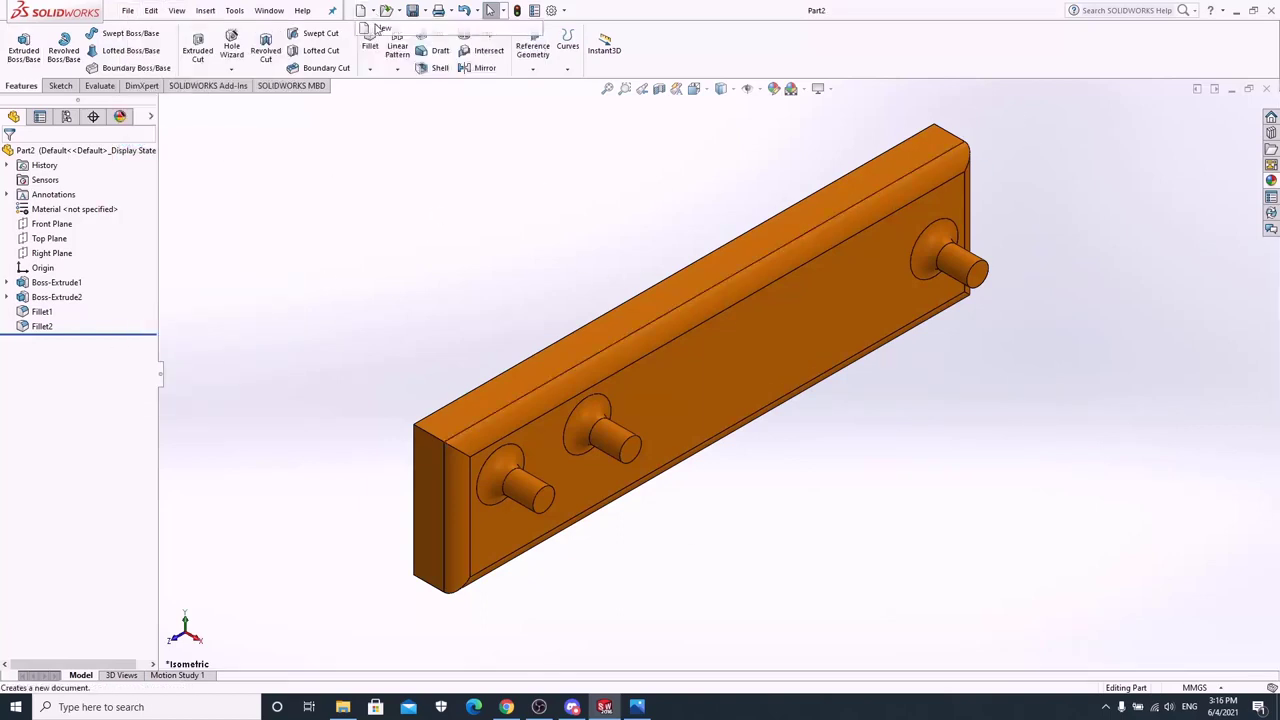
click(270, 250)
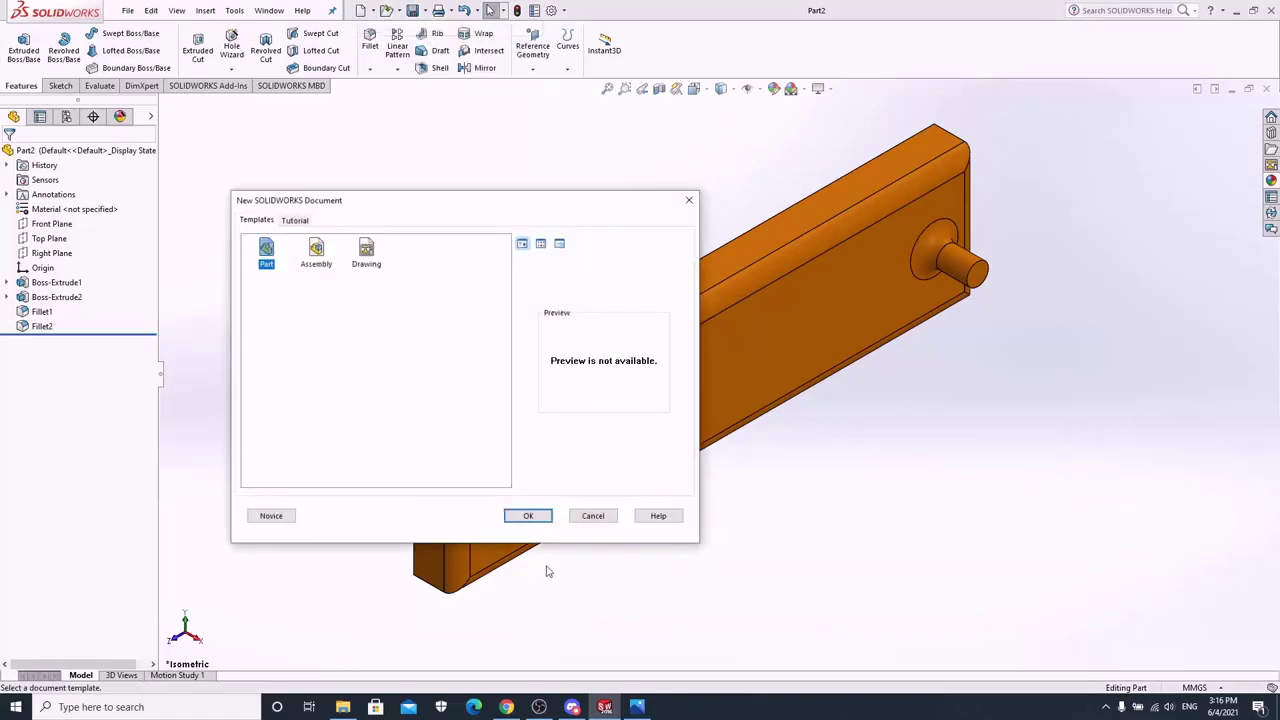
click(528, 516)
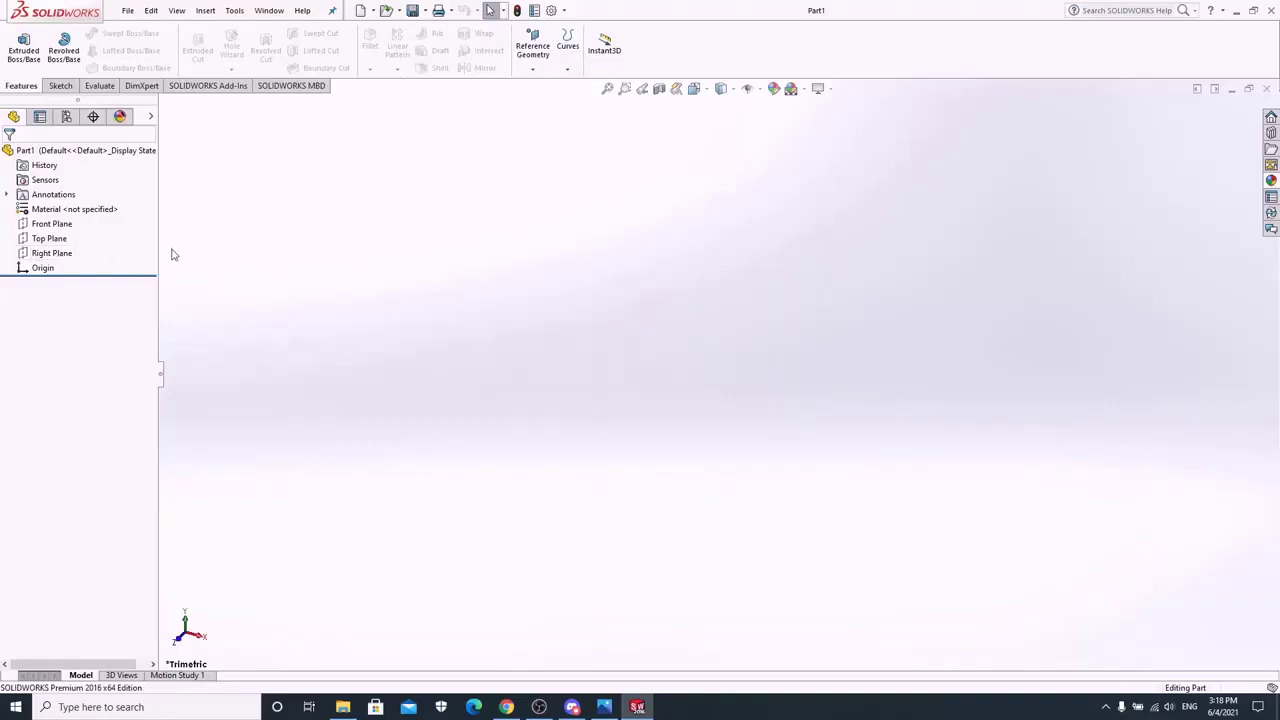
Step: Sketch a horizontal centerpoint slot on the Right Plane, centred on the origin, about 125 mm between arc centres and 50 mm wide
right_click(62, 254)
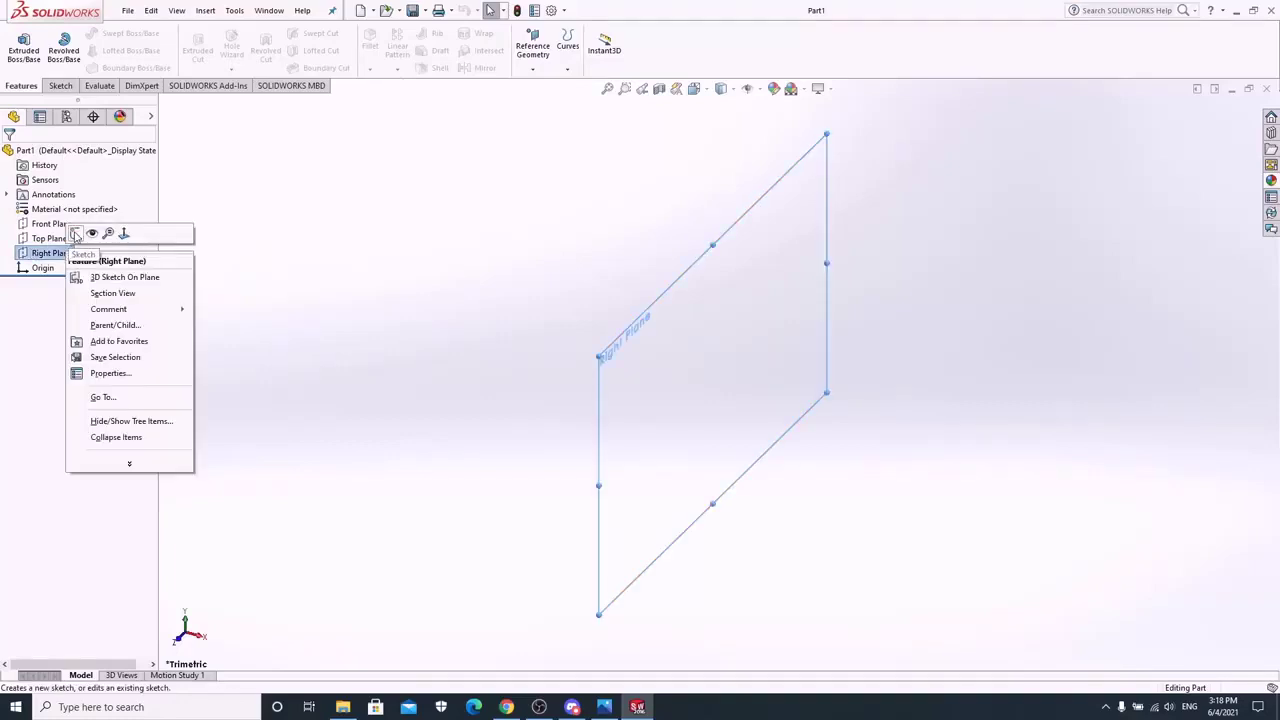
click(75, 235)
click(87, 67)
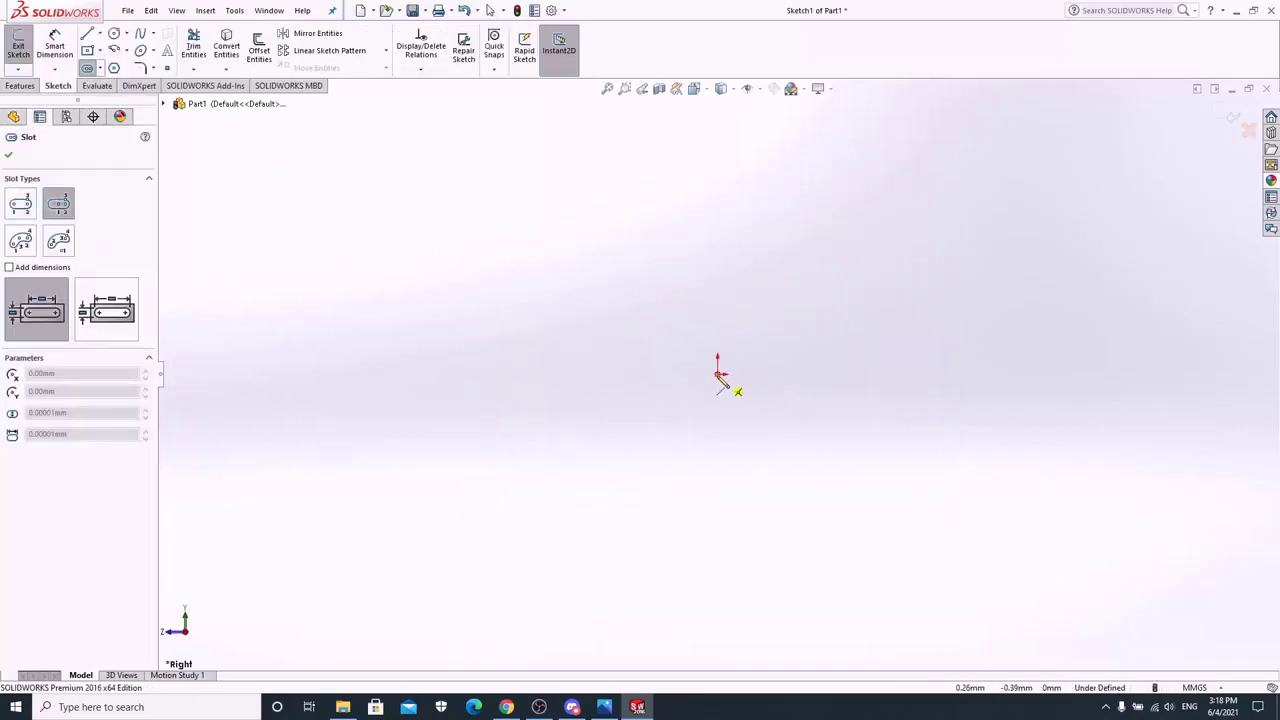
click(719, 375)
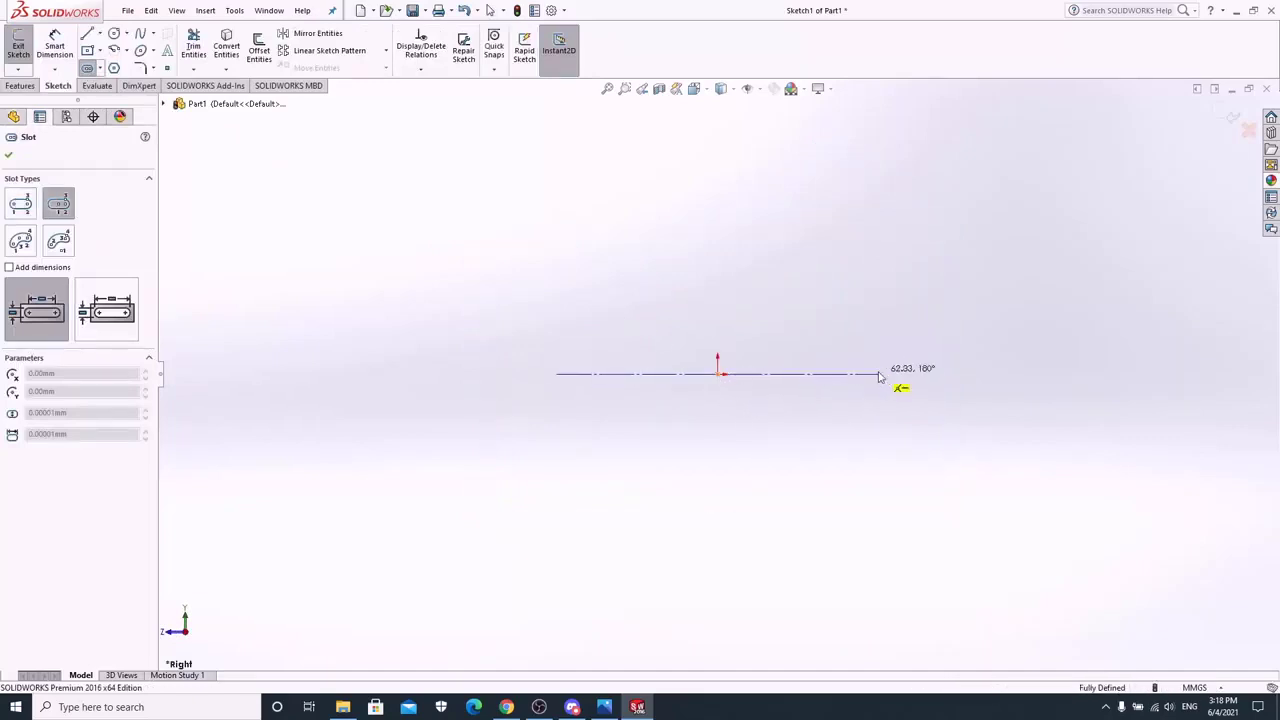
click(879, 375)
click(924, 316)
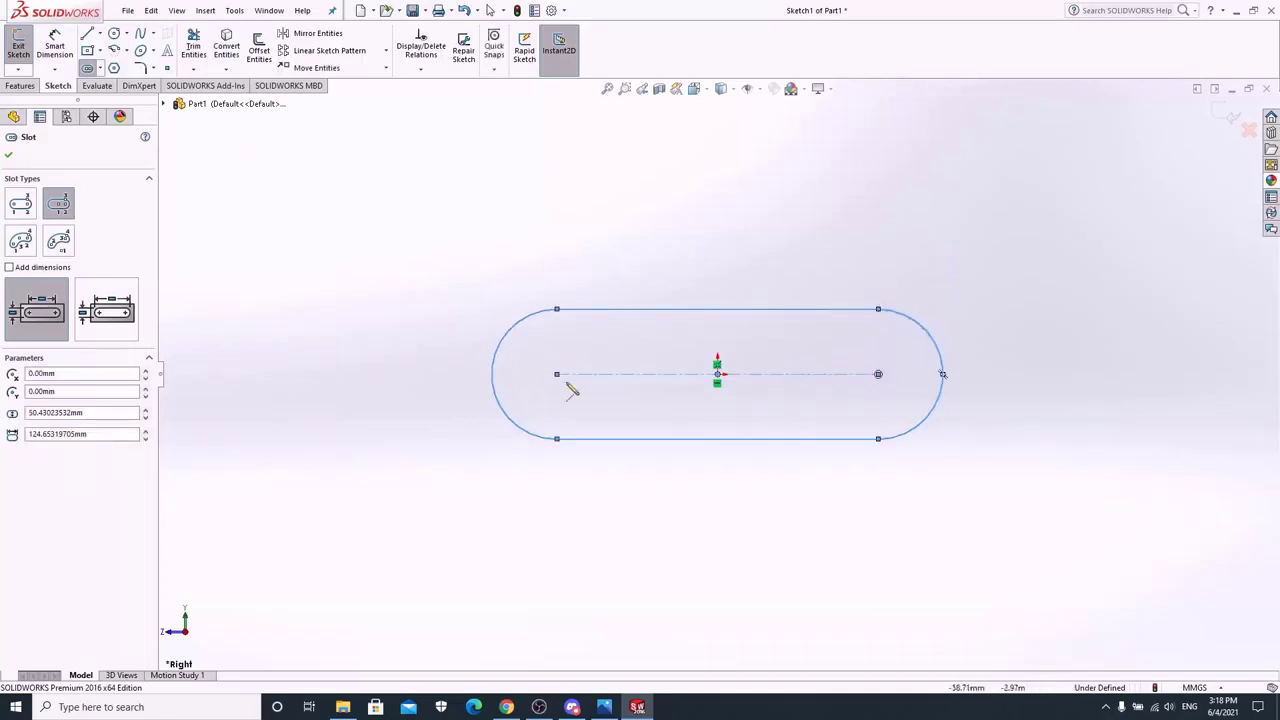
key(Escape)
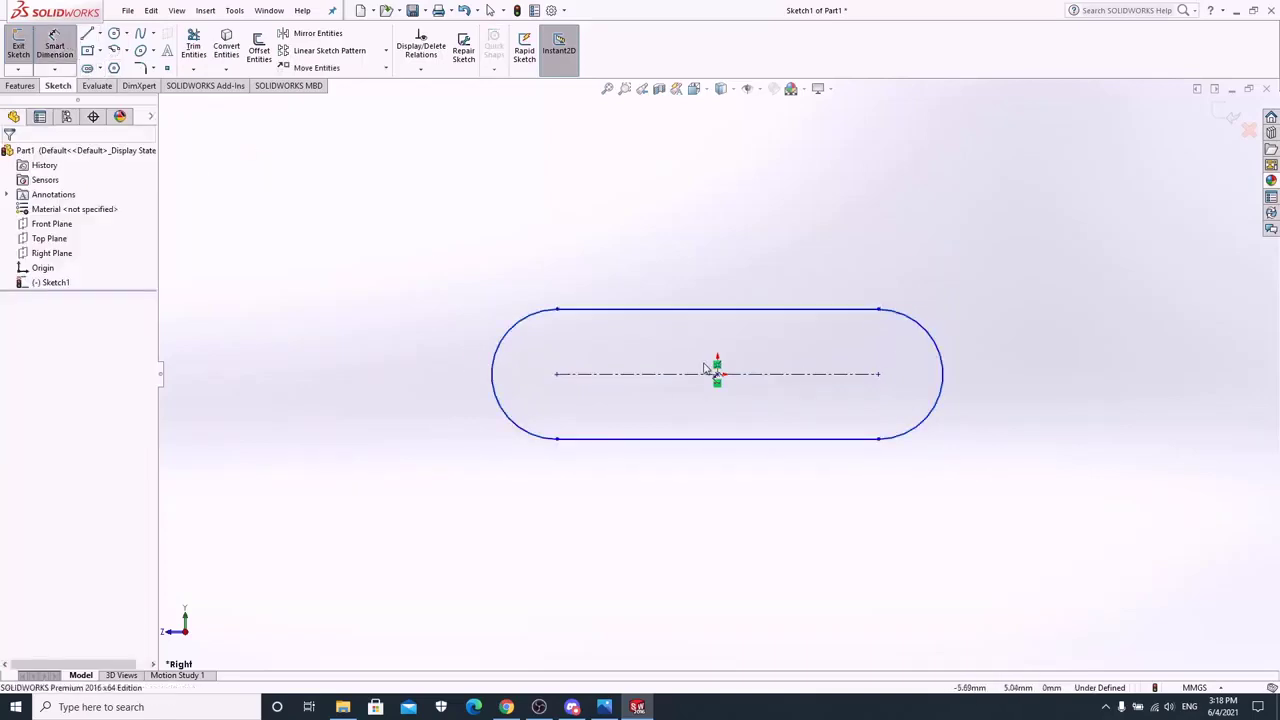
Step: Dimension the slot with 20 mm between its arc centres and a 5 mm end radius
click(560, 378)
click(878, 376)
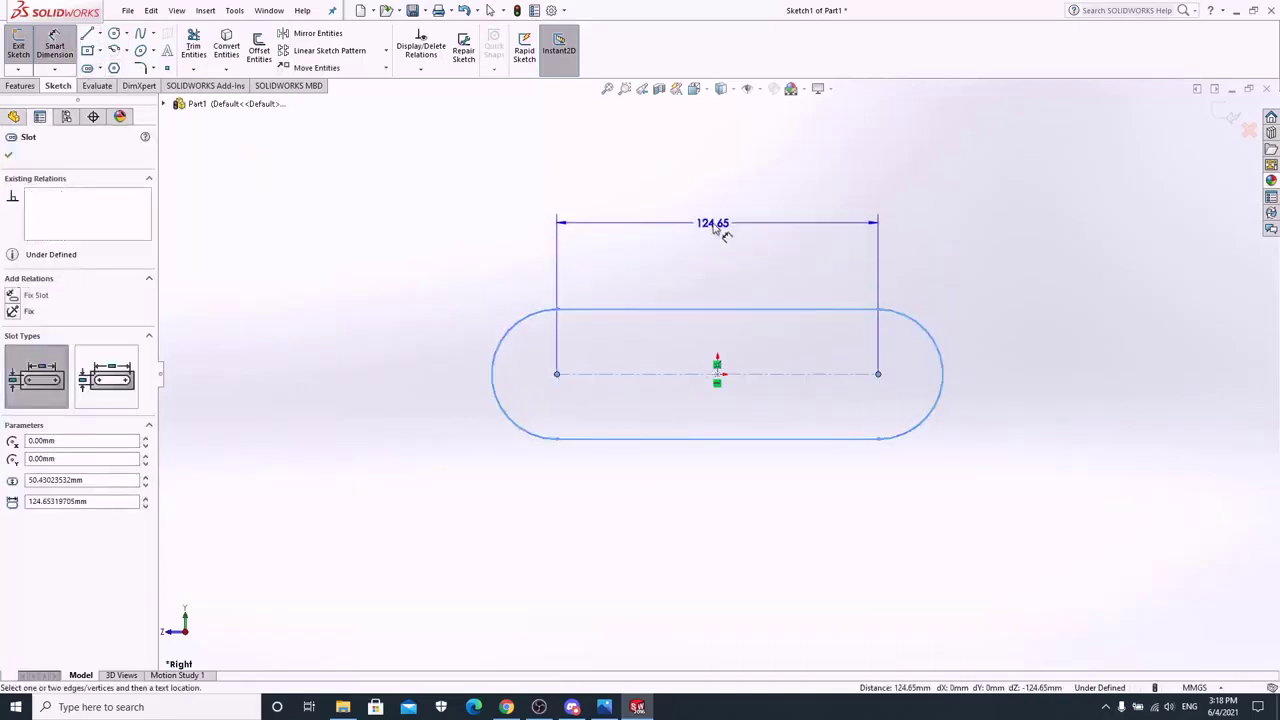
click(713, 228)
text(20)
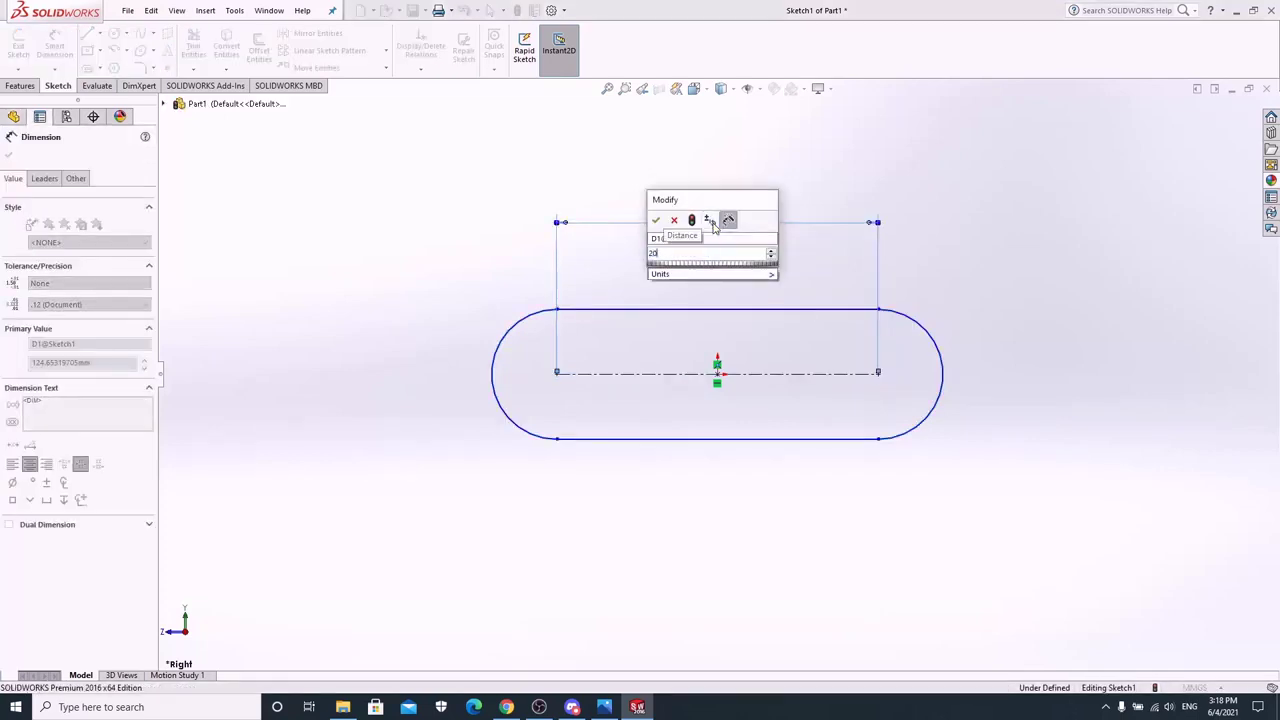
key(Return)
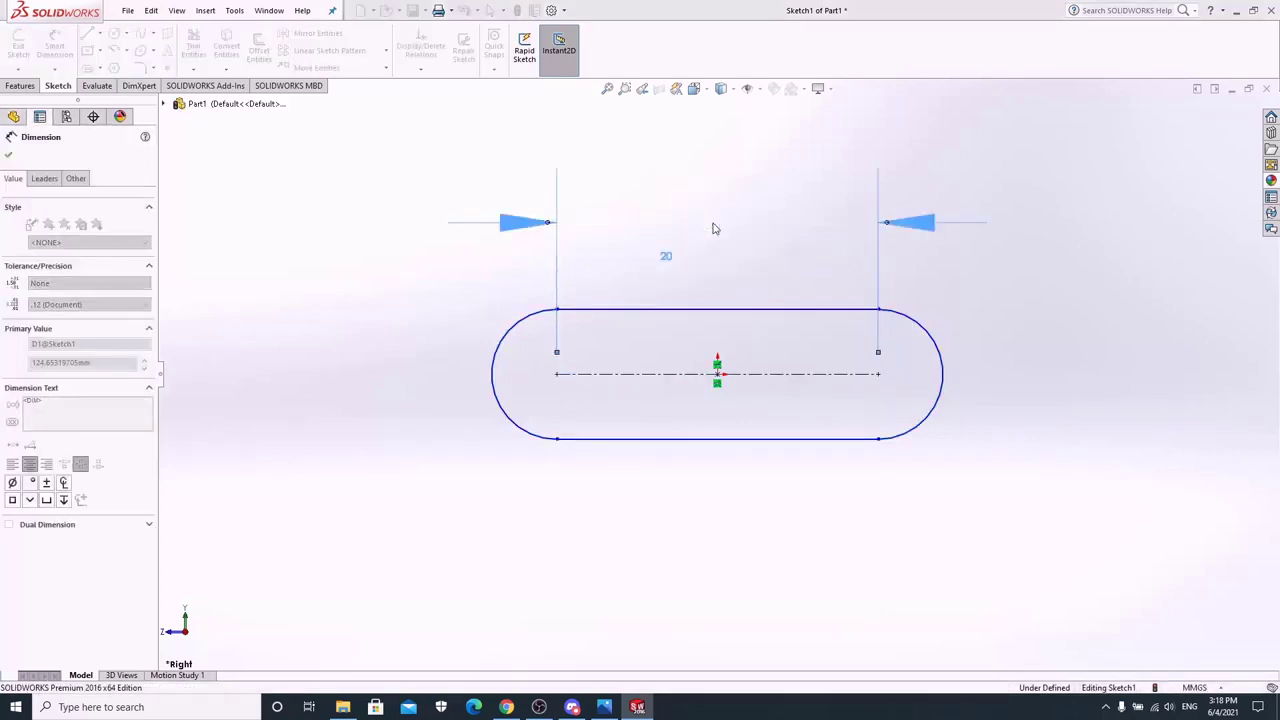
click(524, 330)
click(348, 307)
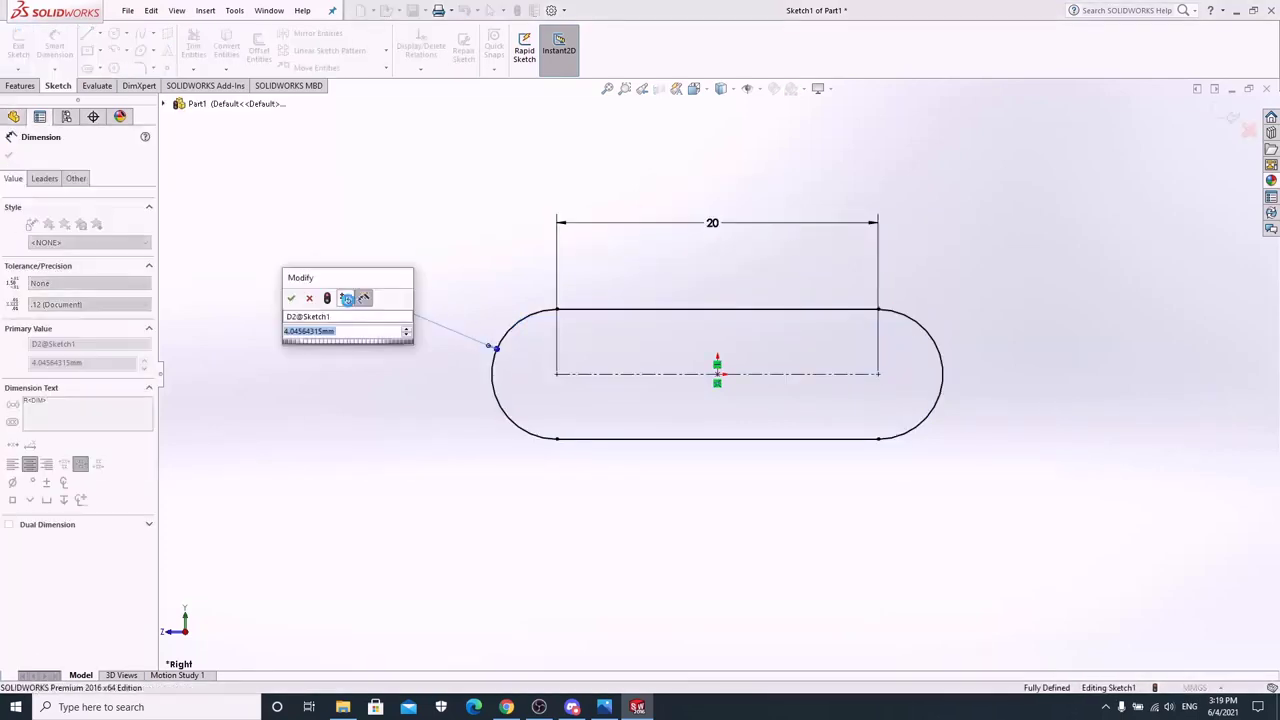
text(5)
key(Return)
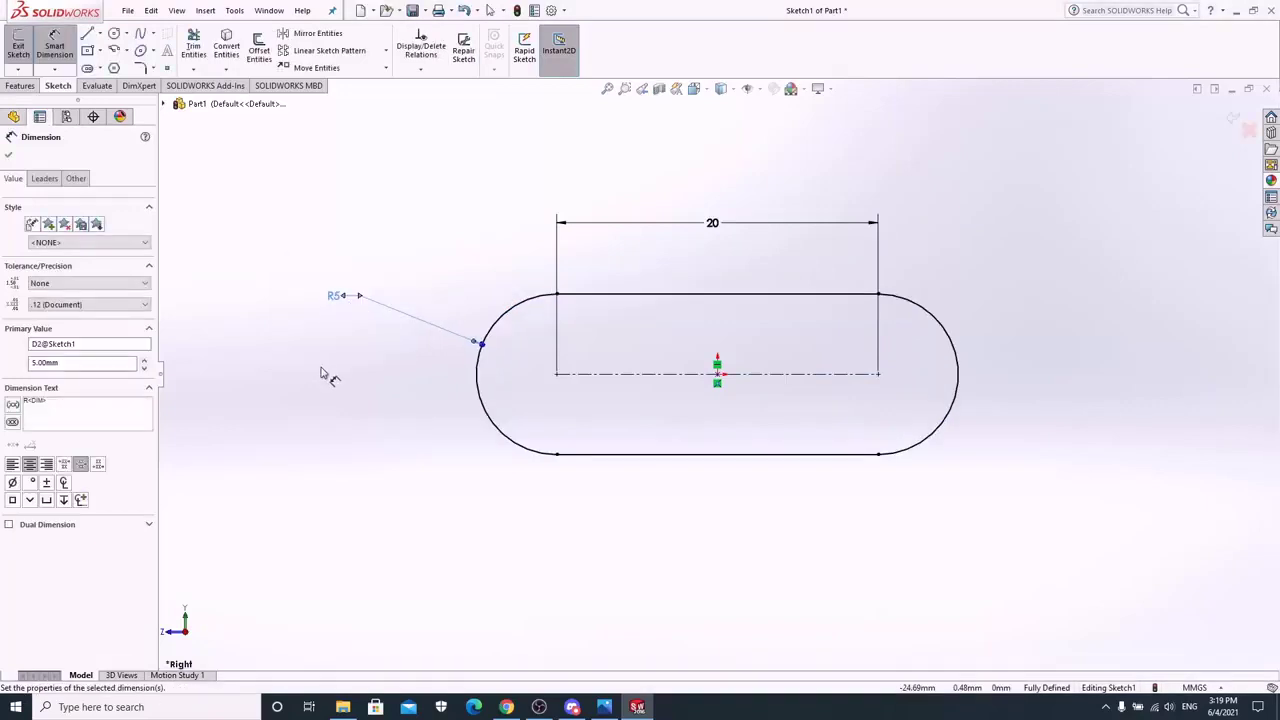
Step: Sketch a circle at the centre of the slot's left arc and dimension its diameter to 5 mm
click(114, 33)
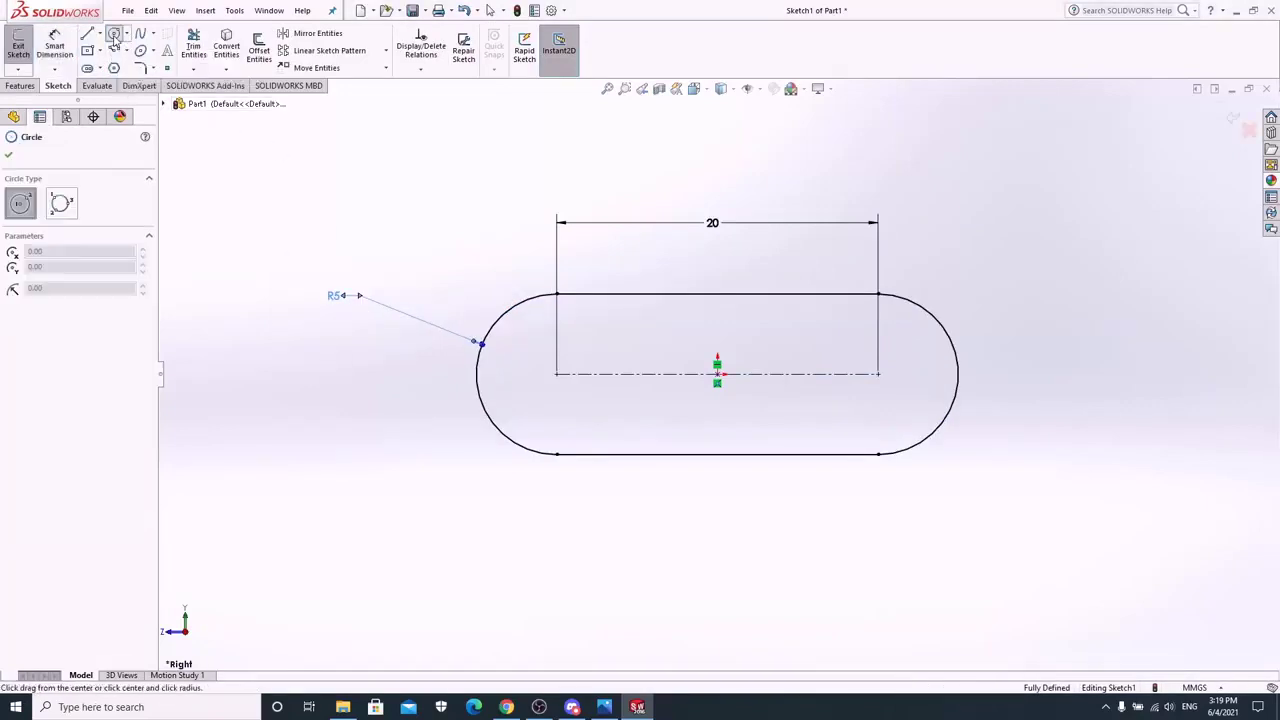
click(557, 374)
click(592, 352)
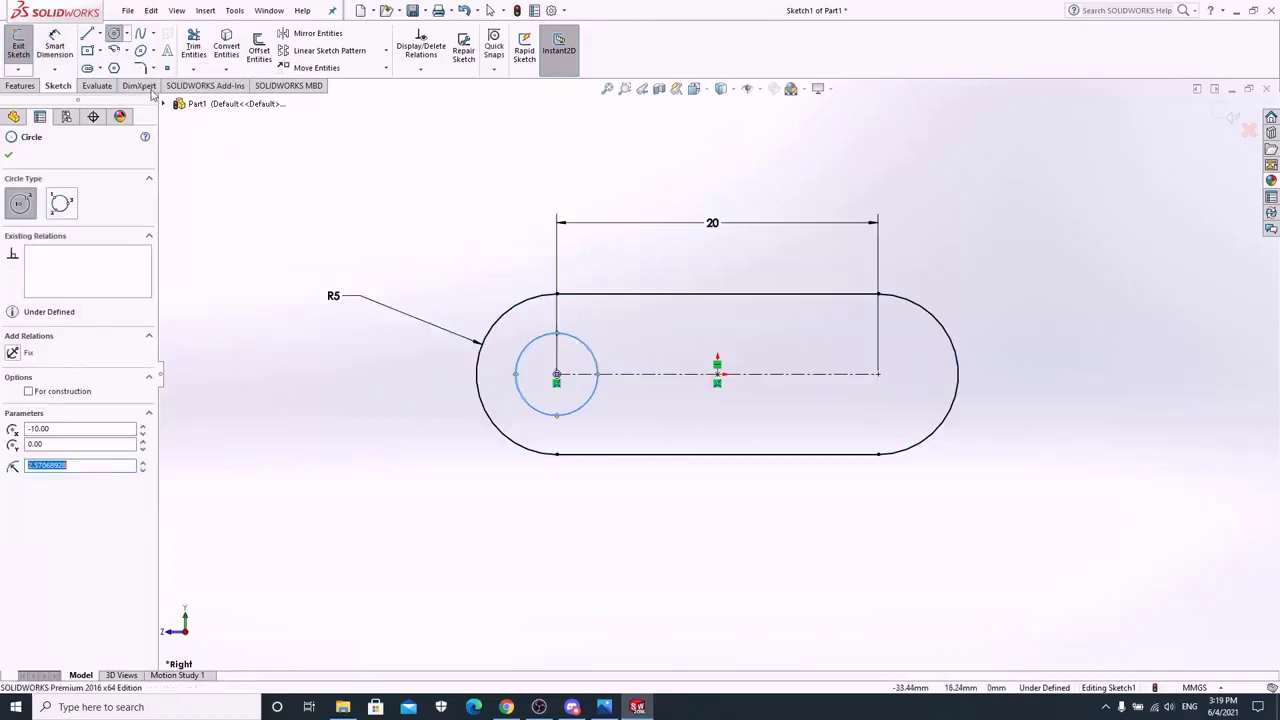
click(55, 47)
click(528, 346)
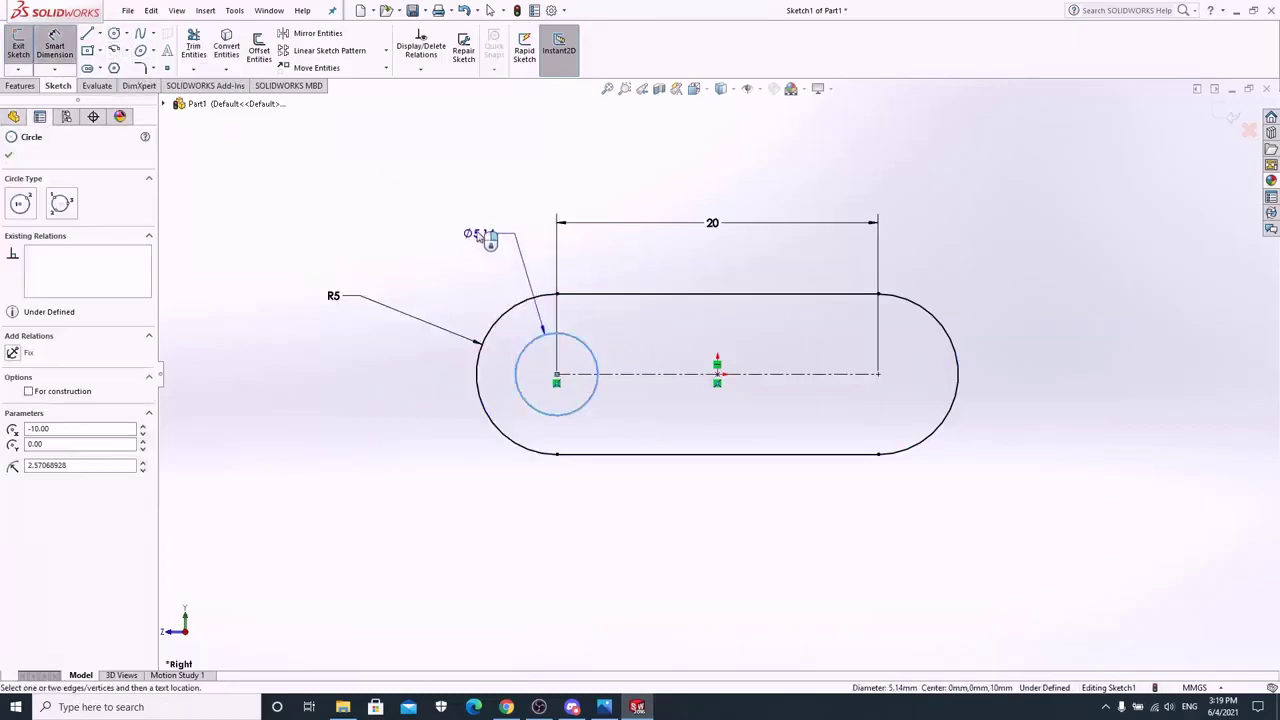
click(460, 220)
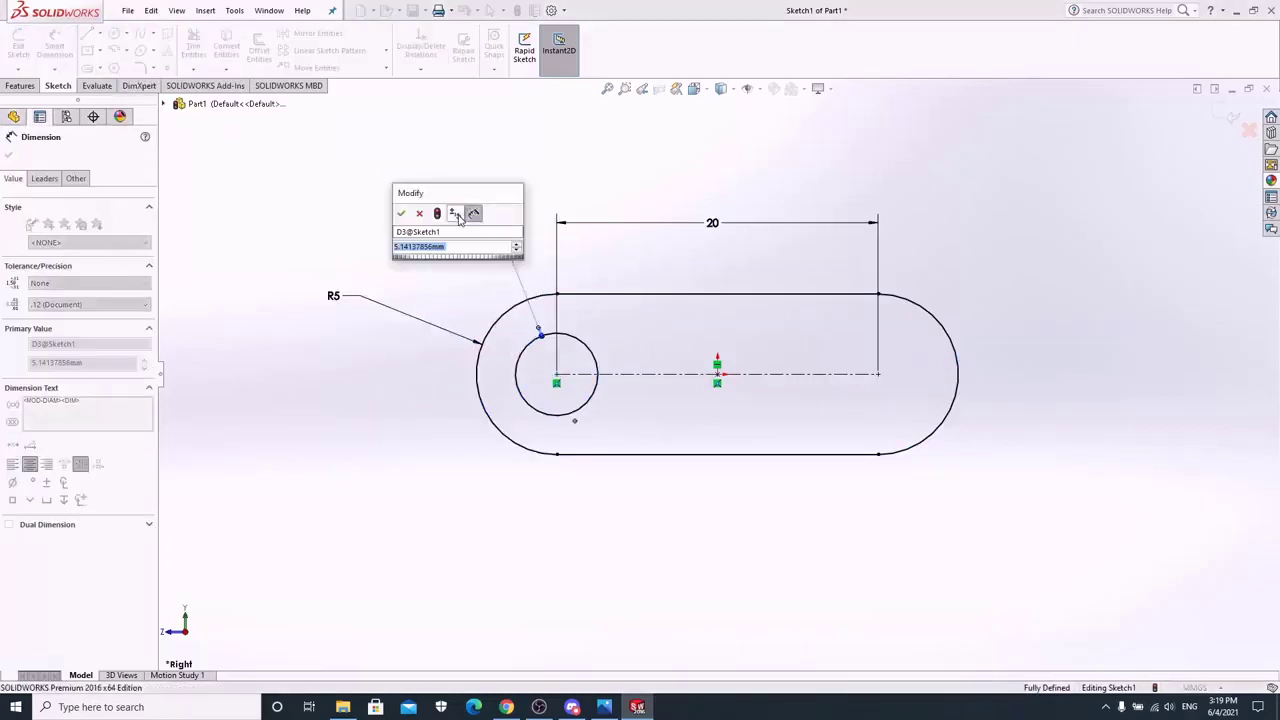
key(Return)
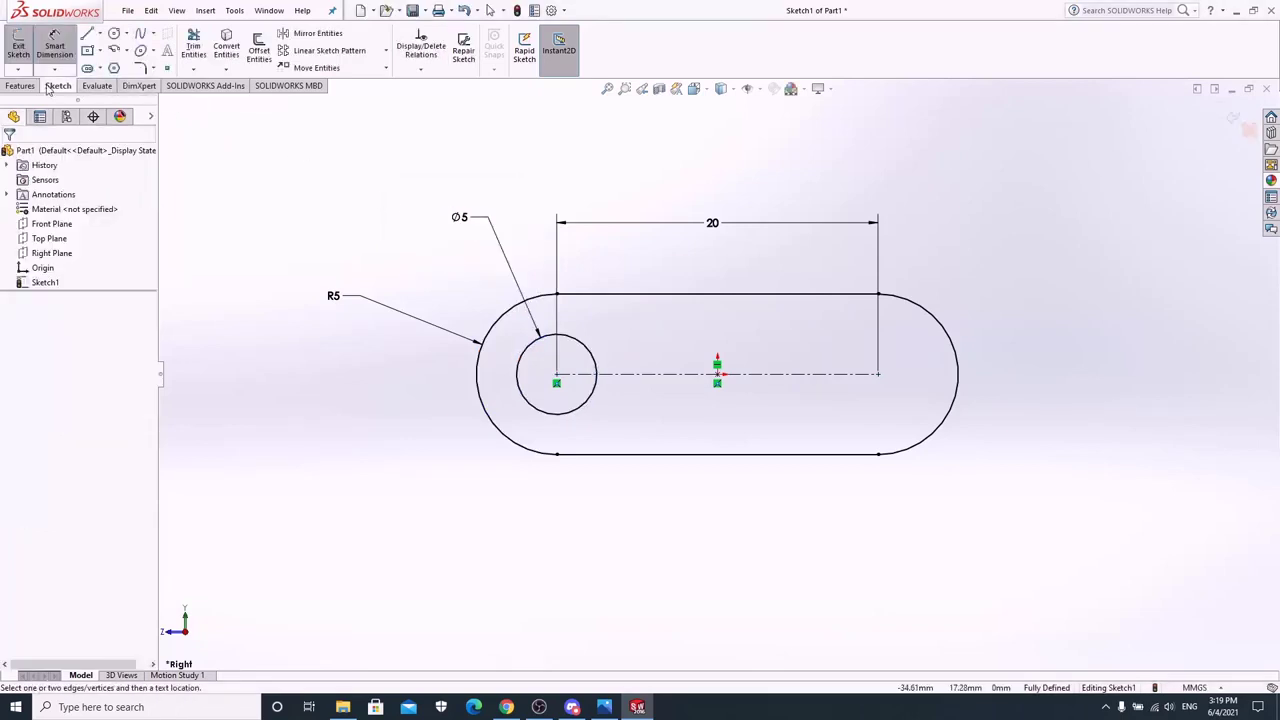
Step: Extrude the slot profile with its circular hole as a blind boss 5 mm deep
click(22, 86)
click(24, 48)
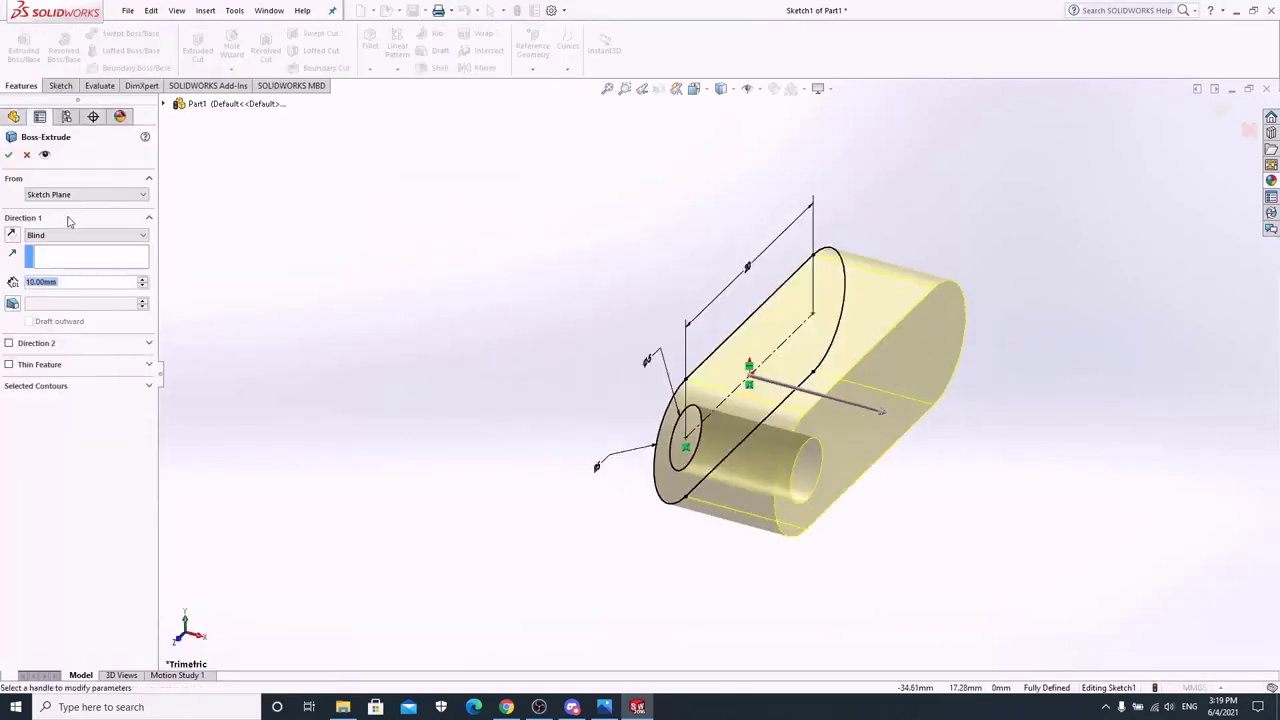
text(5)
key(Return)
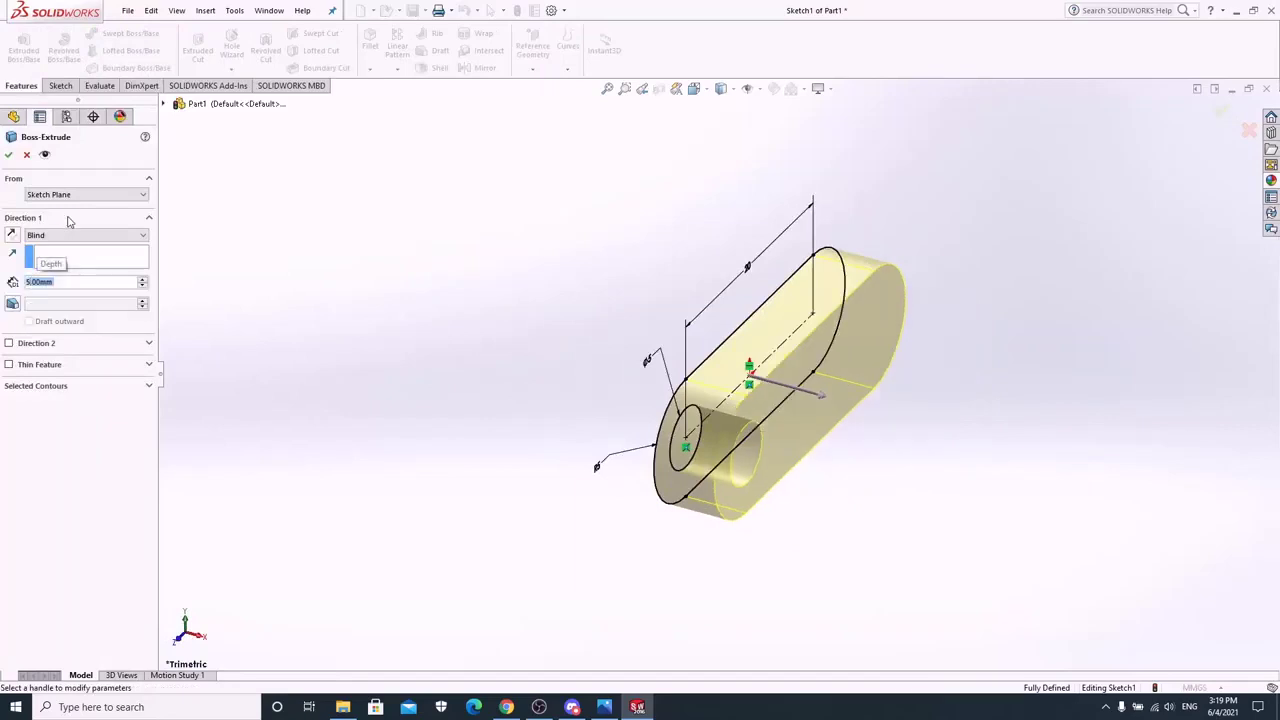
click(9, 155)
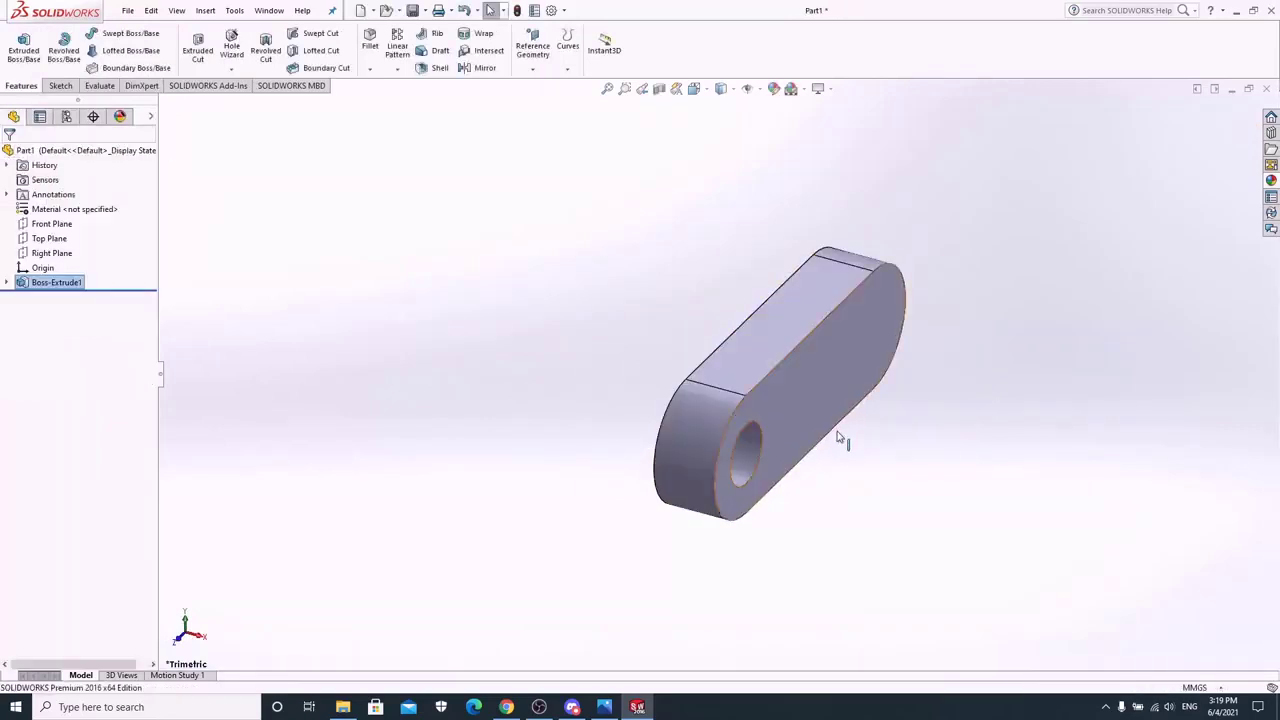
Step: Sketch a circle on the link's outer face, centred on the rounded end without a hole, and dimension its diameter to 5 mm
right_click(833, 377)
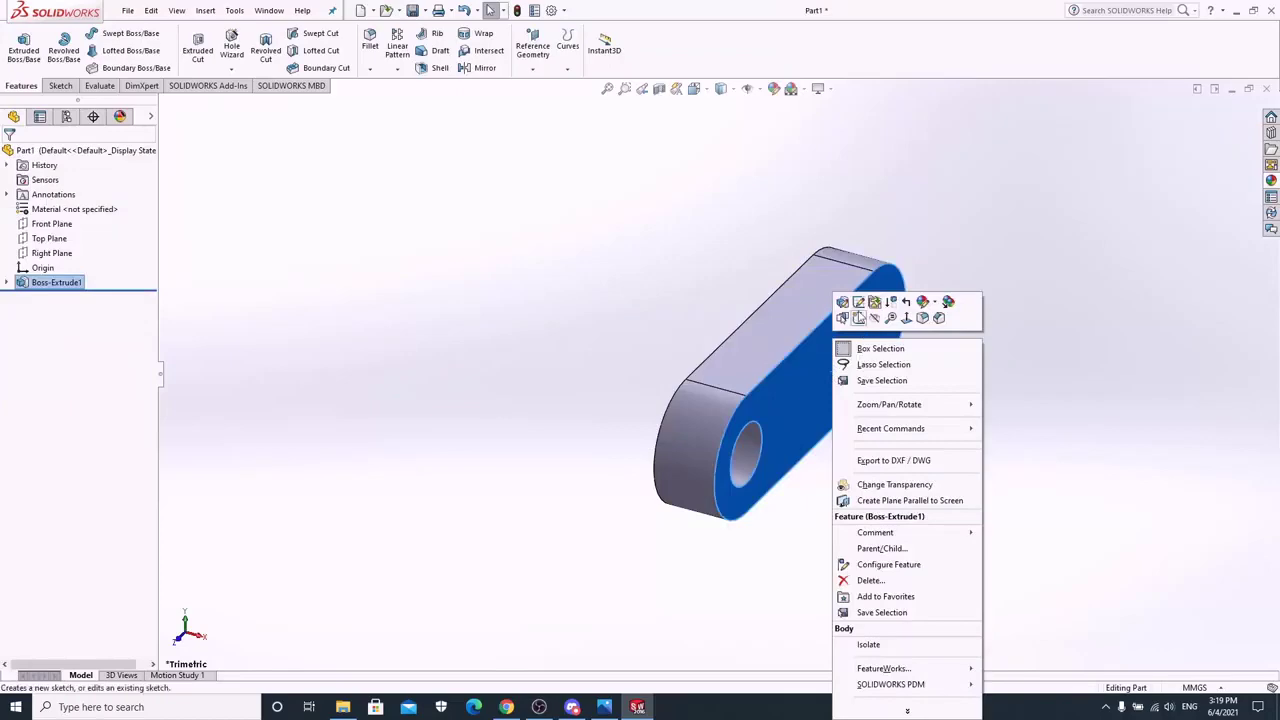
click(858, 318)
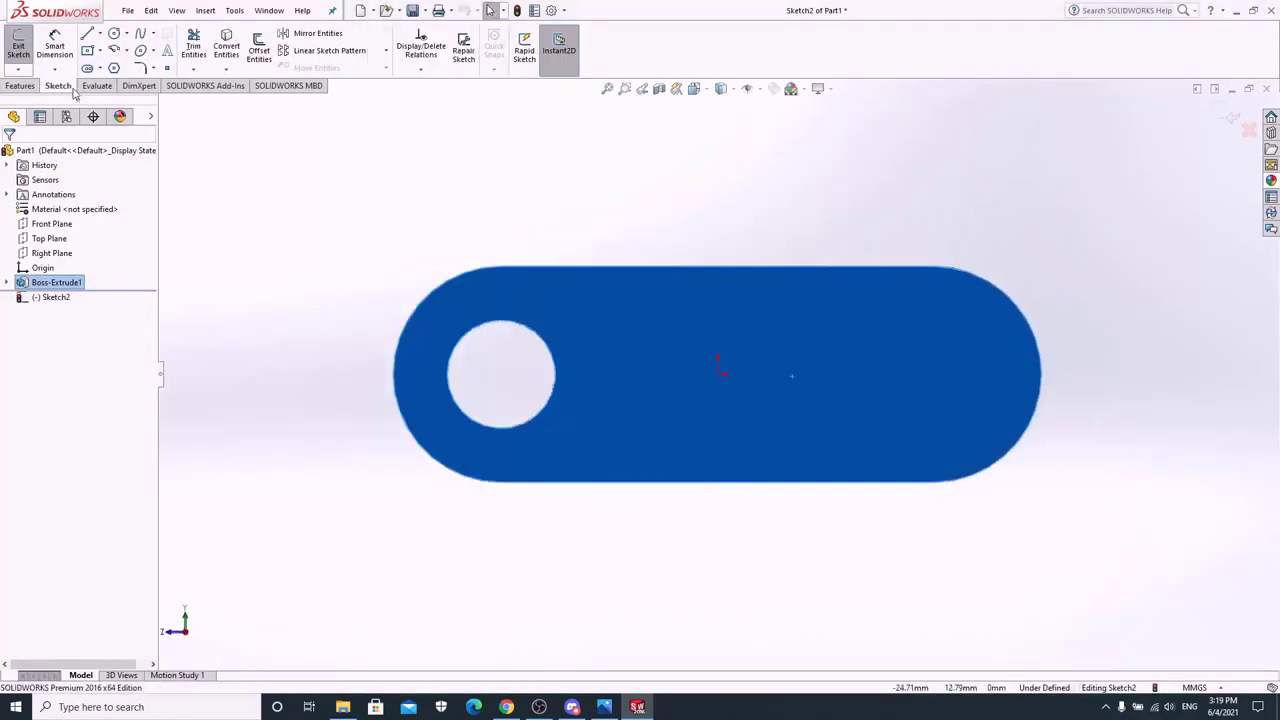
key(c)
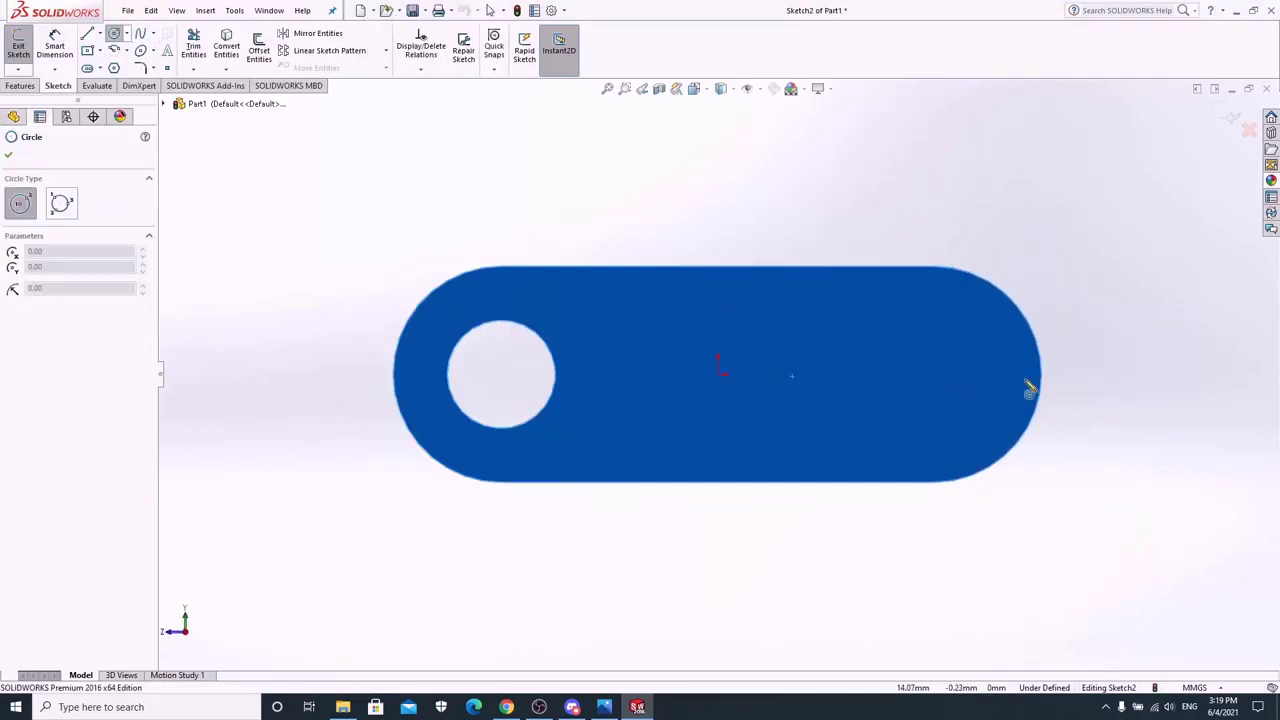
click(934, 376)
click(980, 347)
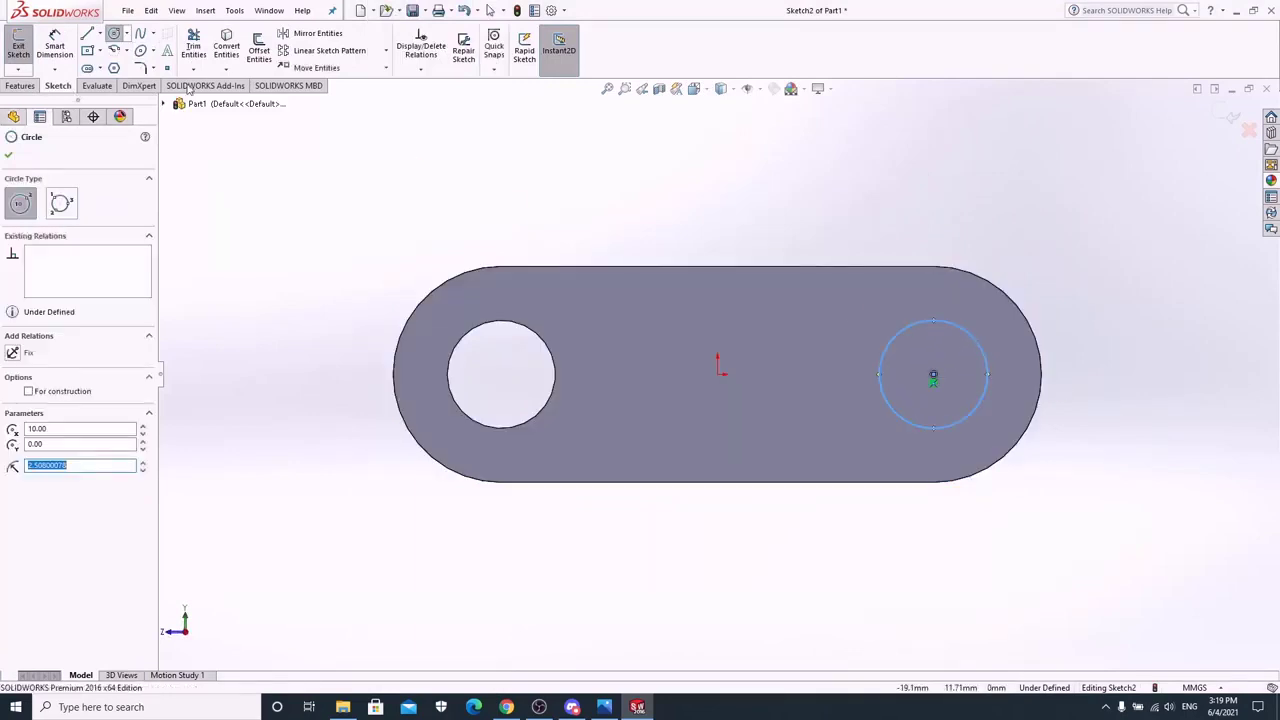
click(55, 45)
click(951, 323)
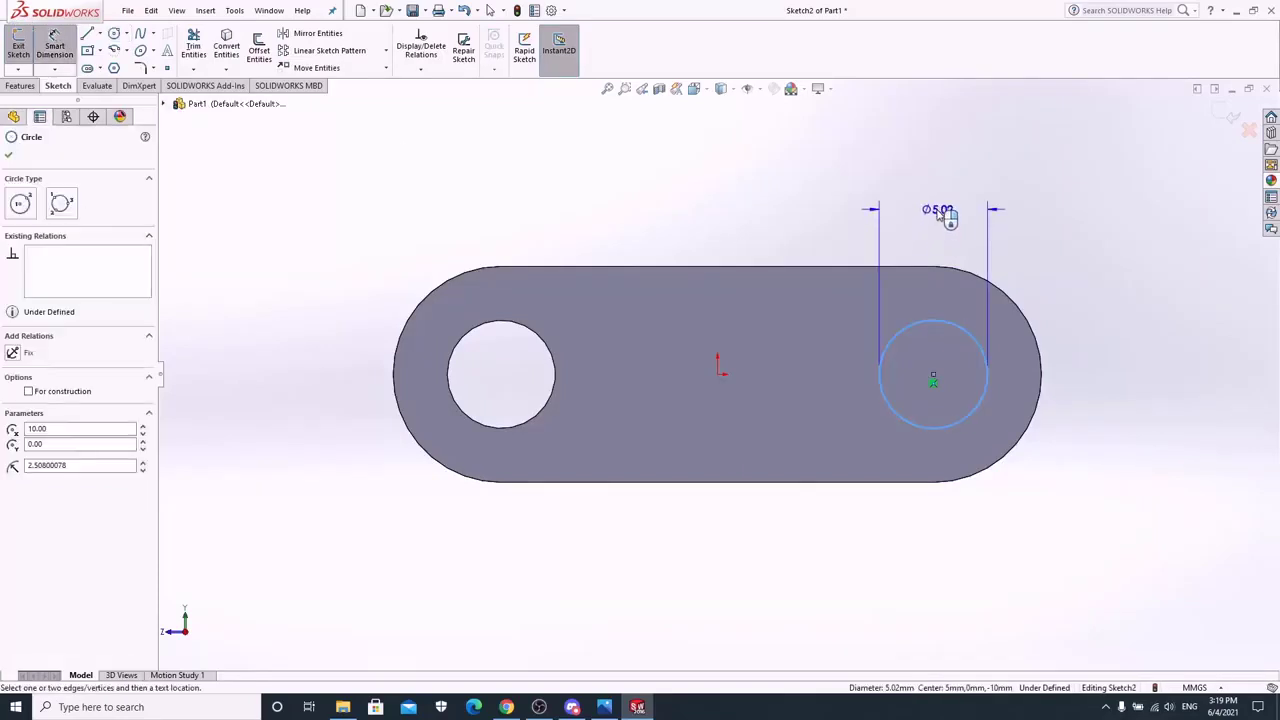
click(940, 212)
text(5.00mm)
key(Return)
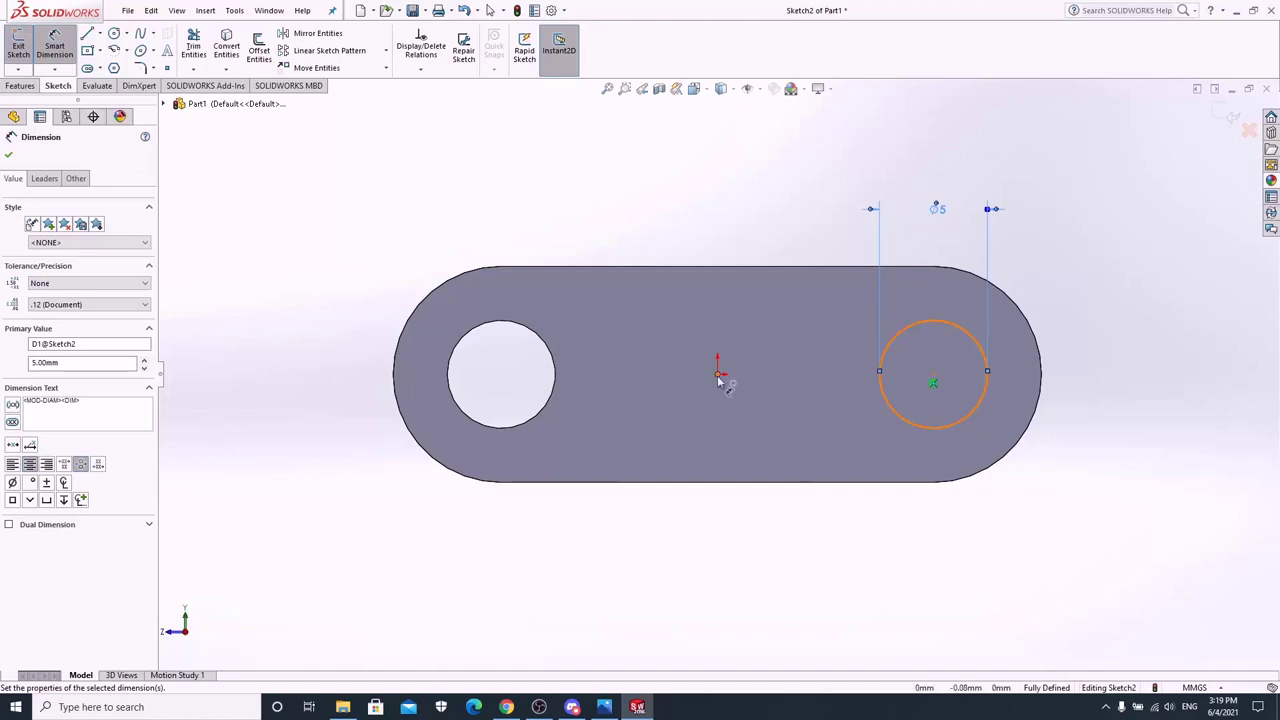
key(Escape)
click(935, 381)
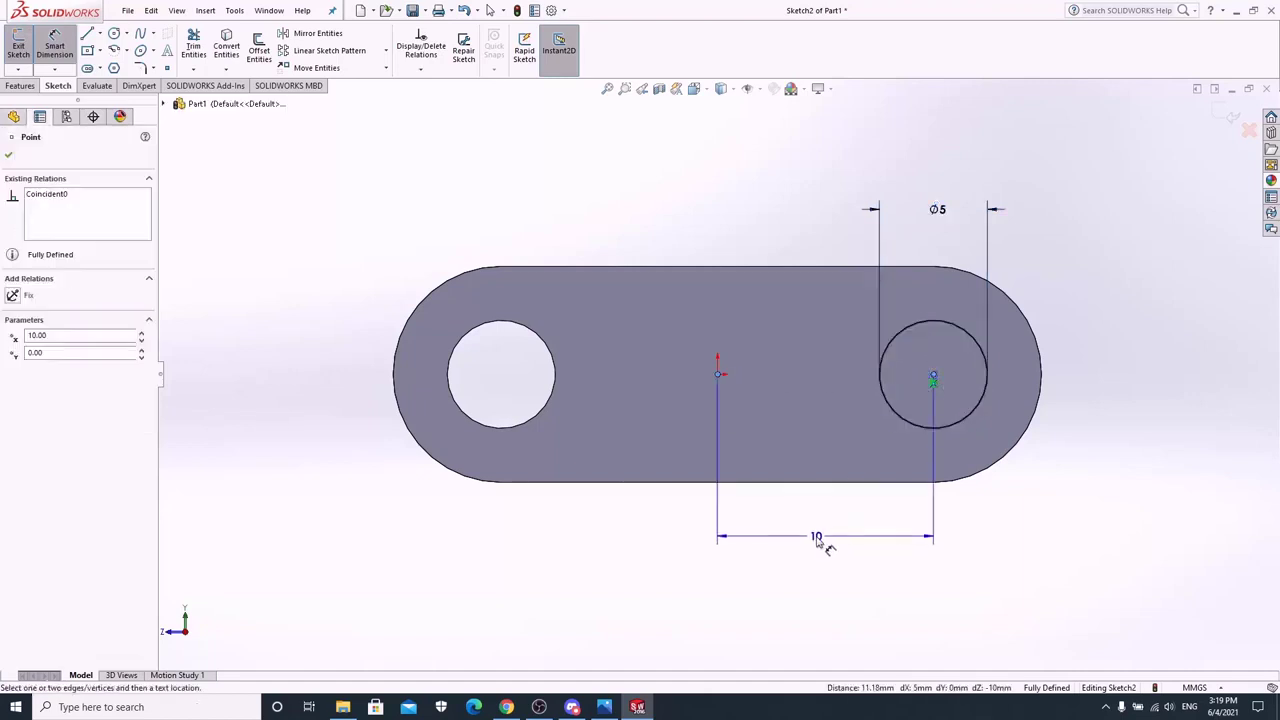
key(Escape)
key(Escape)
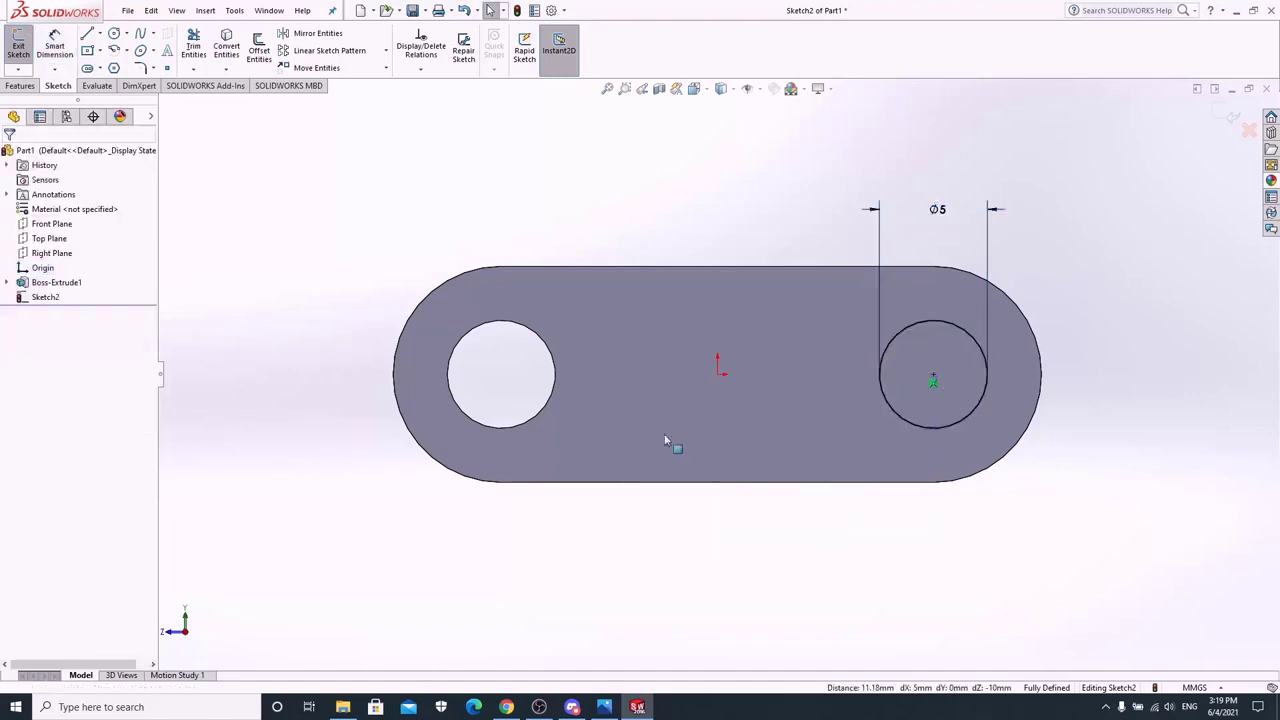
Step: Extrude the circle outward from the link's face as a blind pin 5 mm long, merged with the body
click(20, 86)
click(22, 45)
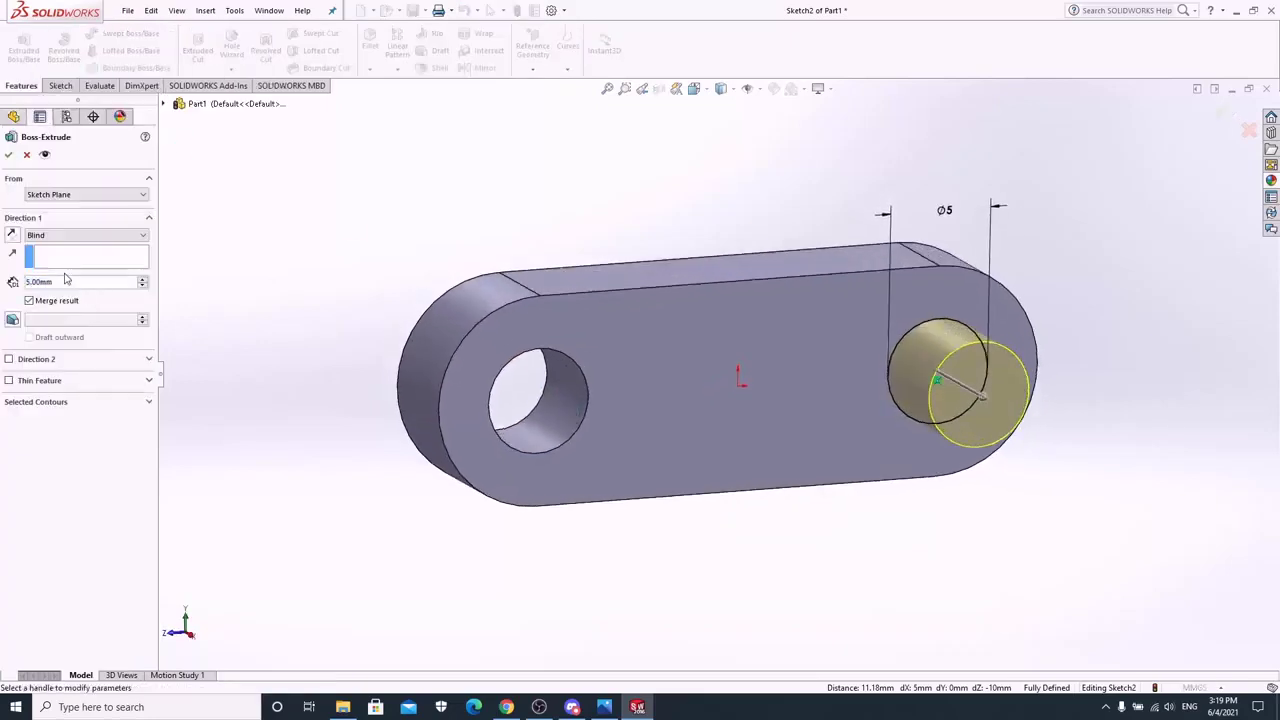
click(10, 154)
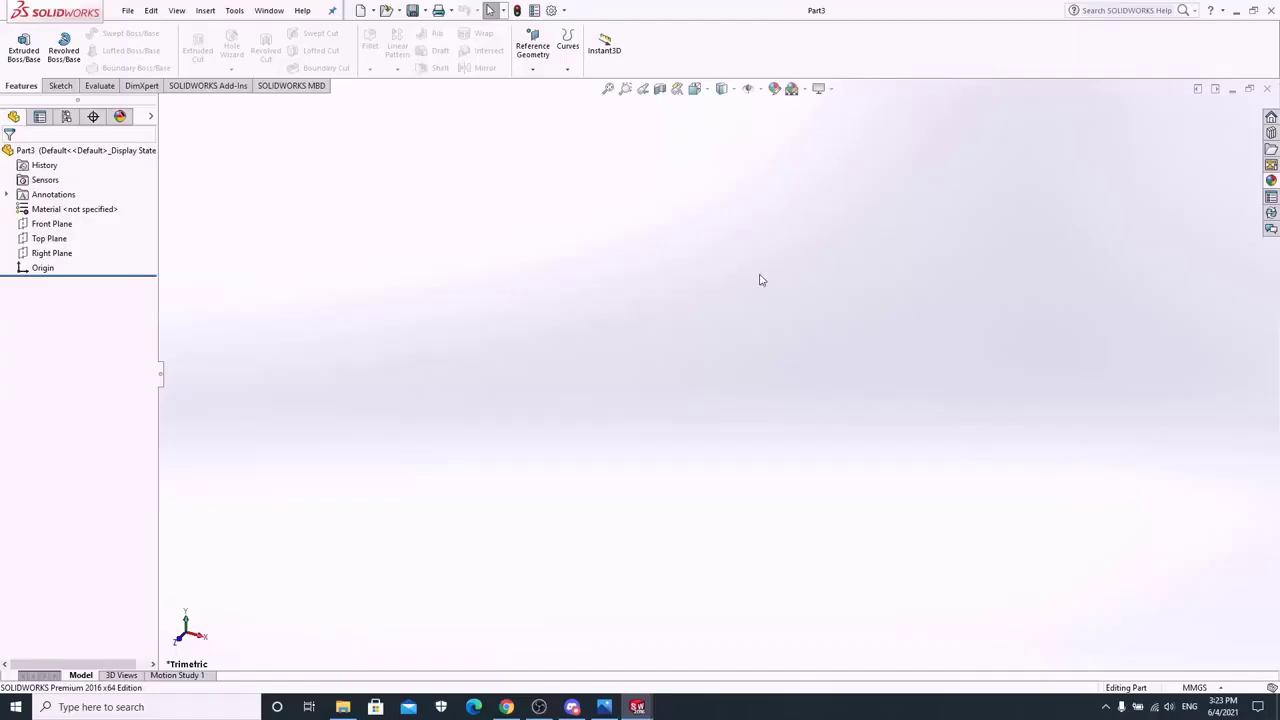
Step: Sketch a horizontal centerpoint slot on the Right Plane, centred on the origin, about 93 mm between arc centres and 34 mm wide
right_click(50, 255)
click(69, 238)
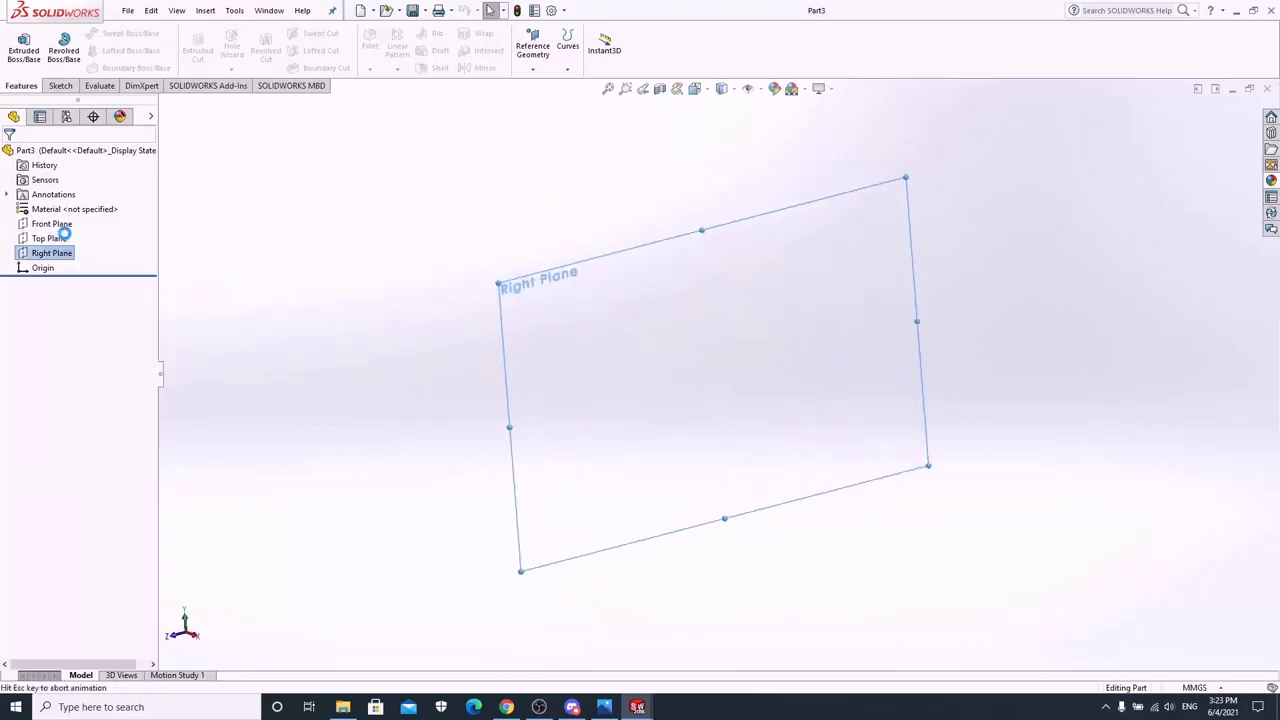
click(88, 68)
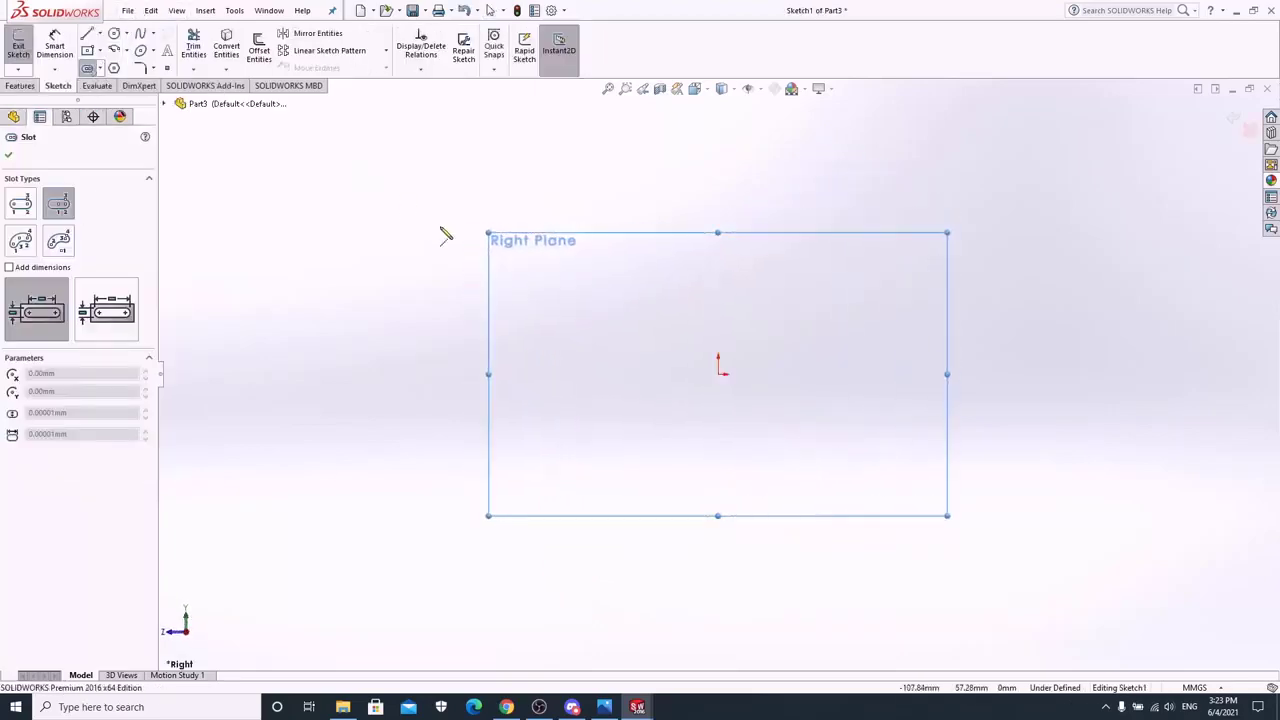
click(720, 375)
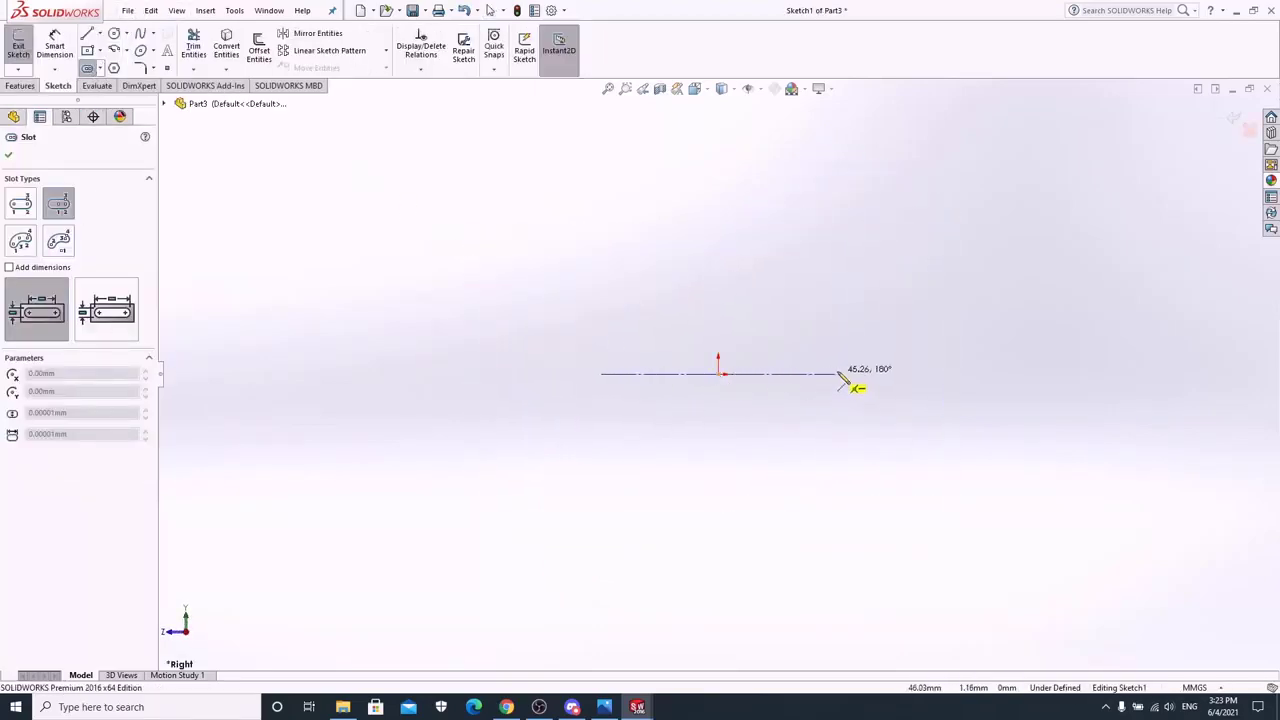
click(840, 374)
click(884, 338)
Step: Dimension the distance from the origin to the slot's right arc centre as 40 mm
click(57, 58)
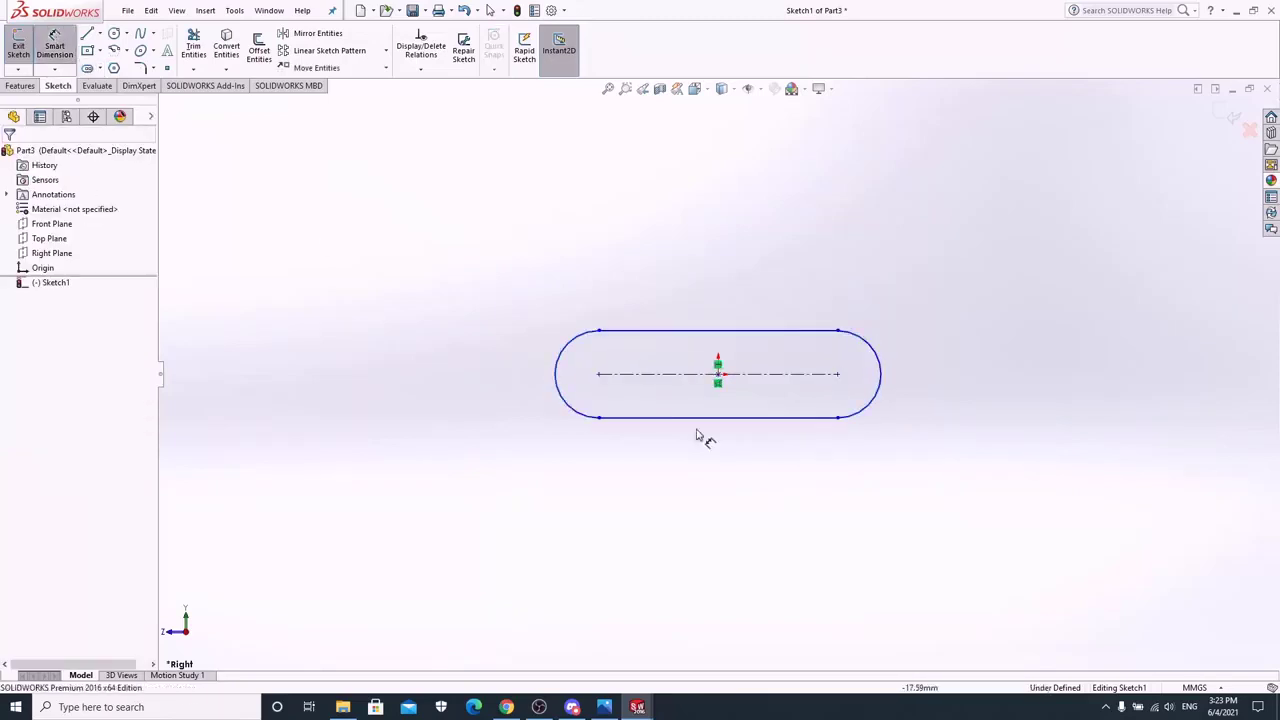
click(838, 376)
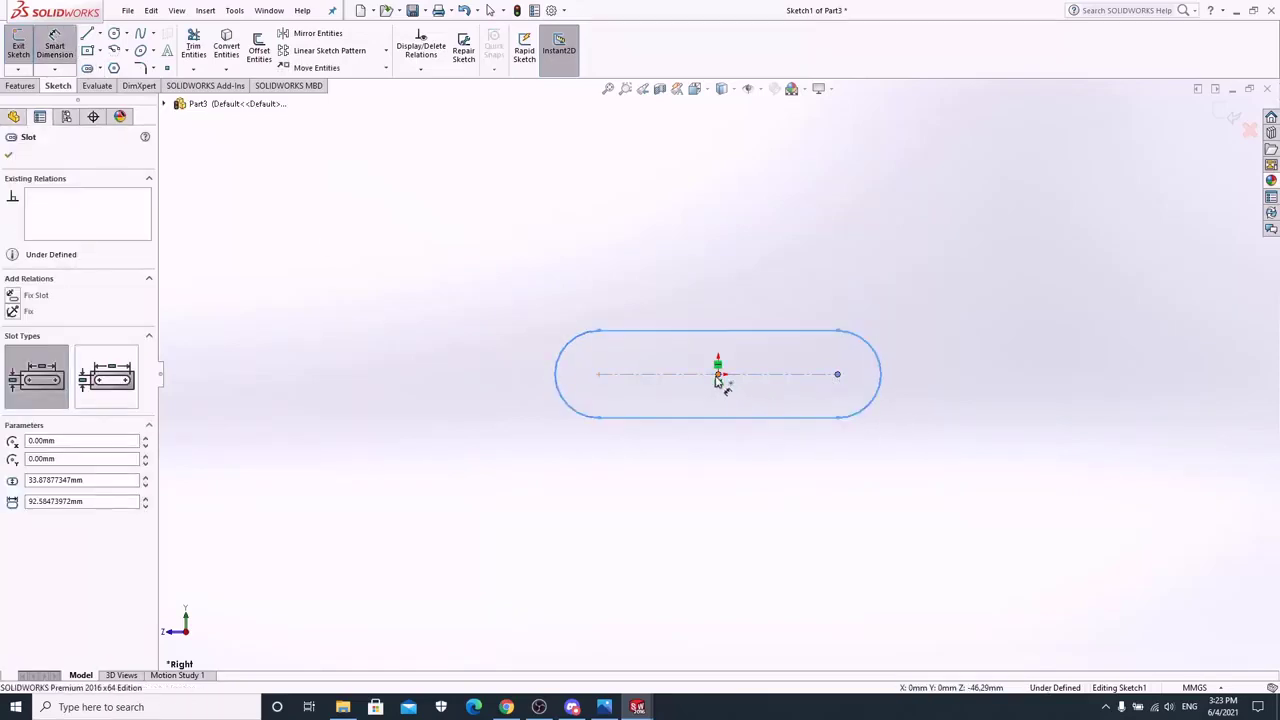
click(719, 375)
click(775, 252)
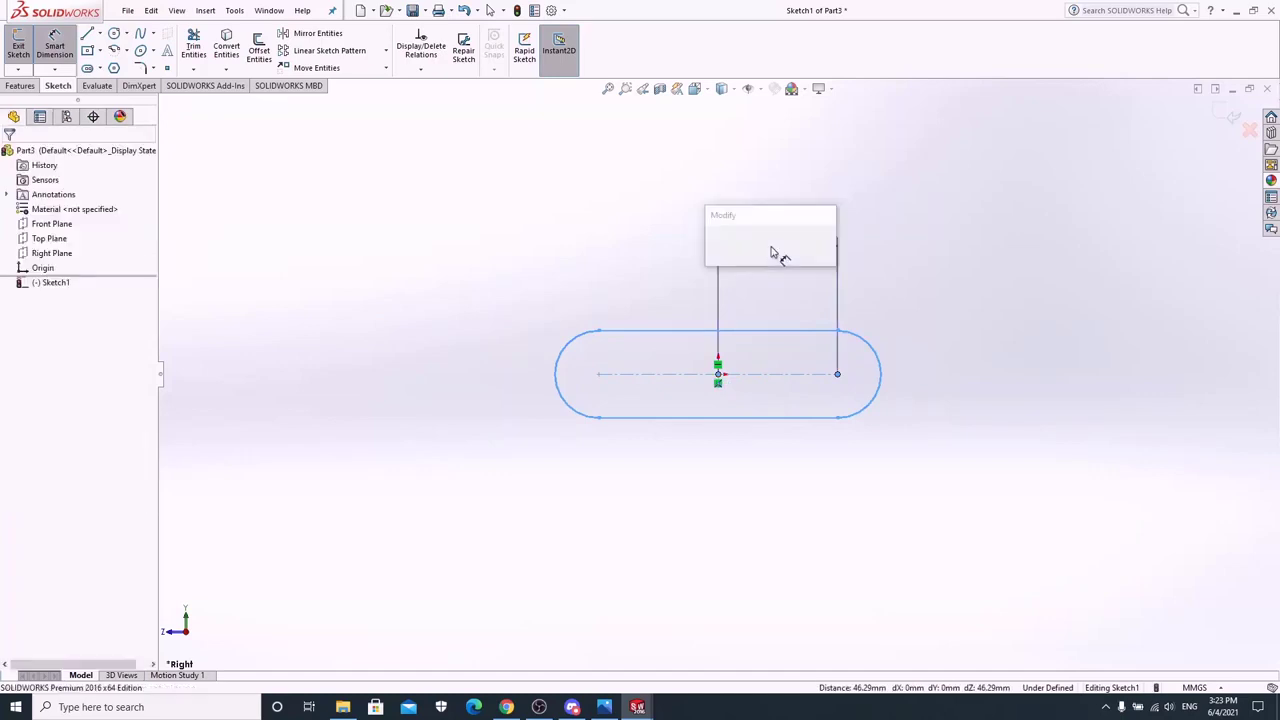
text(40)
key(Return)
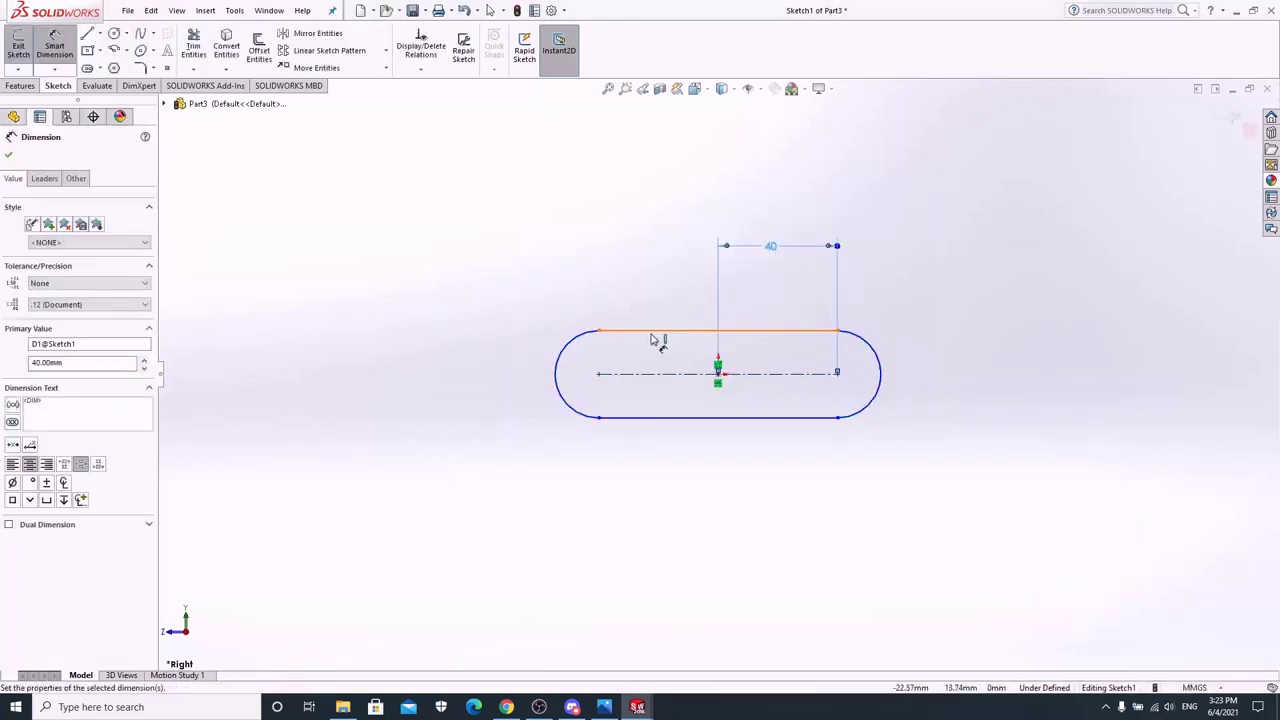
Step: Dimension the slot's width between its two straight edges as 10 mm
click(652, 332)
click(651, 417)
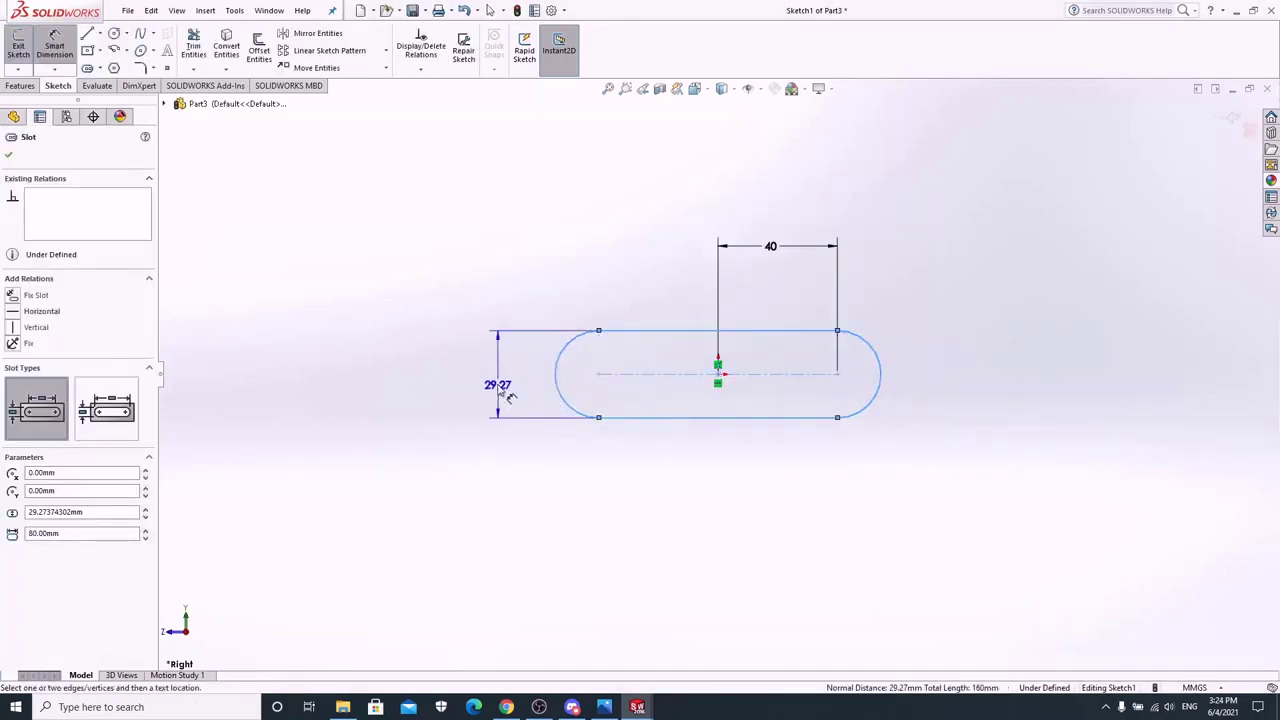
click(500, 391)
text(10)
key(Return)
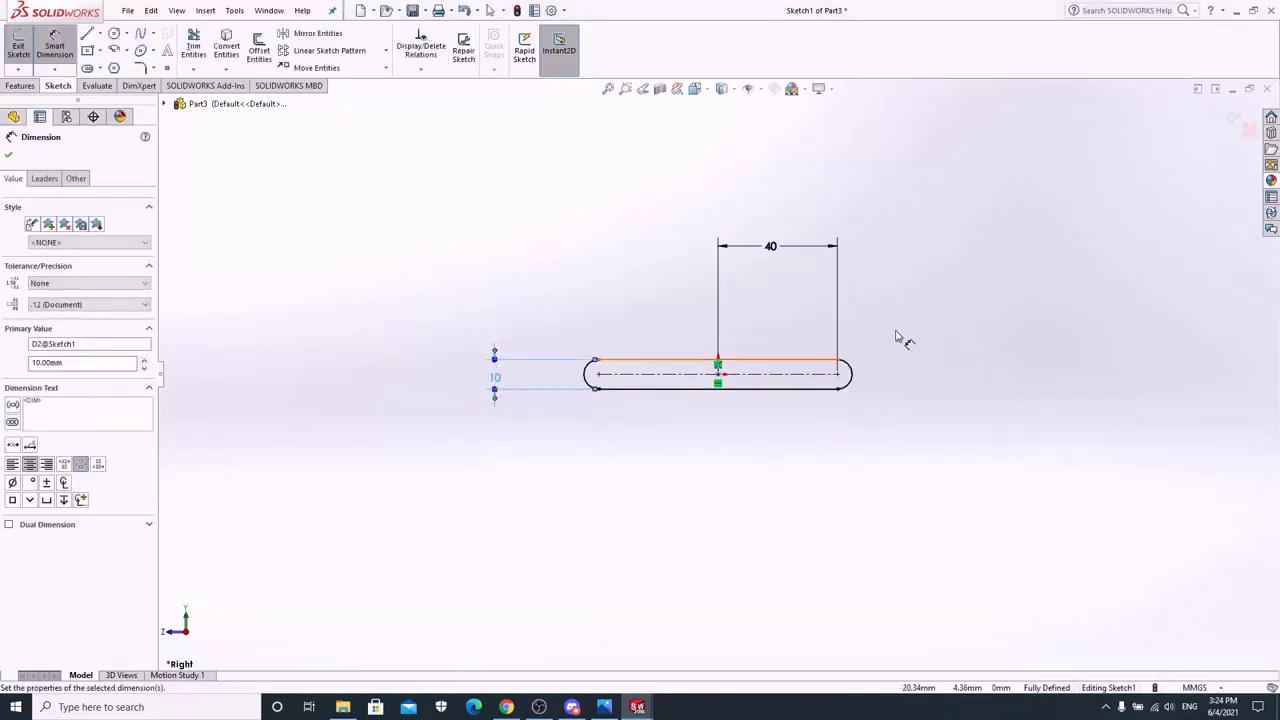
Step: Sketch a circle at the centre of the slot's right arc and dimension its diameter to 5 mm
scroll(870, 358, down, 5)
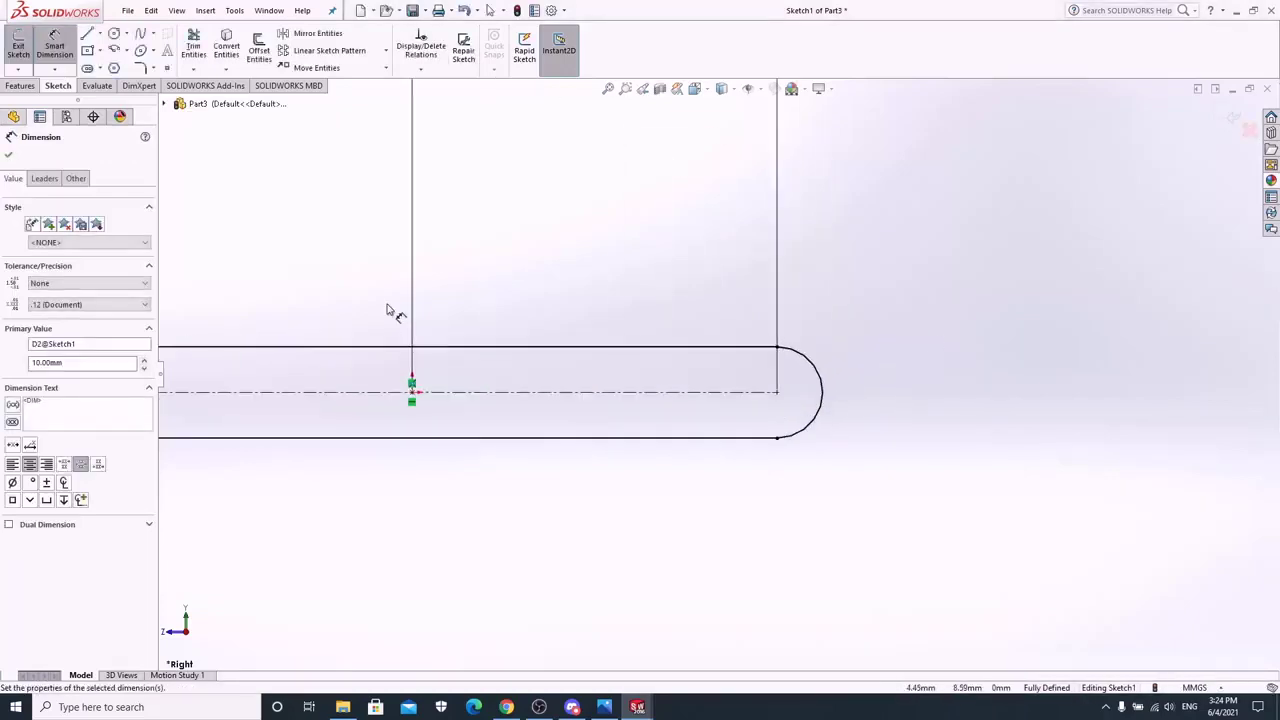
click(114, 33)
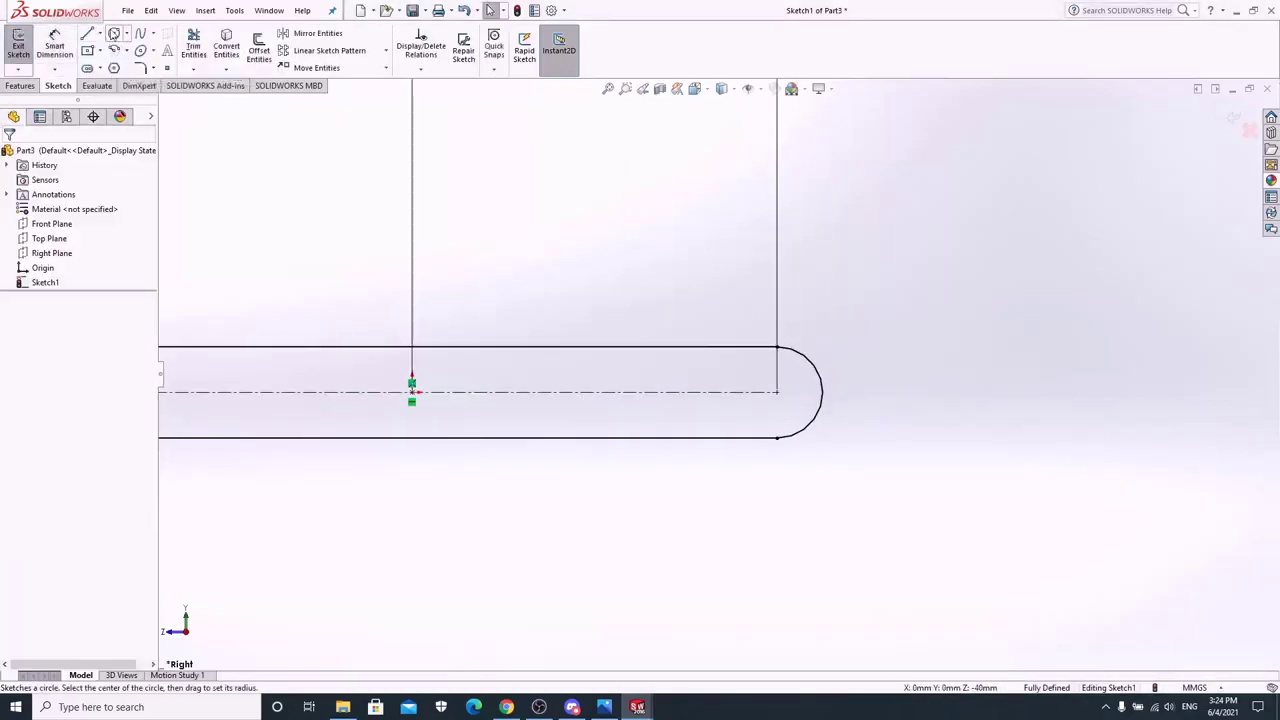
click(777, 392)
click(793, 390)
click(55, 40)
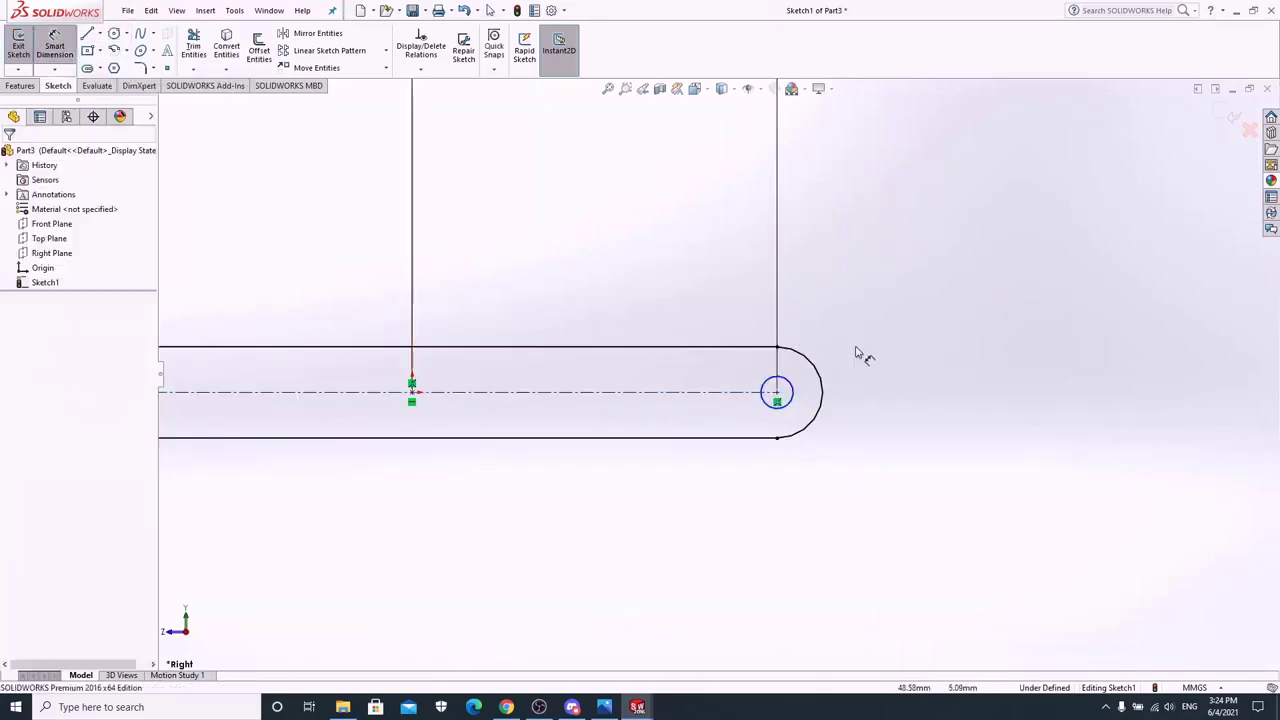
click(795, 392)
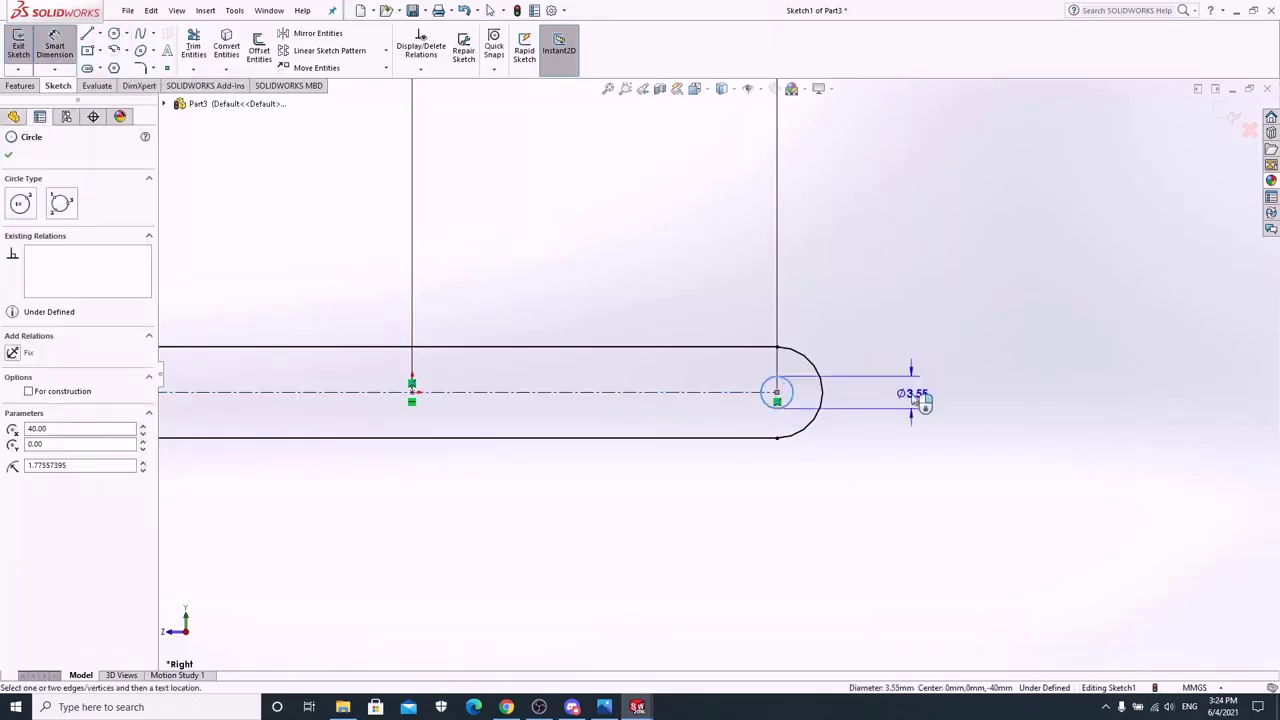
click(911, 392)
text(5.00mm)
key(Return)
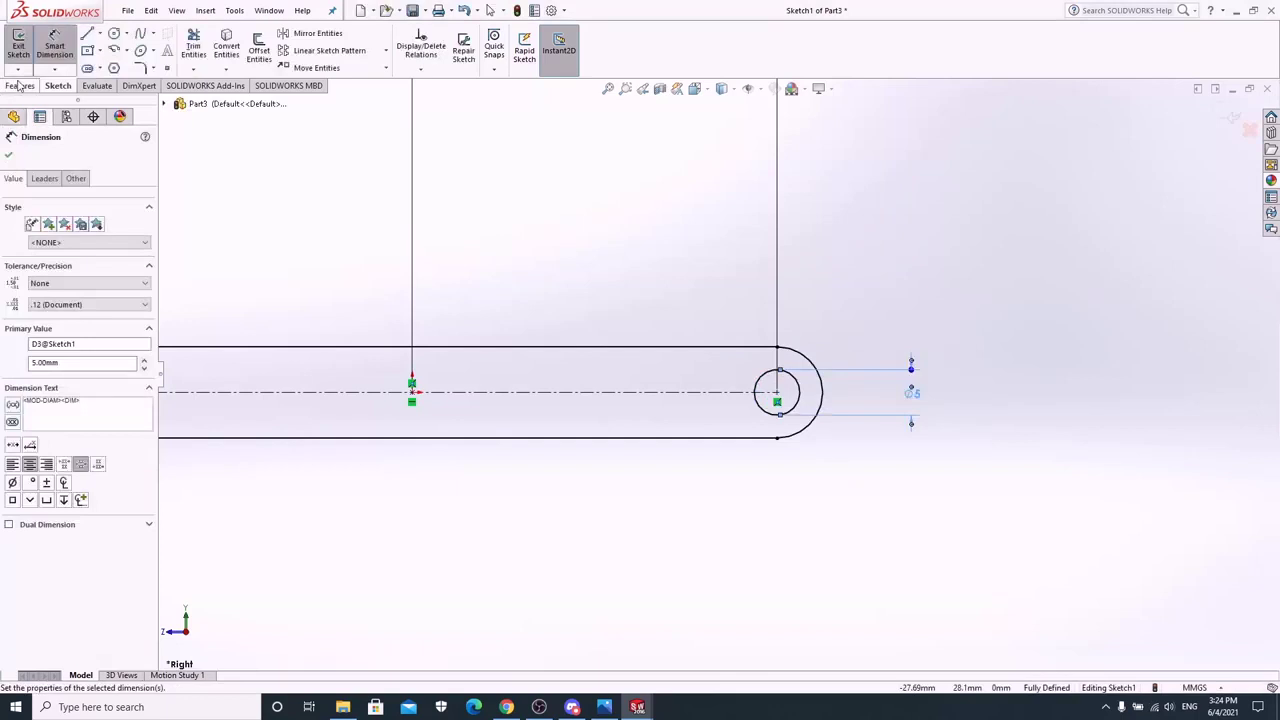
Step: Extrude the long slot profile with its circular hole as a blind boss 5 mm deep
click(20, 85)
click(23, 45)
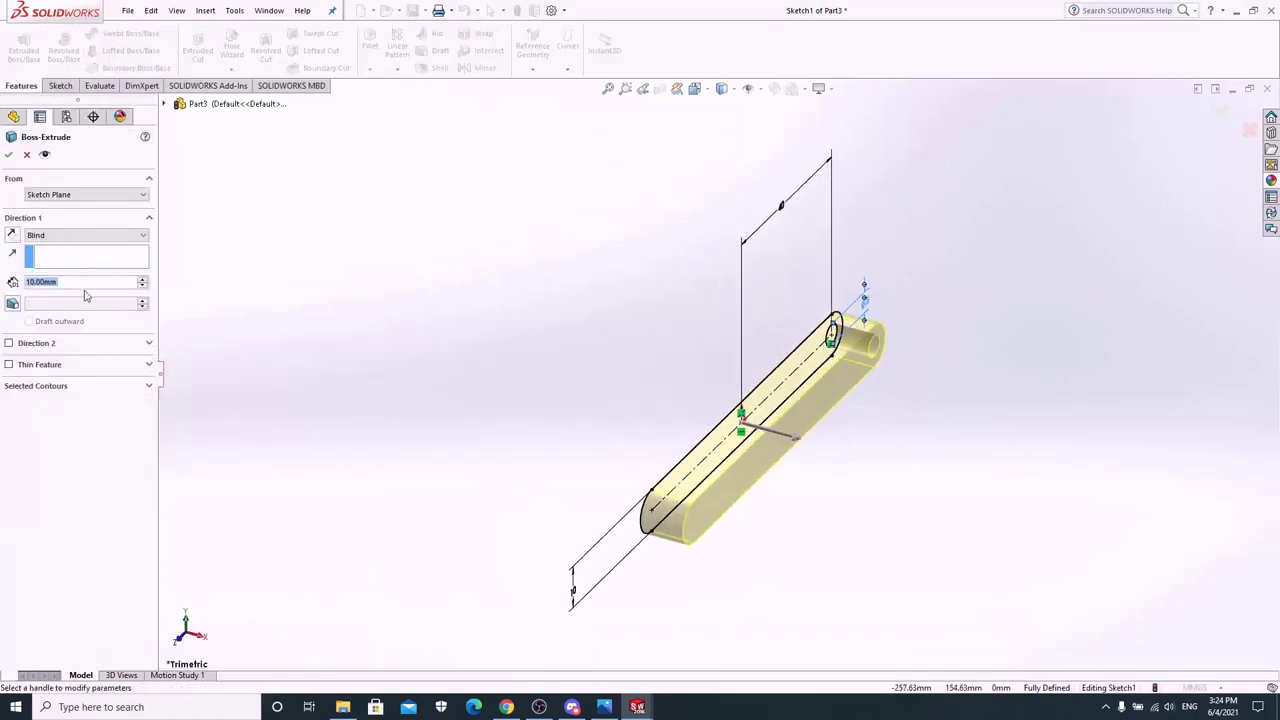
text(5)
key(Return)
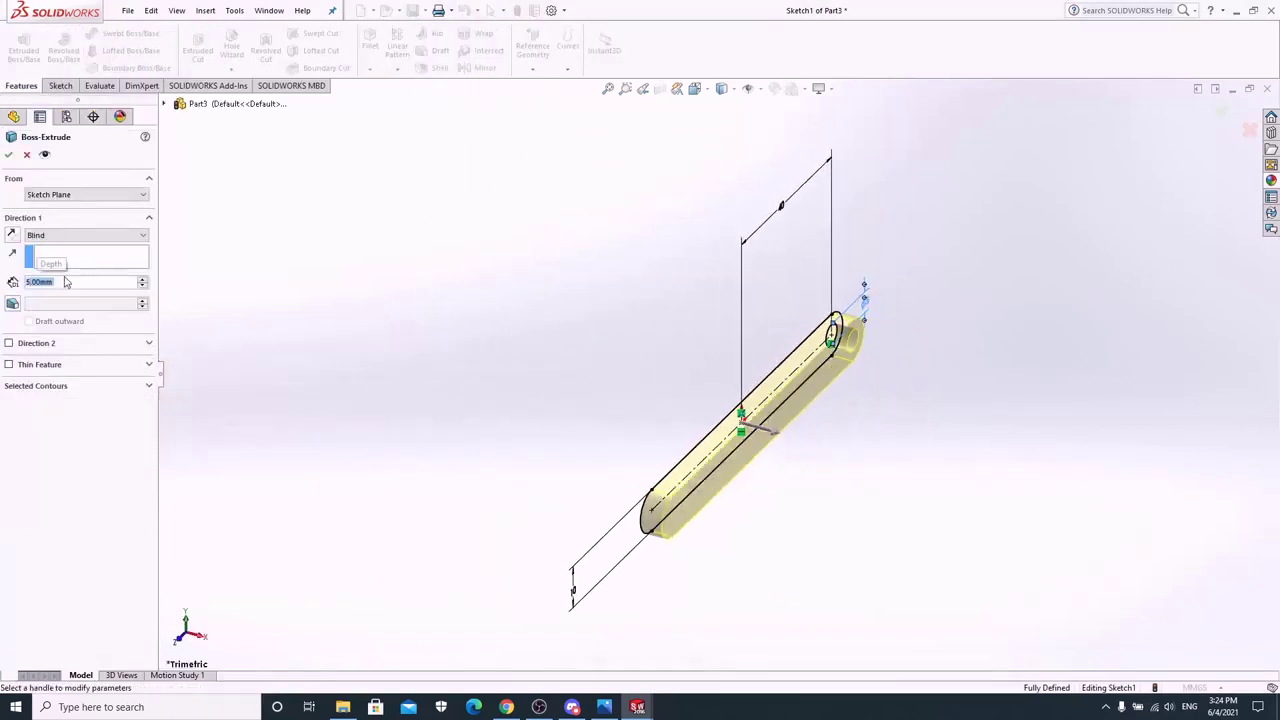
click(10, 153)
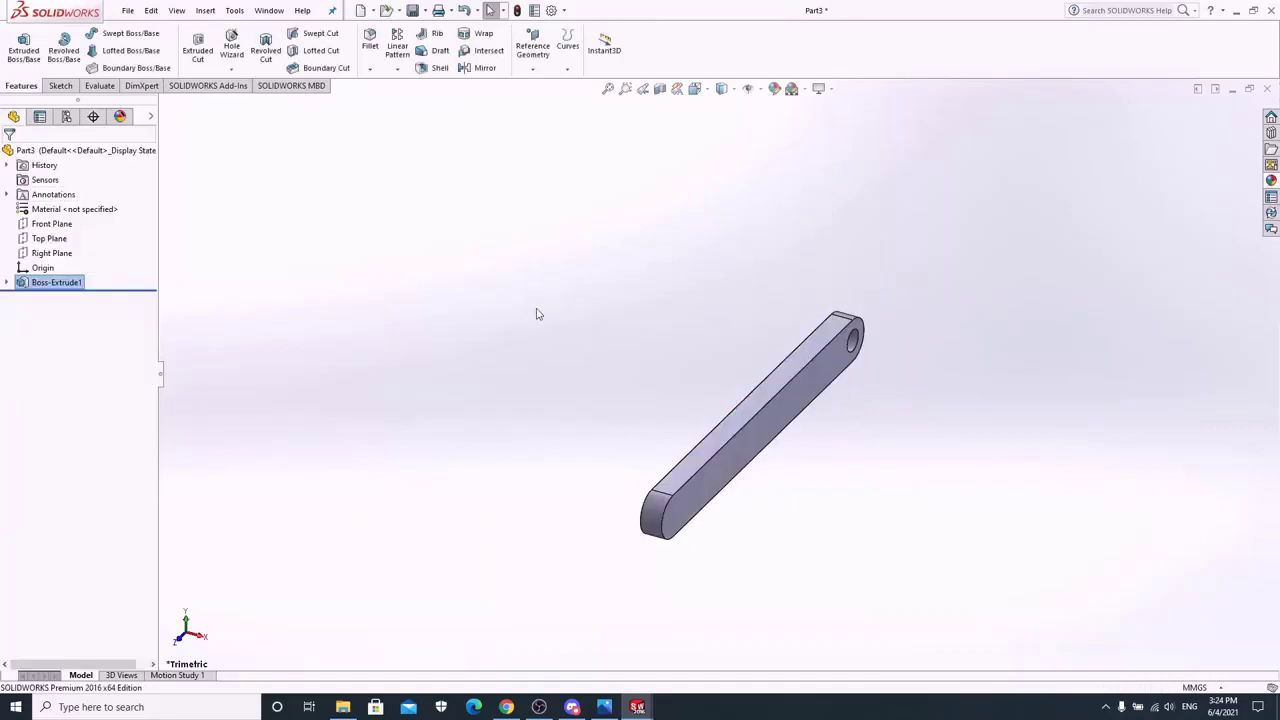
Step: Sketch a circle about 5.8 mm in diameter on the long link's side face, centred on the rounded end without a hole
right_click(766, 449)
click(785, 322)
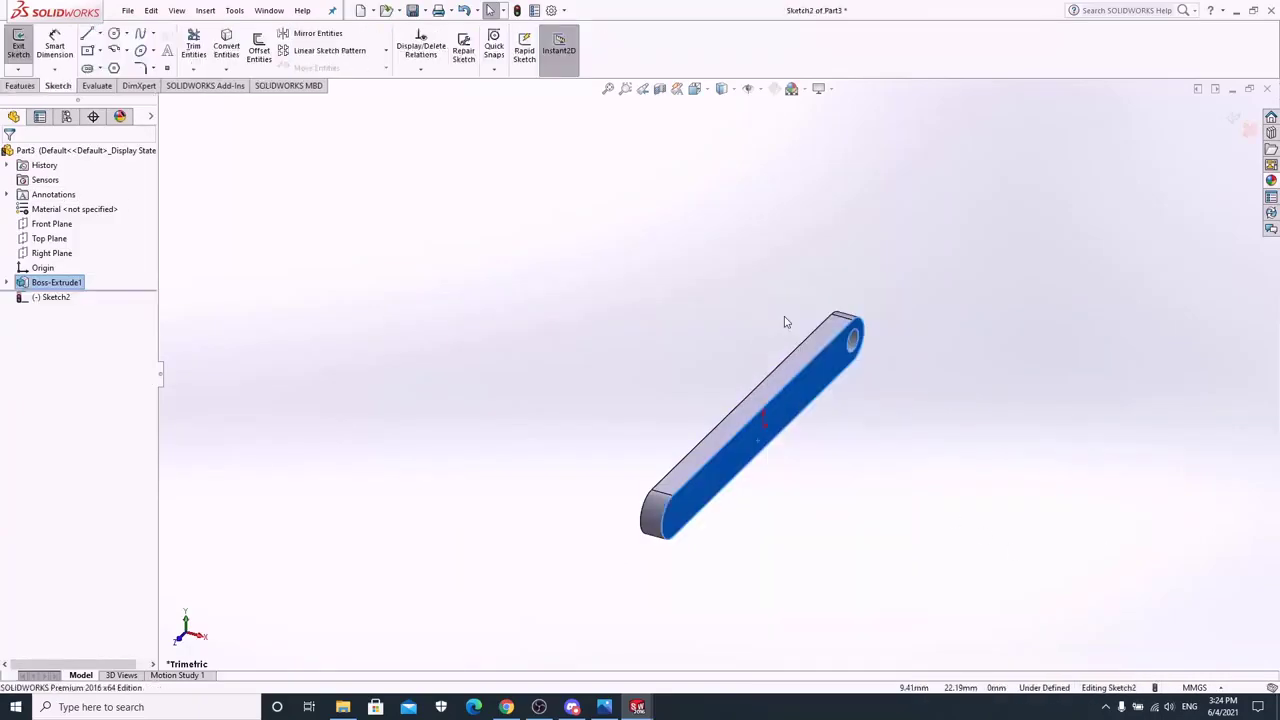
key(space)
click(487, 45)
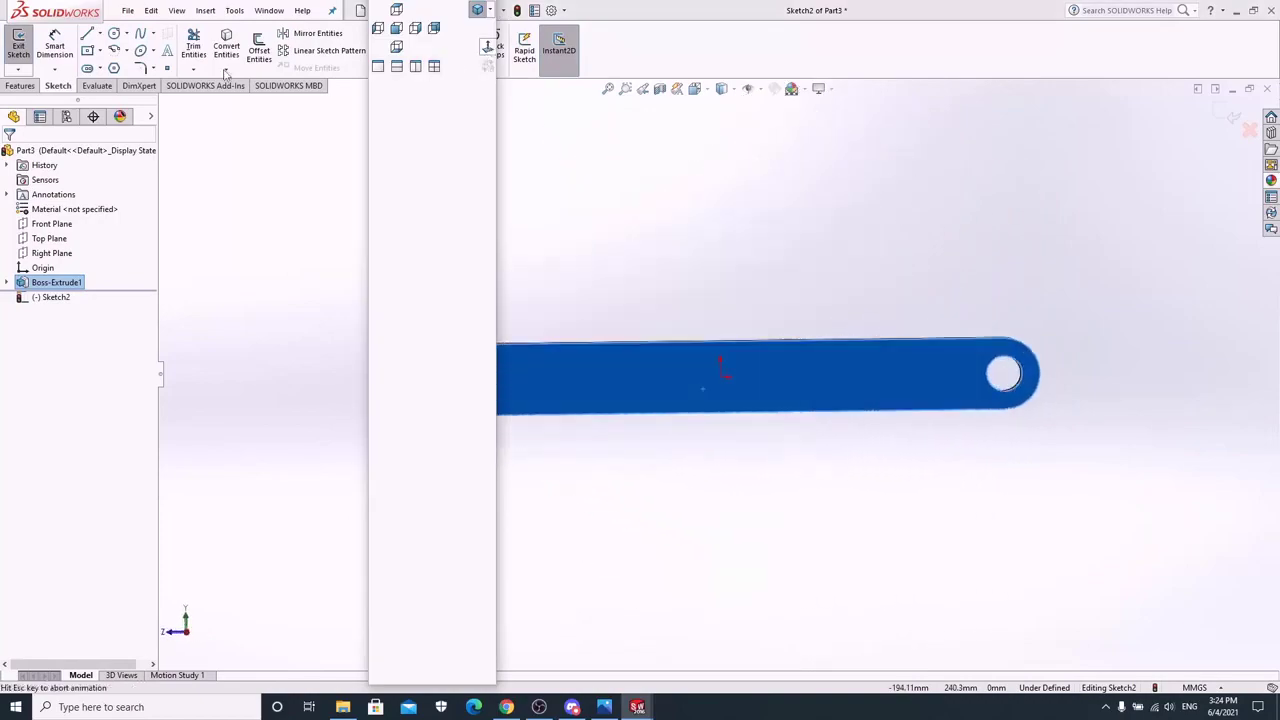
click(112, 40)
scroll(251, 300, down, 3)
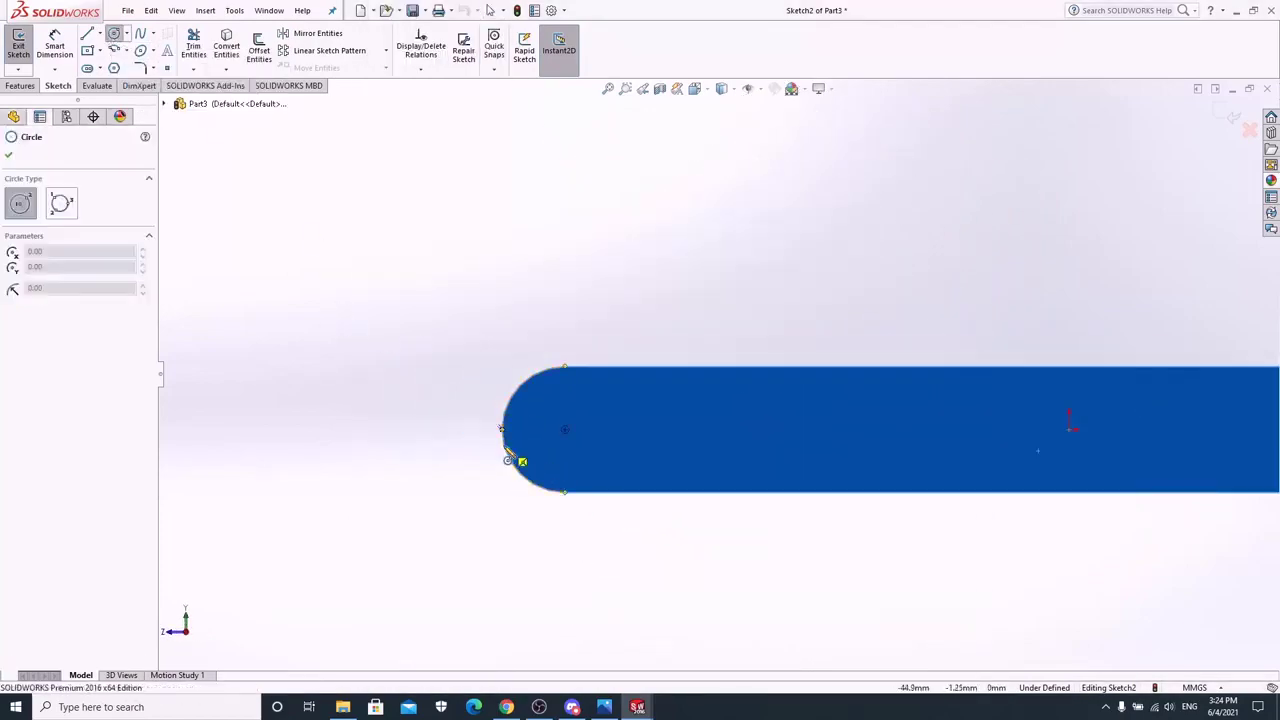
click(565, 430)
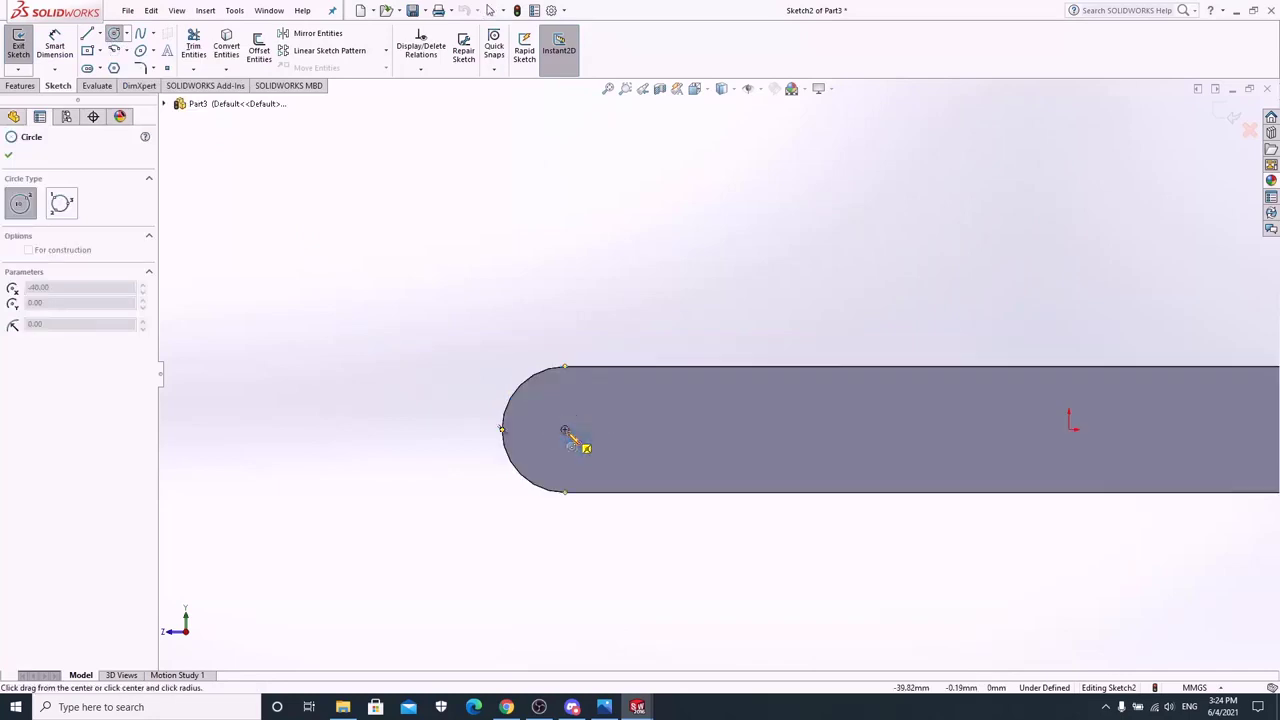
click(601, 430)
Step: Dimension the new circle's diameter to 5 mm
key(d)
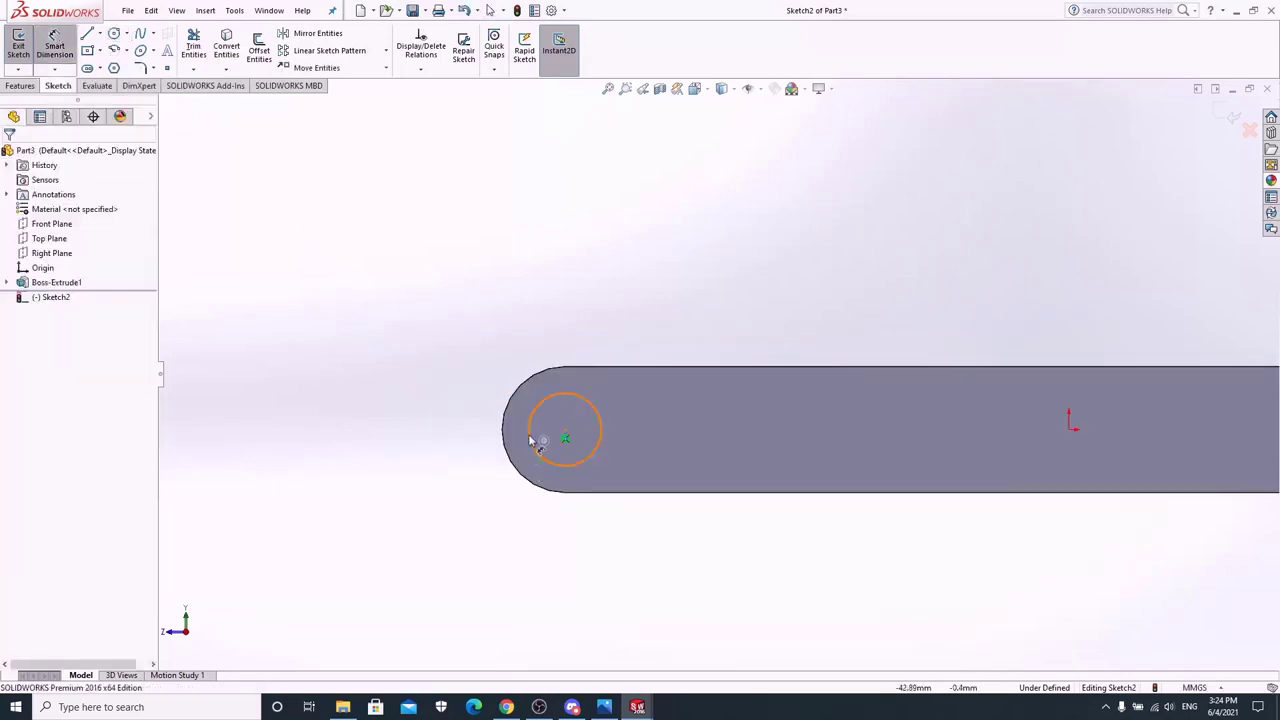
click(530, 440)
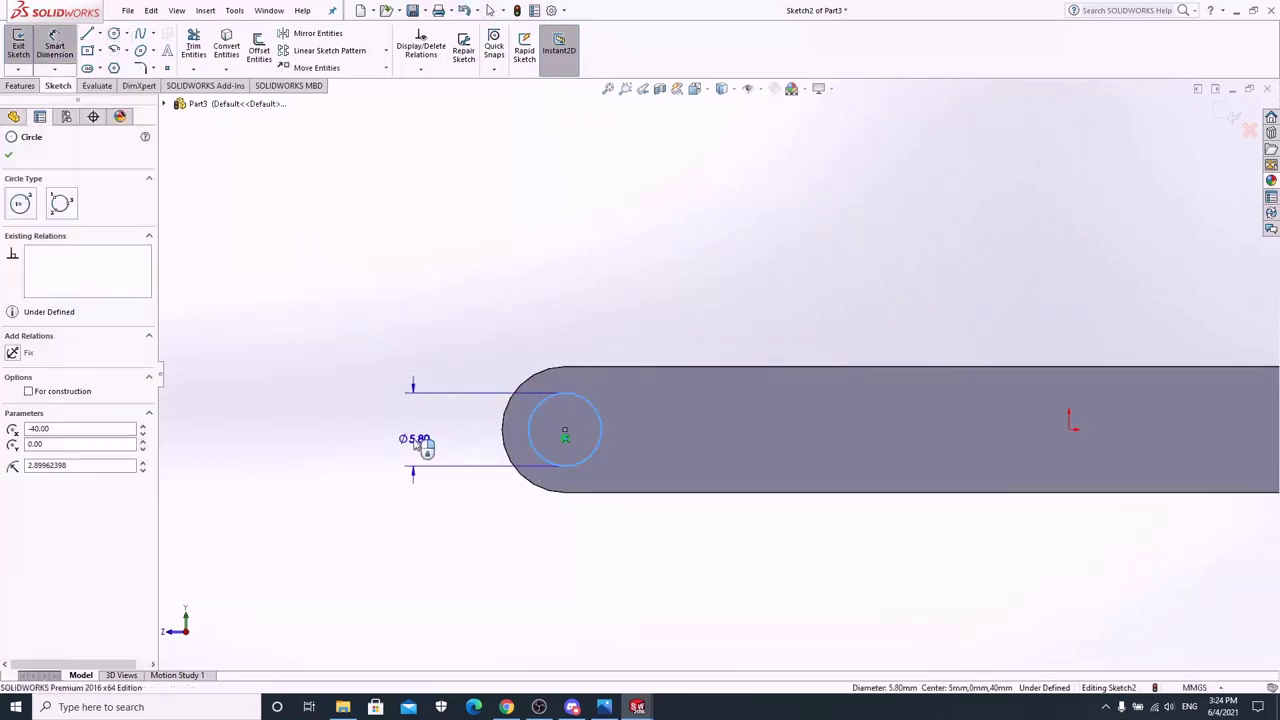
click(418, 441)
key(Return)
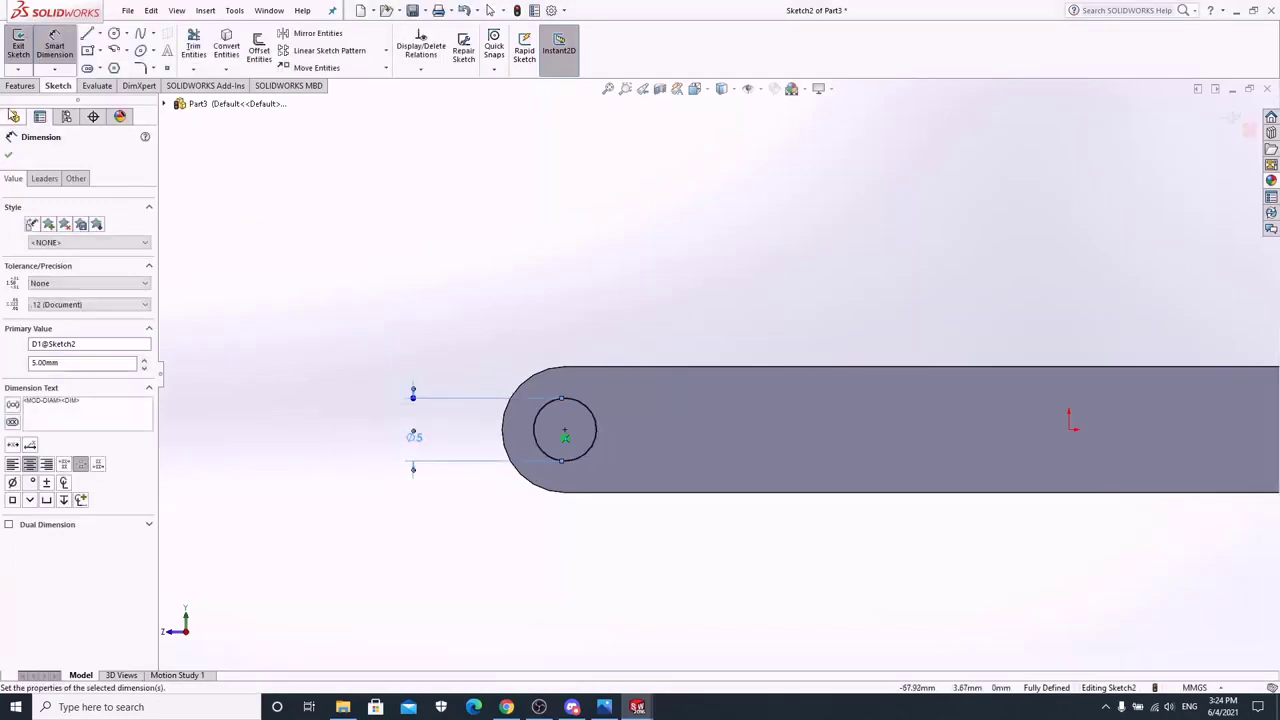
Step: Extrude the 5 mm circle on the long link's face as a blind boss 5 mm deep to form the pin
click(20, 85)
click(23, 46)
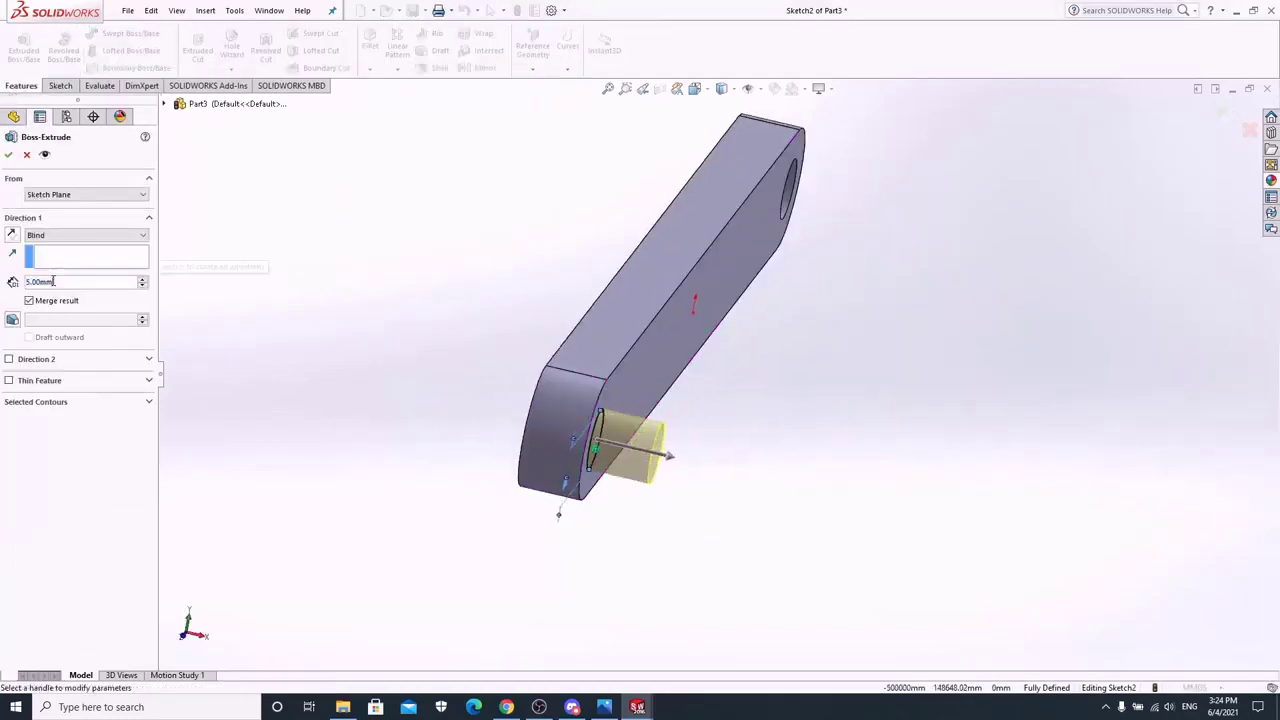
click(8, 155)
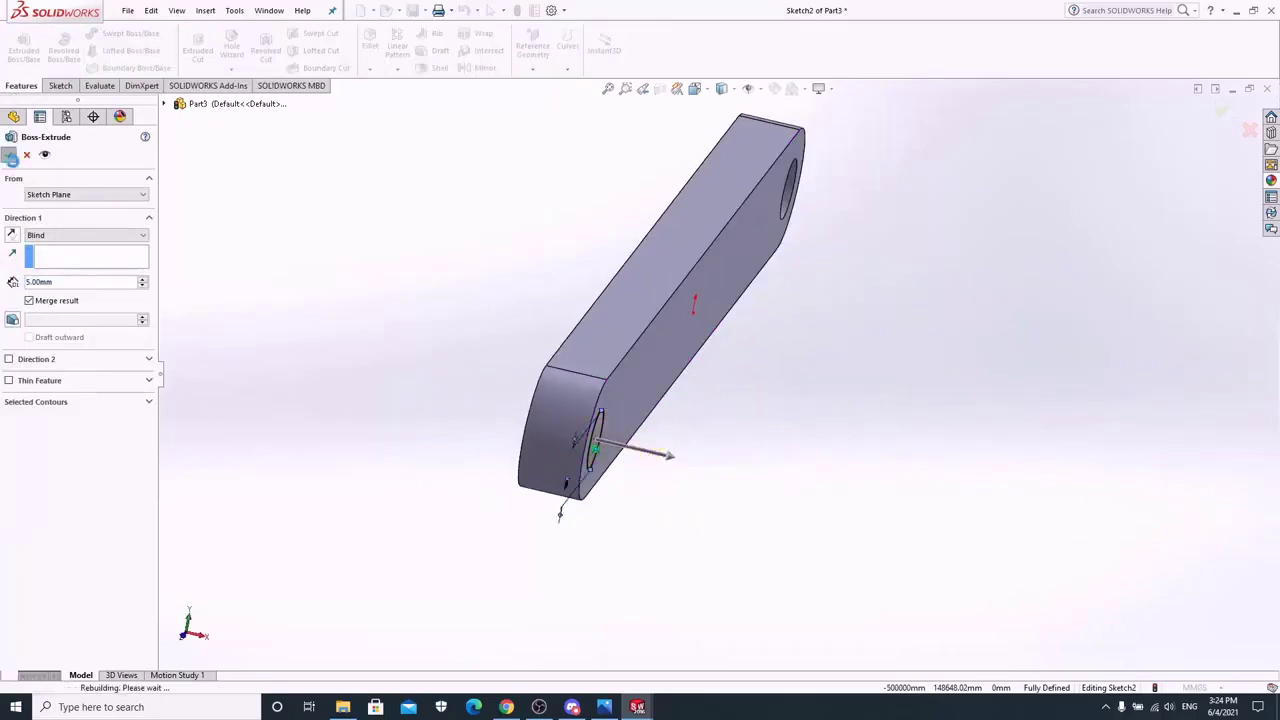
click(694, 89)
click(772, 140)
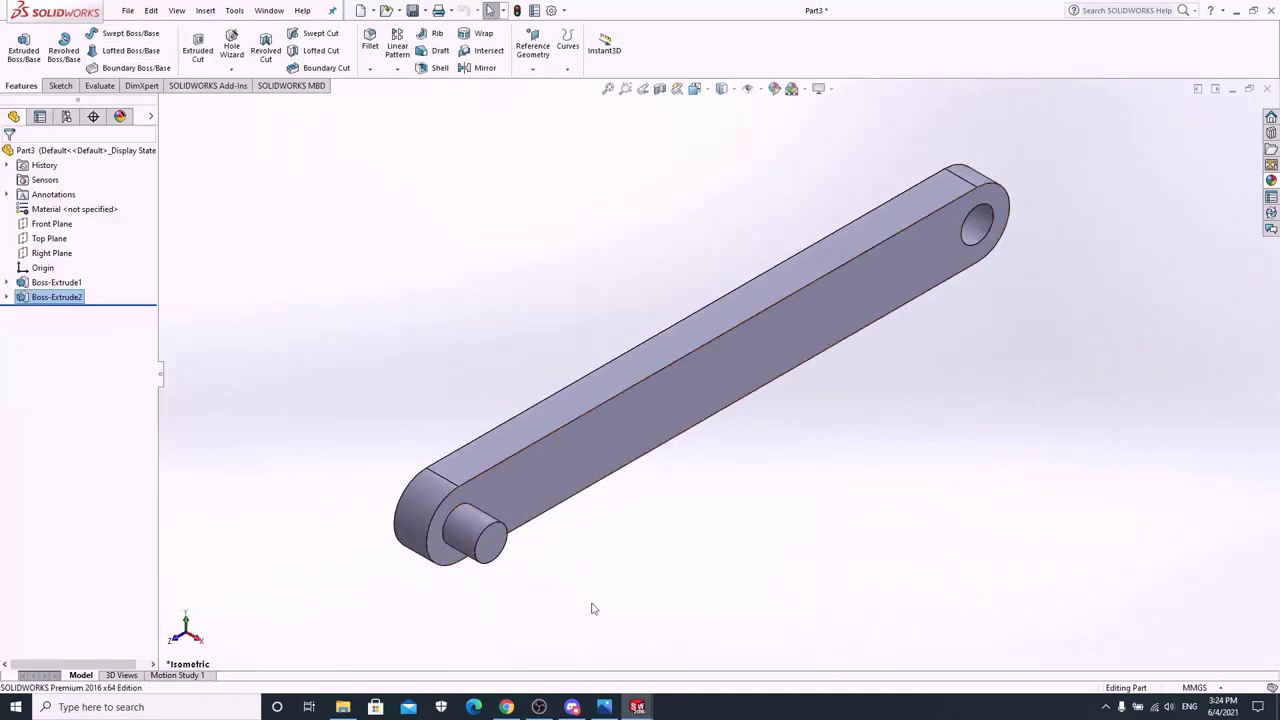
Step: Pick the White appearance for the long link from the appearances library
mouse_move(605, 710)
click(1271, 181)
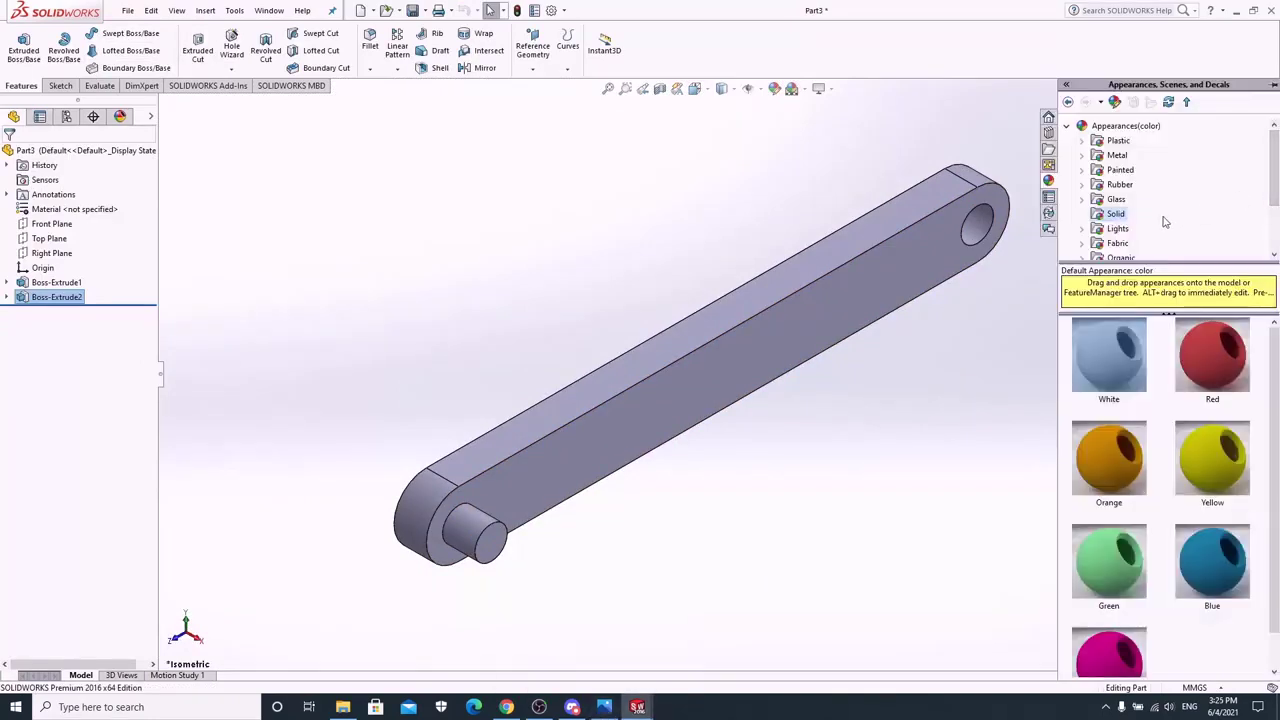
click(1121, 367)
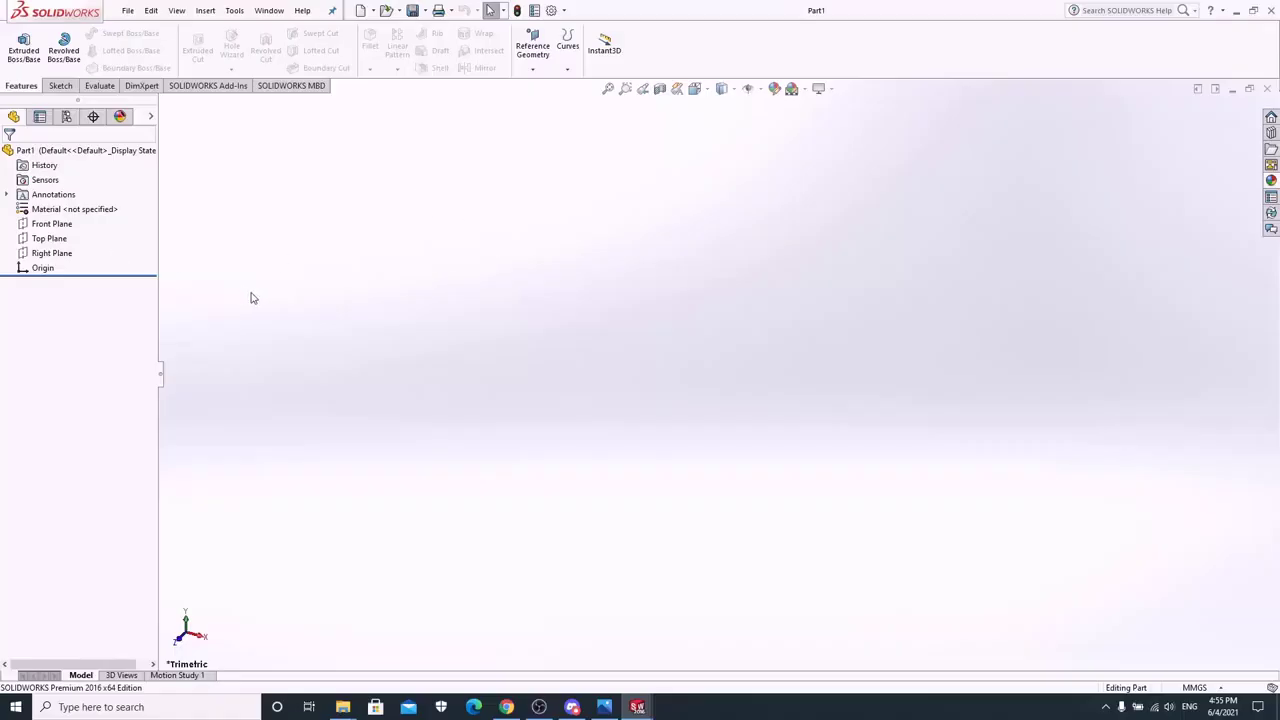
Step: On the new part's Right Plane, sketch a horizontal straight slot through the origin, about 78 mm between arc centres and about 46 mm wide
right_click(42, 258)
click(50, 238)
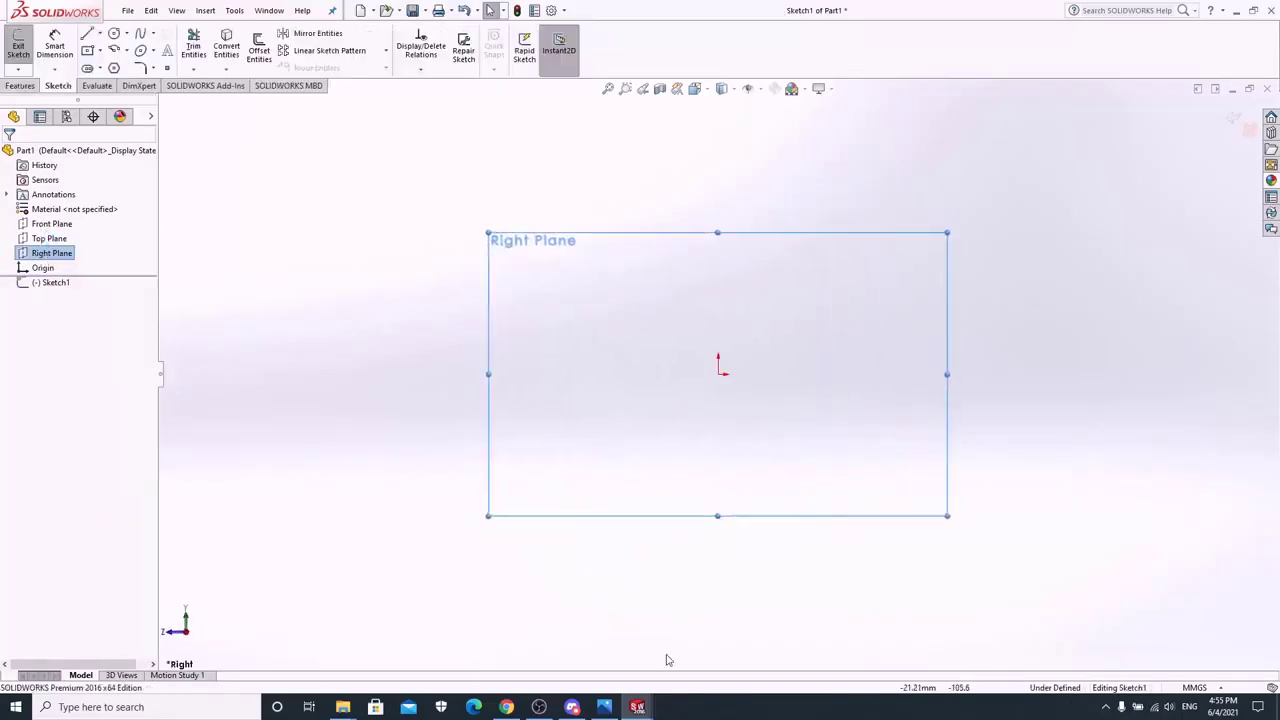
click(101, 69)
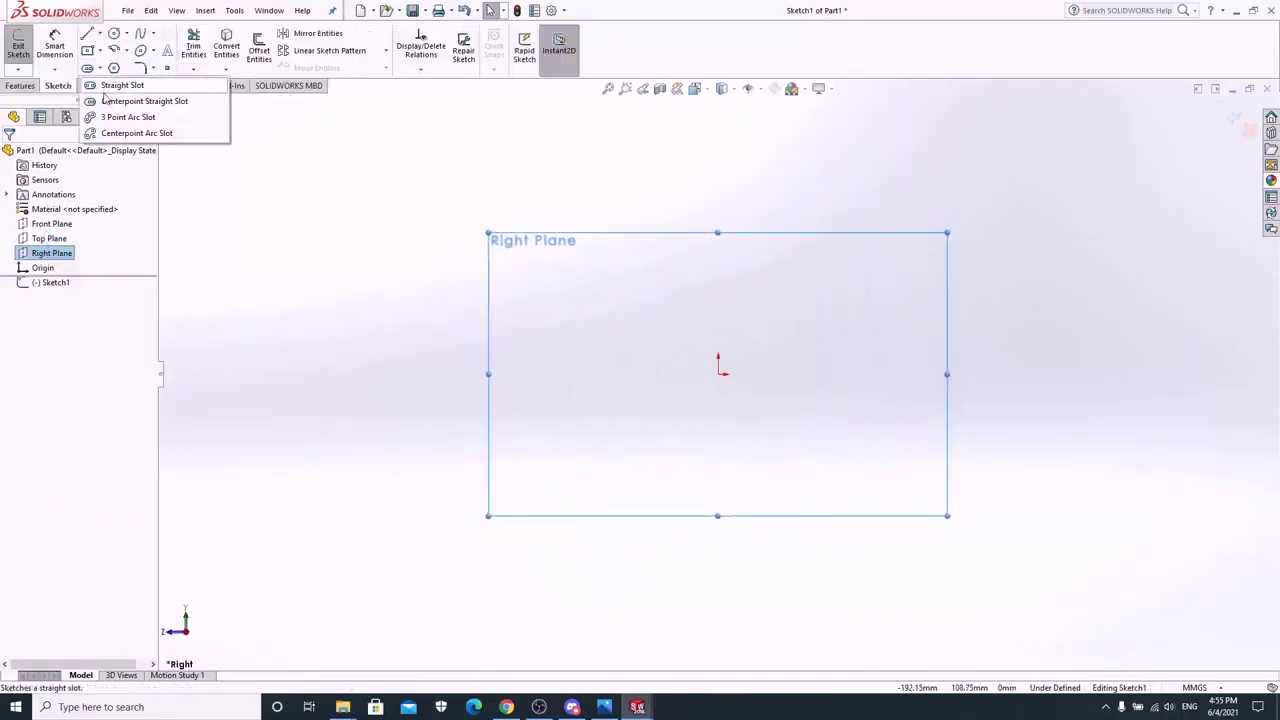
click(110, 86)
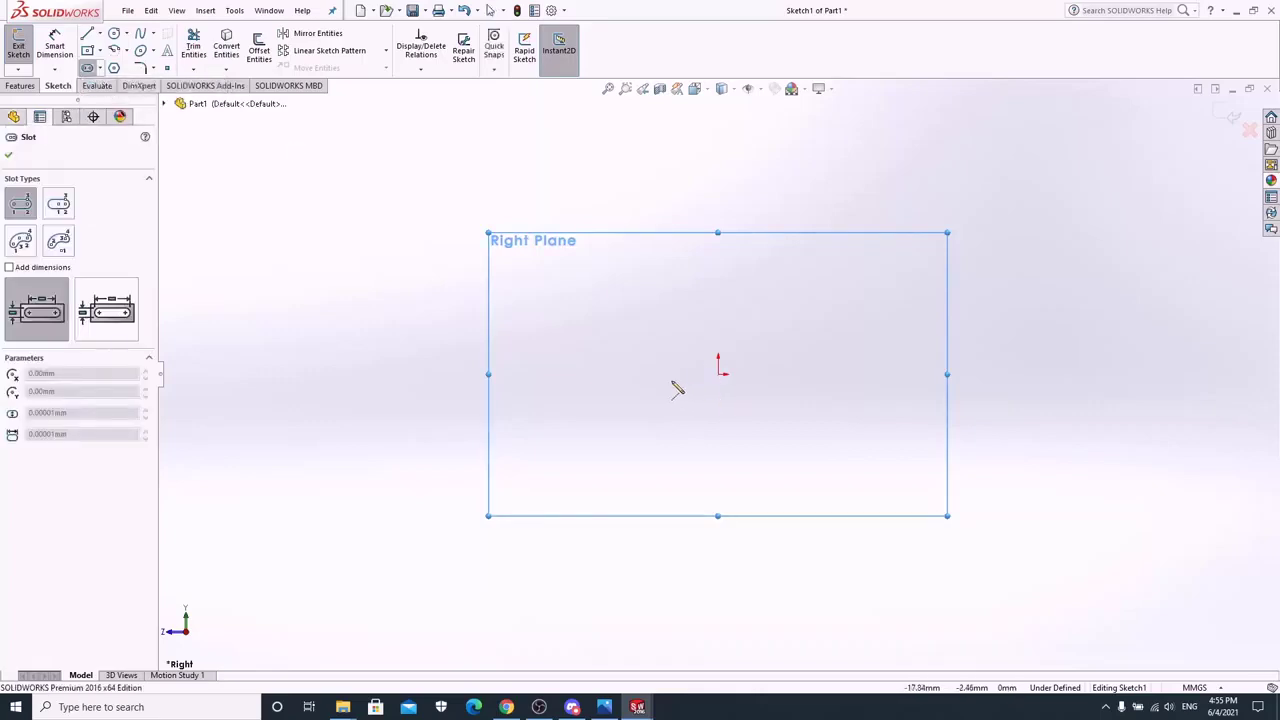
click(660, 376)
click(862, 376)
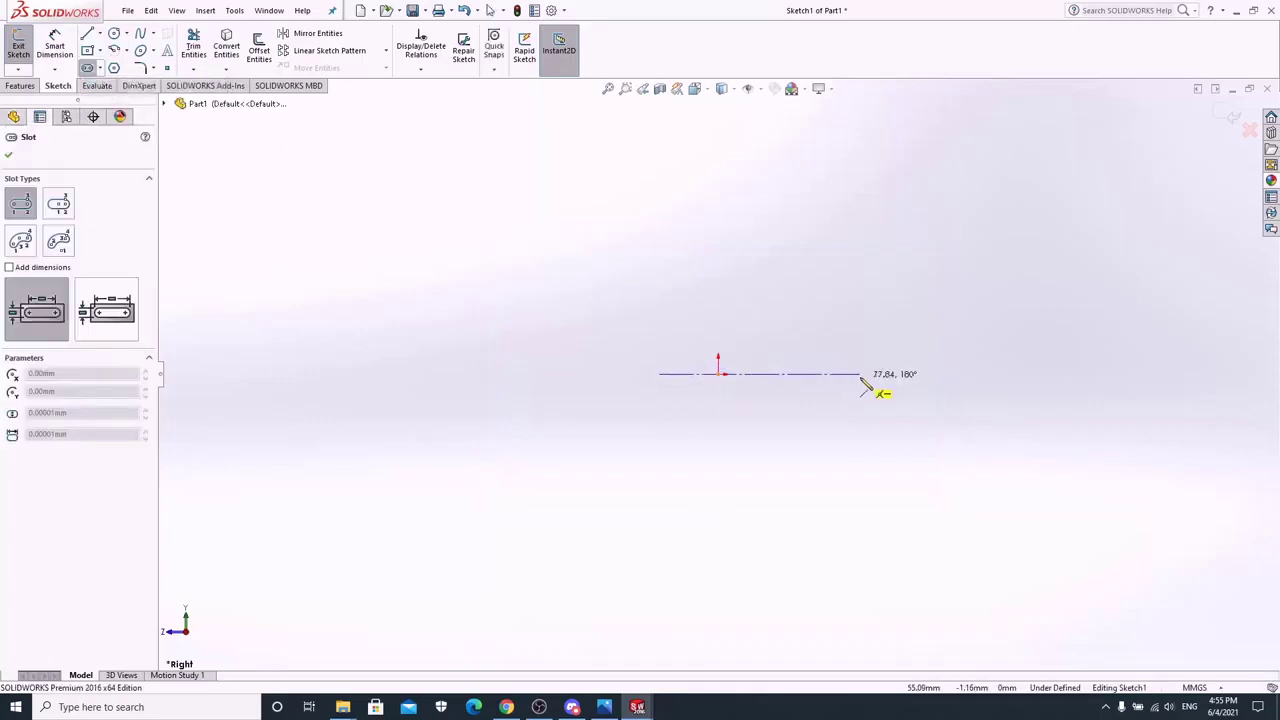
click(949, 321)
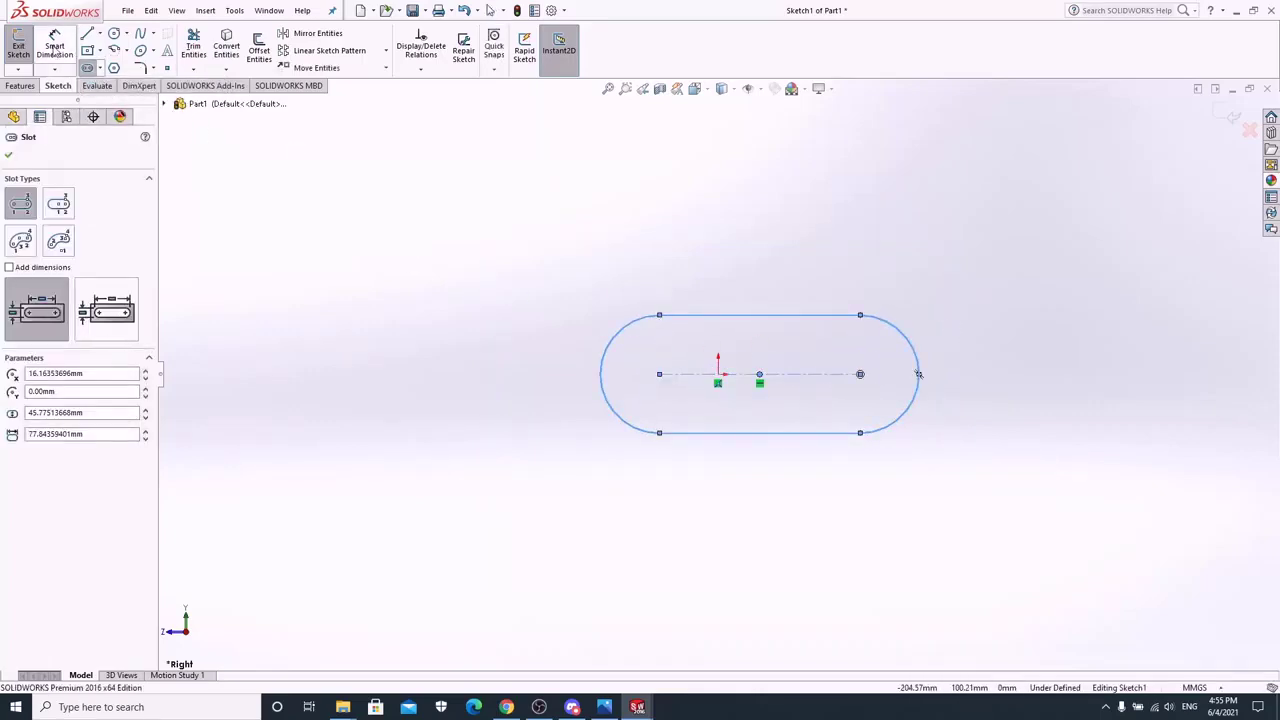
Step: Dimension the slot's right arc centre 85 mm from the origin and set the distance between both arc centres to 135 mm
click(55, 48)
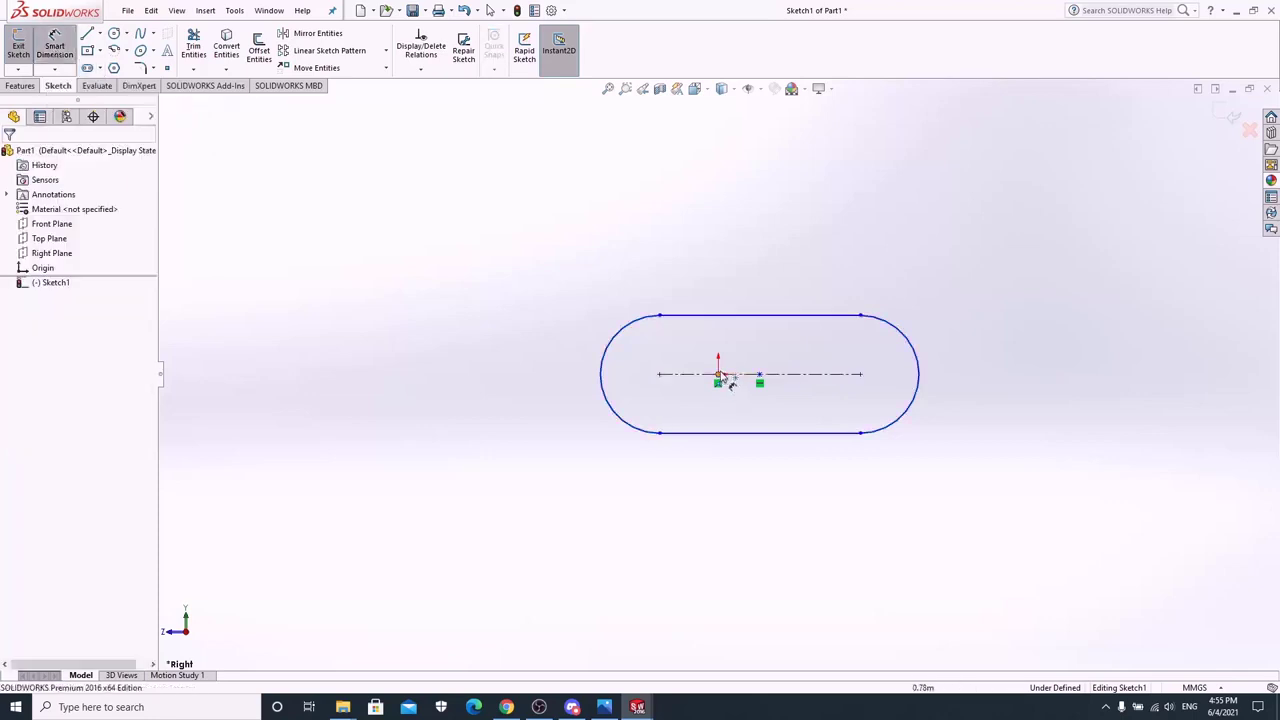
click(861, 376)
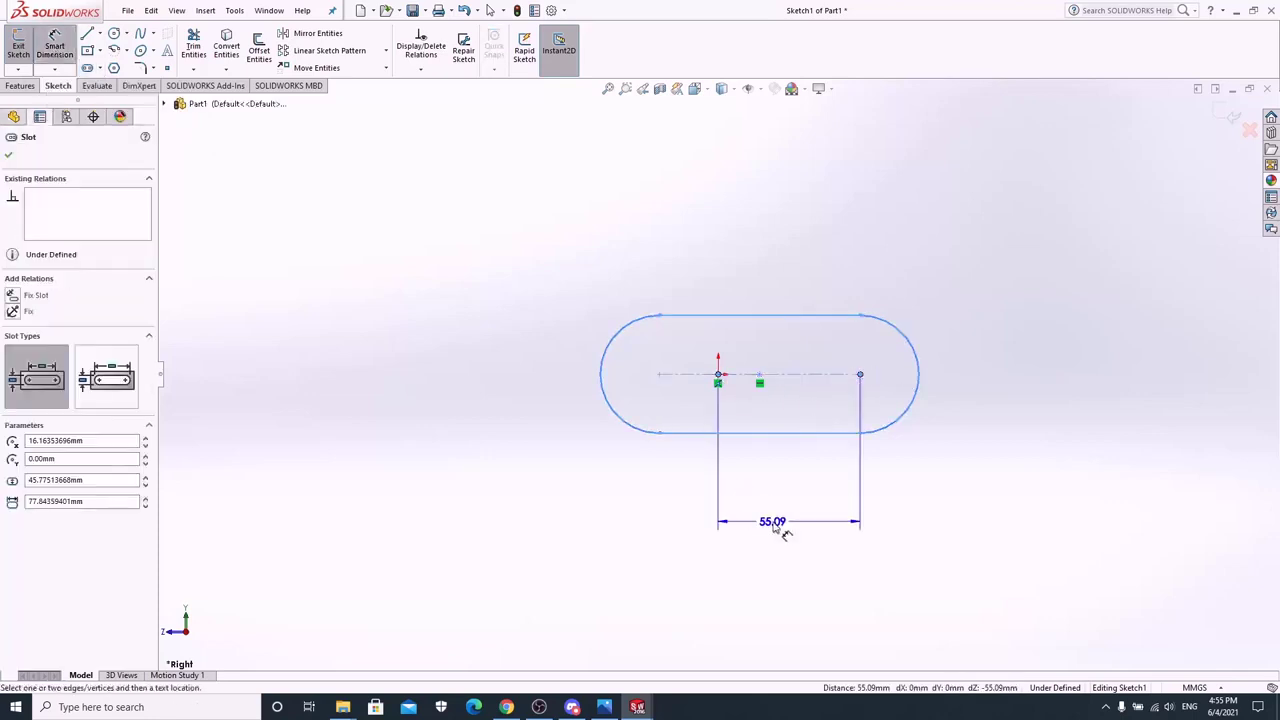
click(778, 526)
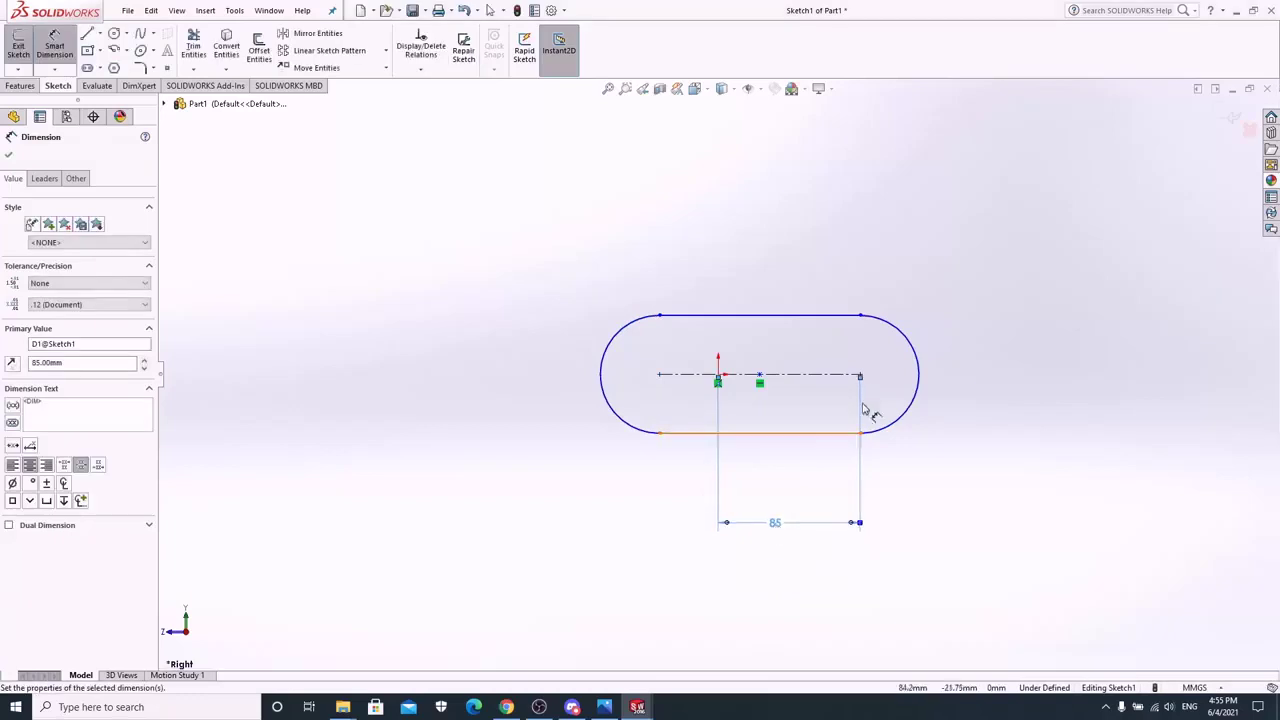
click(735, 378)
click(661, 377)
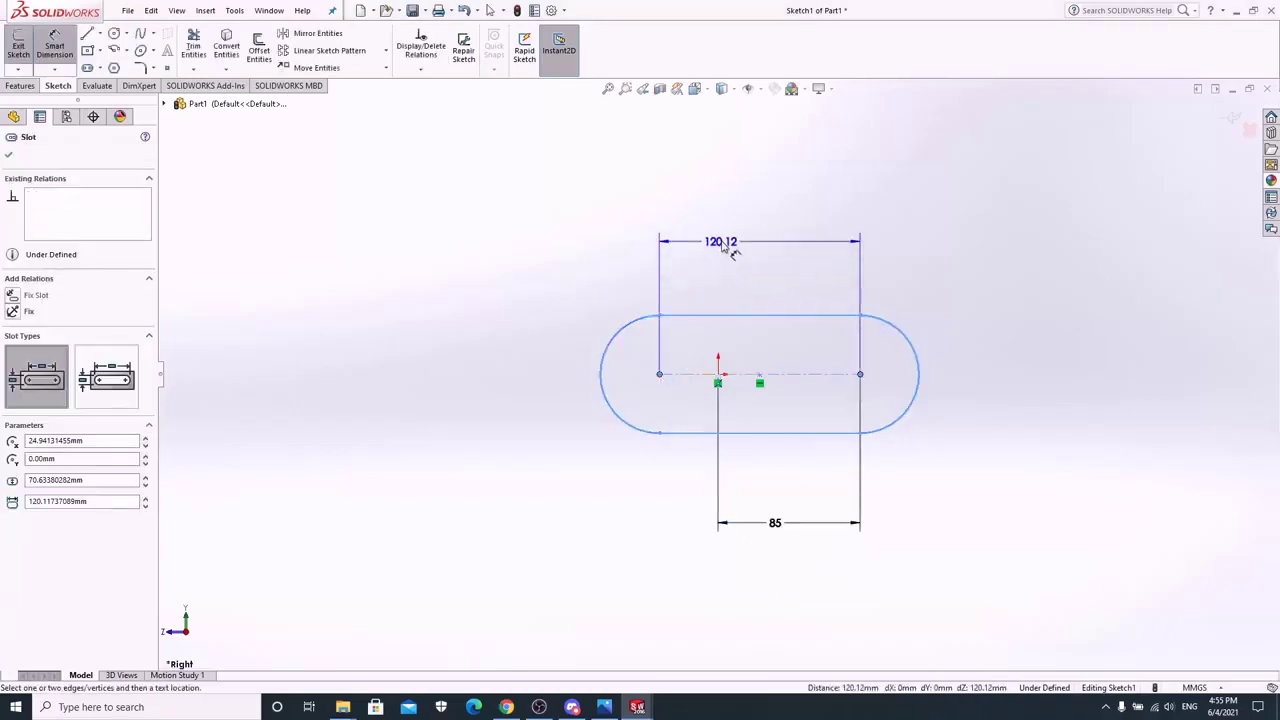
click(722, 240)
text(135)
key(Return)
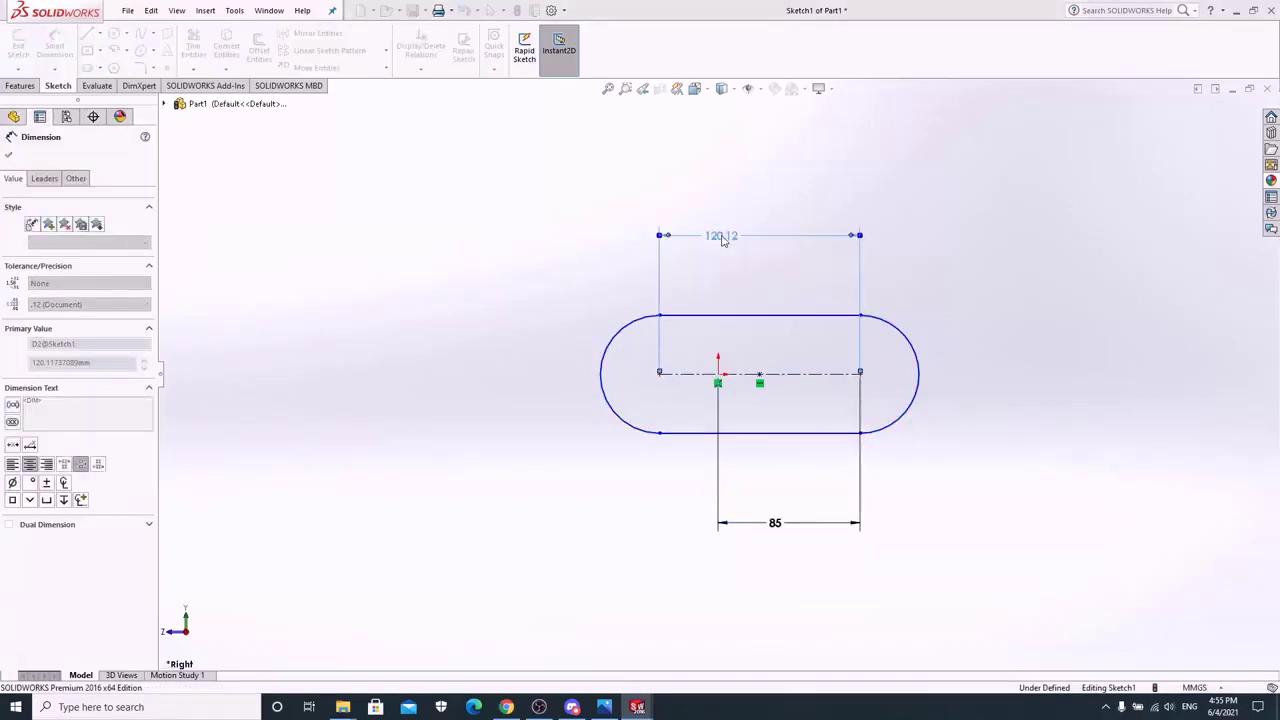
Step: Dimension the slot's width between its two straight edges to 10 mm
click(679, 320)
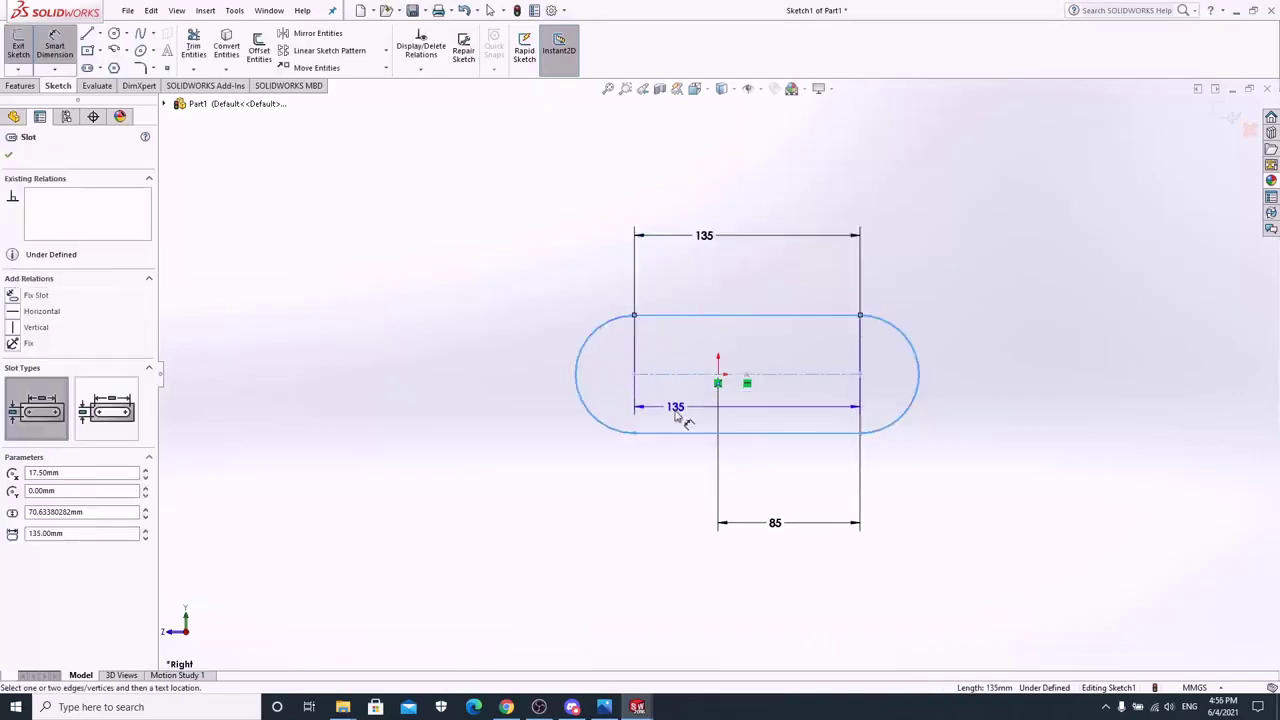
click(672, 433)
click(522, 405)
text(10)
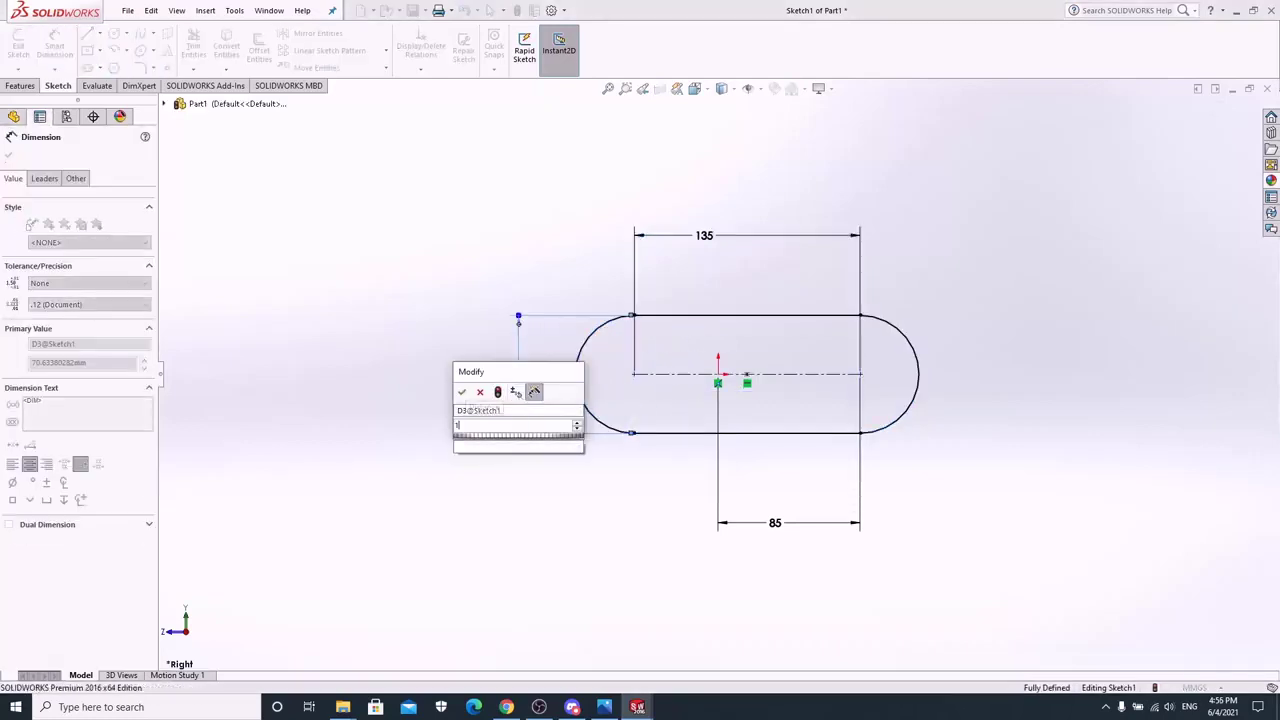
key(Return)
Step: Sketch a circle about 5.4 mm in diameter at the slot's right arc centre and another about 6.8 mm on the centreline left of it
scroll(780, 410, down, 3)
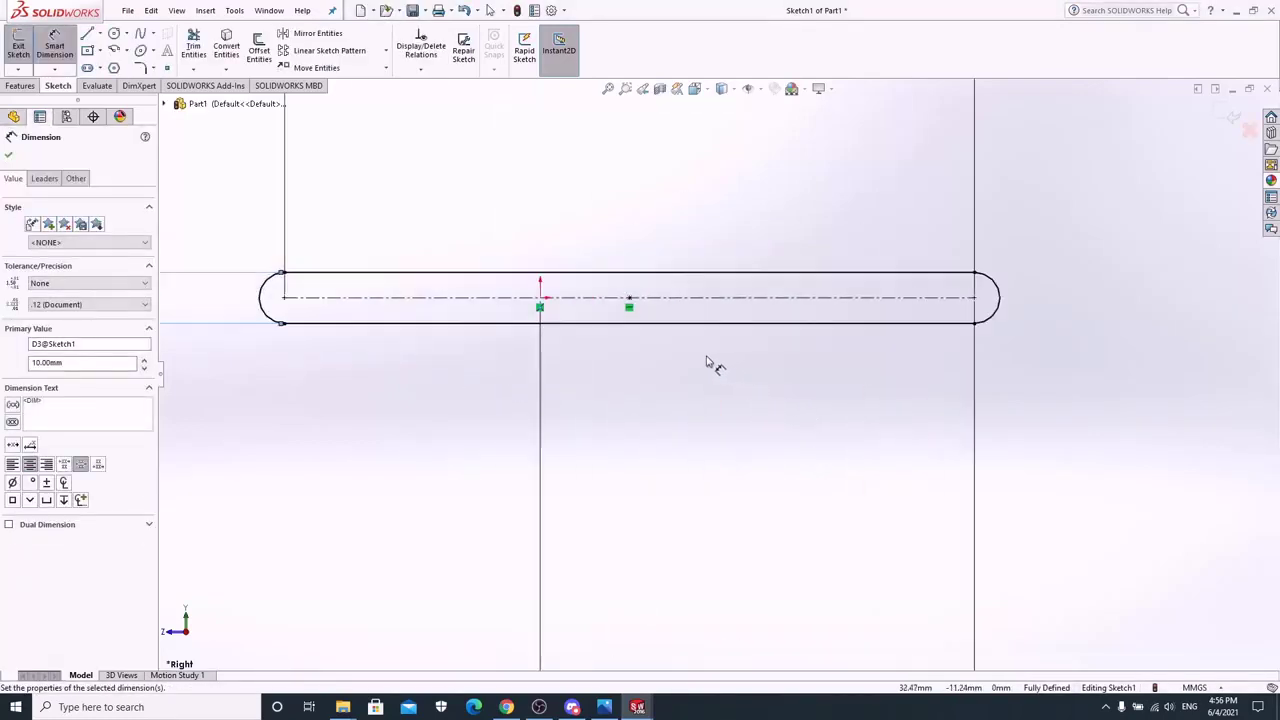
scroll(680, 630, up, 3)
click(114, 33)
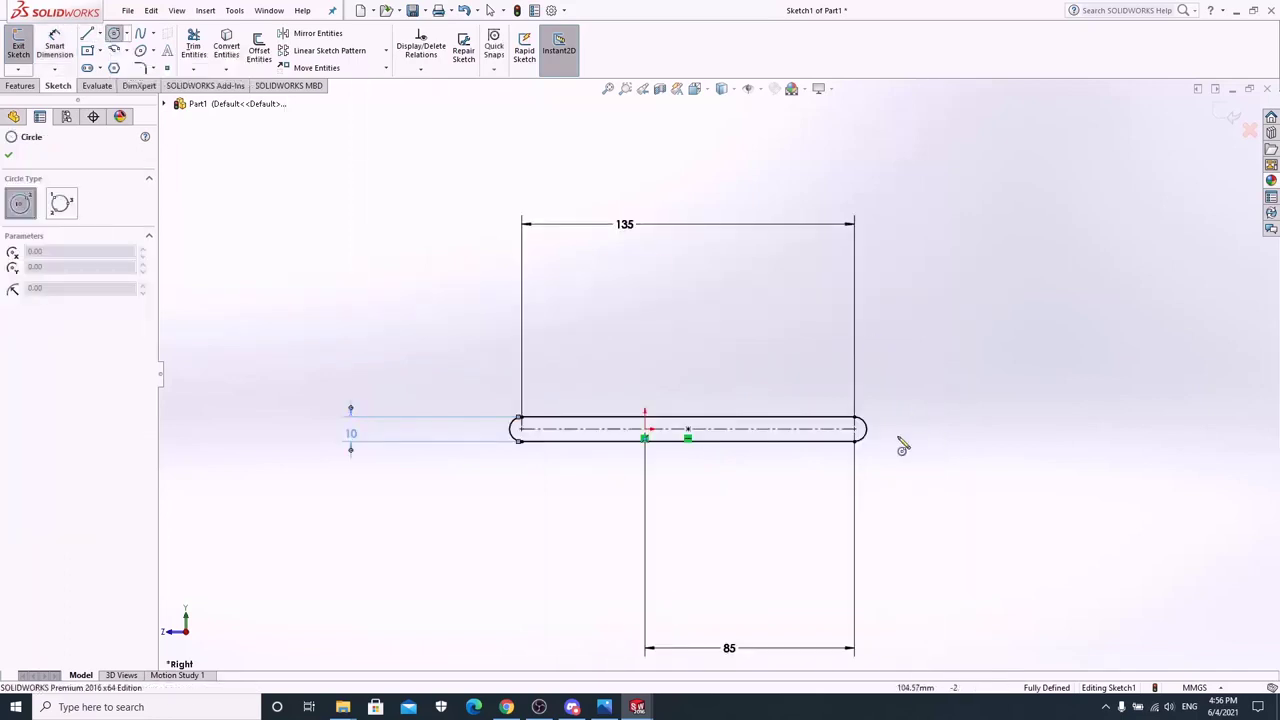
scroll(900, 447, down, 2)
scroll(866, 450, down, 2)
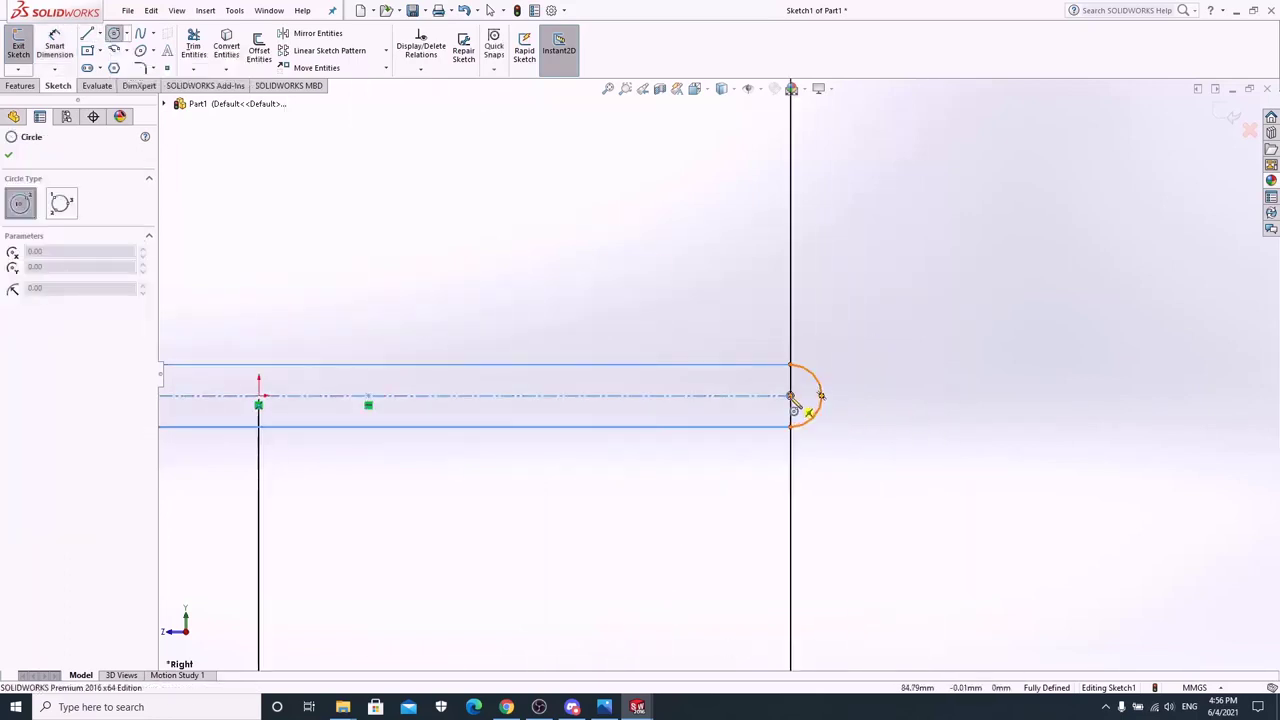
click(790, 396)
click(806, 395)
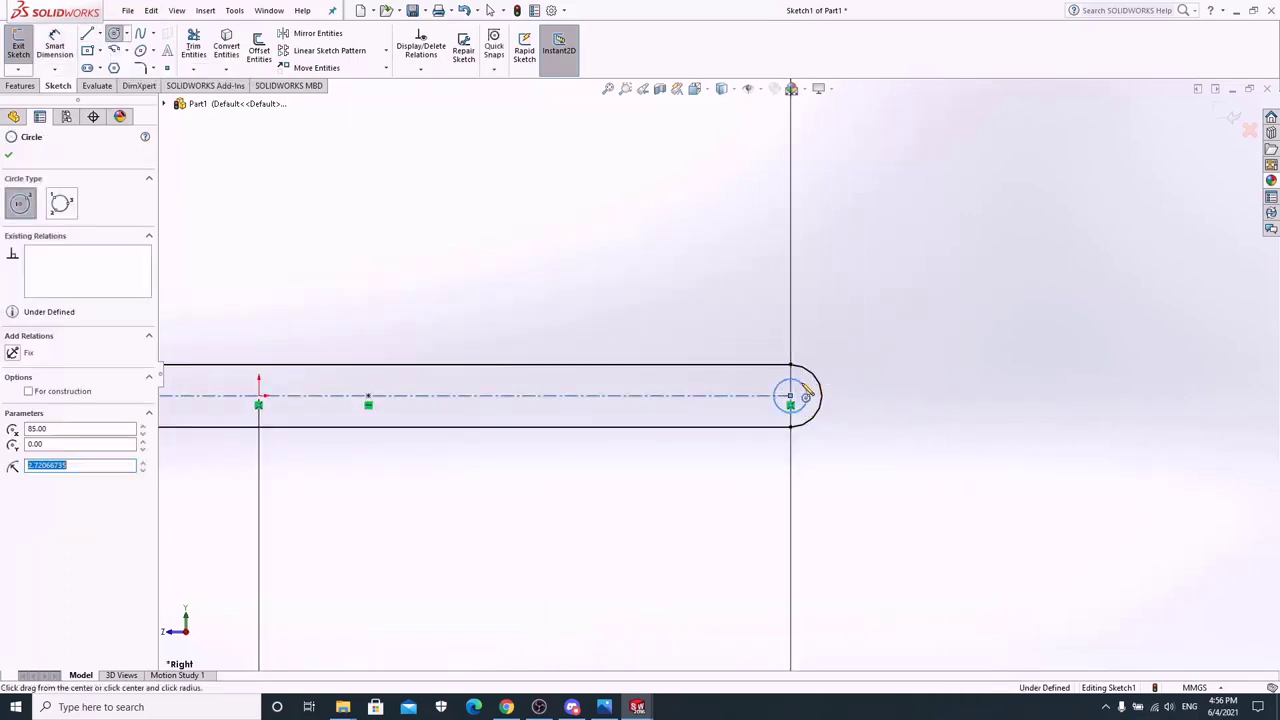
click(575, 396)
click(596, 396)
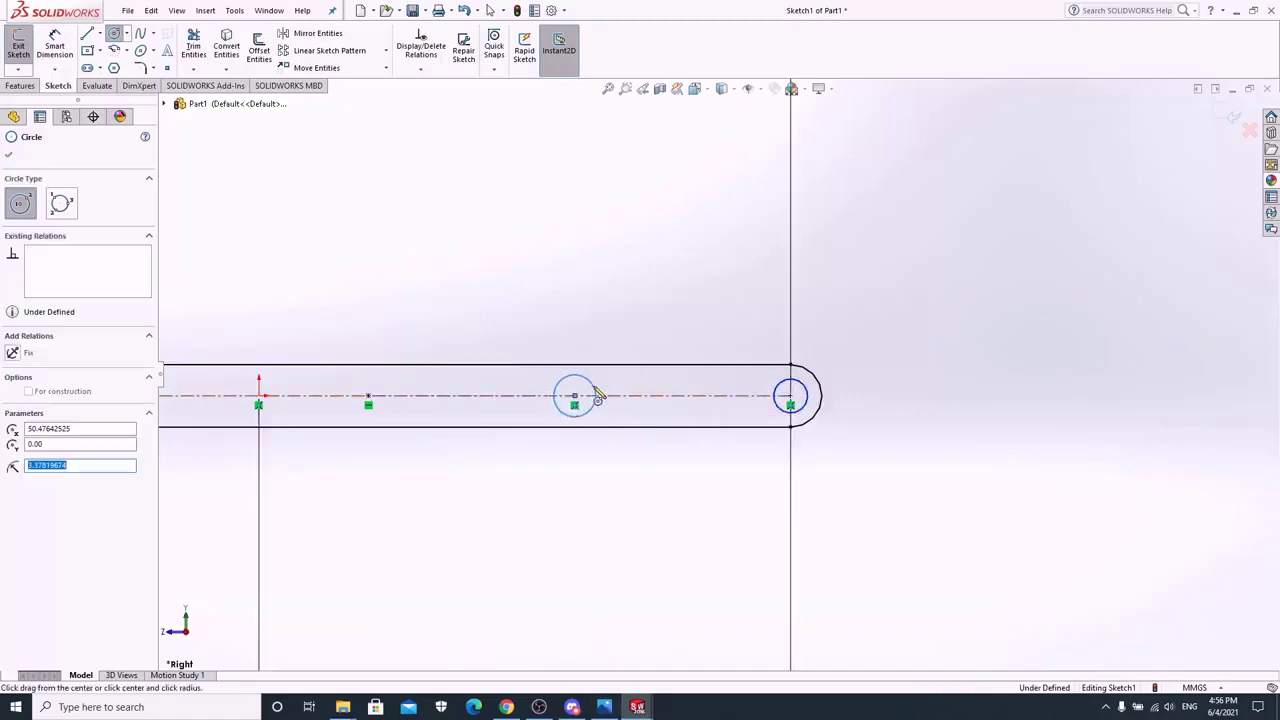
Step: Dimension the distance between the centres of the two circles to 35 mm
click(55, 50)
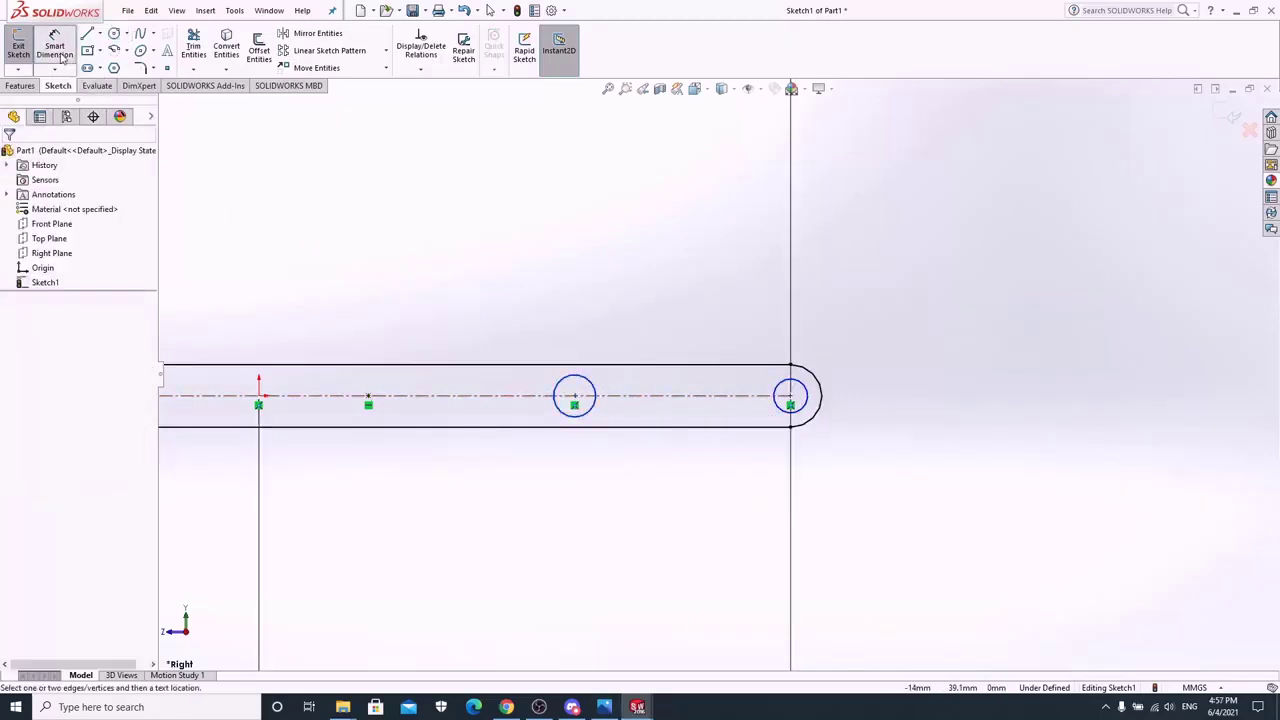
click(575, 399)
click(792, 398)
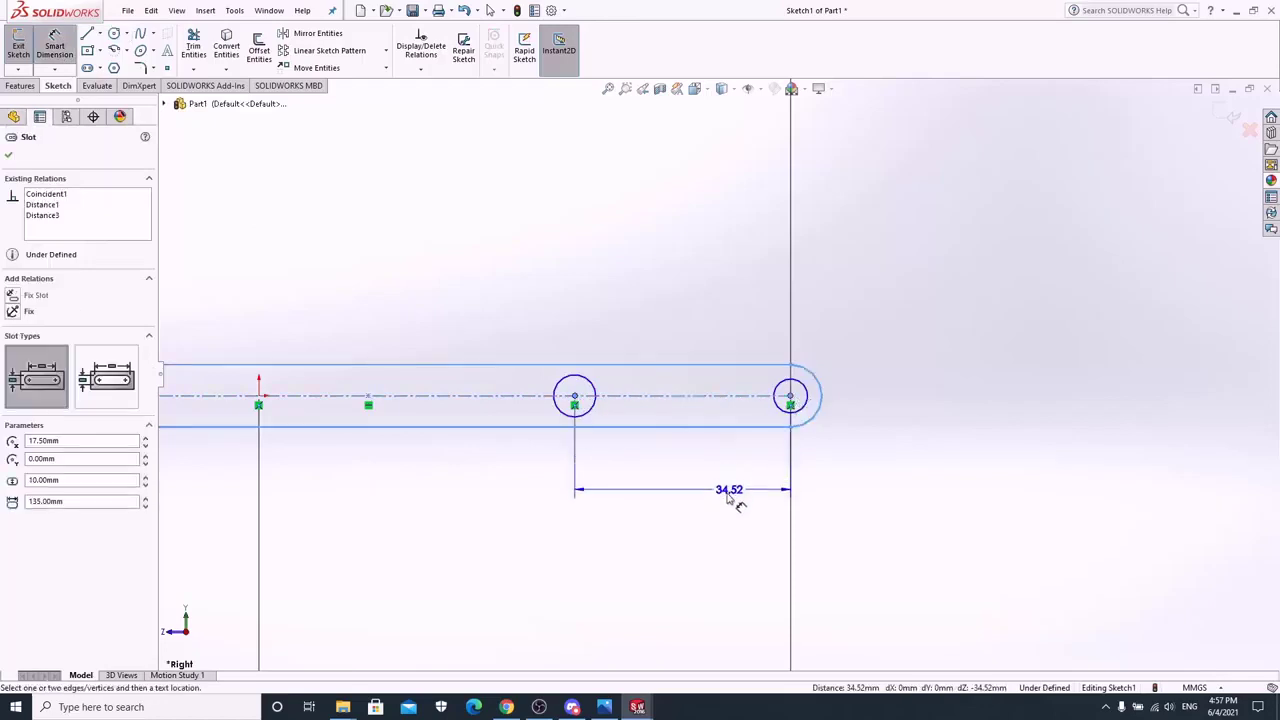
click(700, 517)
text(35)
key(Return)
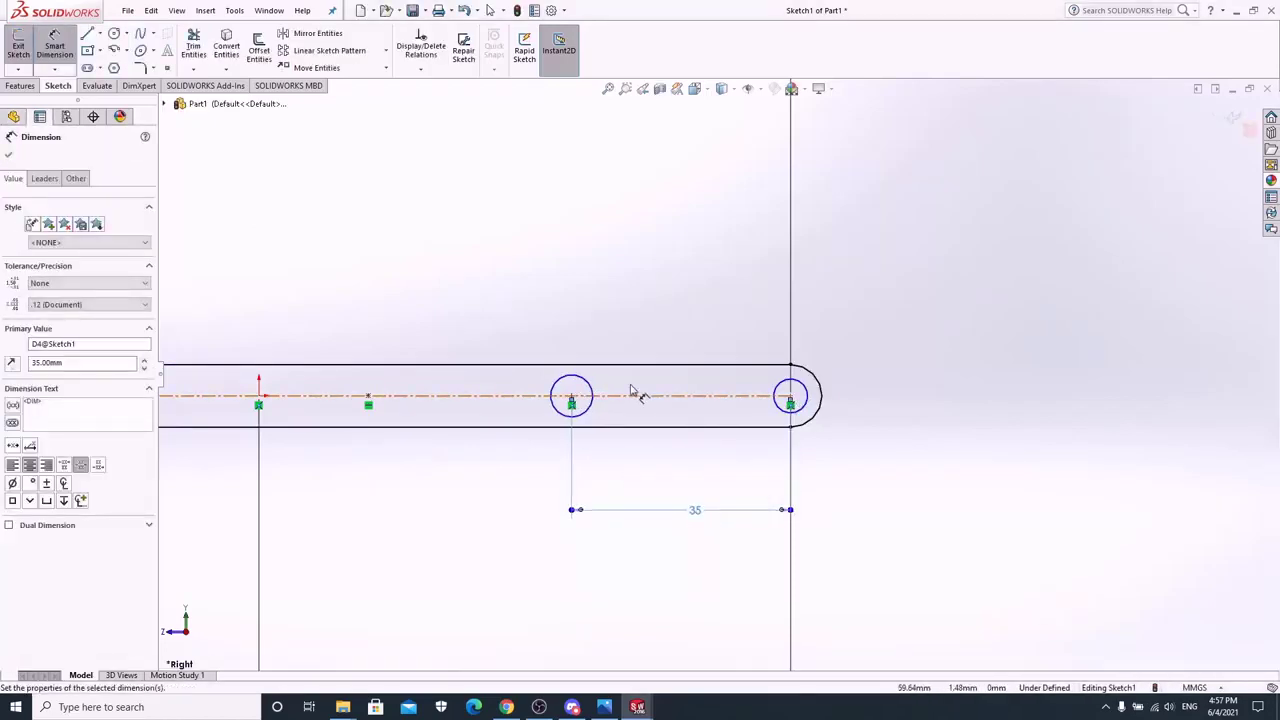
Step: Dimension the diameters of both circles in the slot to 5 mm
click(586, 385)
click(577, 307)
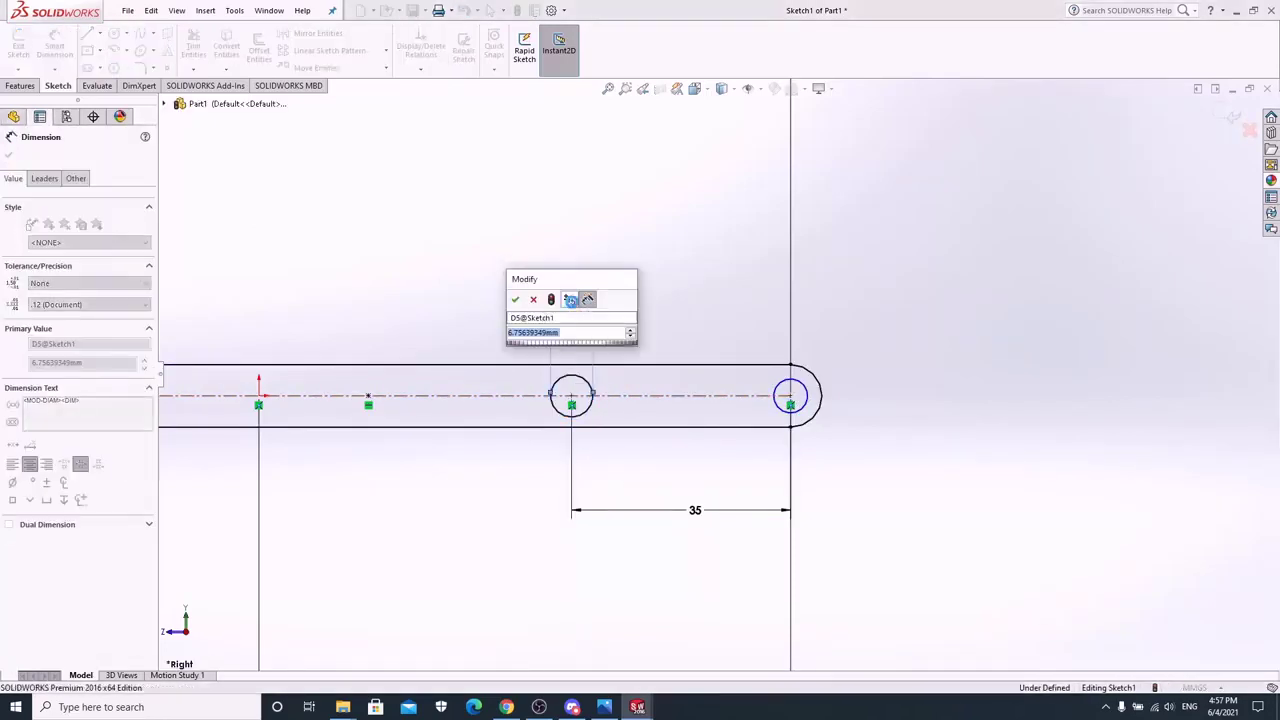
text(5)
key(Return)
click(769, 393)
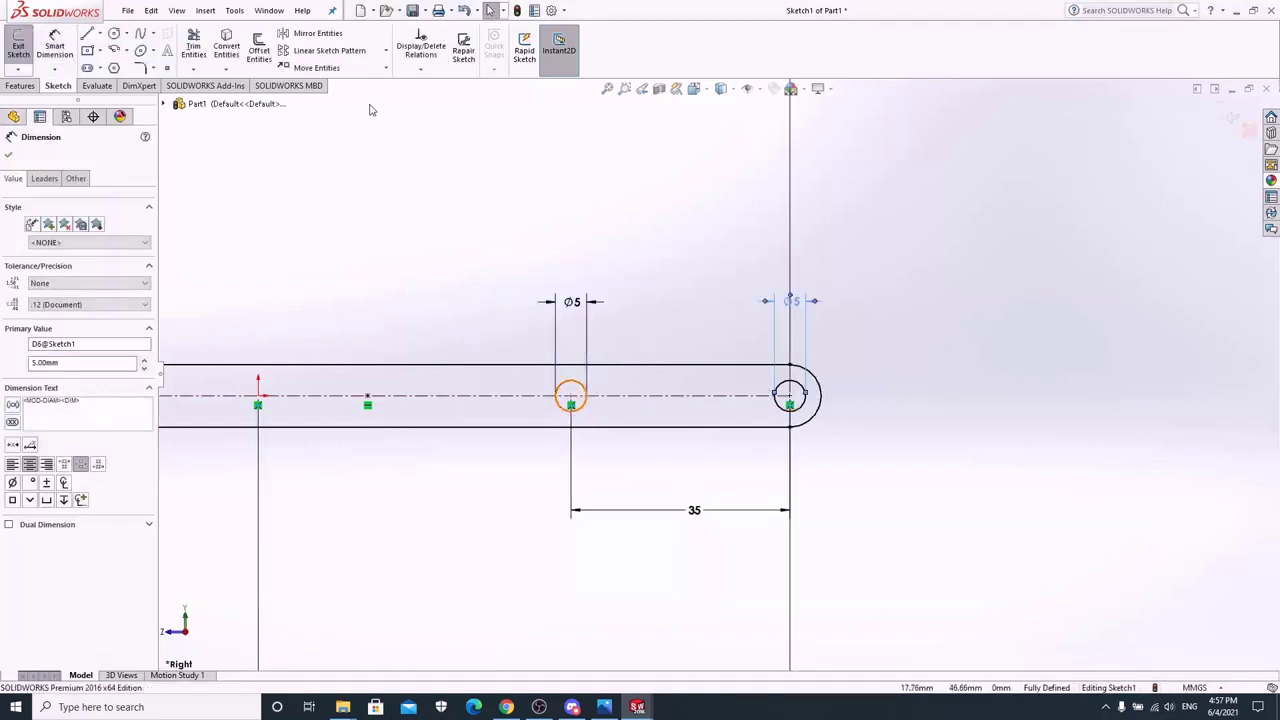
Step: Extrude the slot profile with its two circular holes as a boss 5 mm deep
click(20, 86)
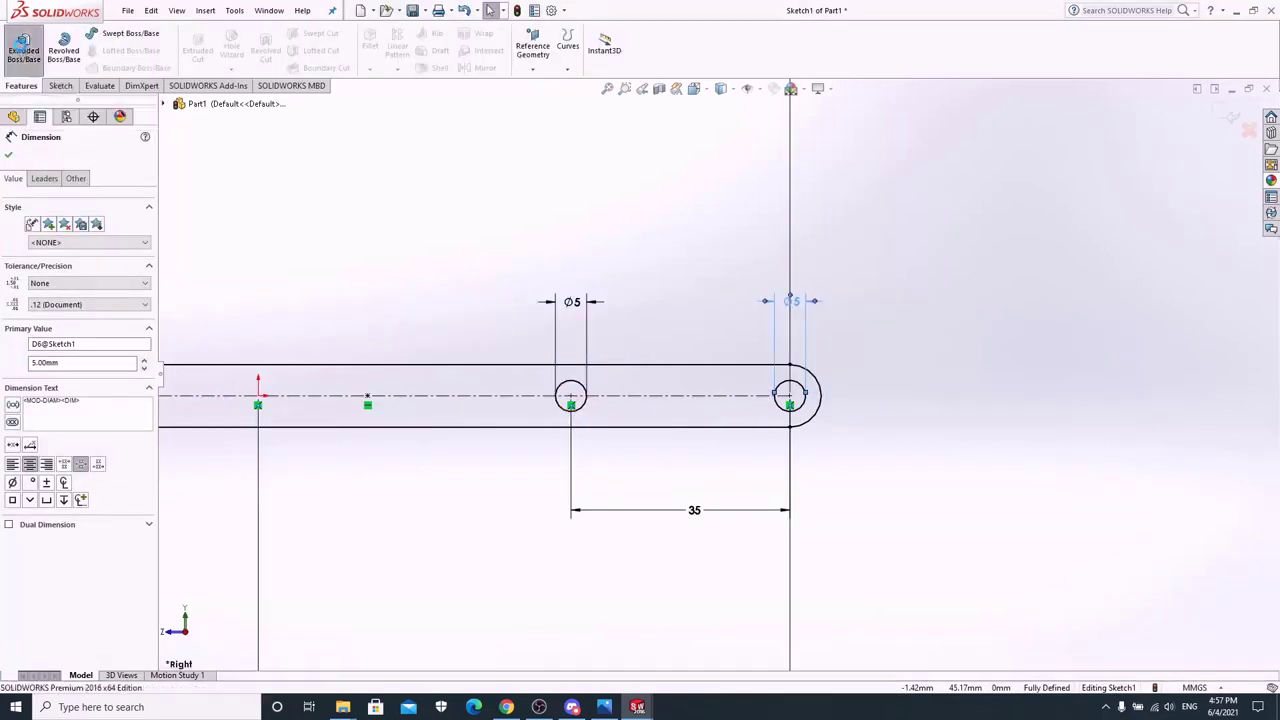
click(24, 45)
text(5)
key(Return)
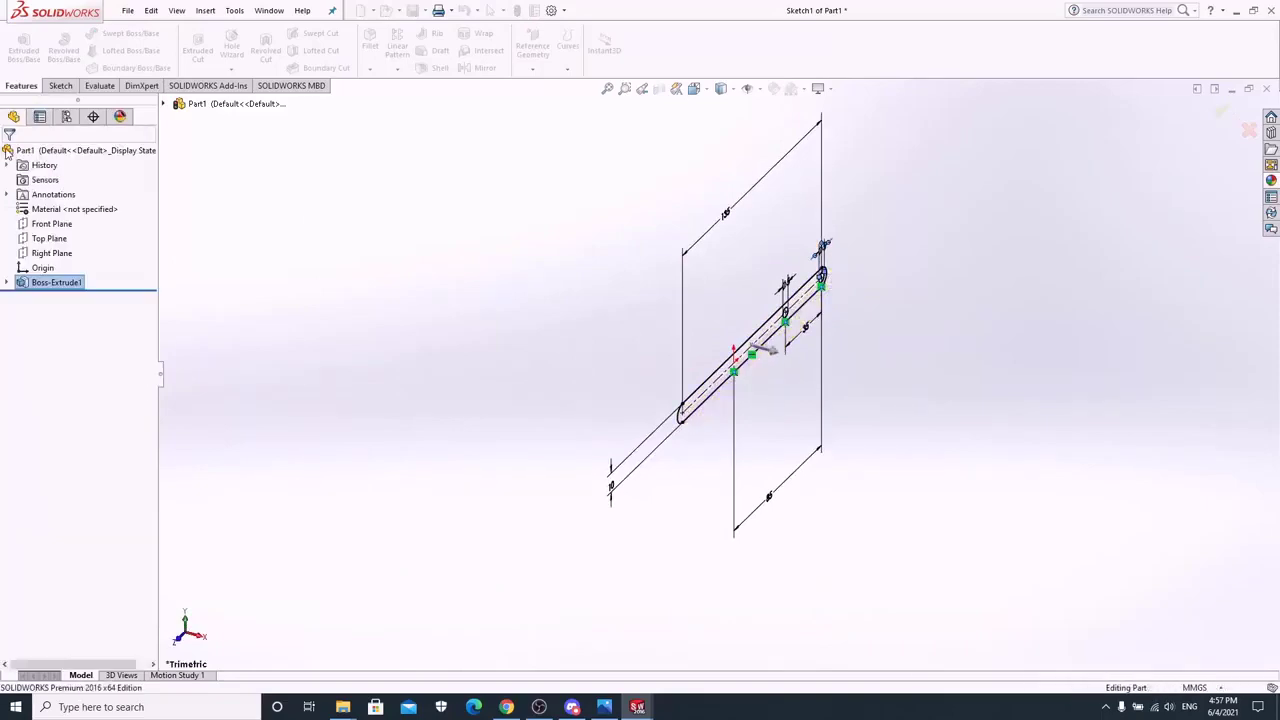
Step: Start a sketch on the two-hole link's side face and draw a circle centred on the rounded end without a hole
key(f)
right_click(556, 485)
click(577, 318)
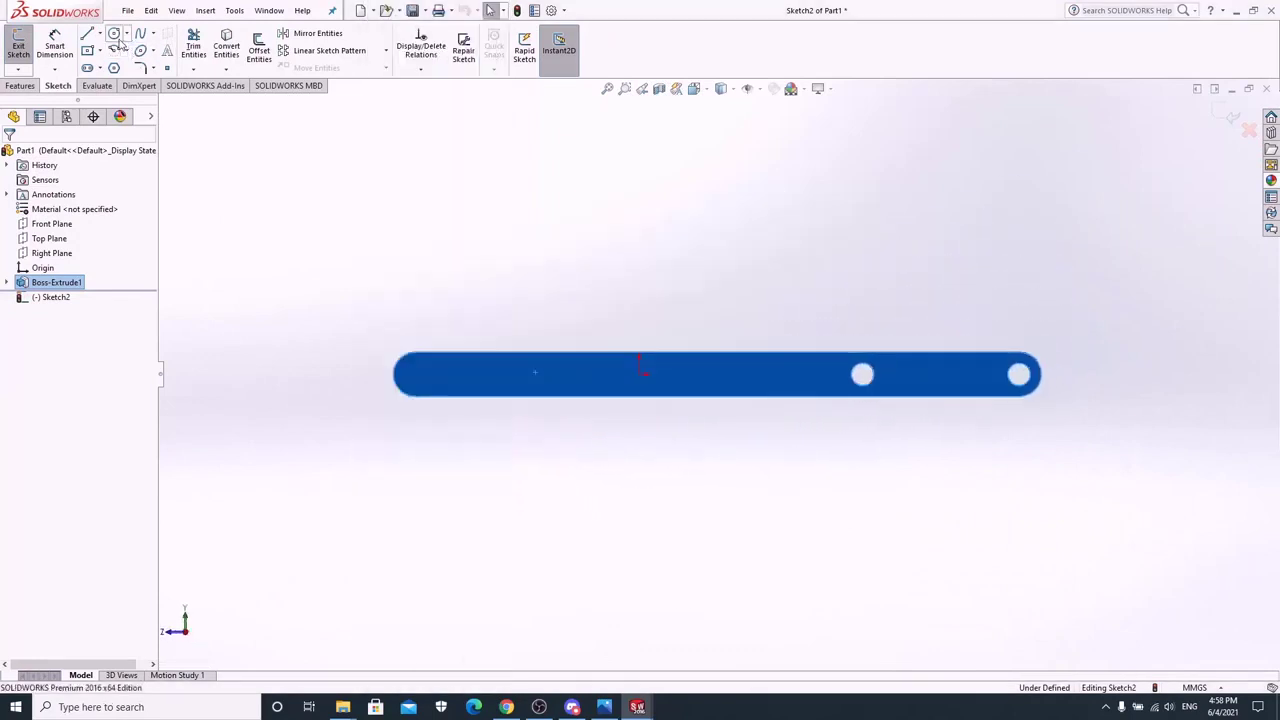
click(114, 33)
scroll(400, 371, down, 6)
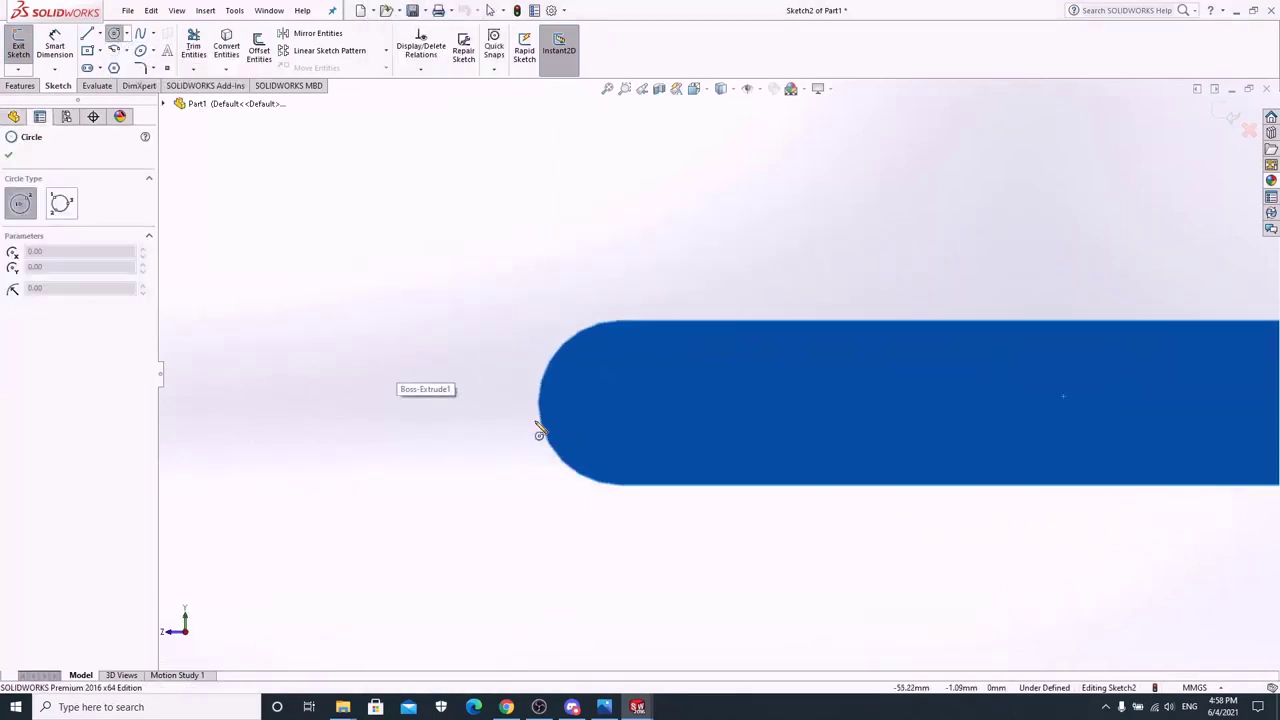
click(620, 403)
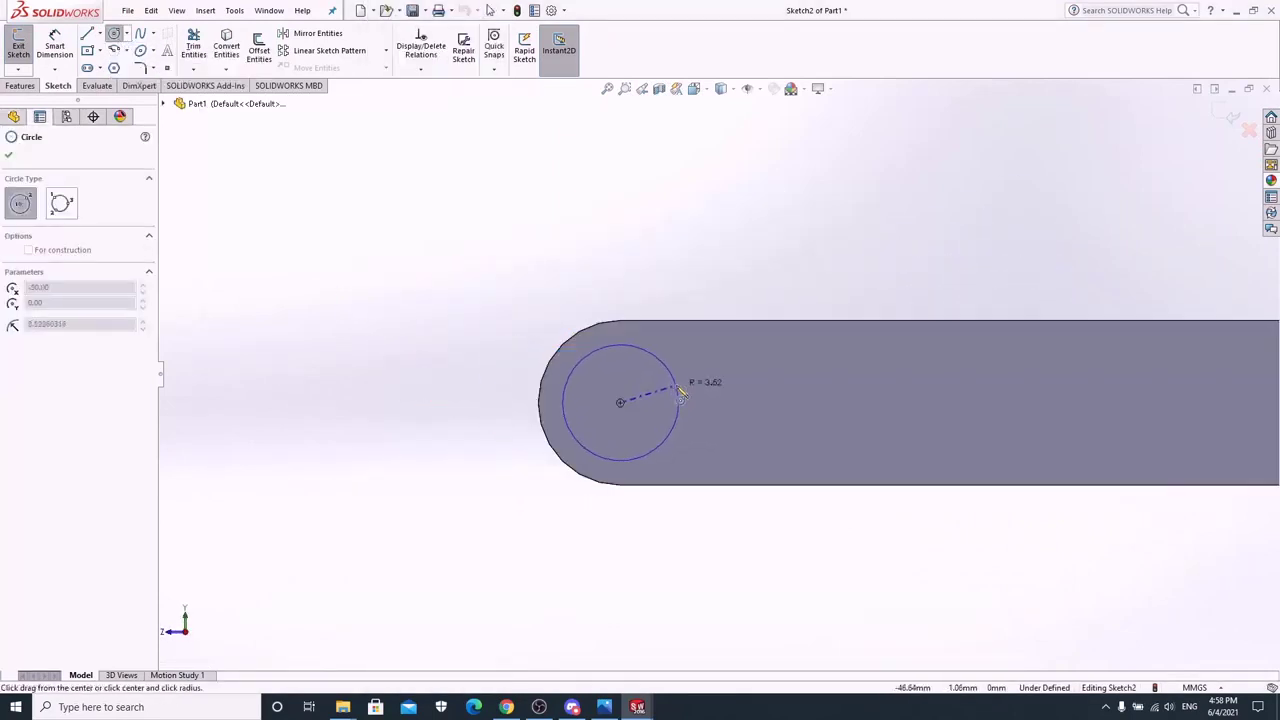
click(648, 380)
Step: Dimension the diameter of the circle at the link's rounded end to 5 mm
click(55, 47)
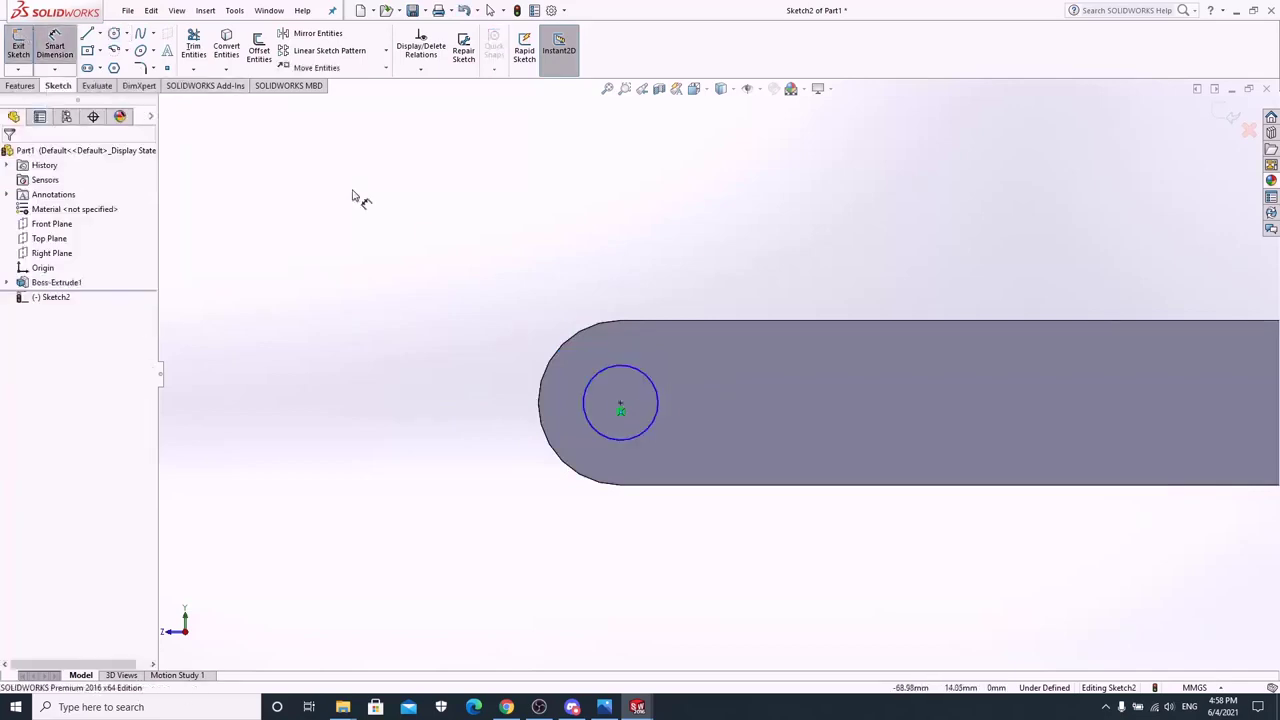
click(617, 373)
click(626, 257)
text(5.00mm)
key(Return)
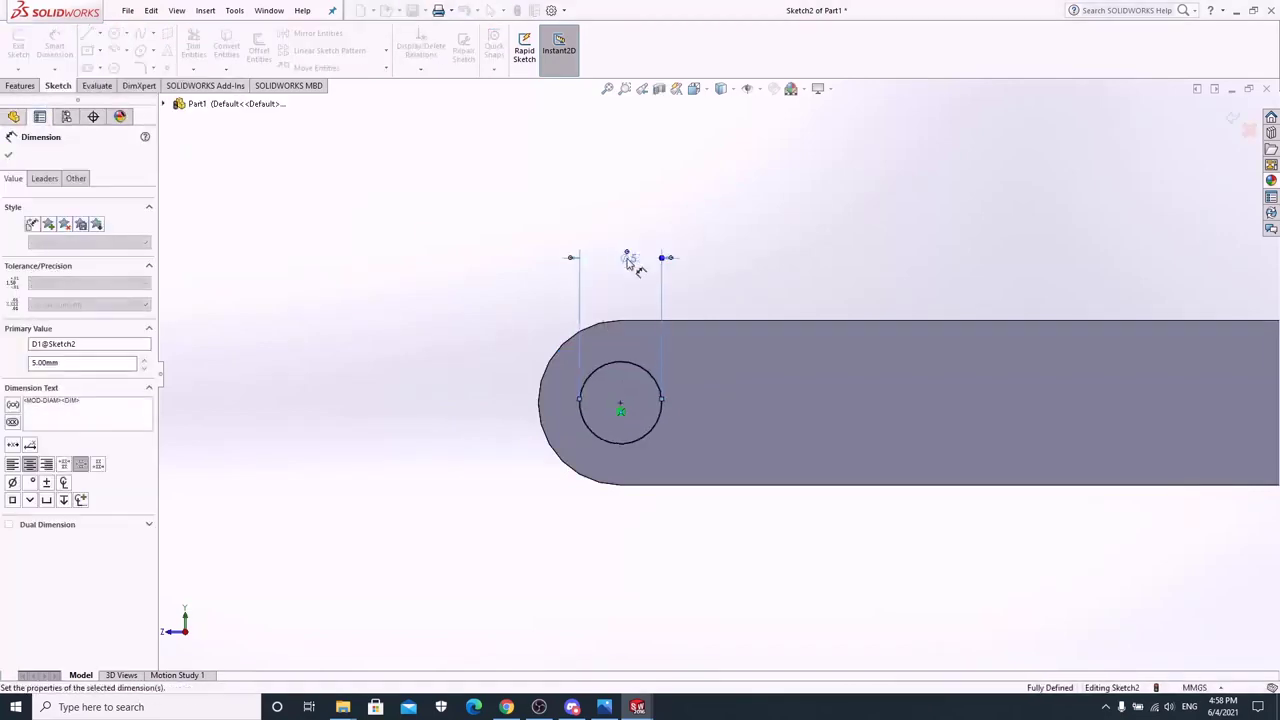
Step: Extrude the 5 mm circle at the link's rounded end as a pin 5 mm long
click(20, 86)
click(23, 45)
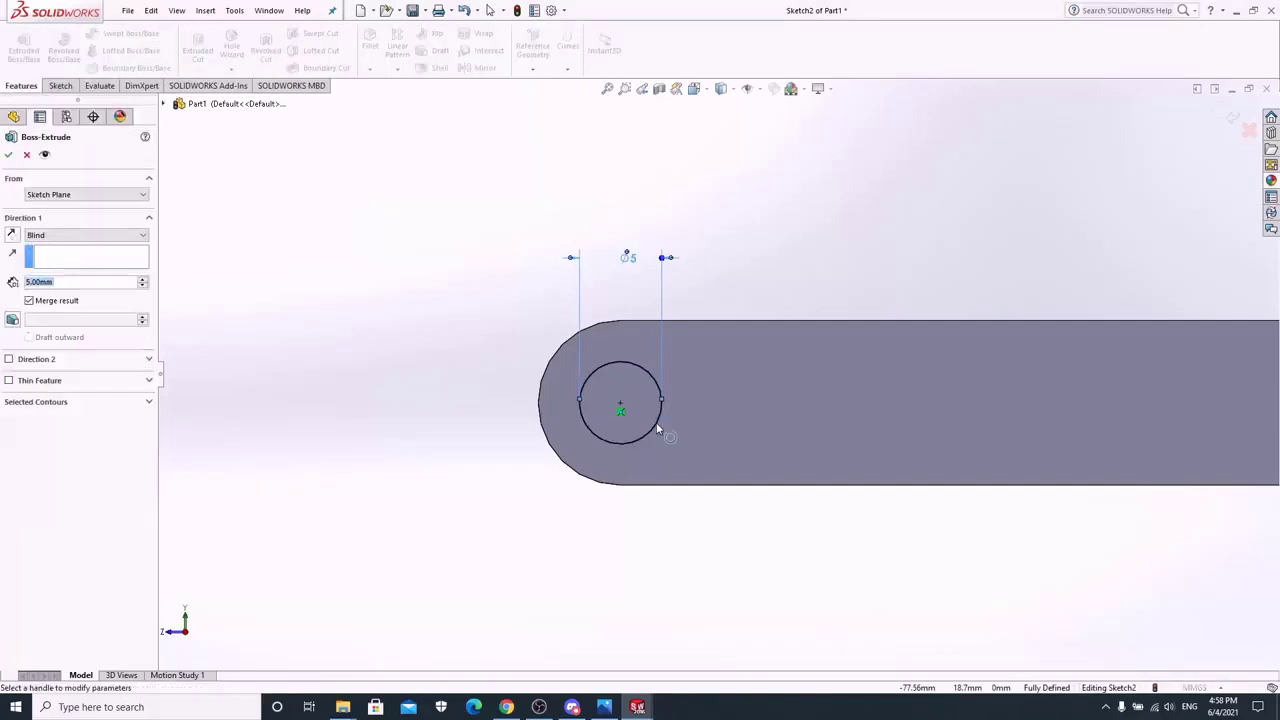
click(9, 155)
Step: Start a sketch on the link's pin-side face and draw a circle about 5.4 mm in diameter on its centreline, between pin and inner hole
click(776, 324)
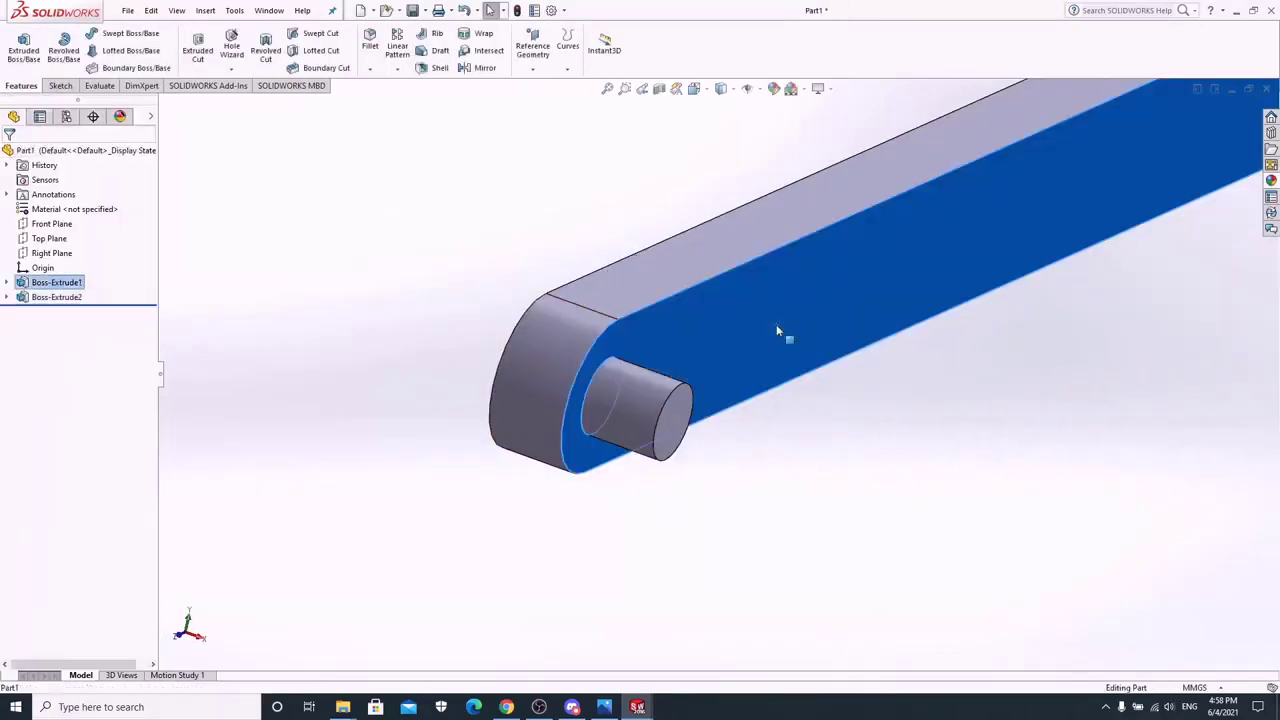
right_click(776, 324)
click(798, 305)
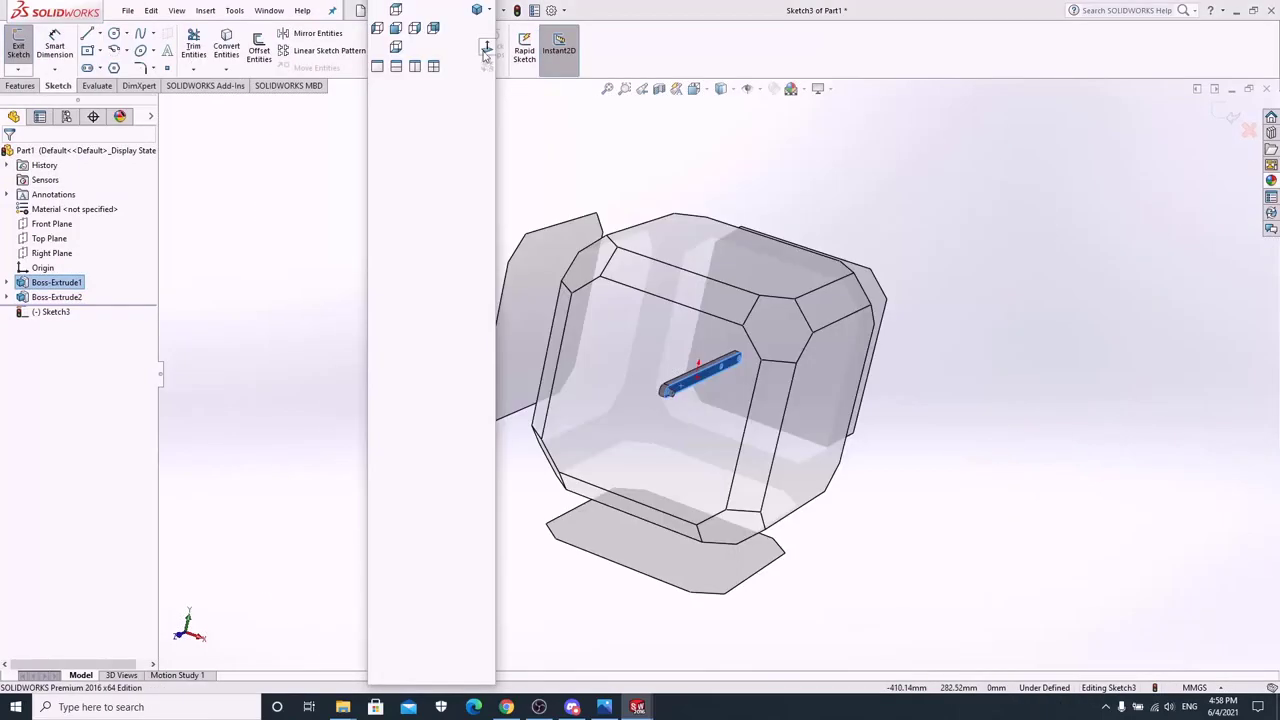
click(114, 33)
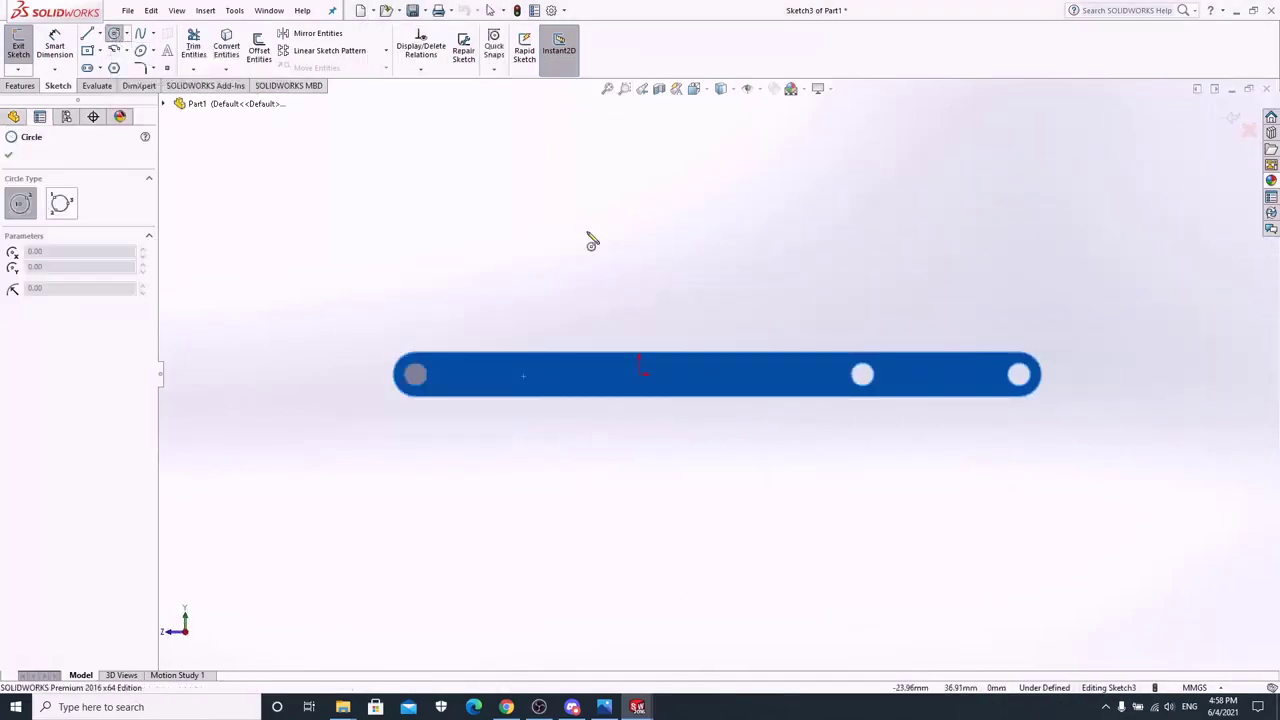
click(772, 374)
key(Escape)
scroll(997, 374, up, 3)
Step: Dimension the diameter of the new circle on the link's face to 5 mm
key(d)
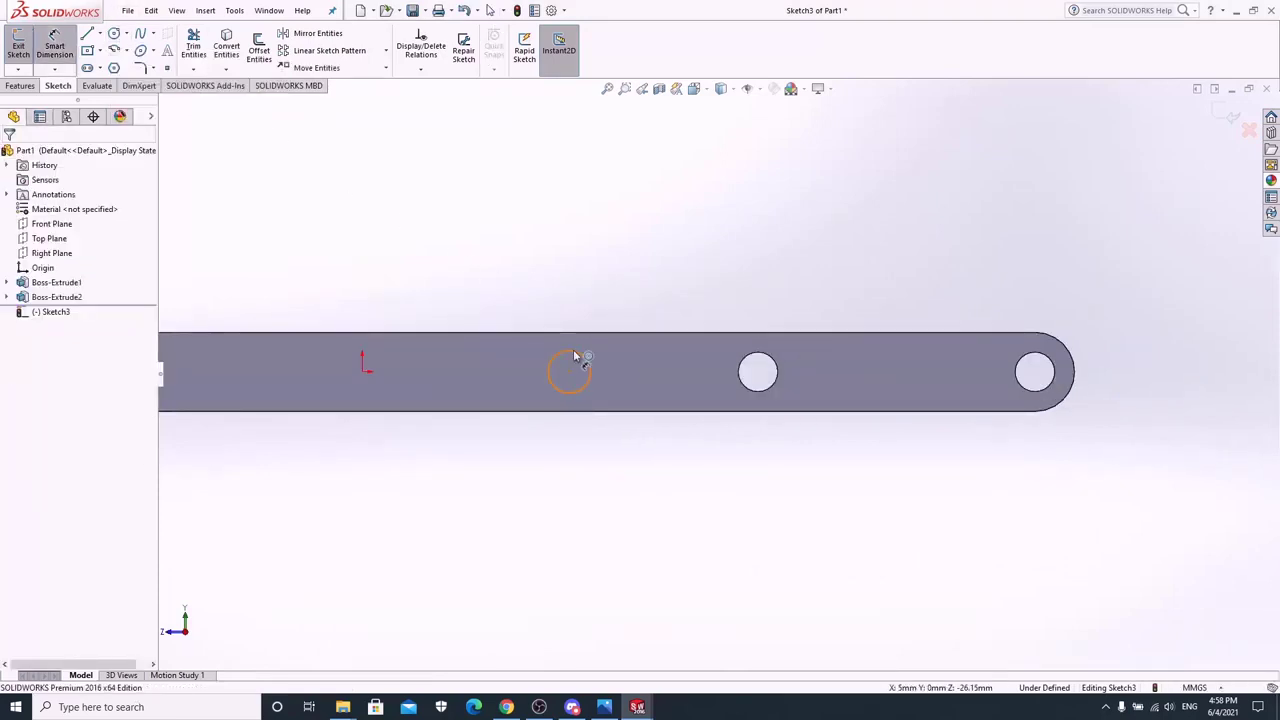
click(573, 349)
click(572, 258)
text(5)
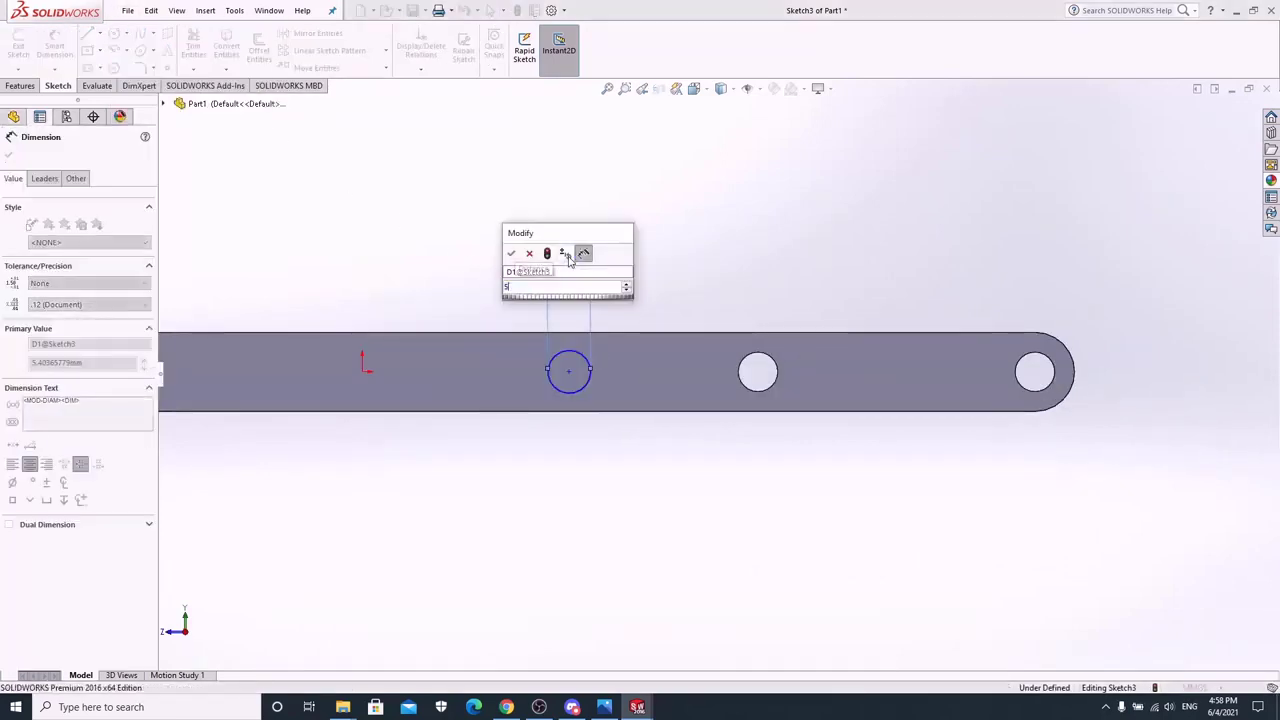
key(Return)
Step: Show the temporary axes and dimension the distance between the circle's centre and the inner hole's axis to 20 mm
click(750, 90)
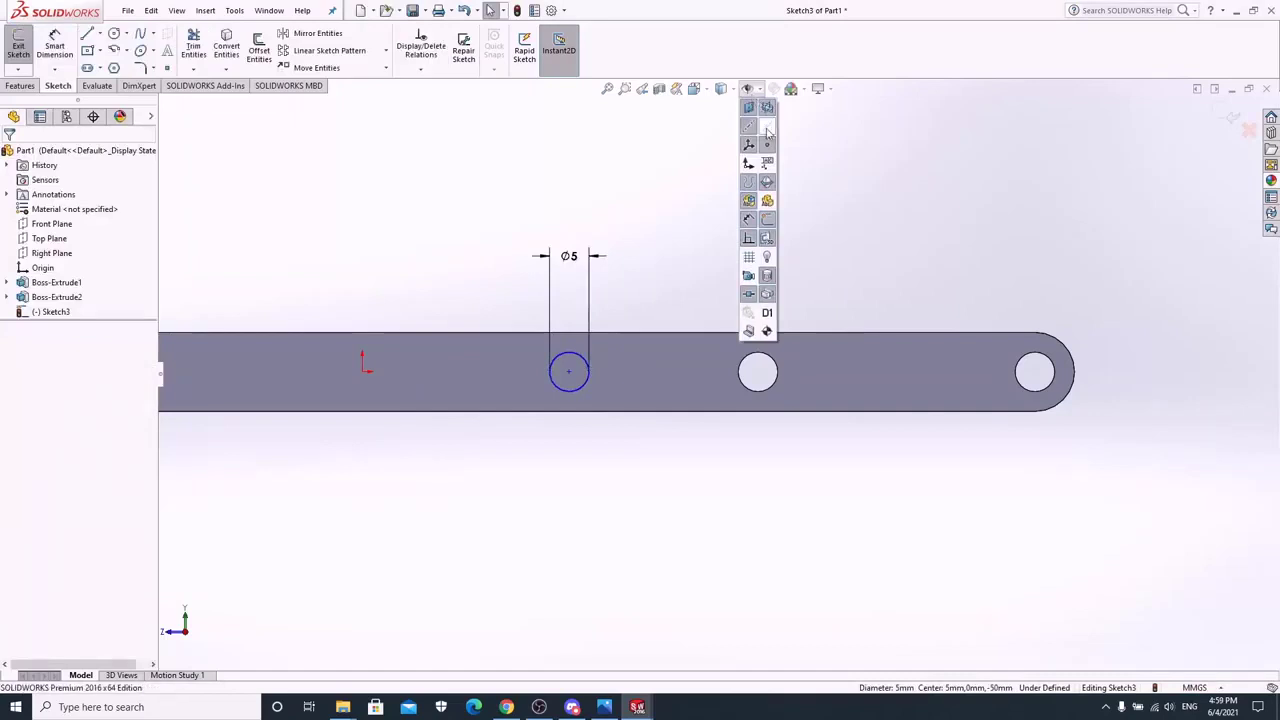
click(768, 131)
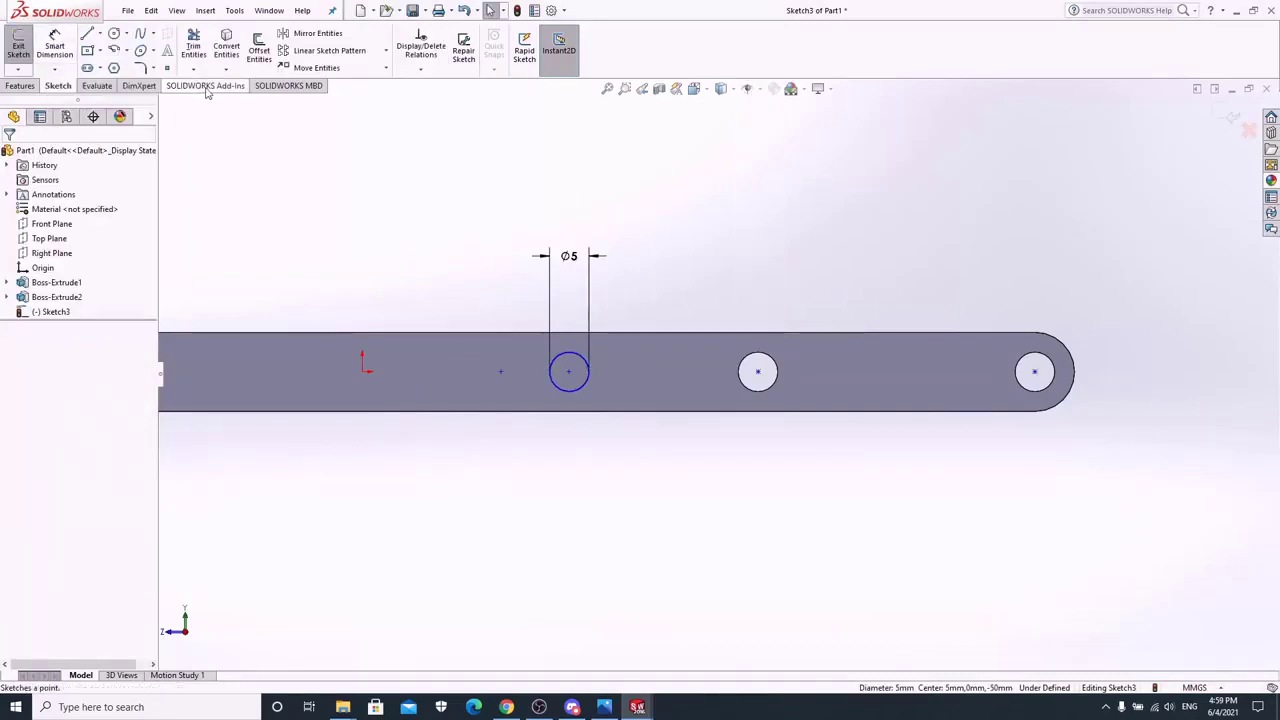
click(56, 47)
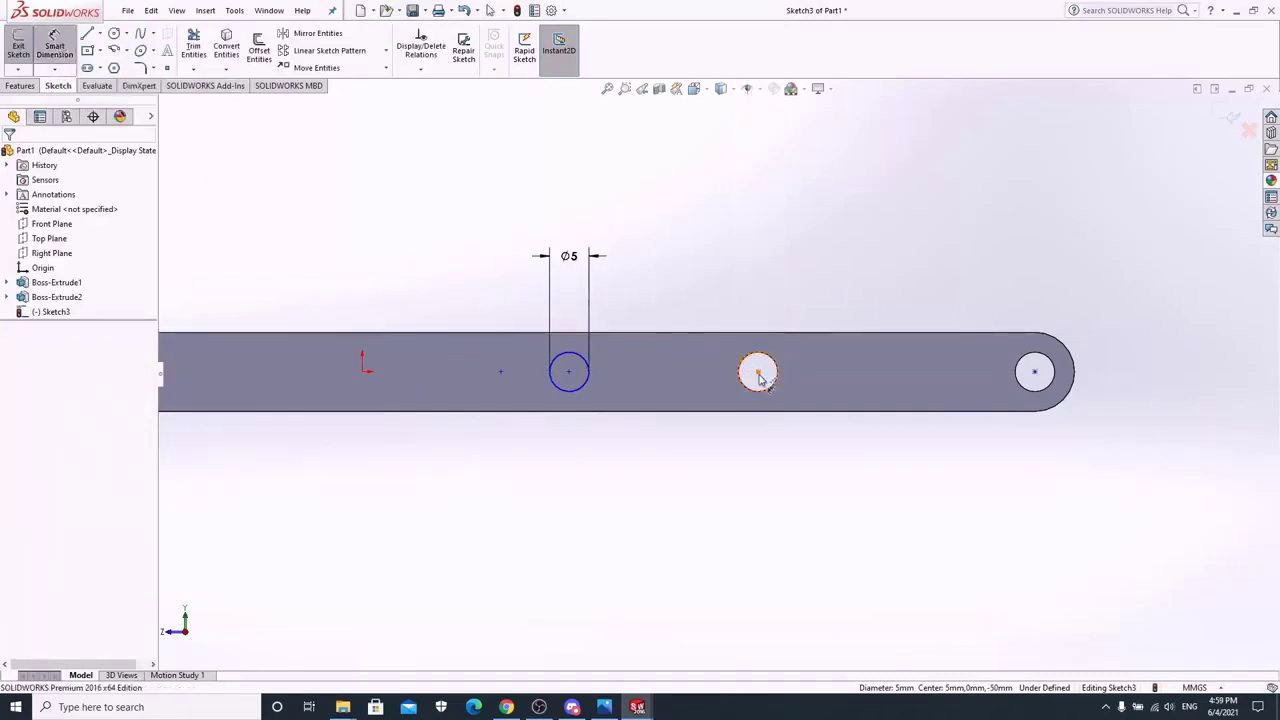
click(568, 373)
click(757, 372)
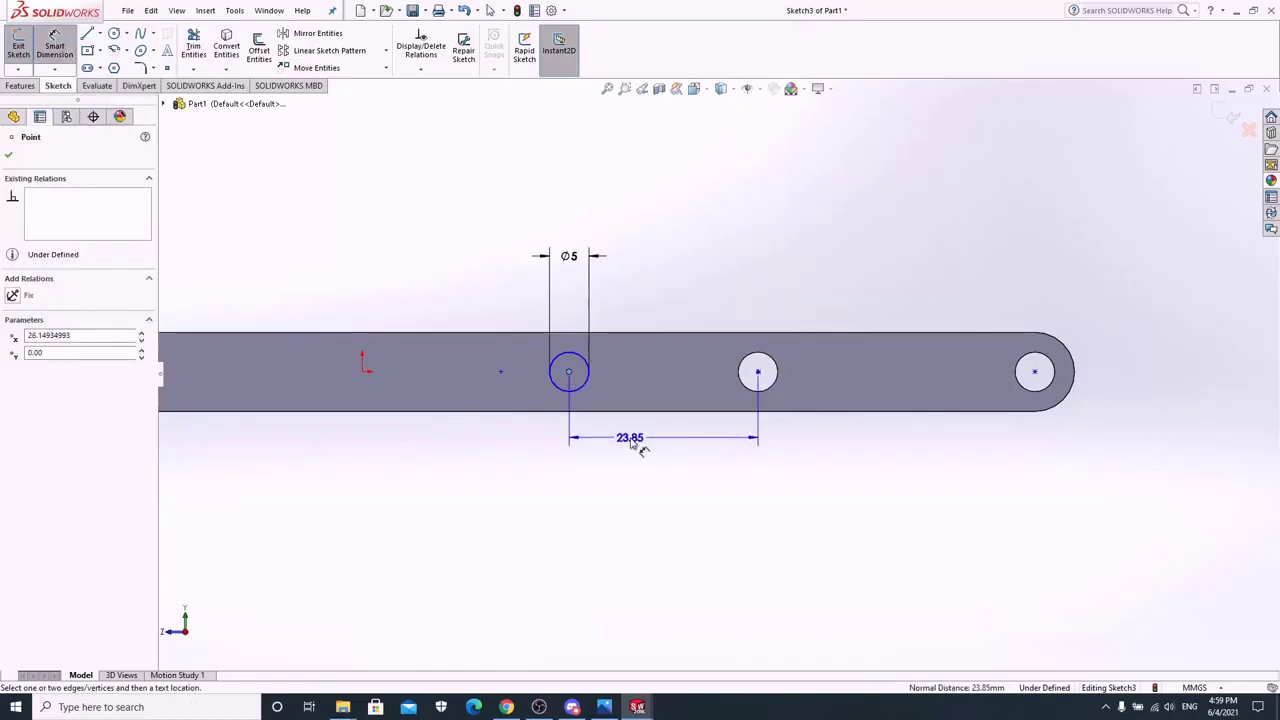
click(657, 490)
text(20)
key(Return)
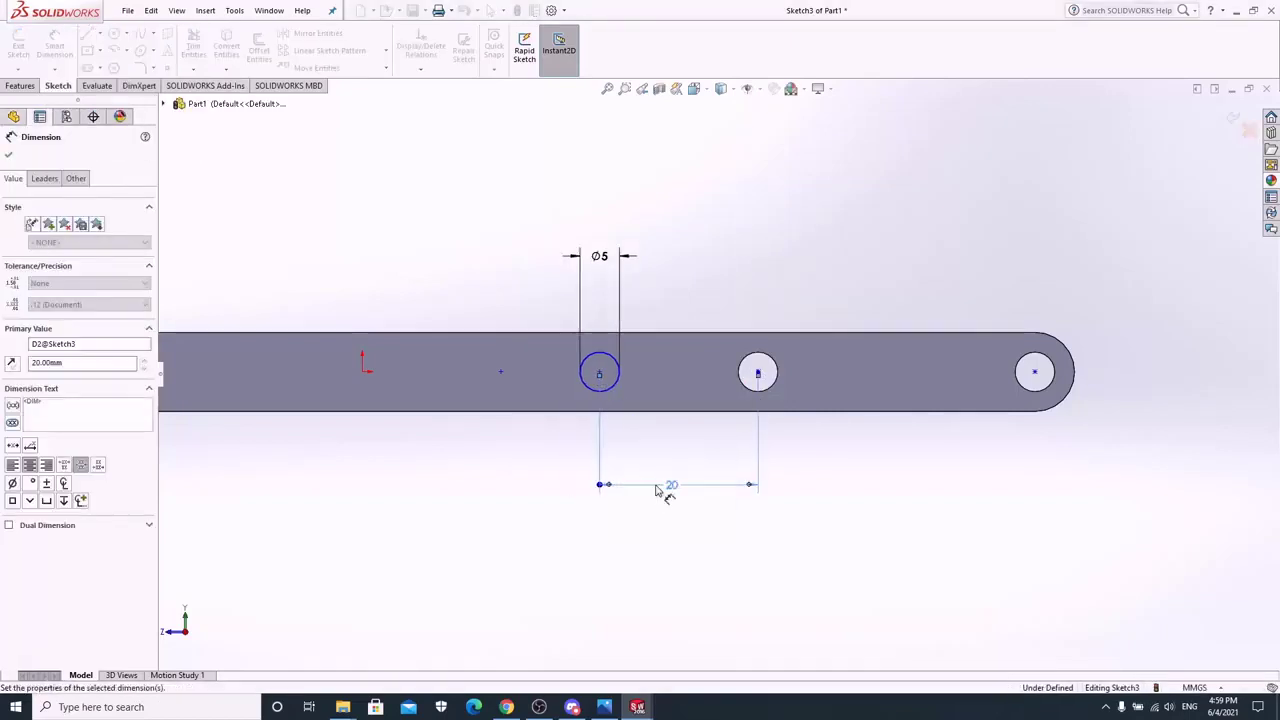
Step: Add a horizontal relation between the circle's centre and the inner hole's axis
key(Escape)
click(758, 373)
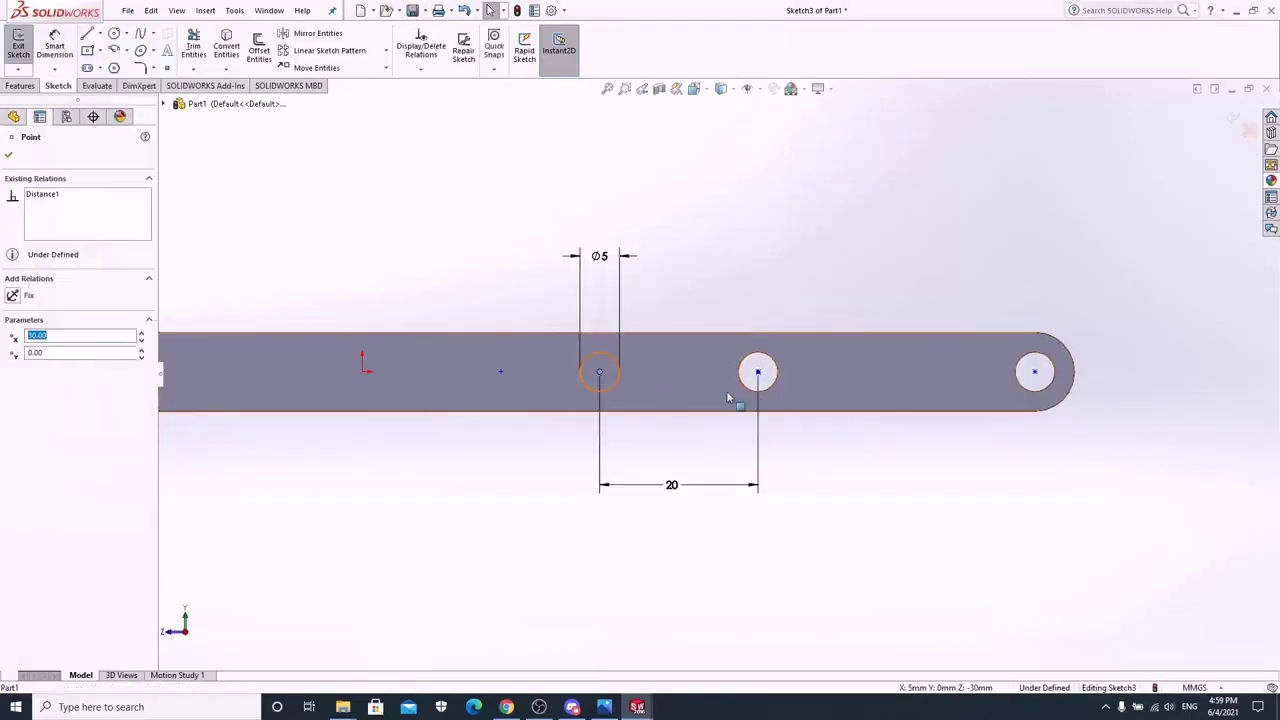
ctrl+click(170, 372)
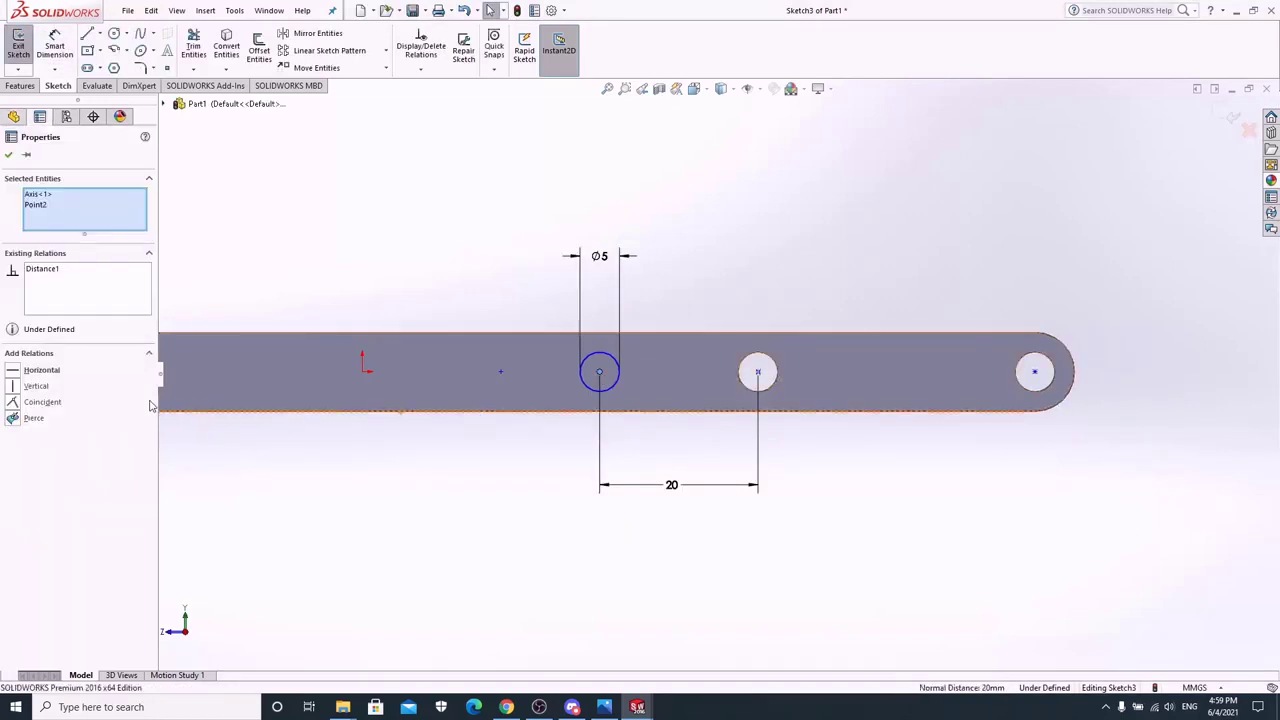
click(17, 371)
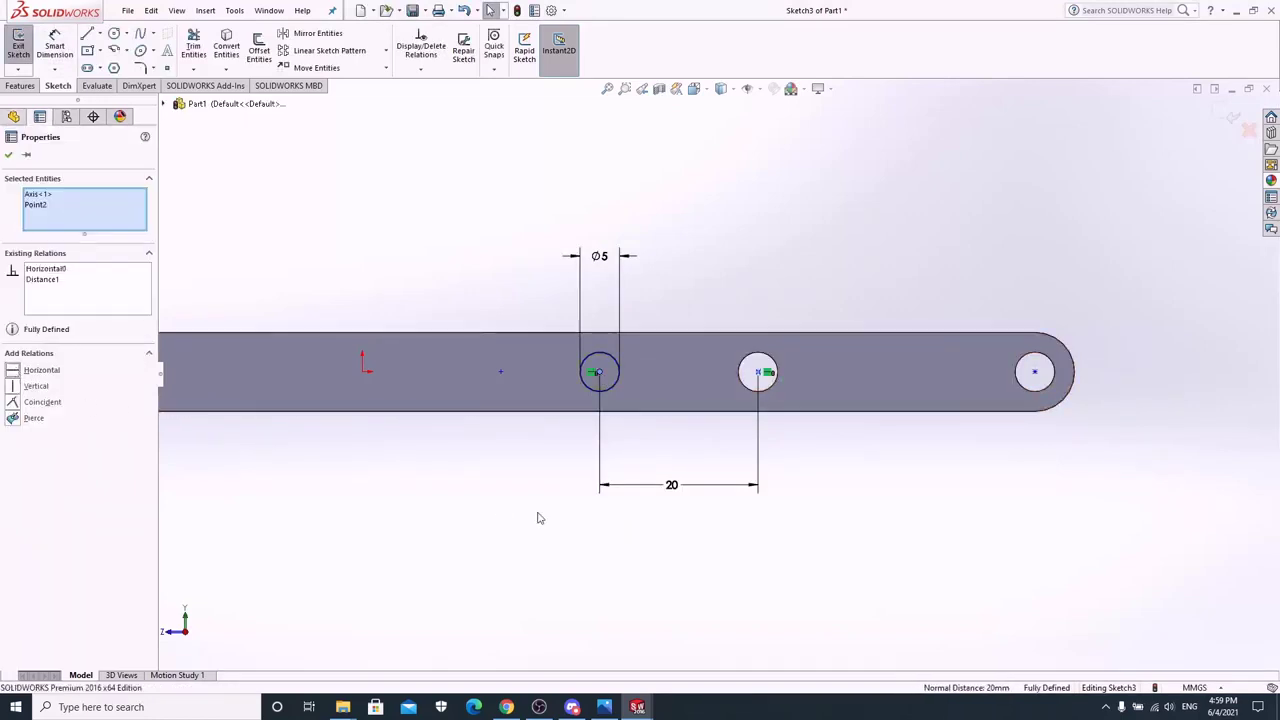
click(537, 518)
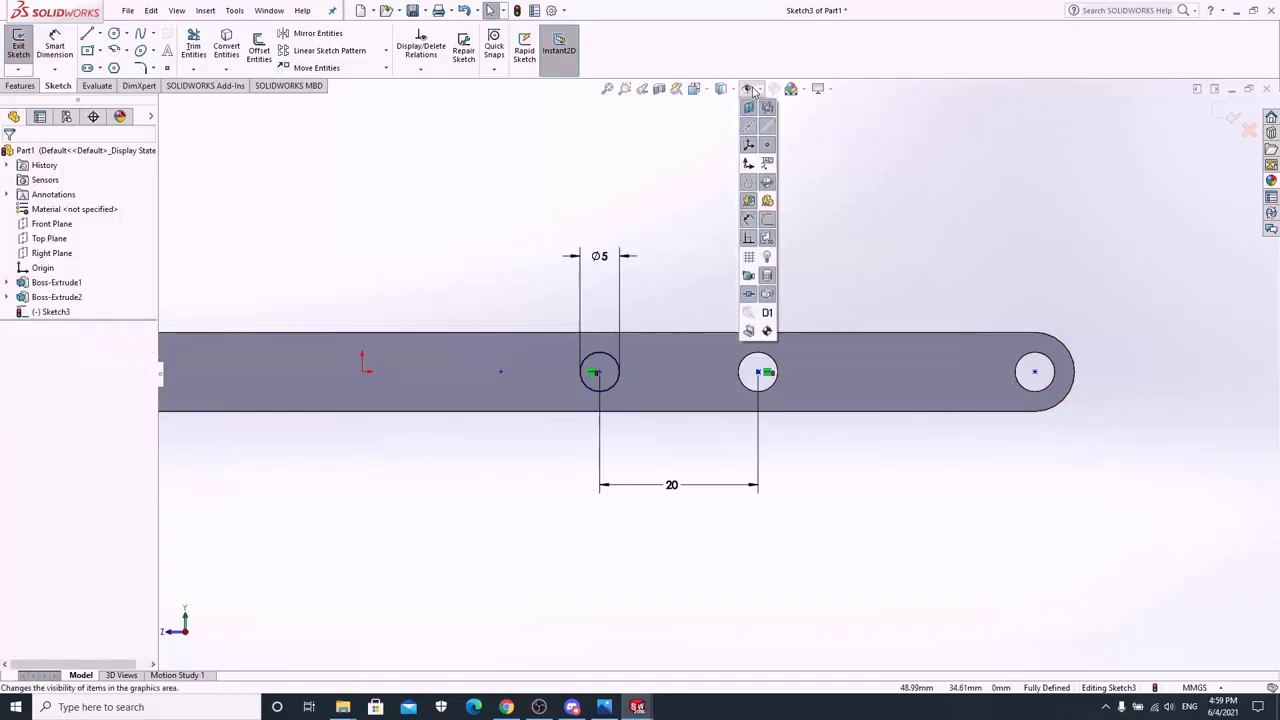
Step: Cut the 5 mm circle through the whole link with an extruded cut set to Through All
click(19, 86)
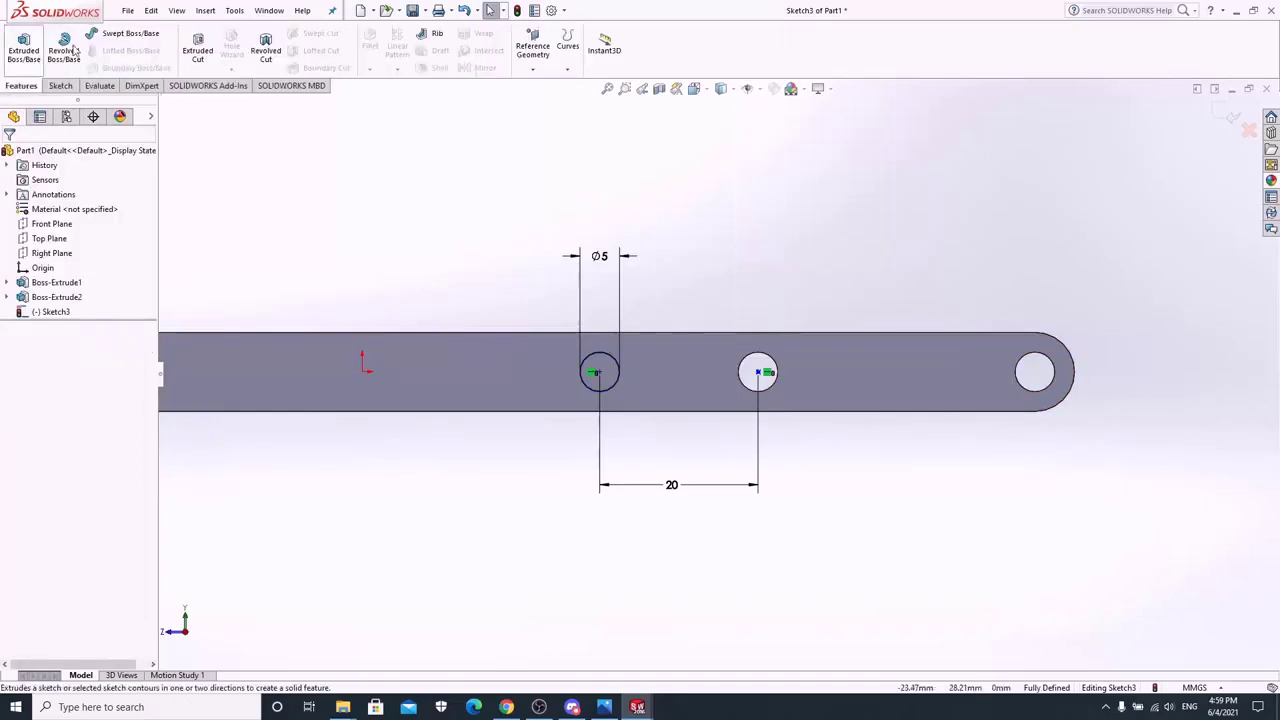
click(198, 50)
middle_drag(405, 253, 501, 325)
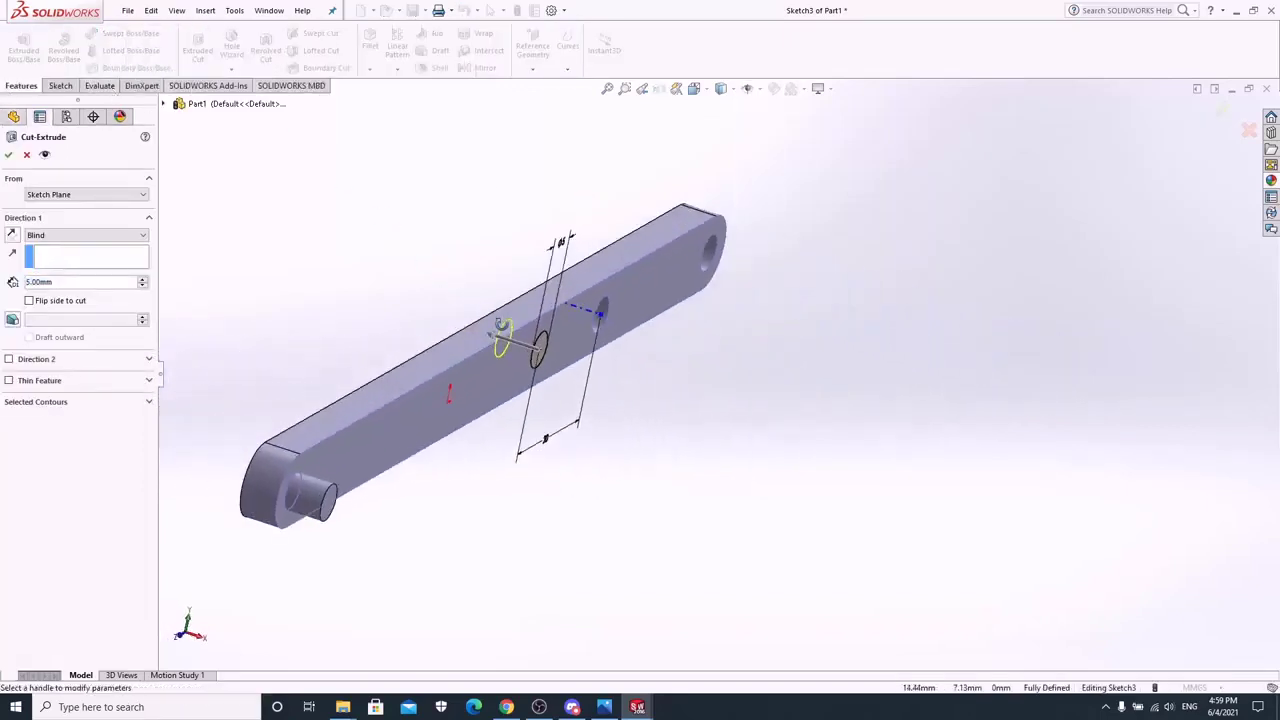
click(121, 236)
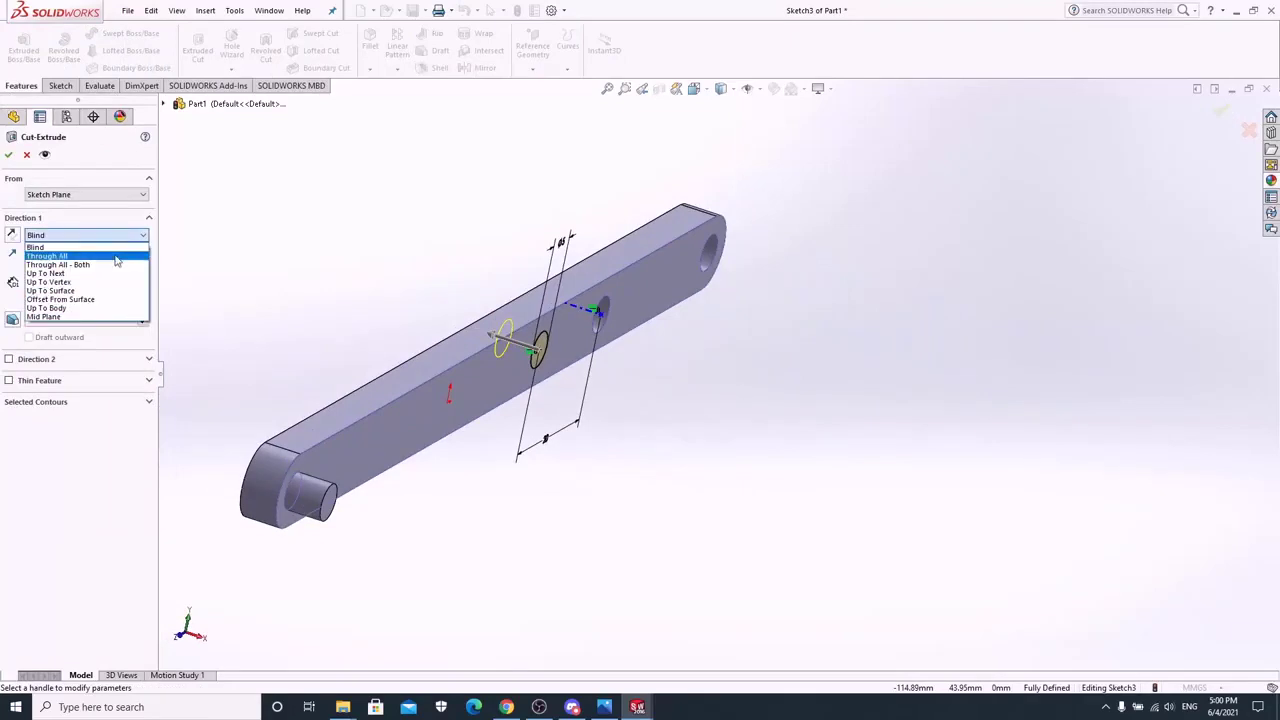
click(115, 257)
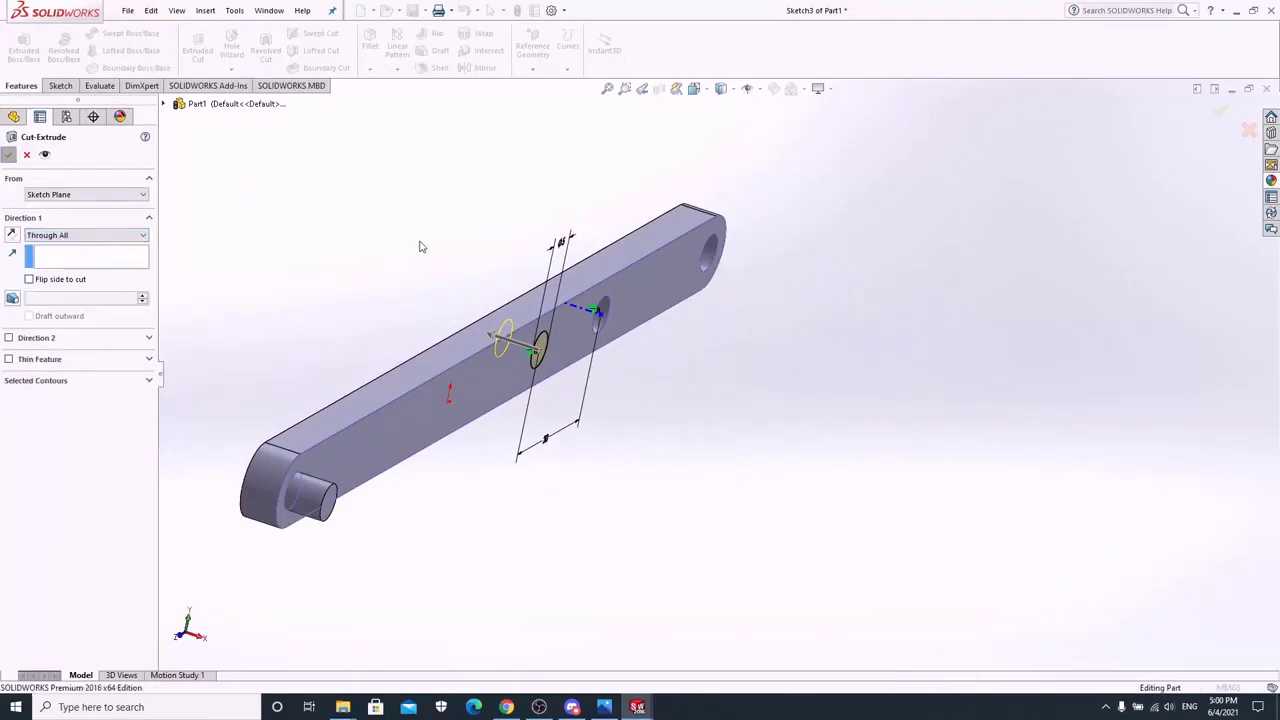
key(Return)
Step: Show the finished link in isometric view and apply the solid Pink appearance to it
key(ctrl+7)
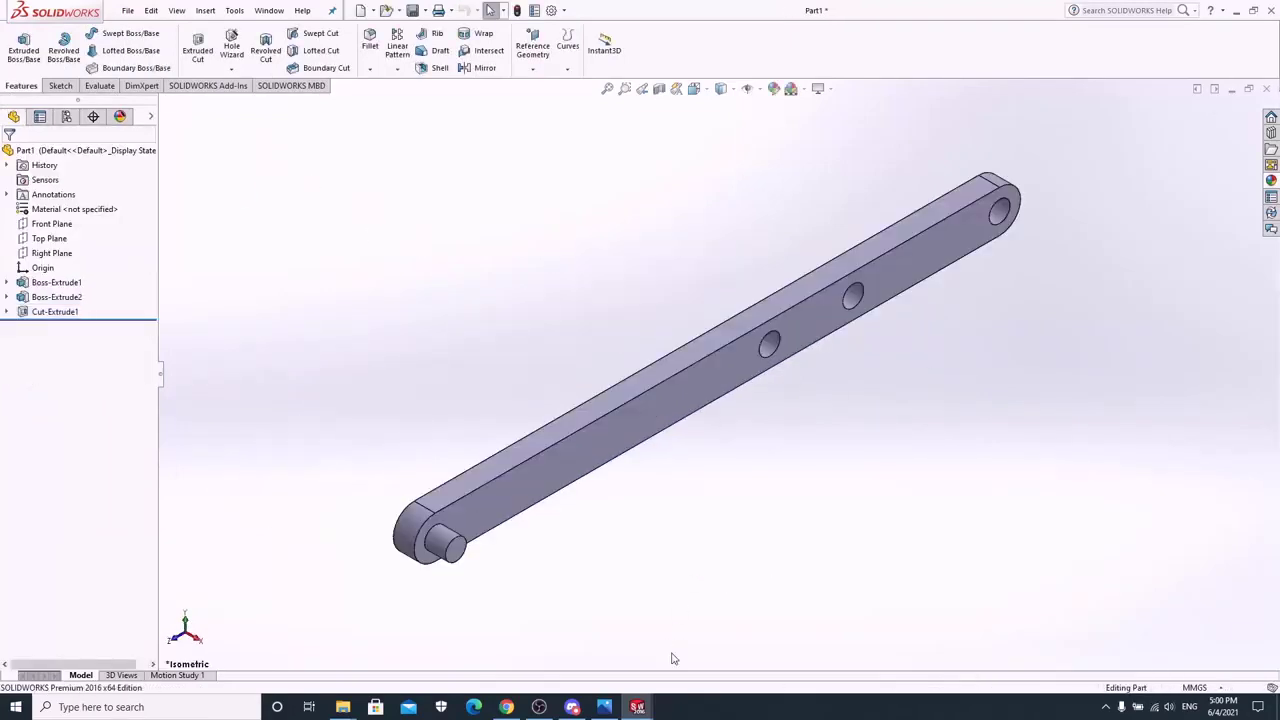
click(1271, 180)
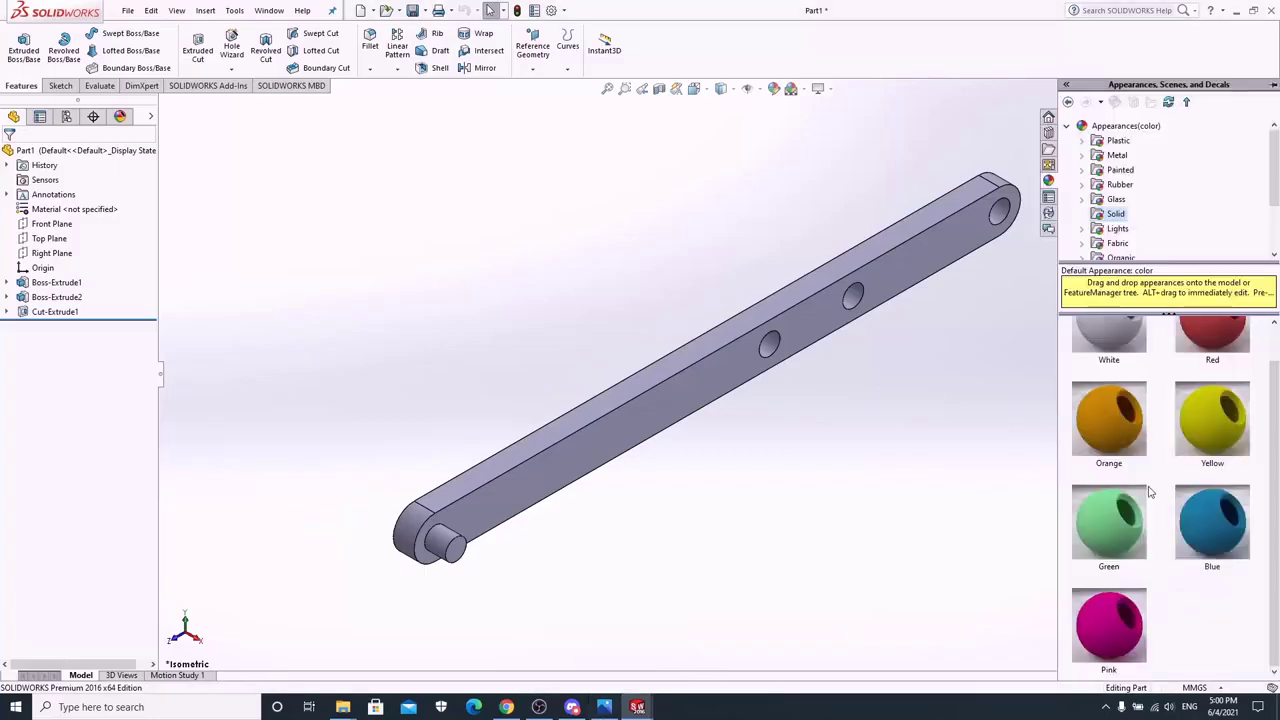
double_click(1109, 627)
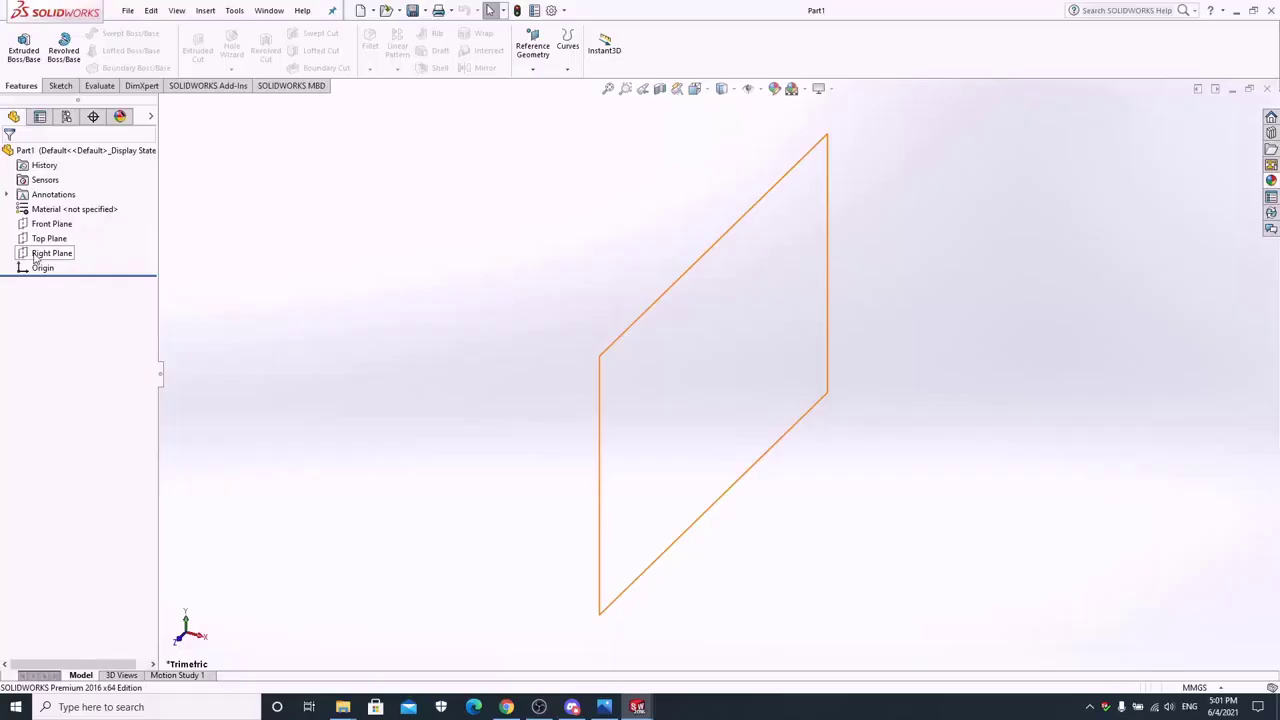
Step: Start a sketch on the Right Plane and draw a horizontal centerpoint straight slot from the origin, about 125 mm between arc centres and 50 mm wide
right_click(46, 253)
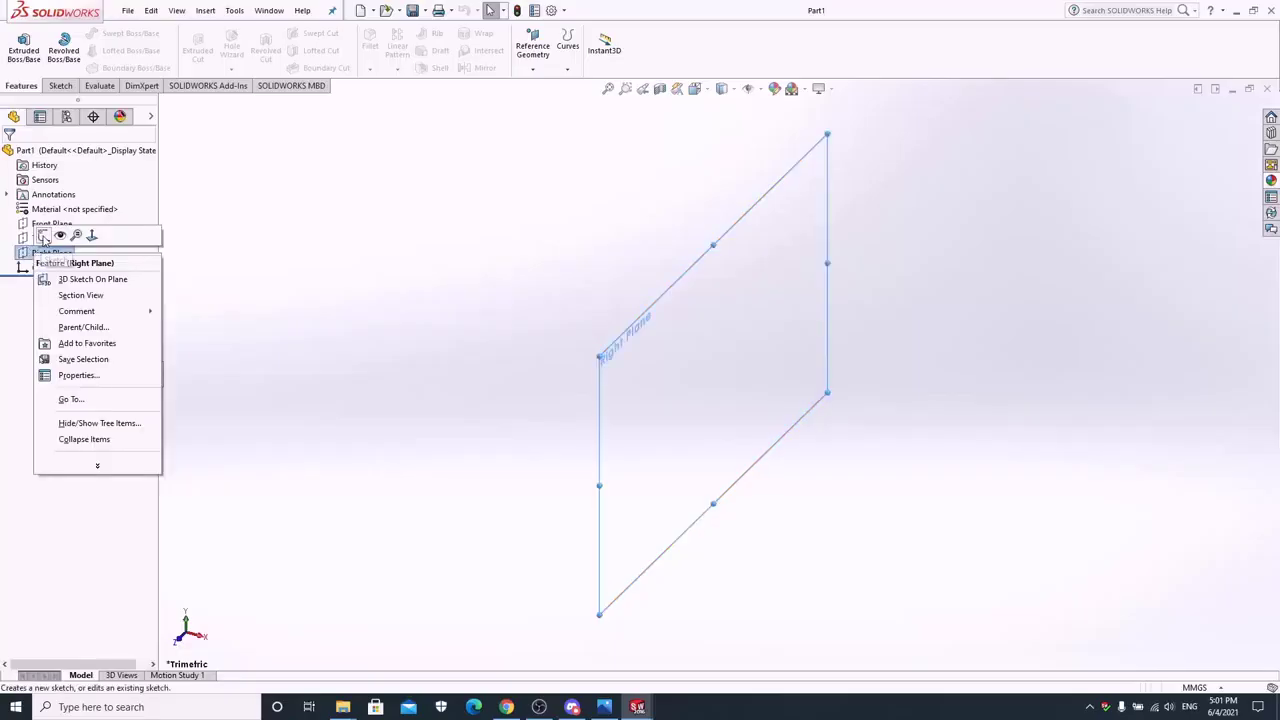
click(44, 236)
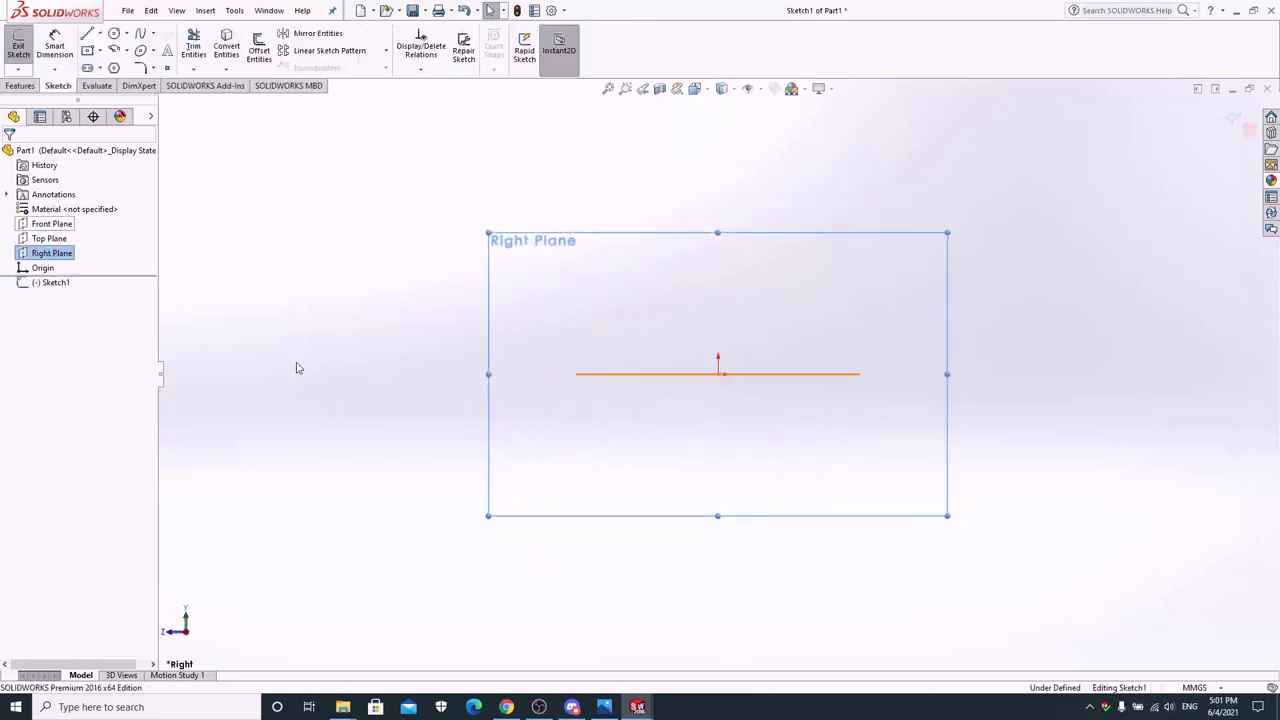
click(99, 68)
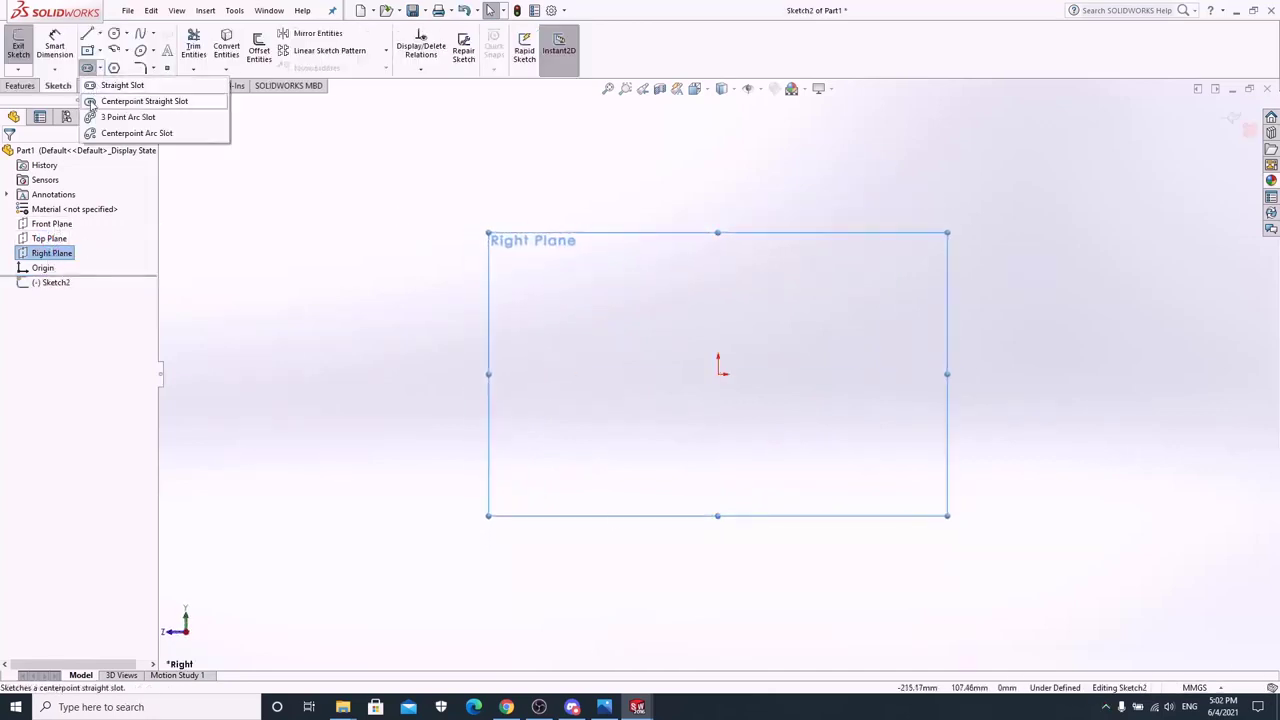
click(122, 101)
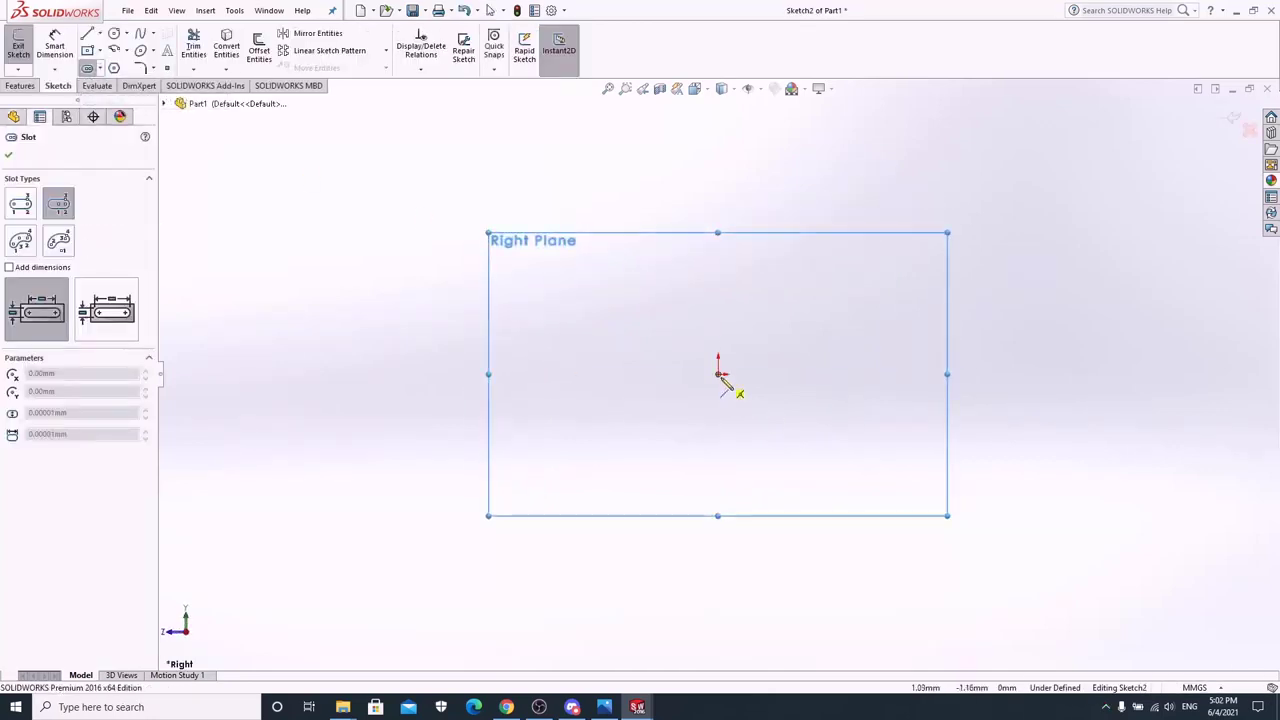
click(718, 374)
click(880, 374)
click(913, 316)
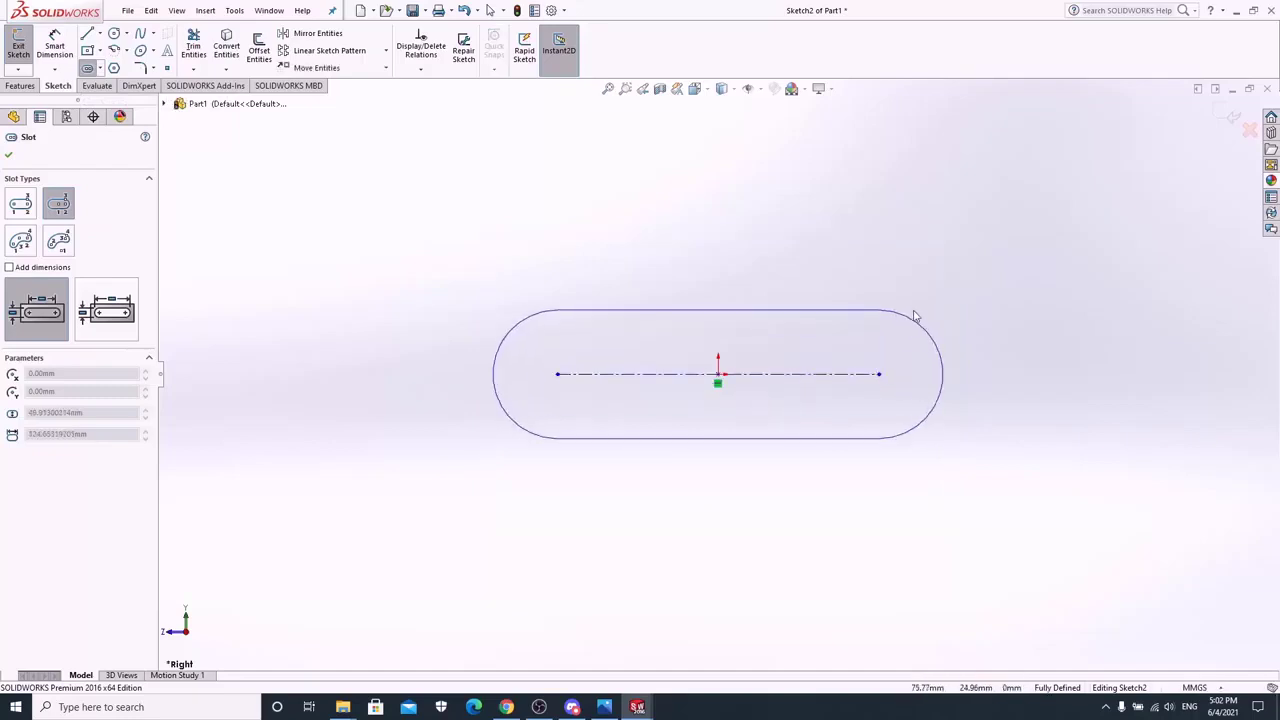
click(637, 707)
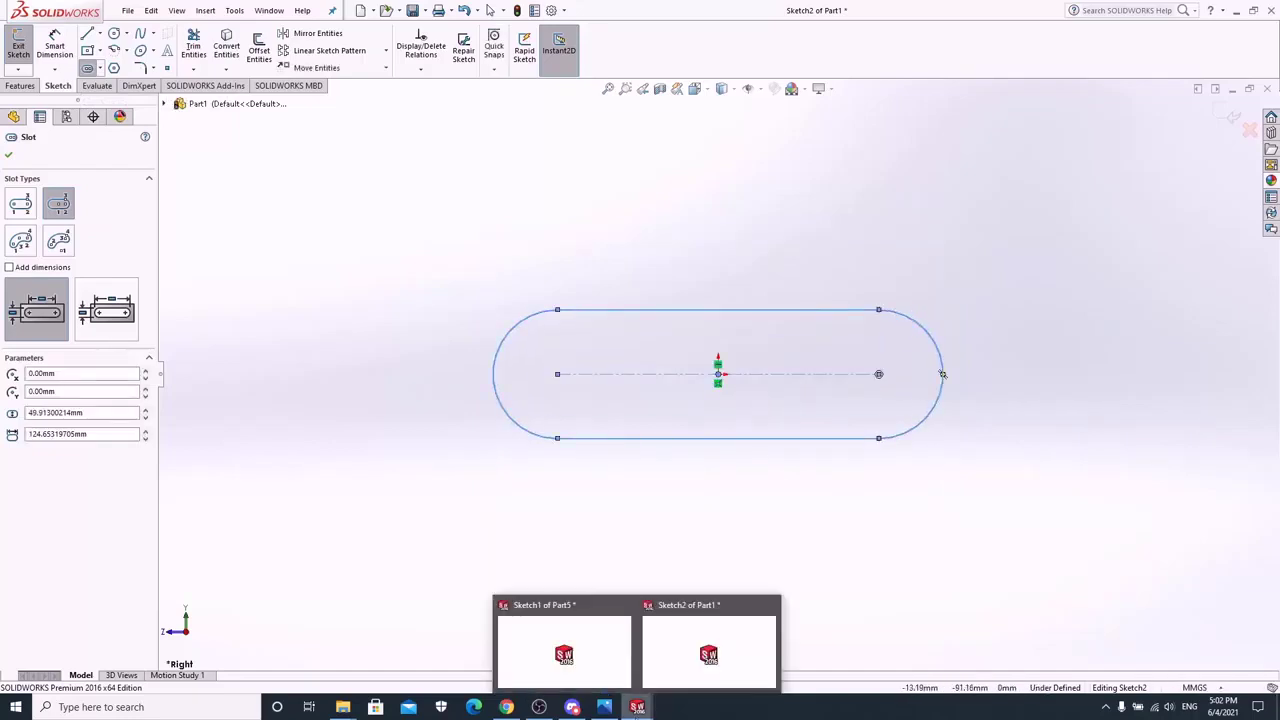
click(603, 655)
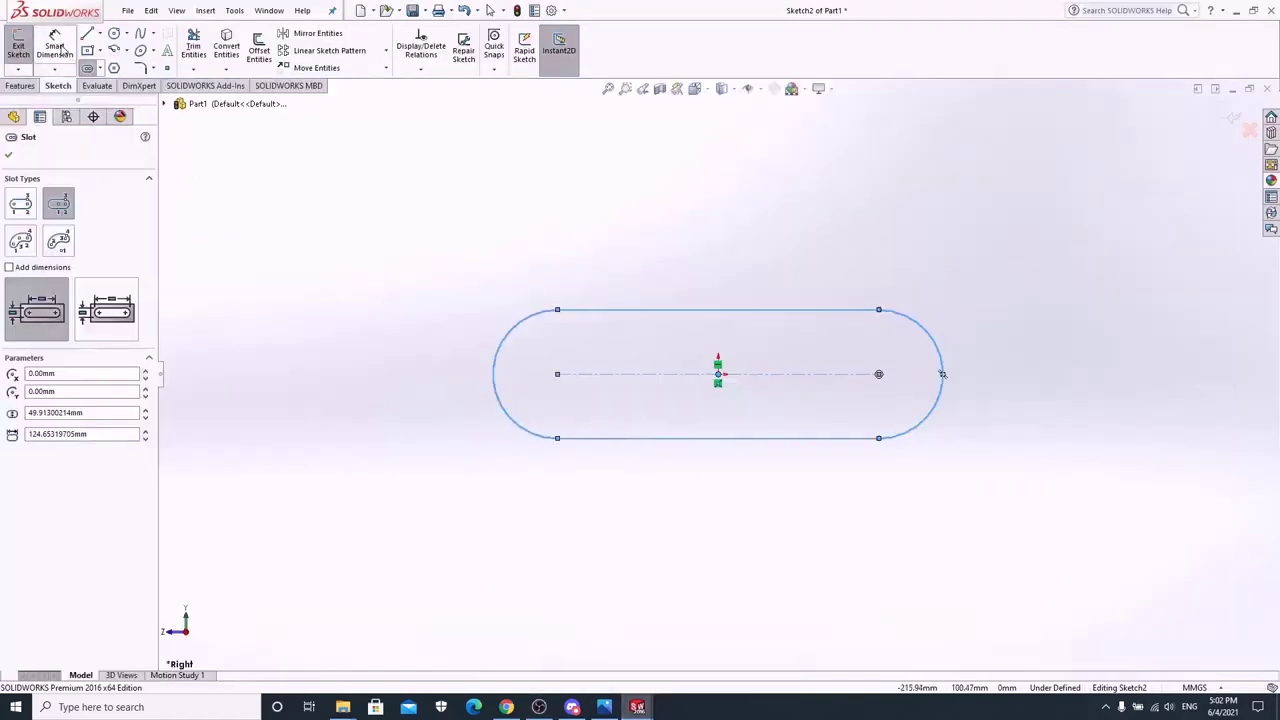
Step: Dimension the distance from the origin to the slot's arc centre as 50 mm
click(58, 48)
click(880, 378)
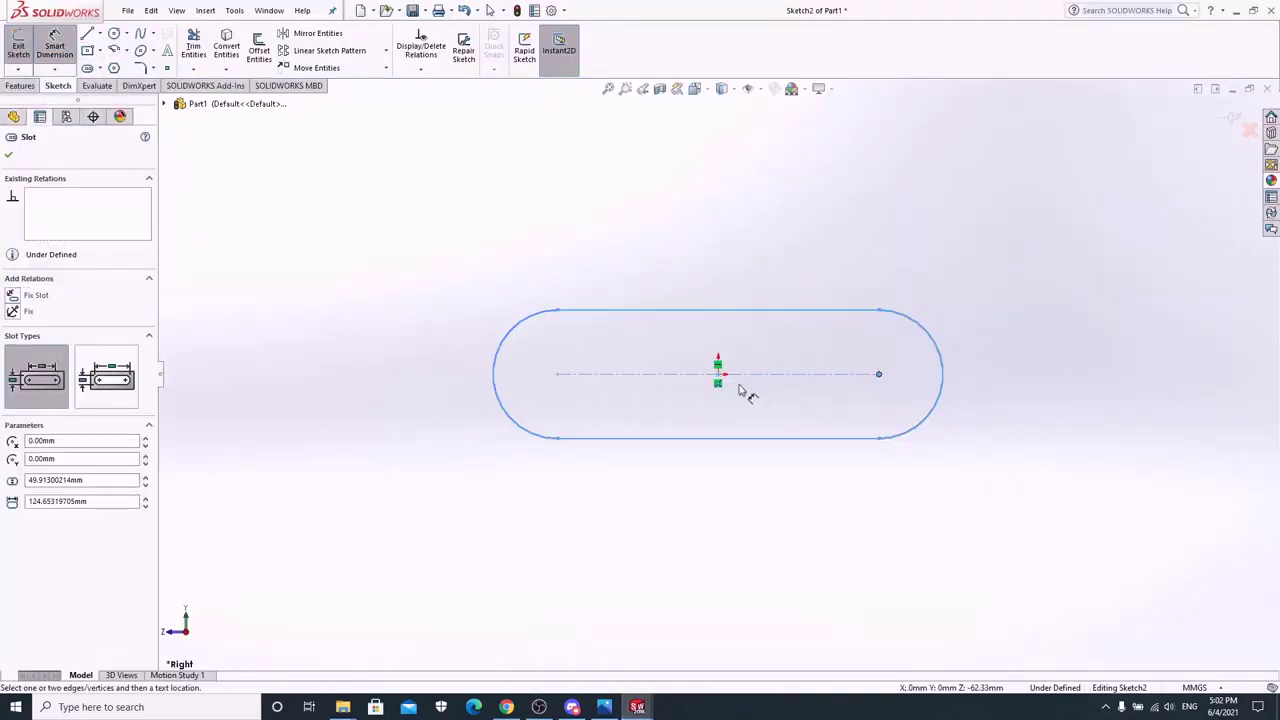
click(717, 375)
click(790, 230)
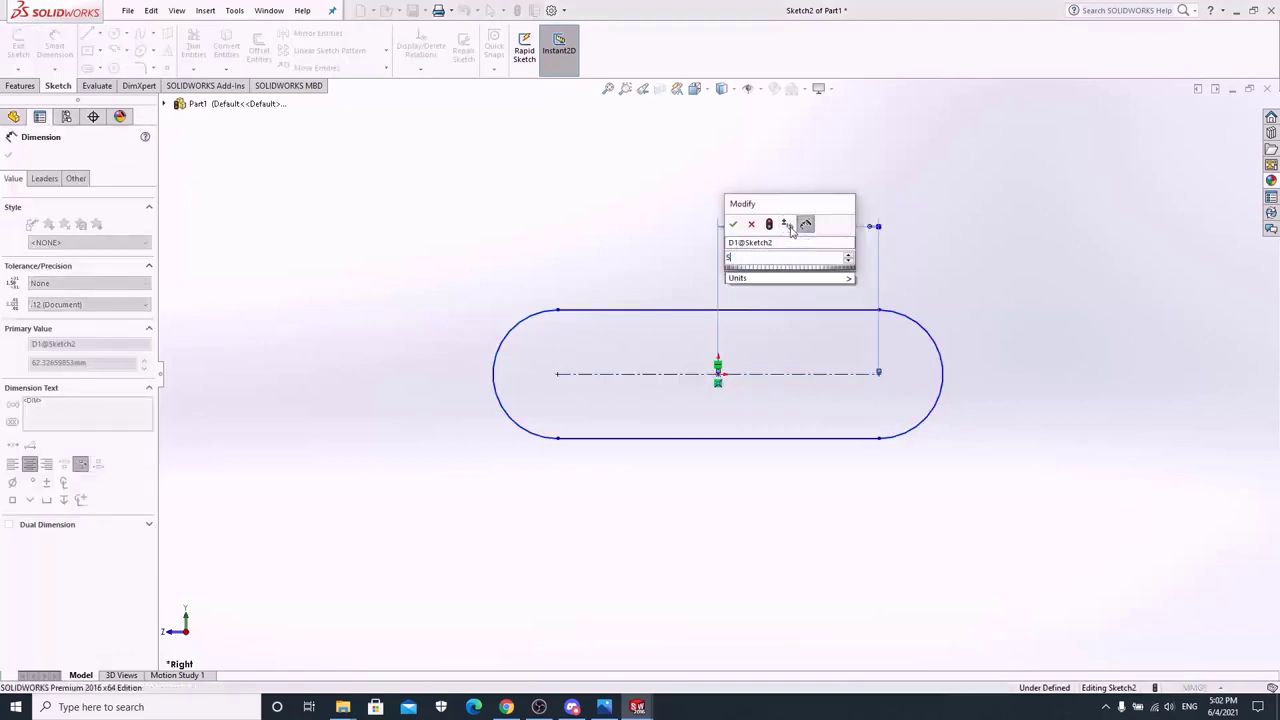
key(Return)
Step: Dimension the slot's width between its two straight edges to 10 mm
click(795, 316)
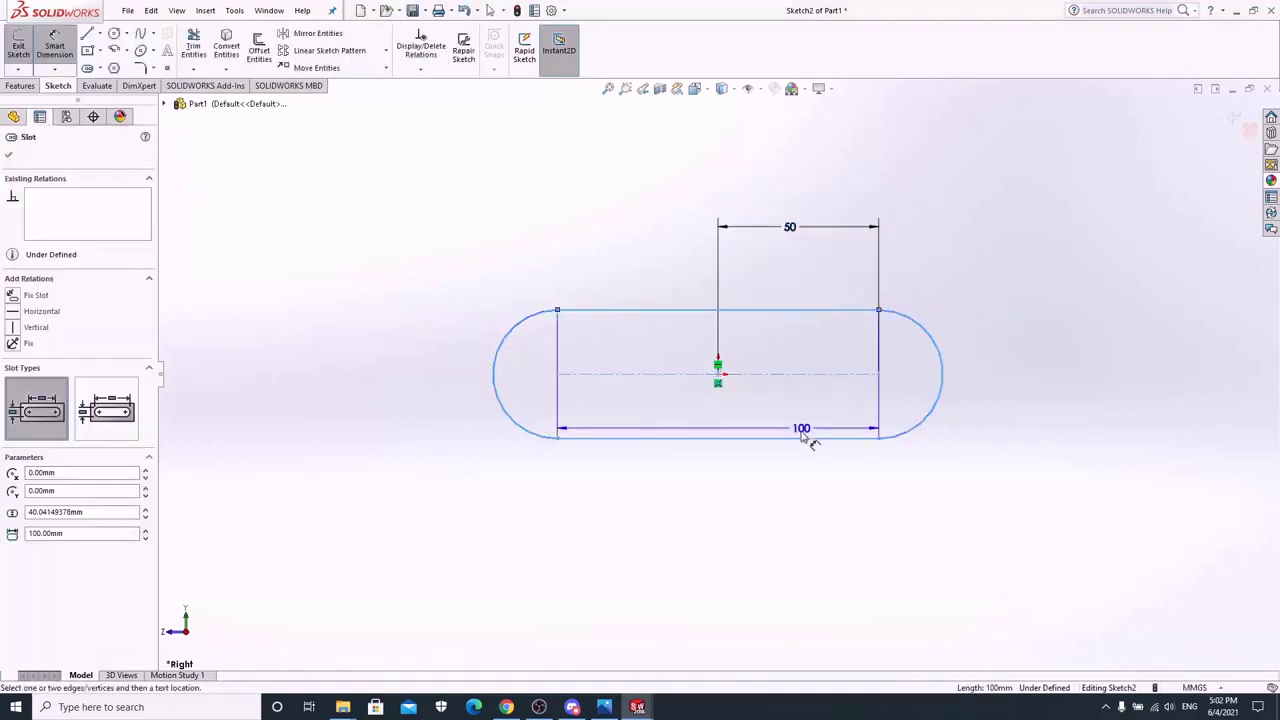
click(808, 437)
click(1030, 375)
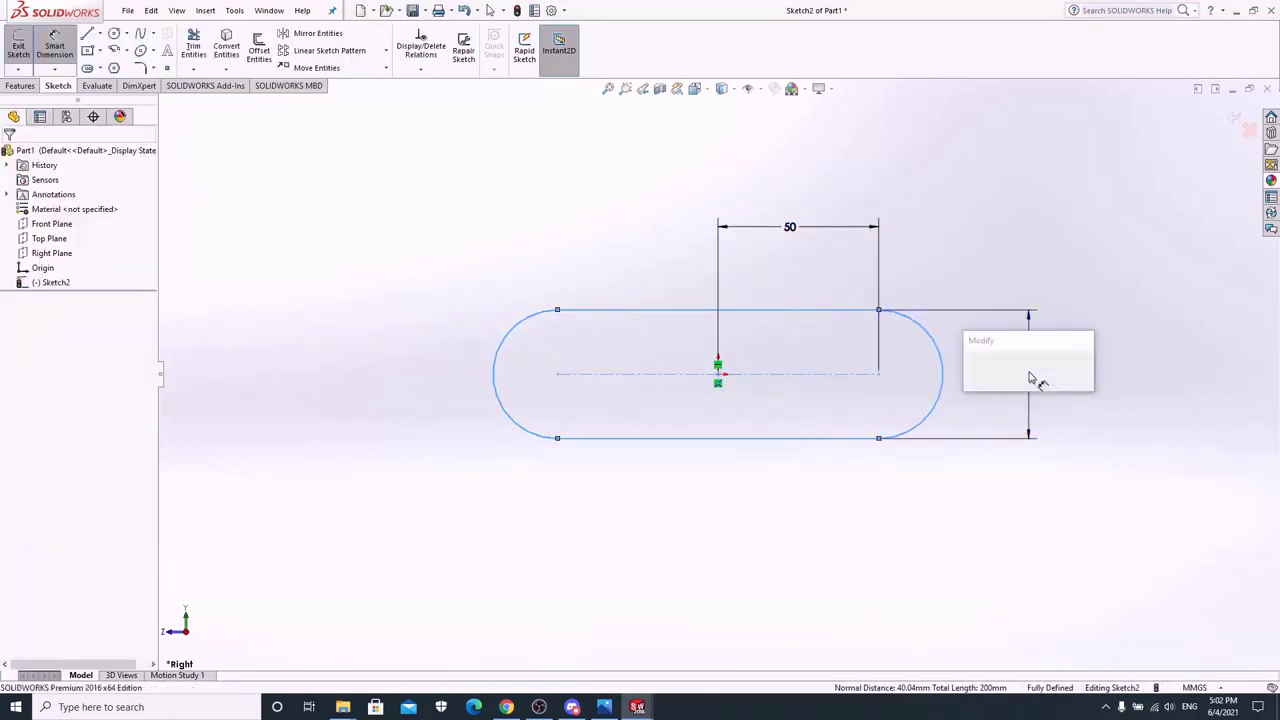
text(10)
key(Return)
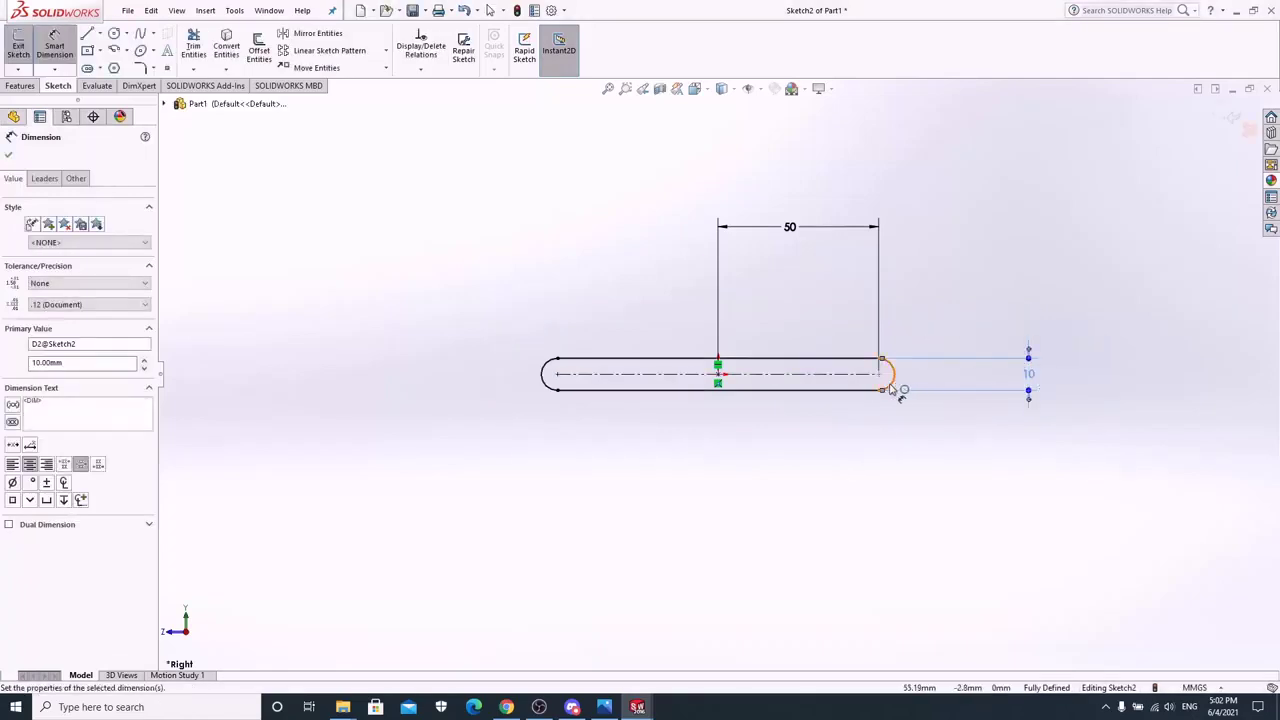
Step: Sketch a circle on the slot's arc centre at the dimensioned end and set its diameter to 5 mm
scroll(891, 388, down, 2)
click(114, 33)
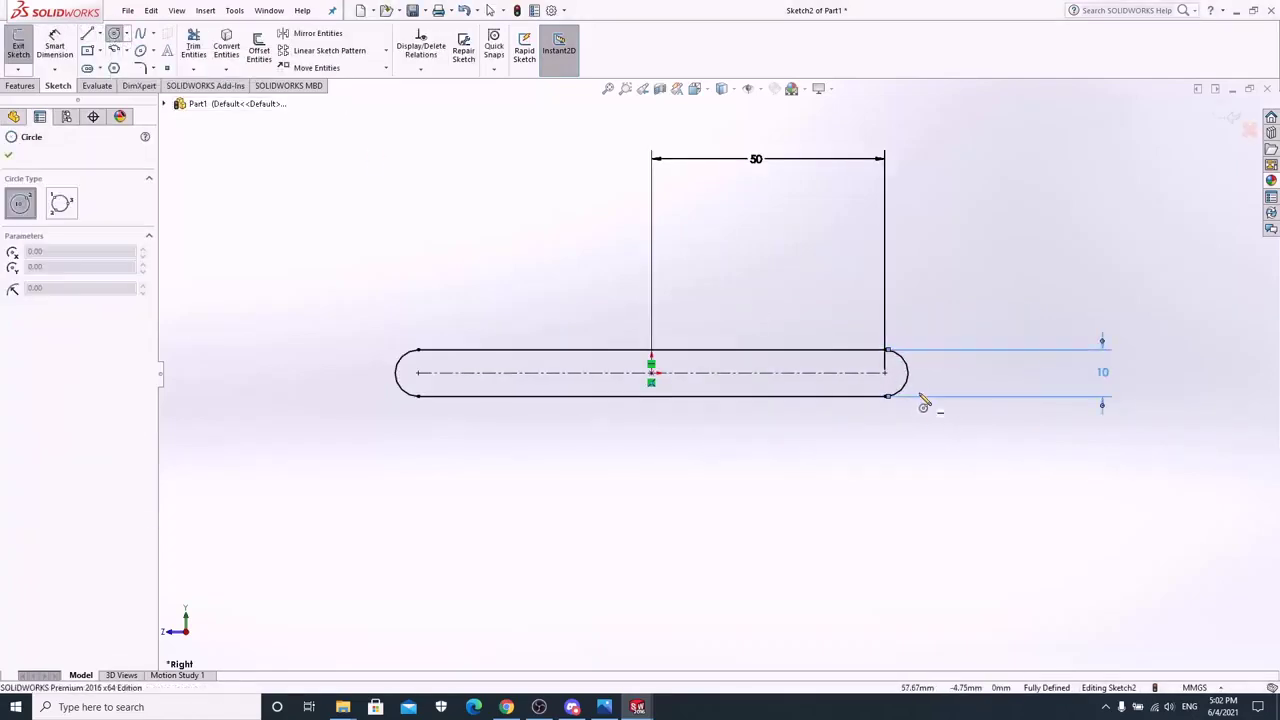
drag(885, 373, 893, 373)
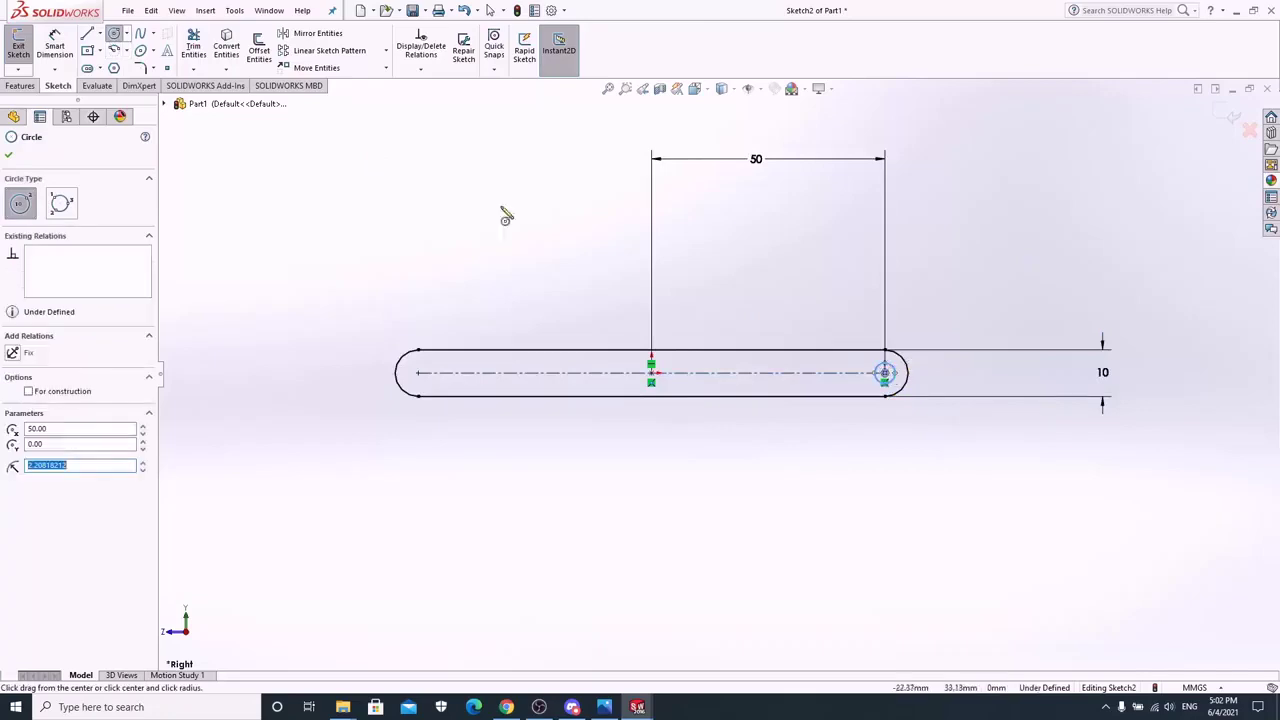
click(54, 47)
click(887, 367)
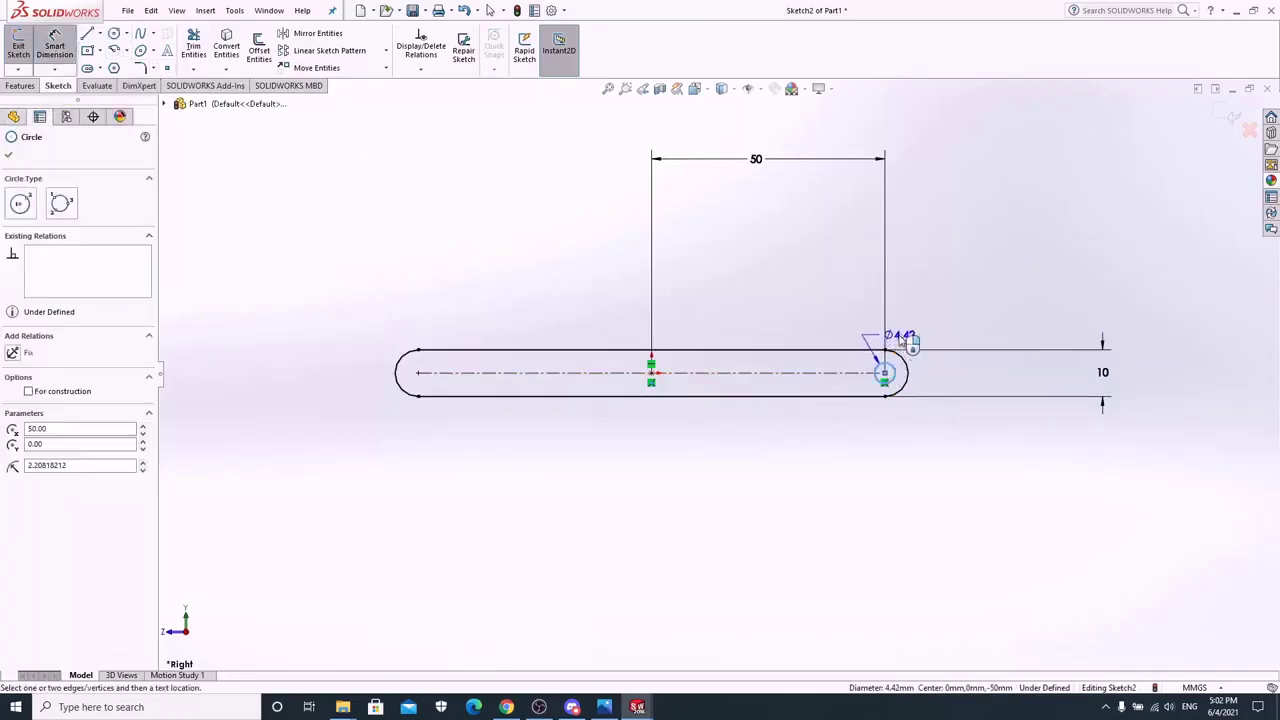
click(978, 309)
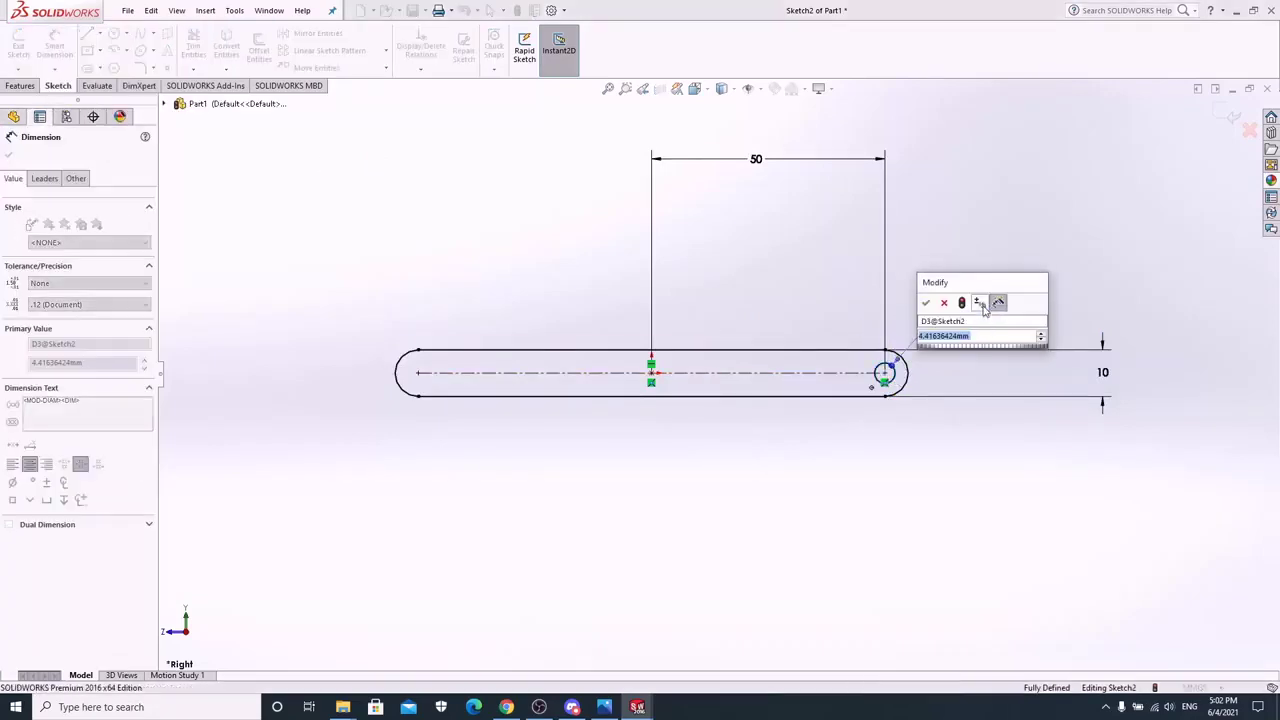
text(5)
key(Return)
key(Escape)
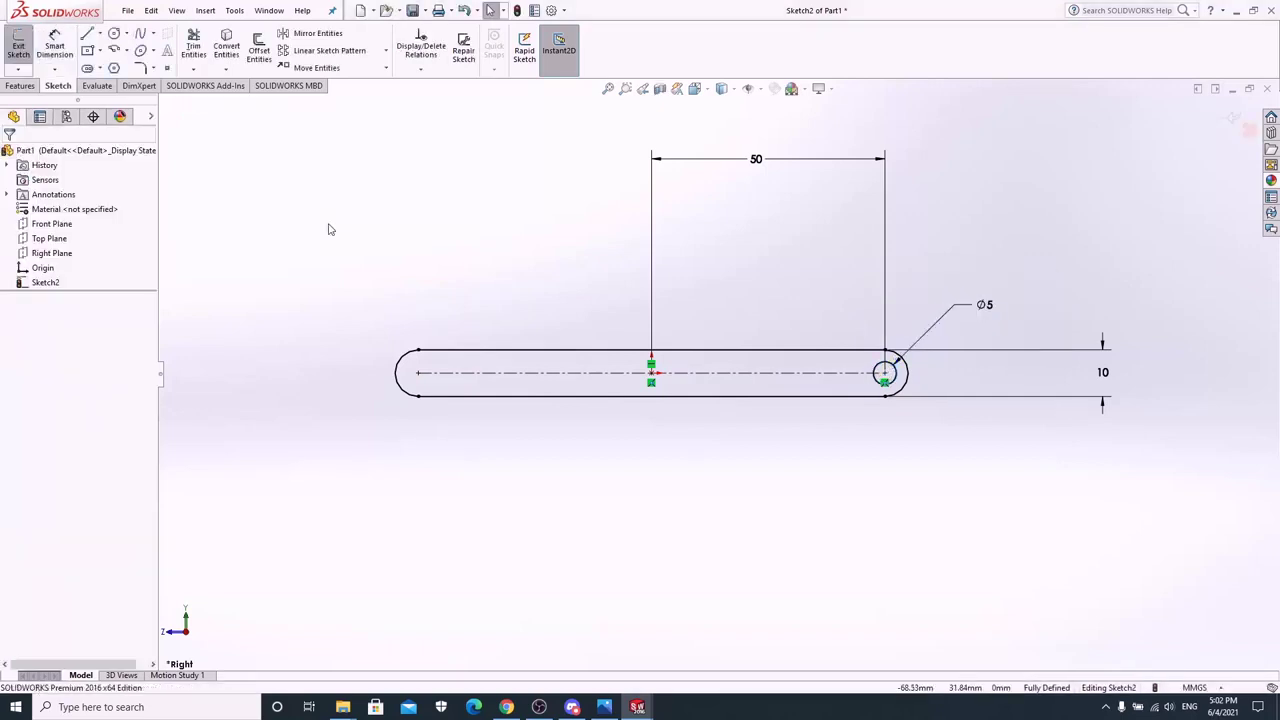
Step: Extrude the slot sketch as a blind boss 5 mm deep
click(20, 86)
click(23, 47)
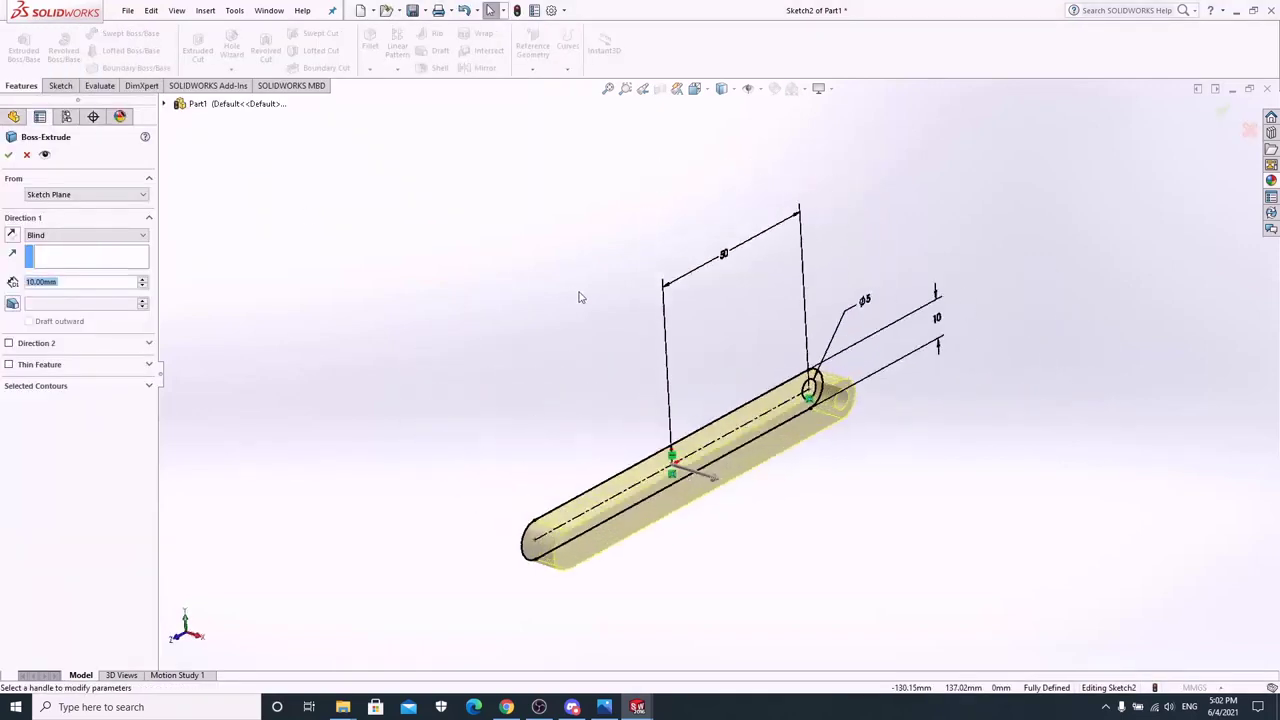
text(5)
key(Return)
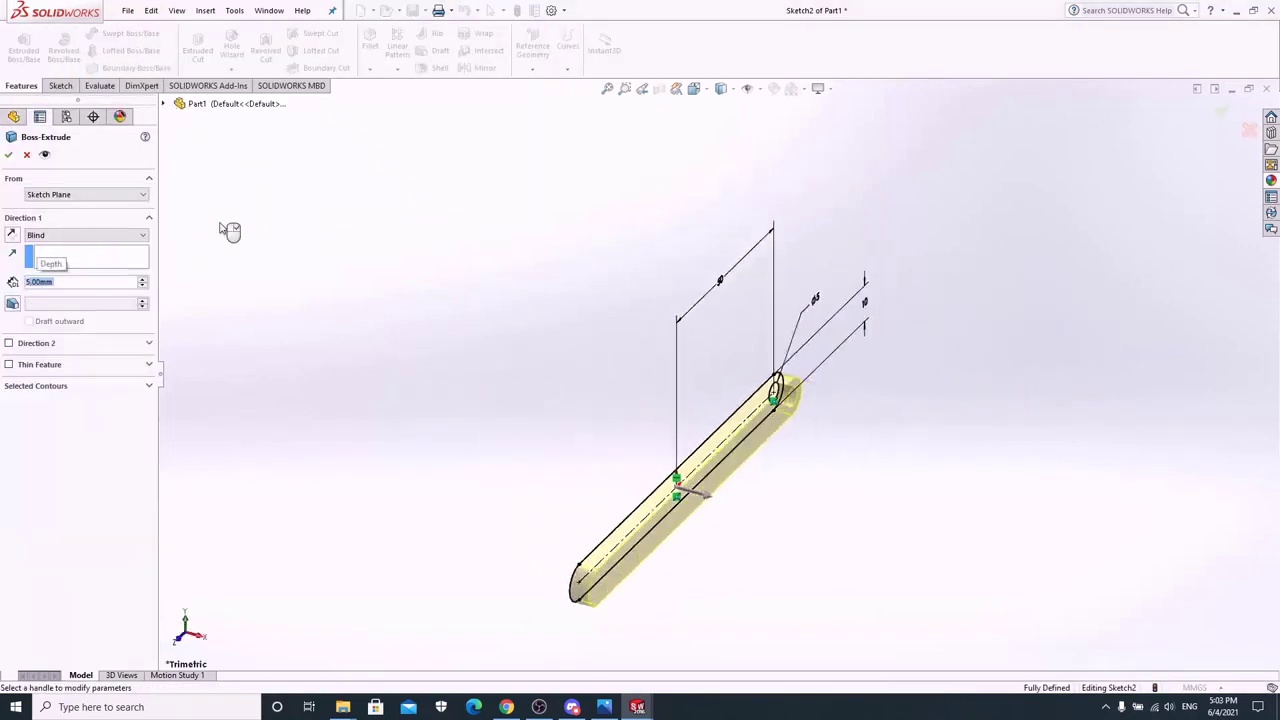
click(8, 155)
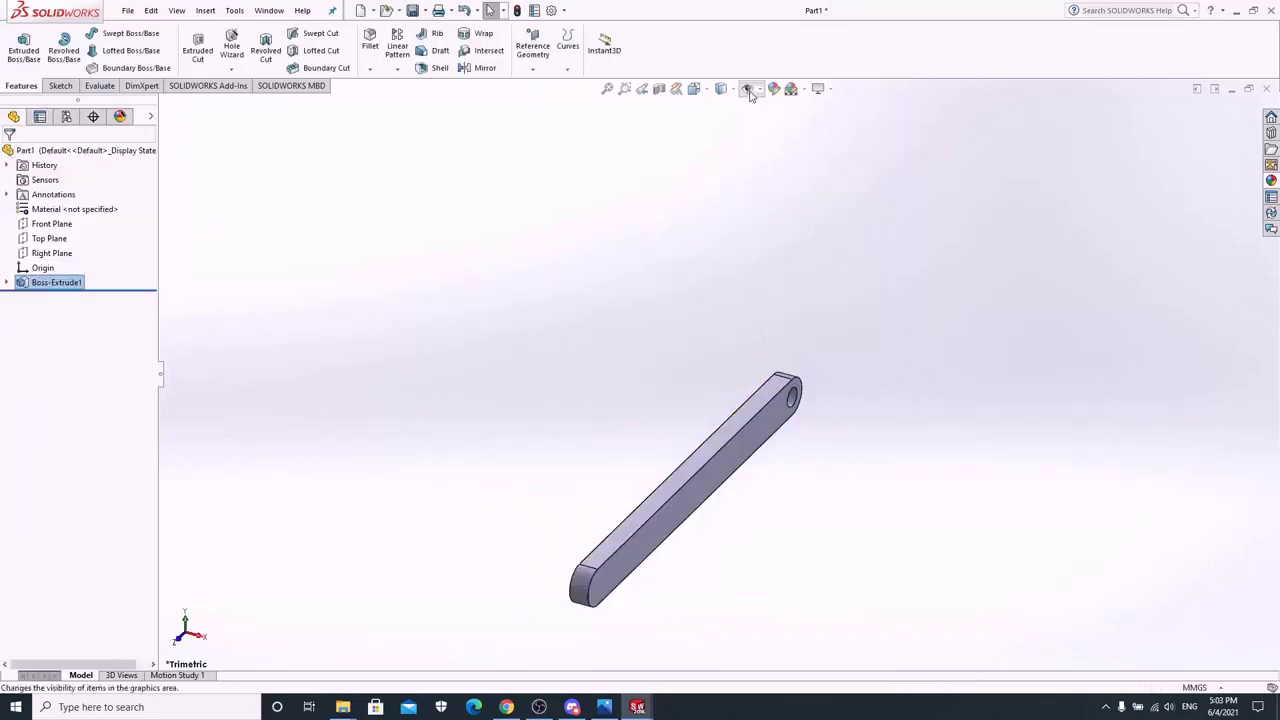
Step: Start a sketch on the link's large flat face and draw a circle about 4.6 mm in diameter on the solid end's arc centre
click(697, 90)
click(774, 126)
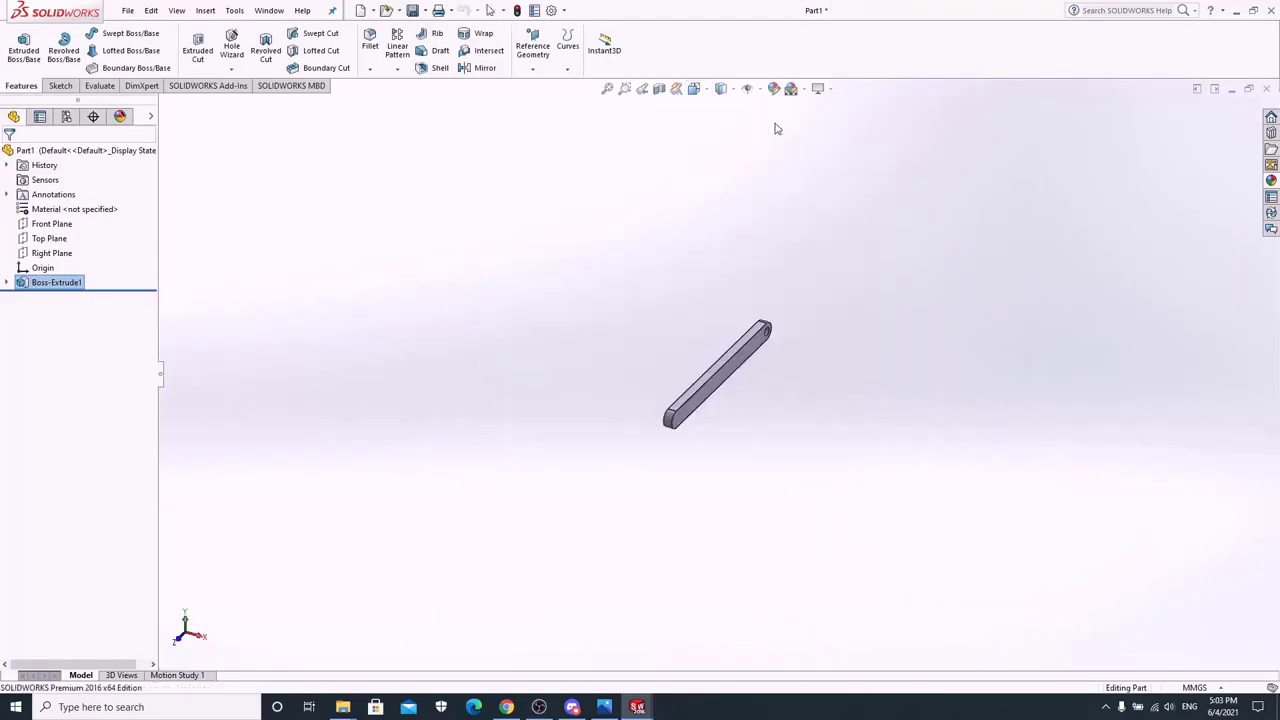
right_click(561, 484)
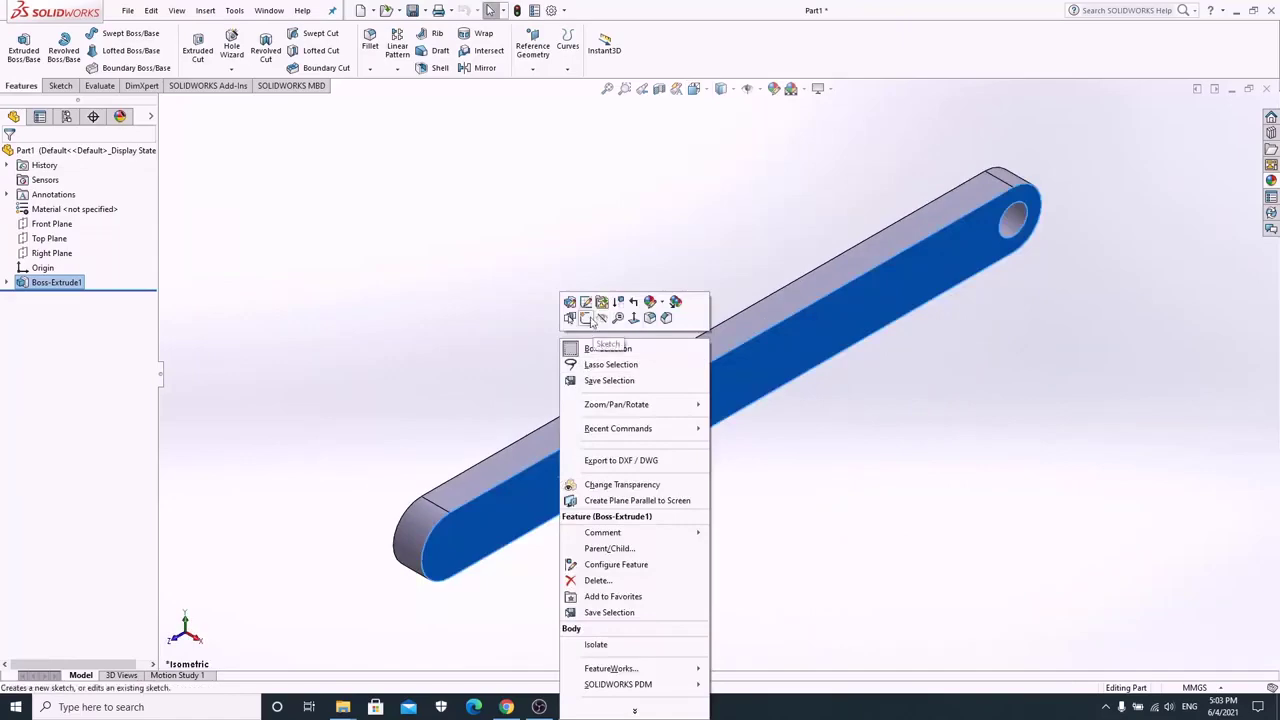
click(587, 318)
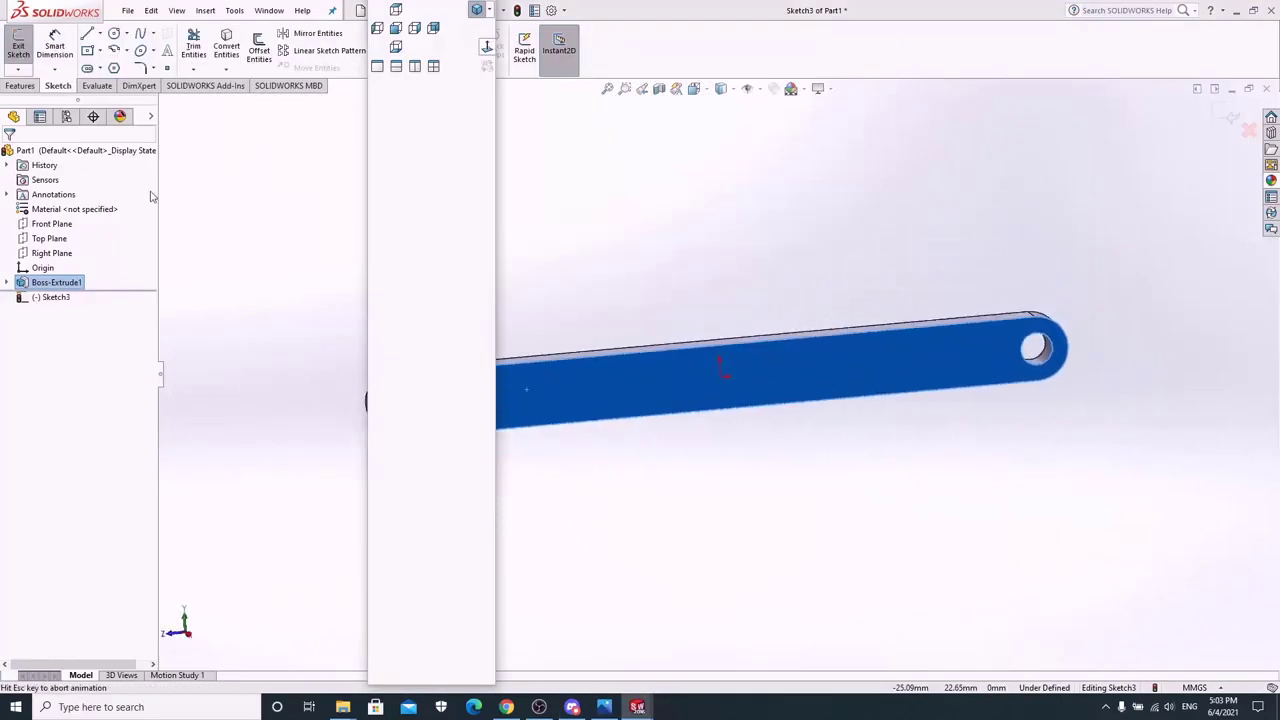
click(114, 33)
scroll(537, 388, down, 3)
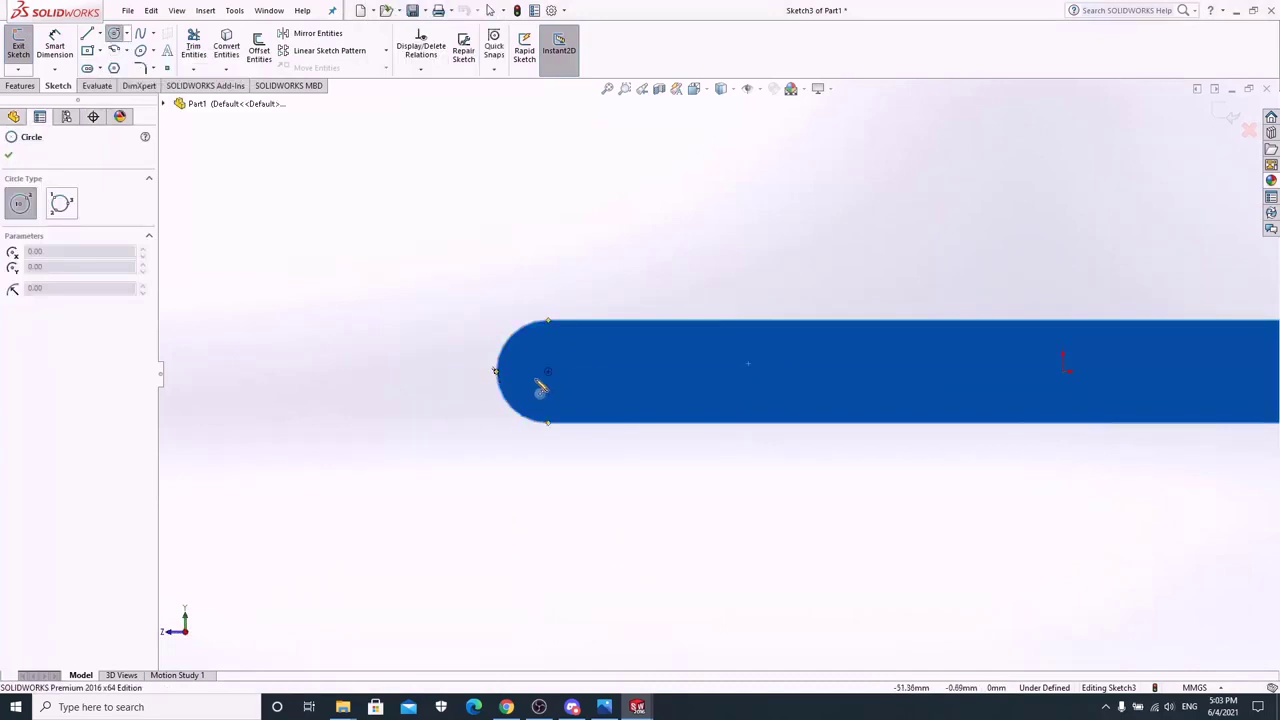
click(548, 372)
click(572, 372)
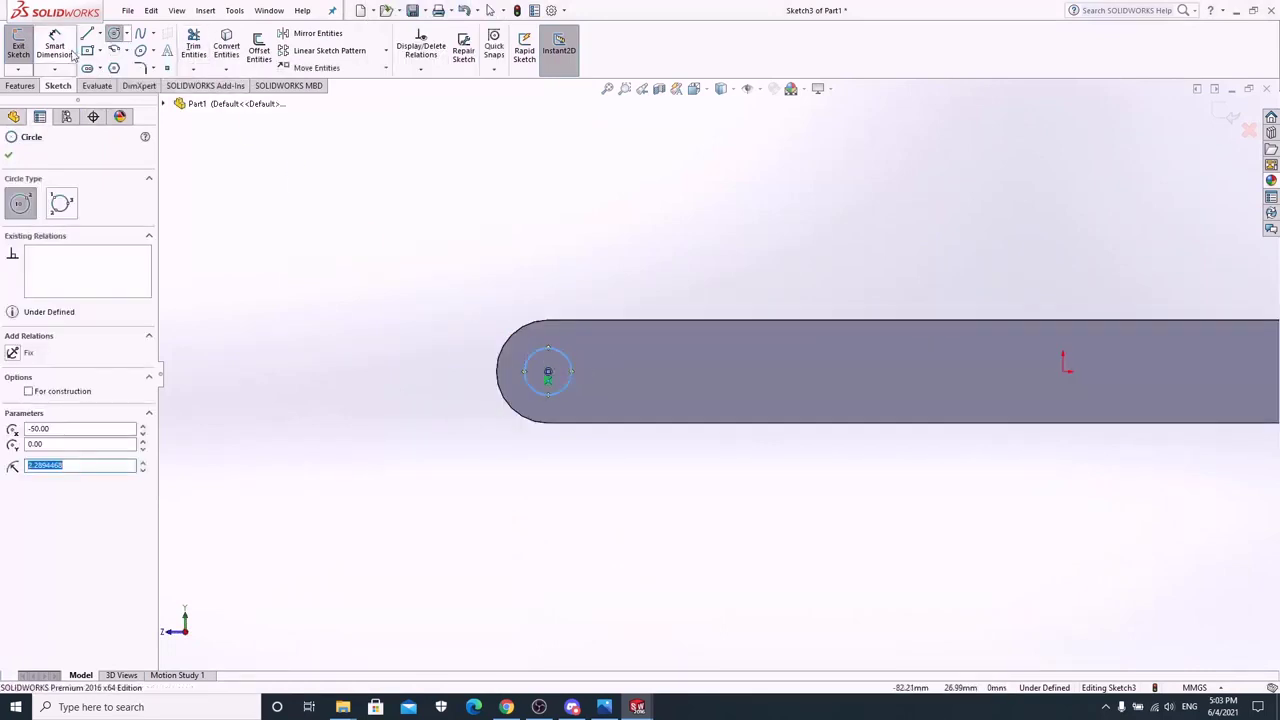
Step: Dimension the diameter of the circle at the link's solid end as 5 mm
key(Escape)
click(557, 355)
click(543, 240)
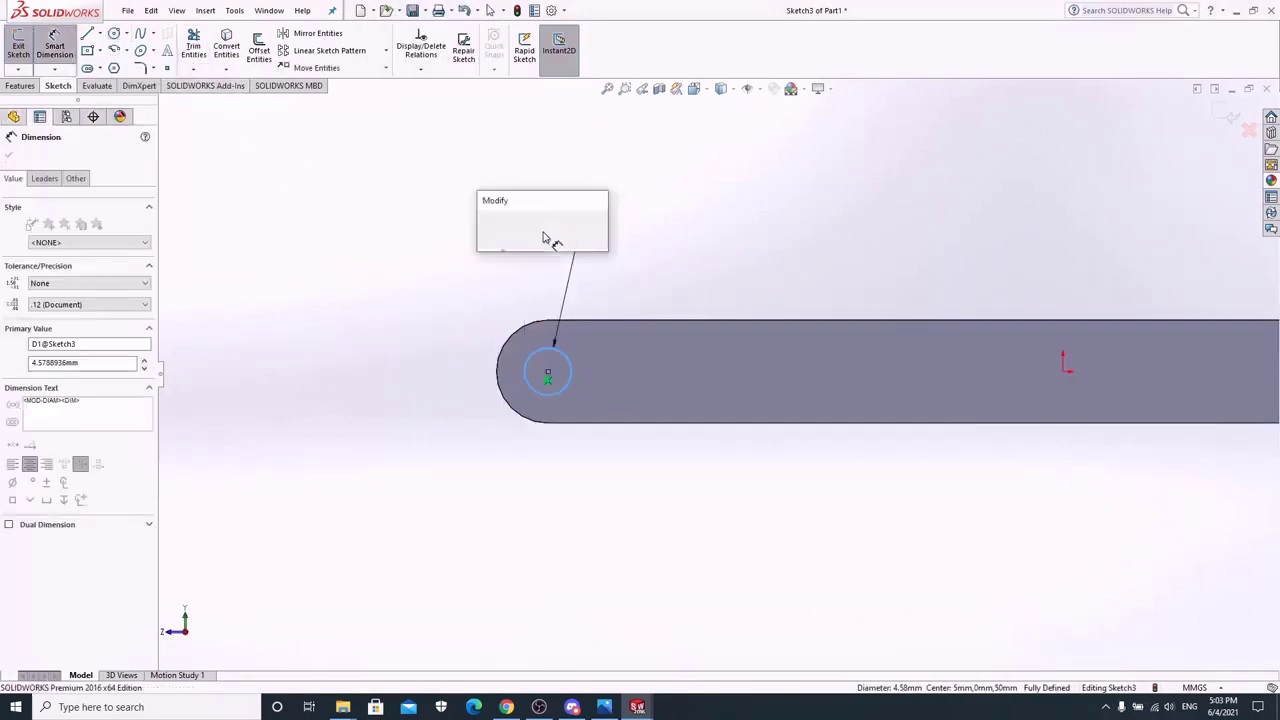
text(4)
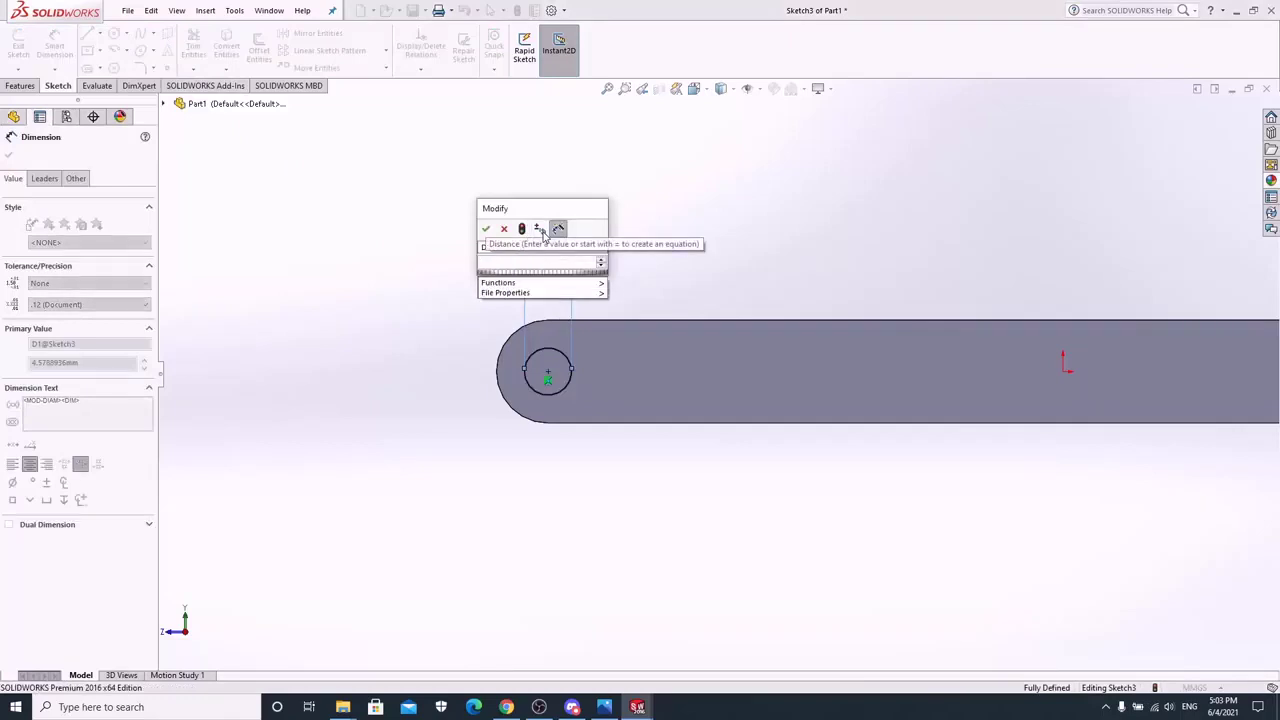
key(Return)
Step: Extrude the circle 5 mm as a blind boss merged with the link to form a pin
click(20, 85)
click(24, 52)
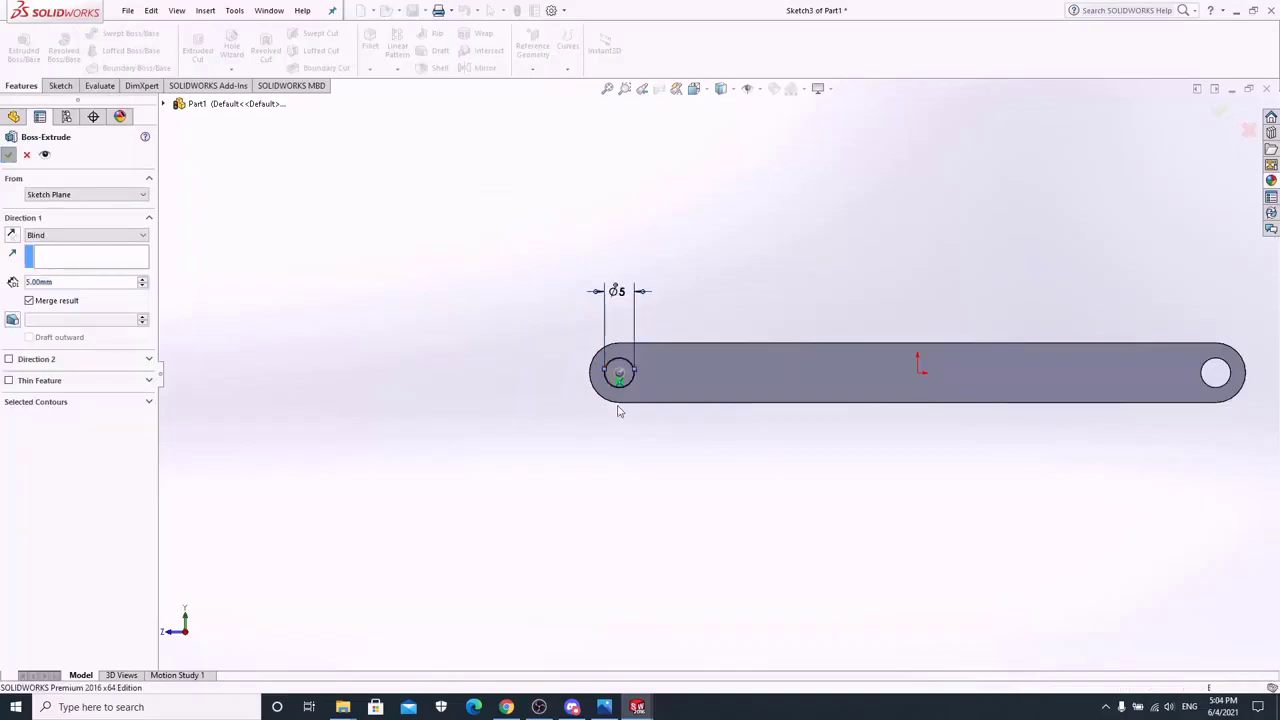
click(9, 155)
Step: Start a sketch on the link's large face and draw a circle about 7.8 mm in diameter on the centreline, about 33.5 mm from the origin towards the hole
click(1030, 363)
right_click(1030, 363)
click(1056, 317)
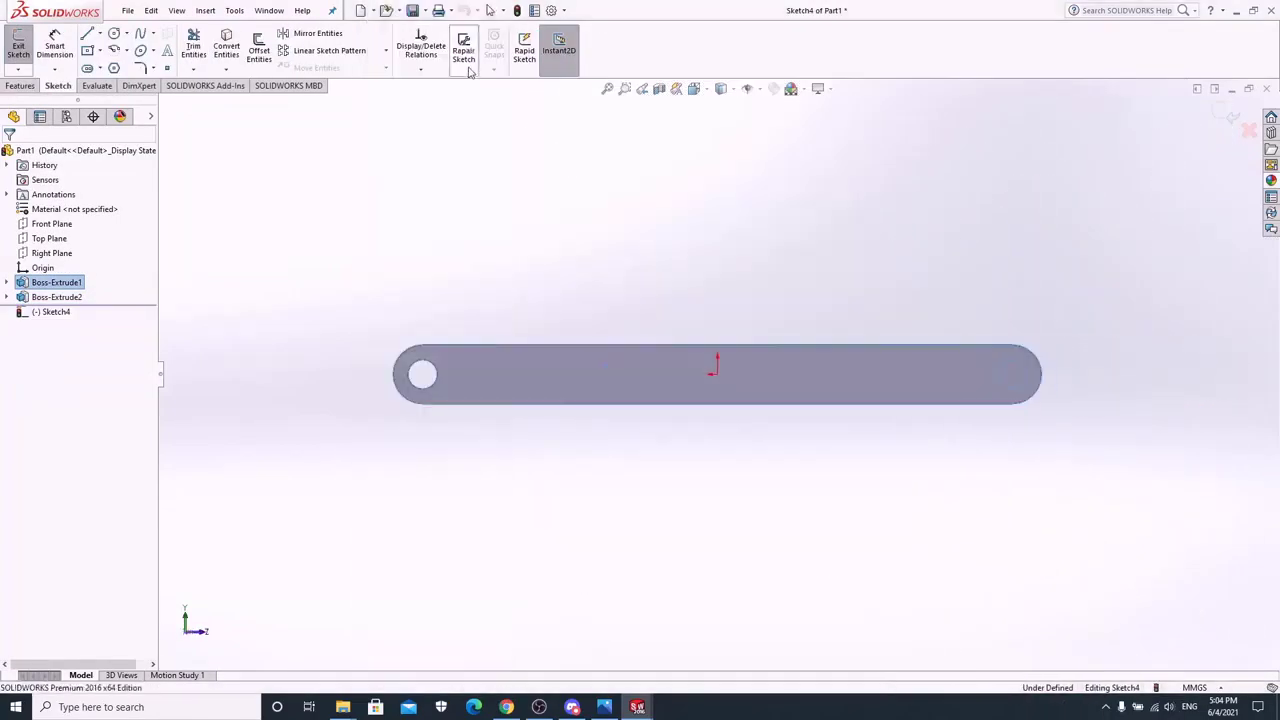
click(484, 50)
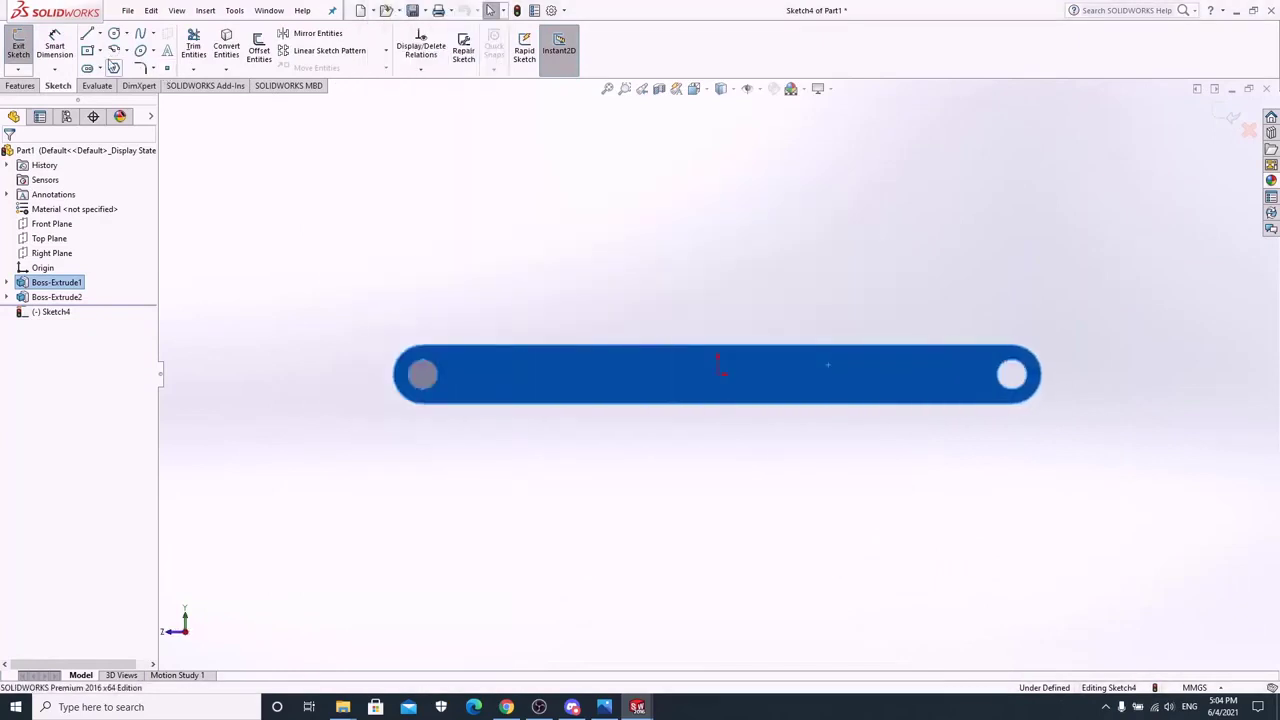
click(115, 35)
scroll(1134, 437, down, 2)
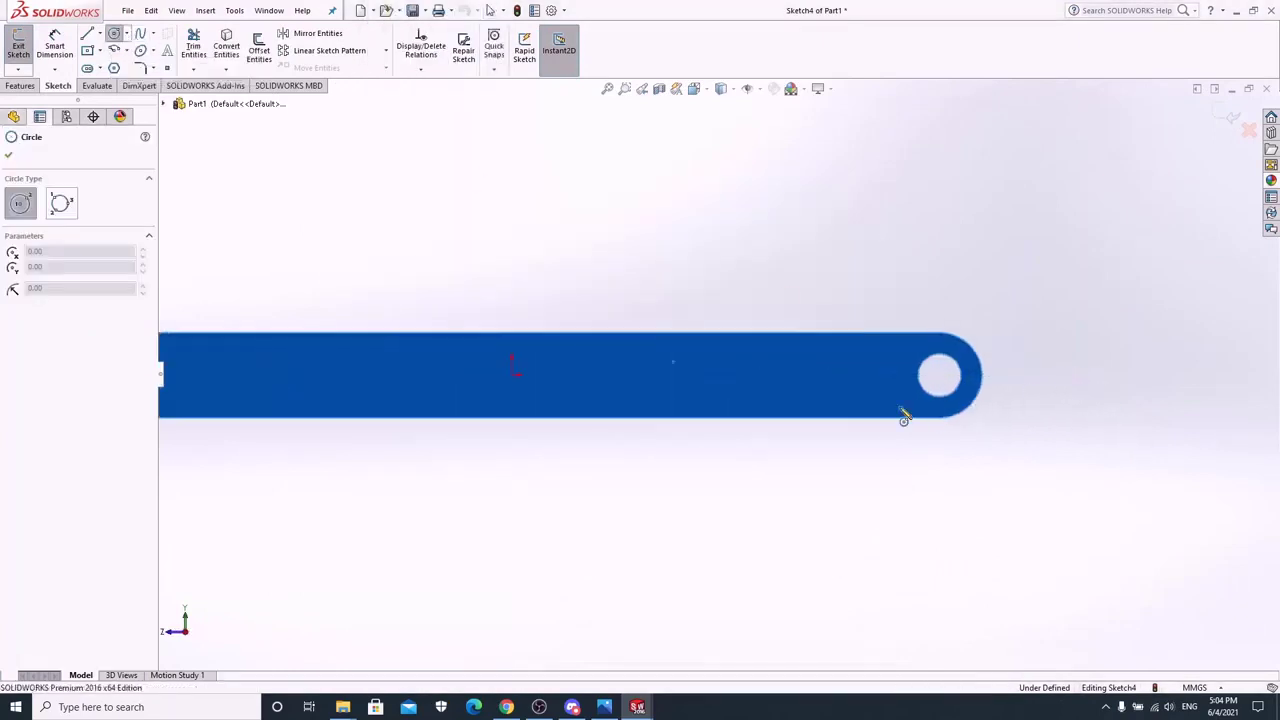
click(799, 376)
click(830, 362)
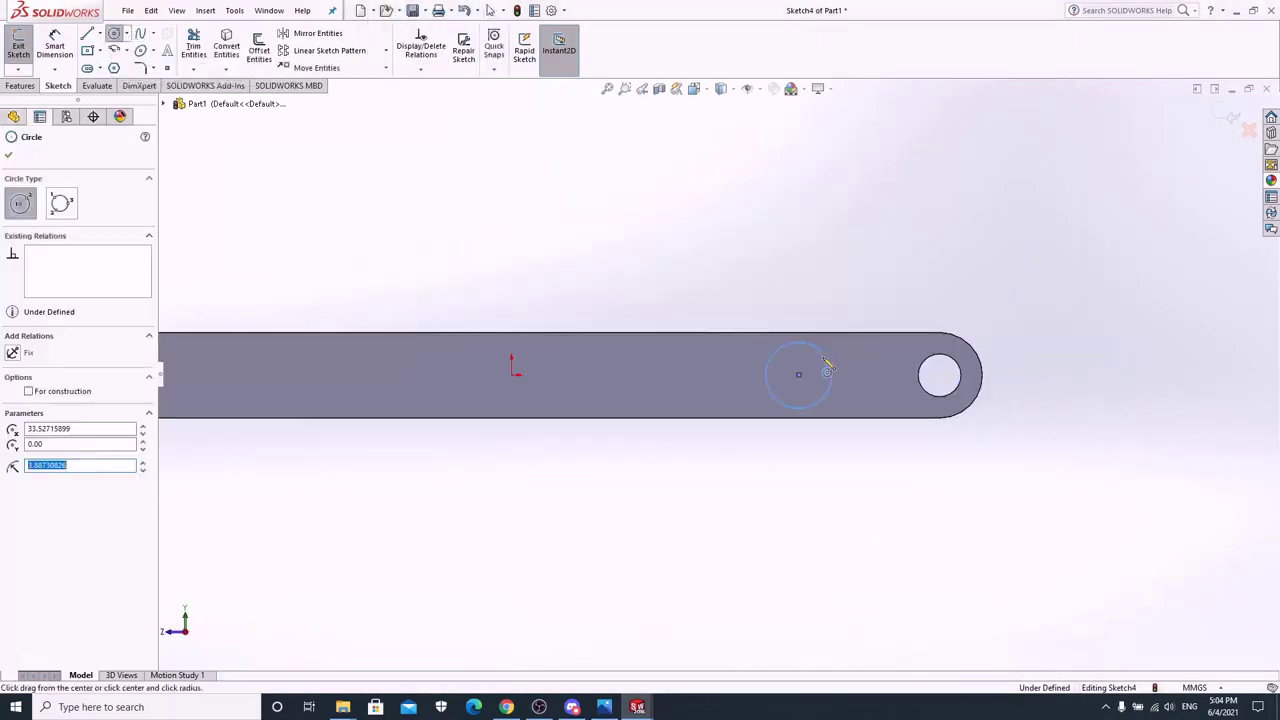
Step: Dimension the diameter of the circle near the link's hole as 5 mm
click(55, 50)
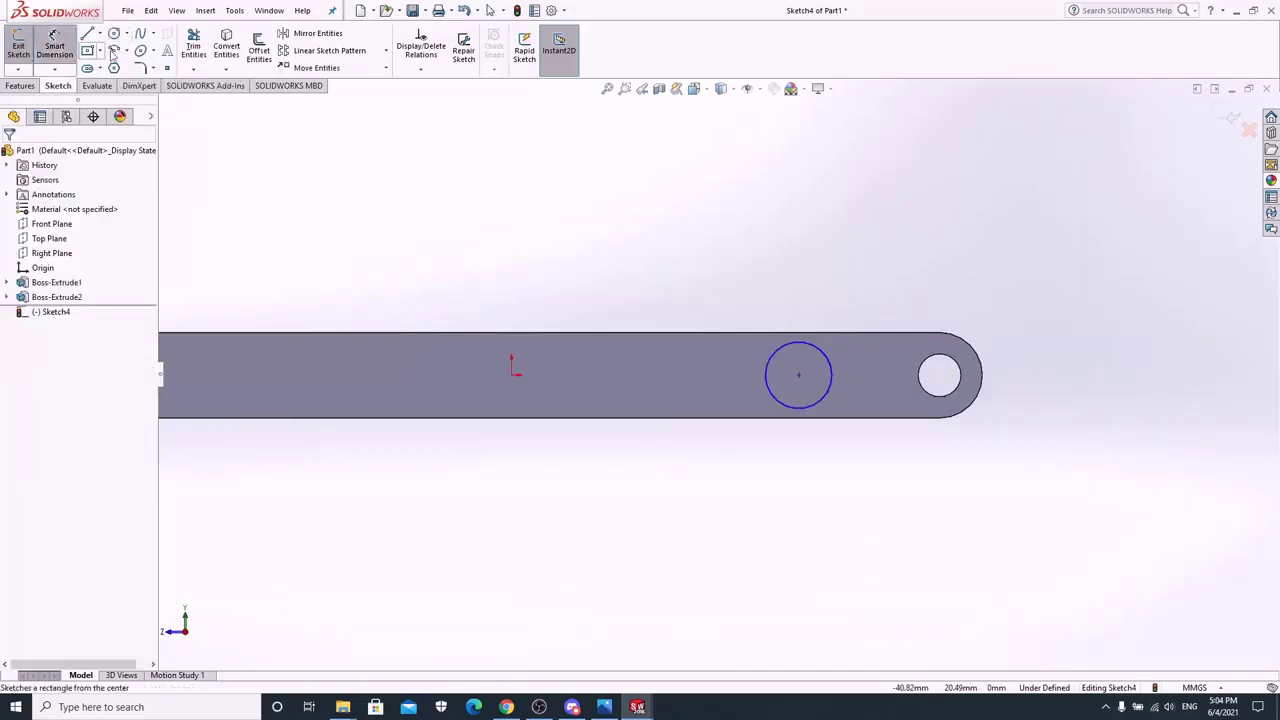
click(811, 344)
click(808, 253)
text(5.00mm)
key(Return)
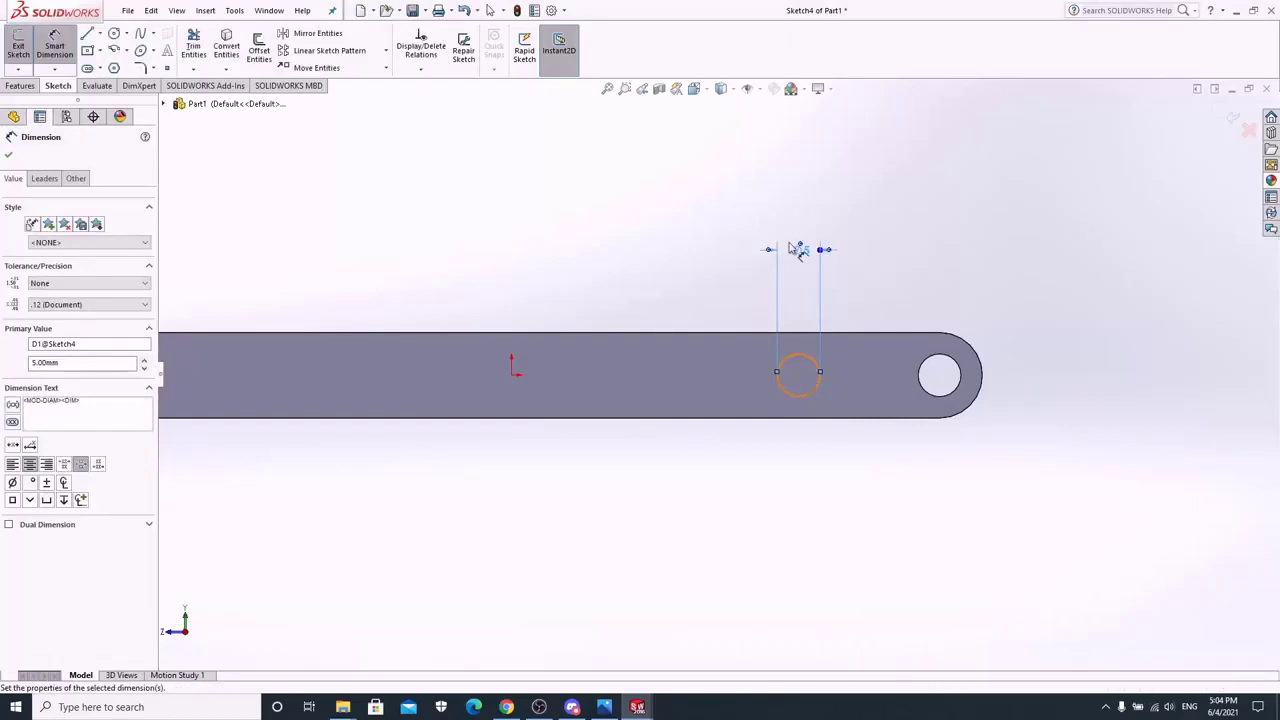
Step: Show the temporary axes and dimension the distance from the circle's centre to the end hole's axis as 20 mm
click(750, 89)
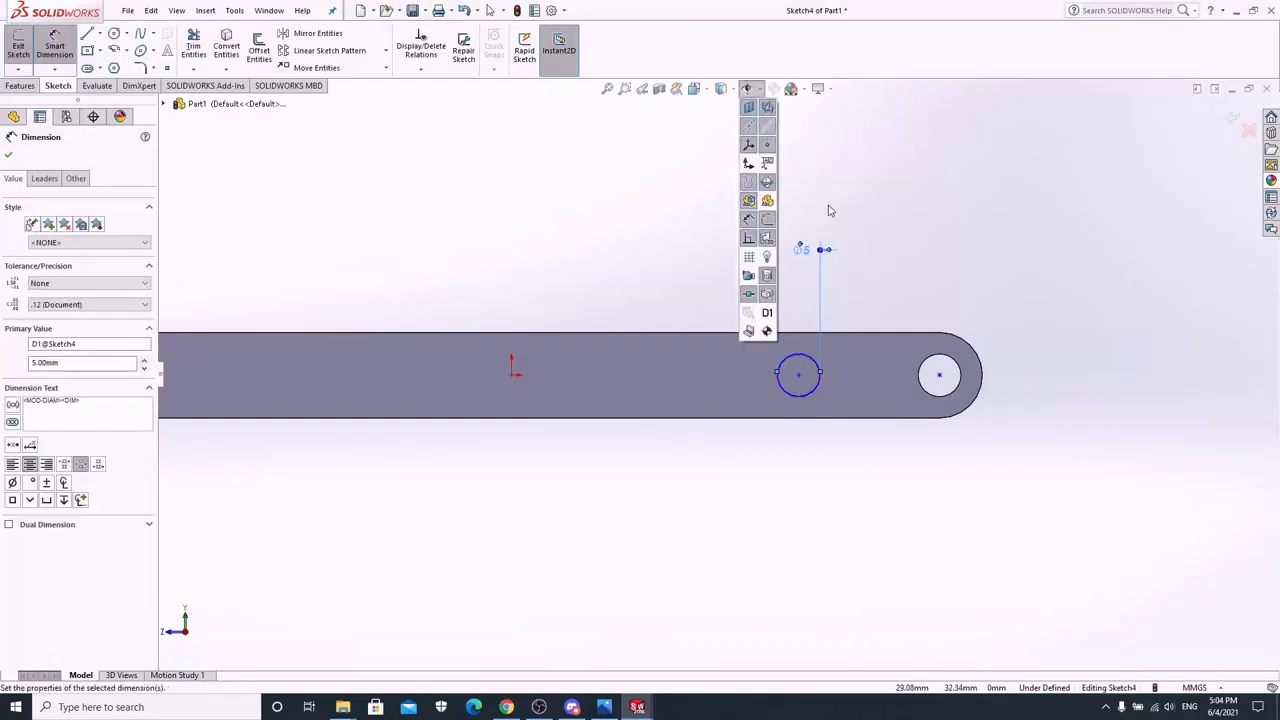
click(800, 377)
click(940, 377)
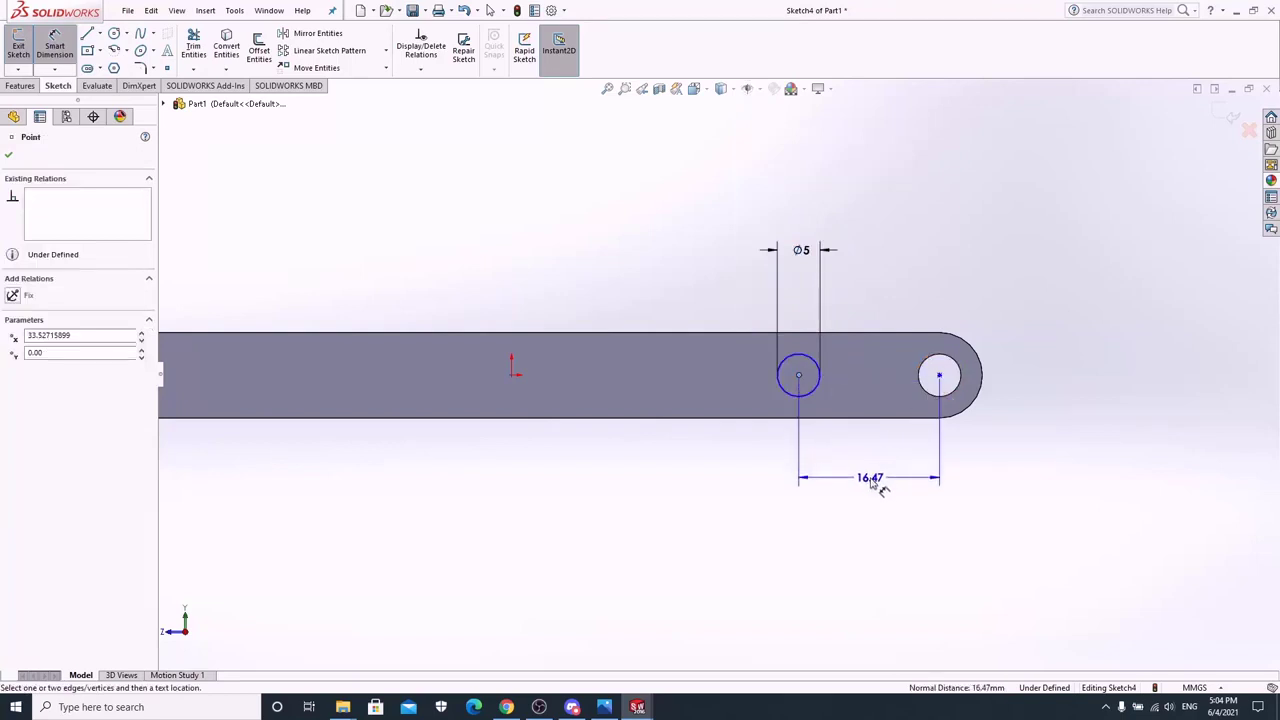
click(880, 485)
text(20)
key(Return)
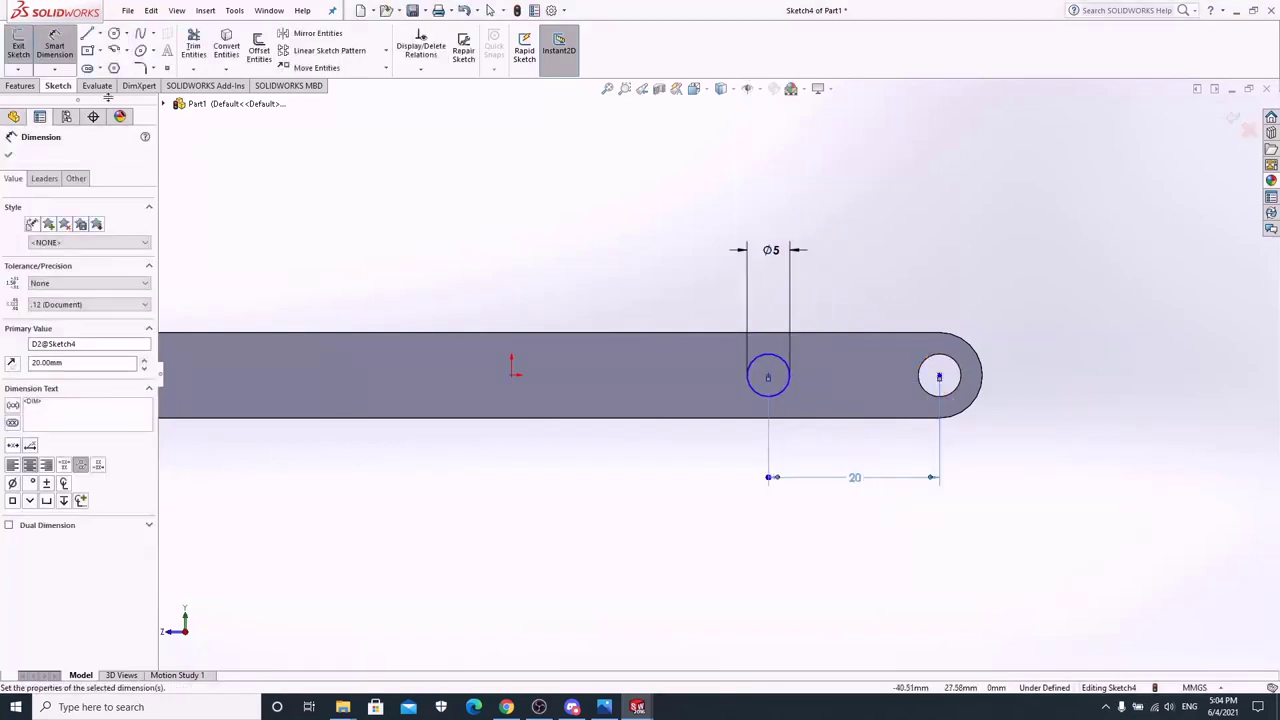
key(Escape)
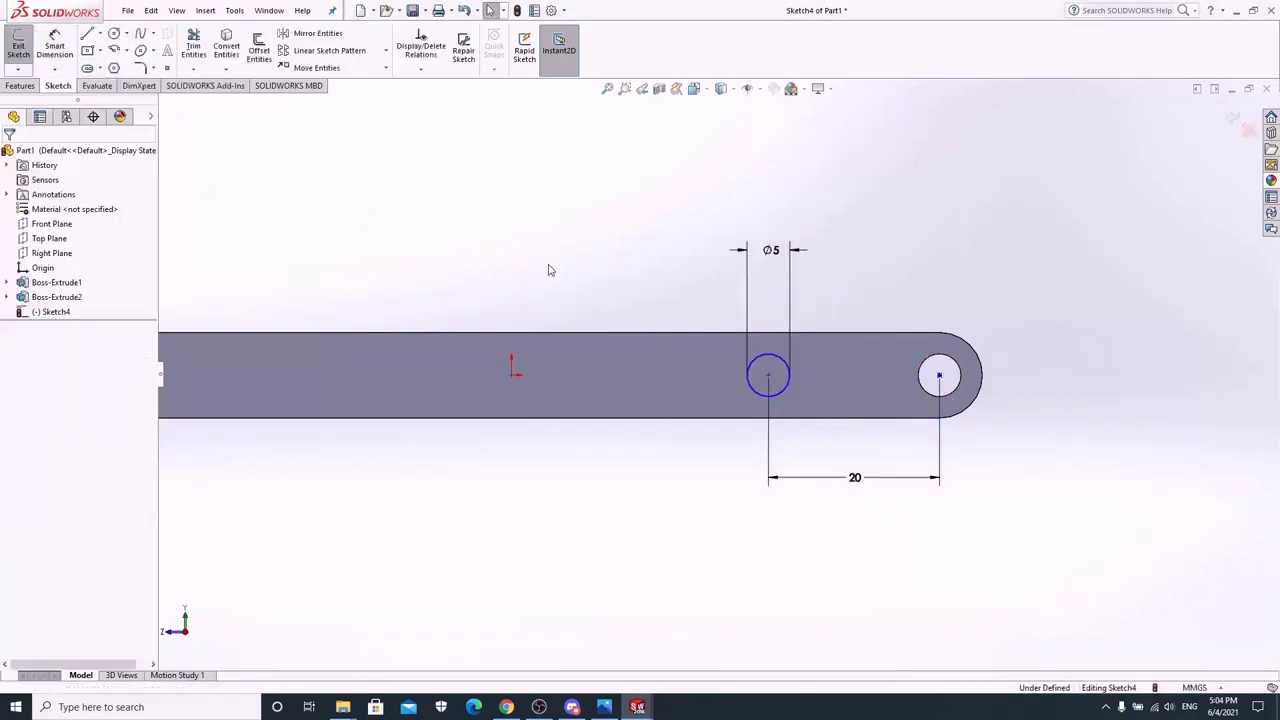
Step: Add a horizontal relation between the circle's centre and the end hole's axis
click(769, 376)
ctrl+click(940, 377)
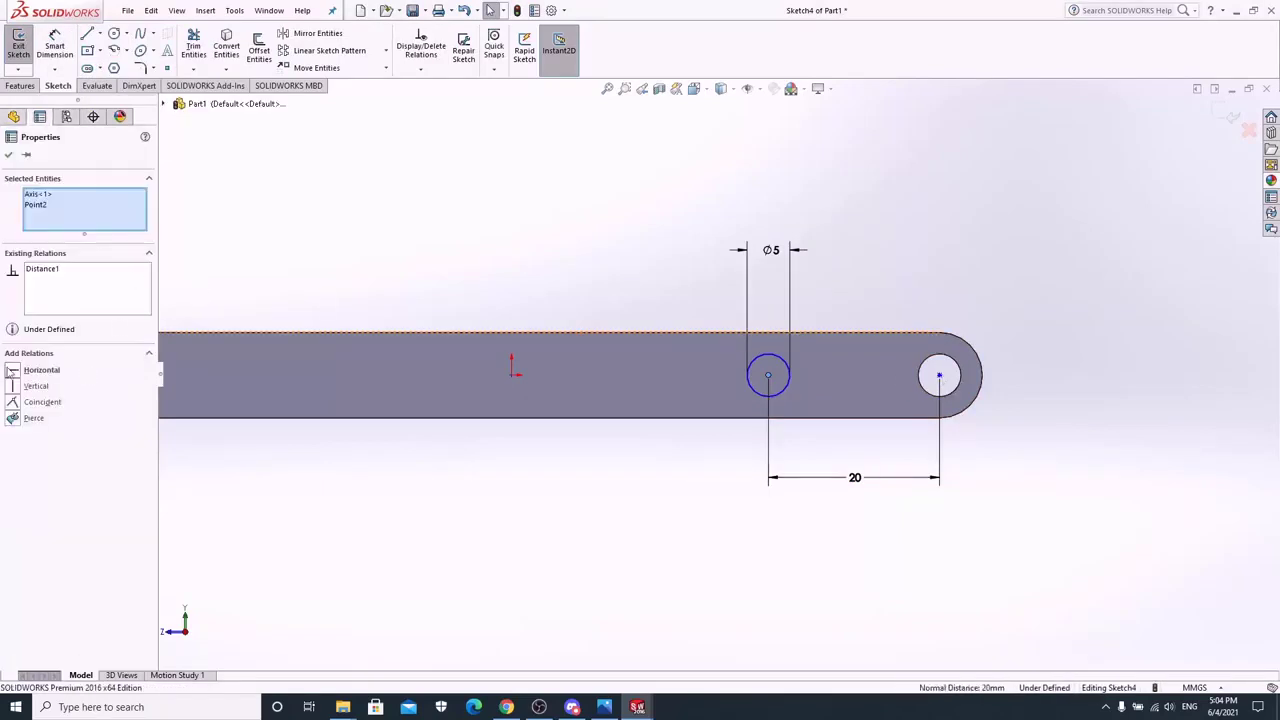
click(10, 370)
click(16, 117)
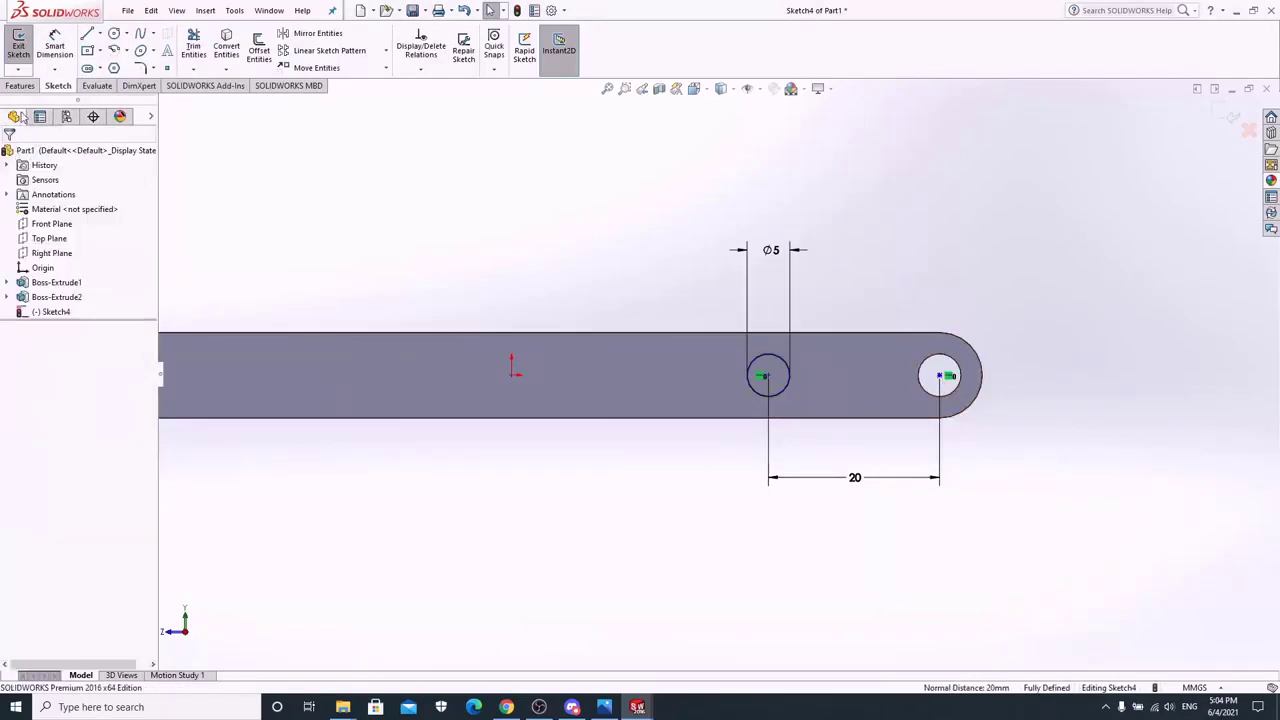
Step: Cut the 5 mm circle through all of the link and show the part in isometric view
click(21, 86)
click(197, 47)
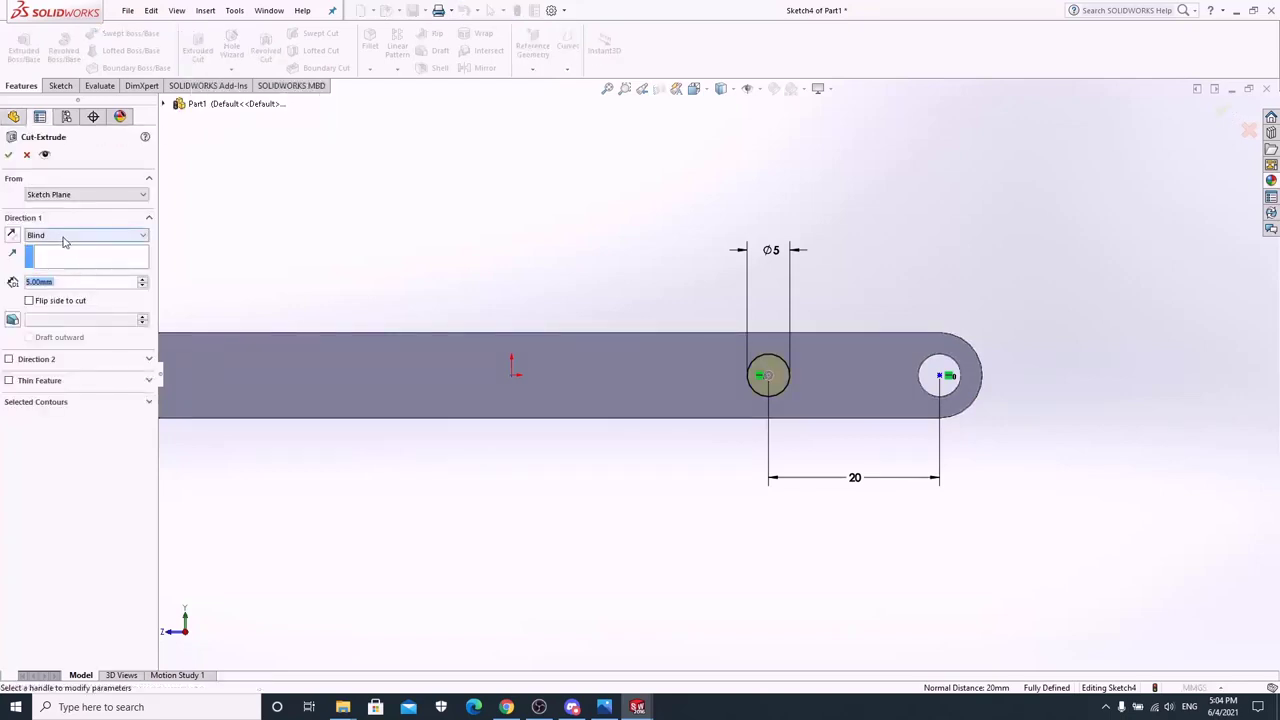
click(63, 237)
click(60, 253)
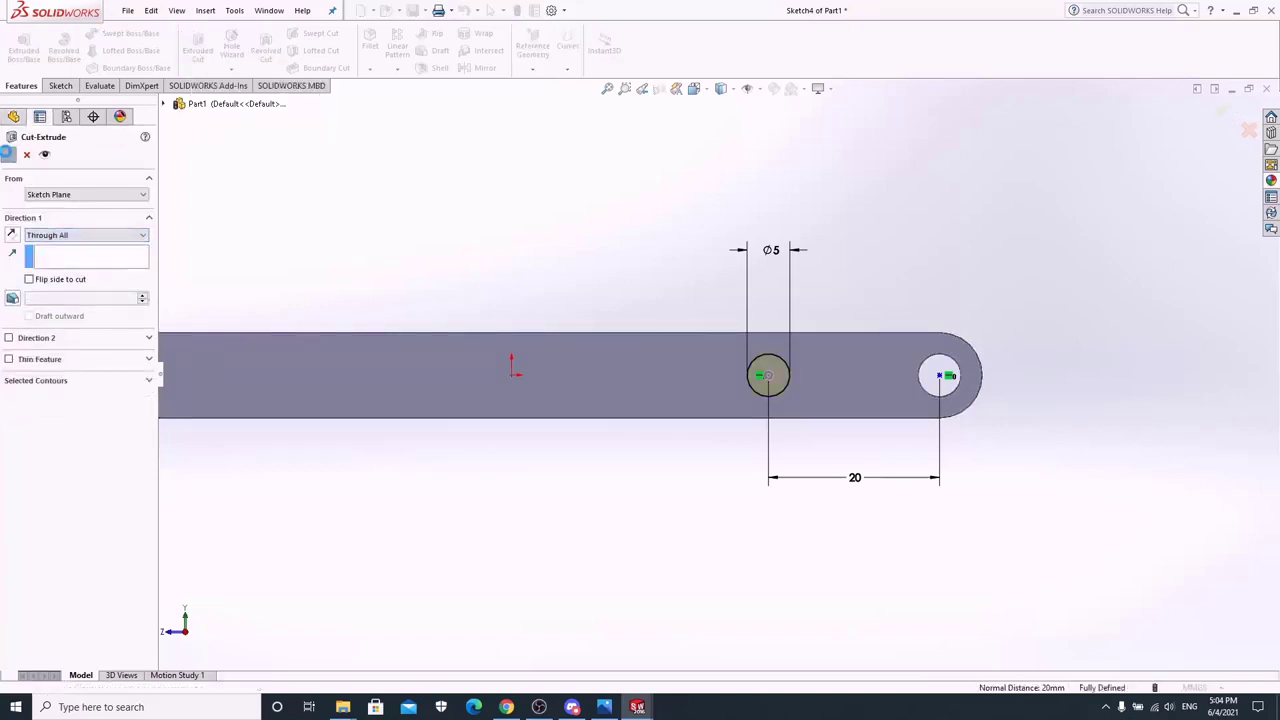
click(7, 153)
click(694, 89)
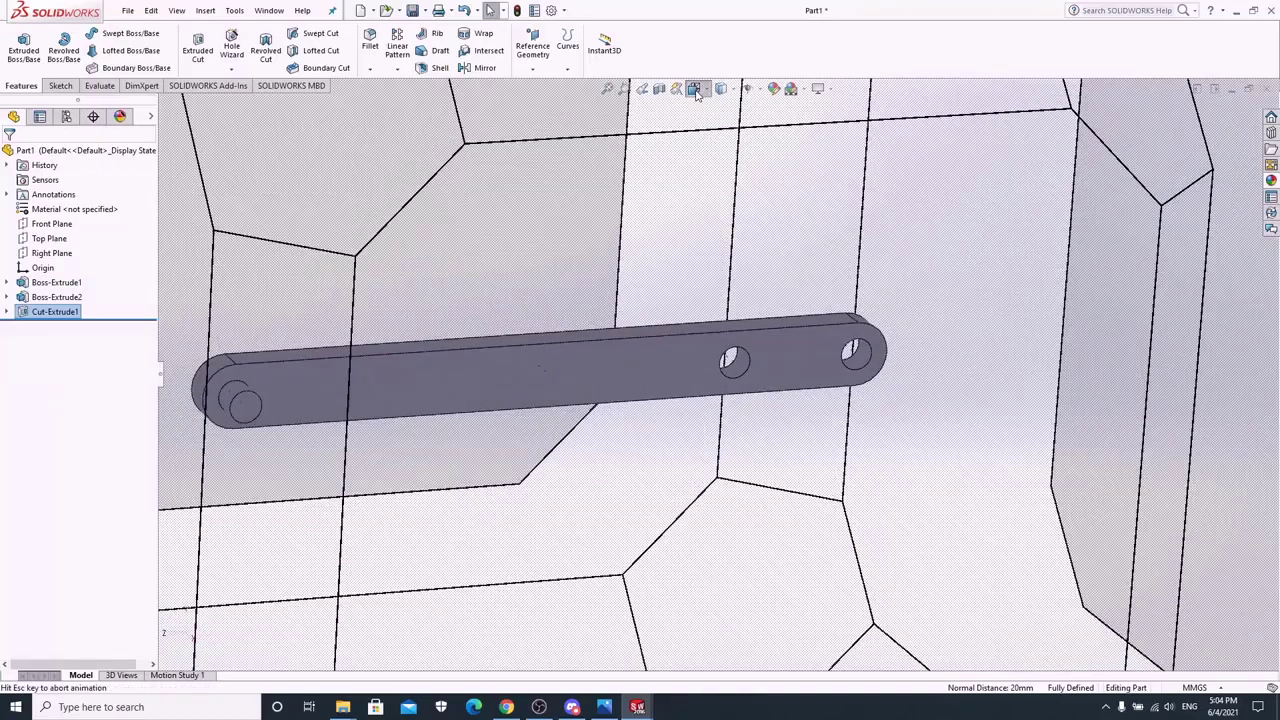
click(775, 145)
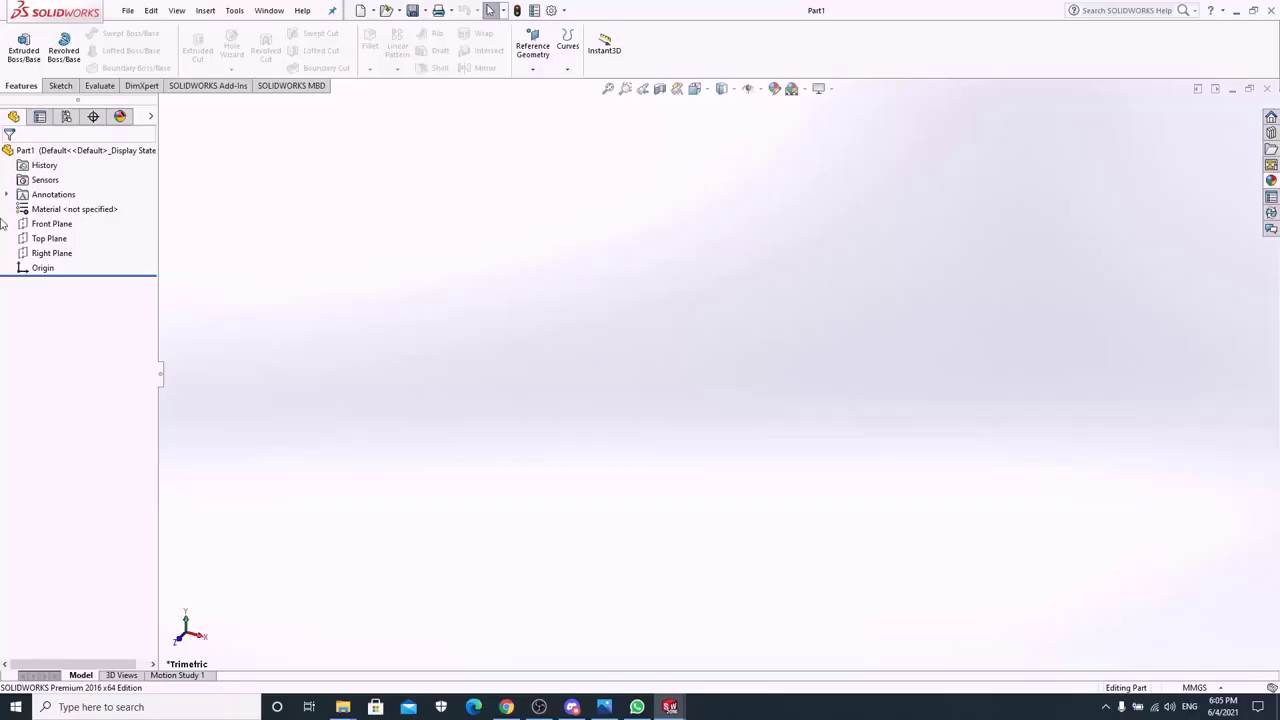
Step: Sketch on the Right Plane a horizontal line about 54 mm long, a tangent half-circle arc at its end and an equal parallel return line
right_click(40, 253)
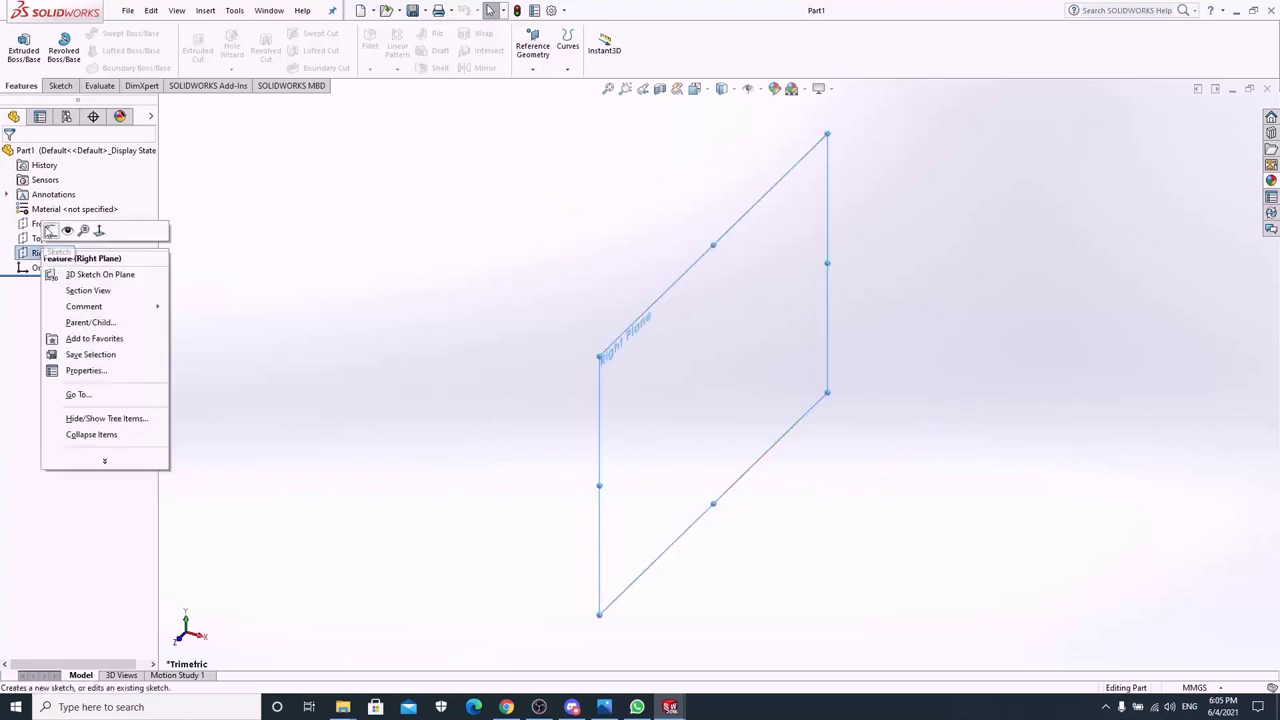
click(48, 231)
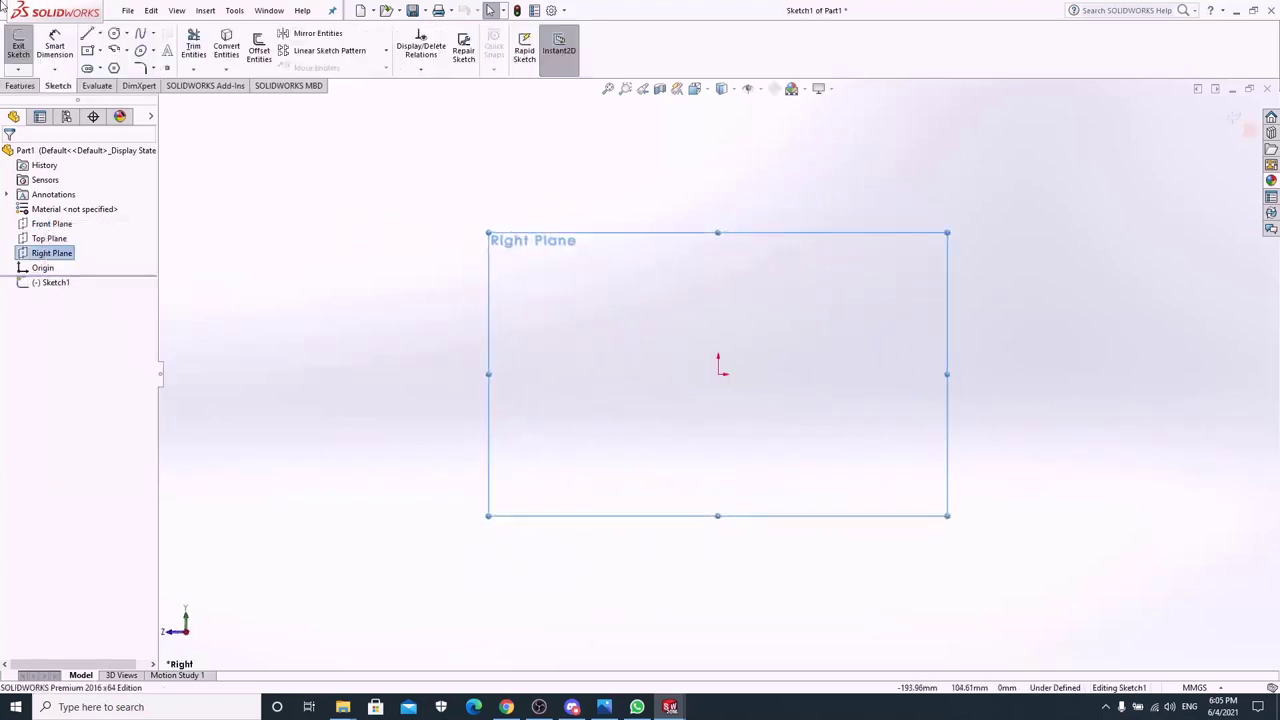
click(87, 33)
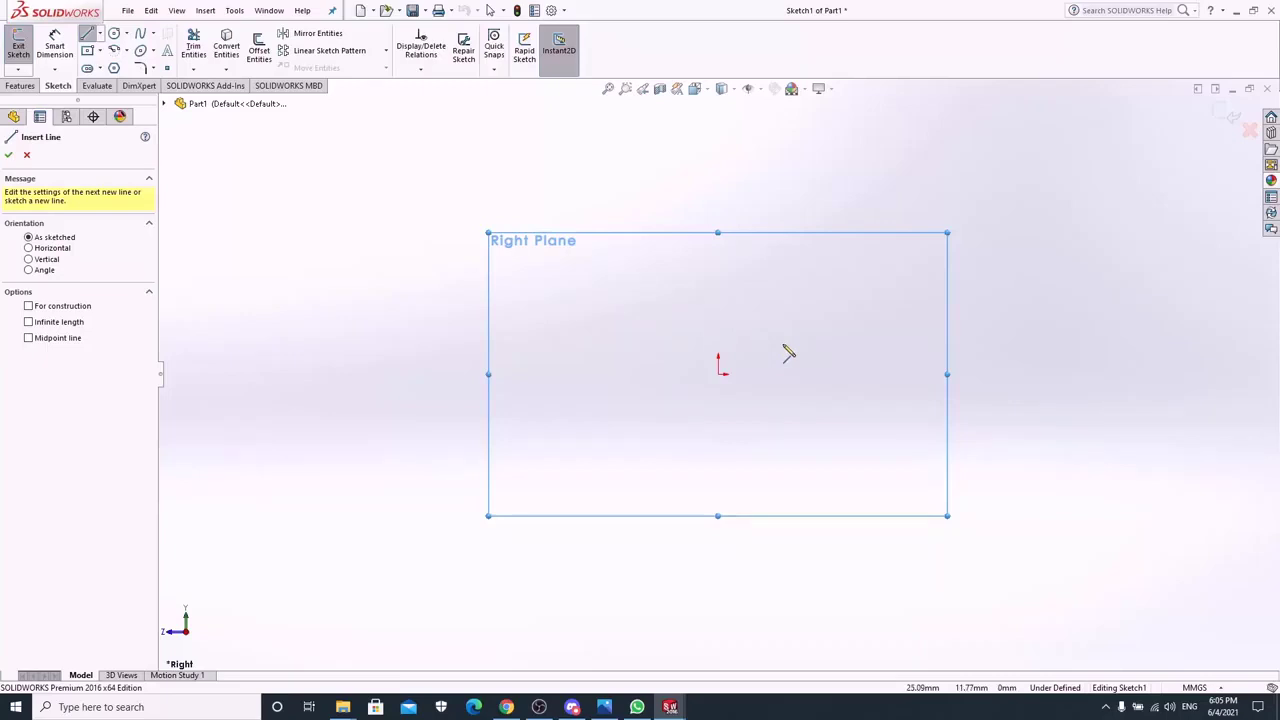
click(783, 344)
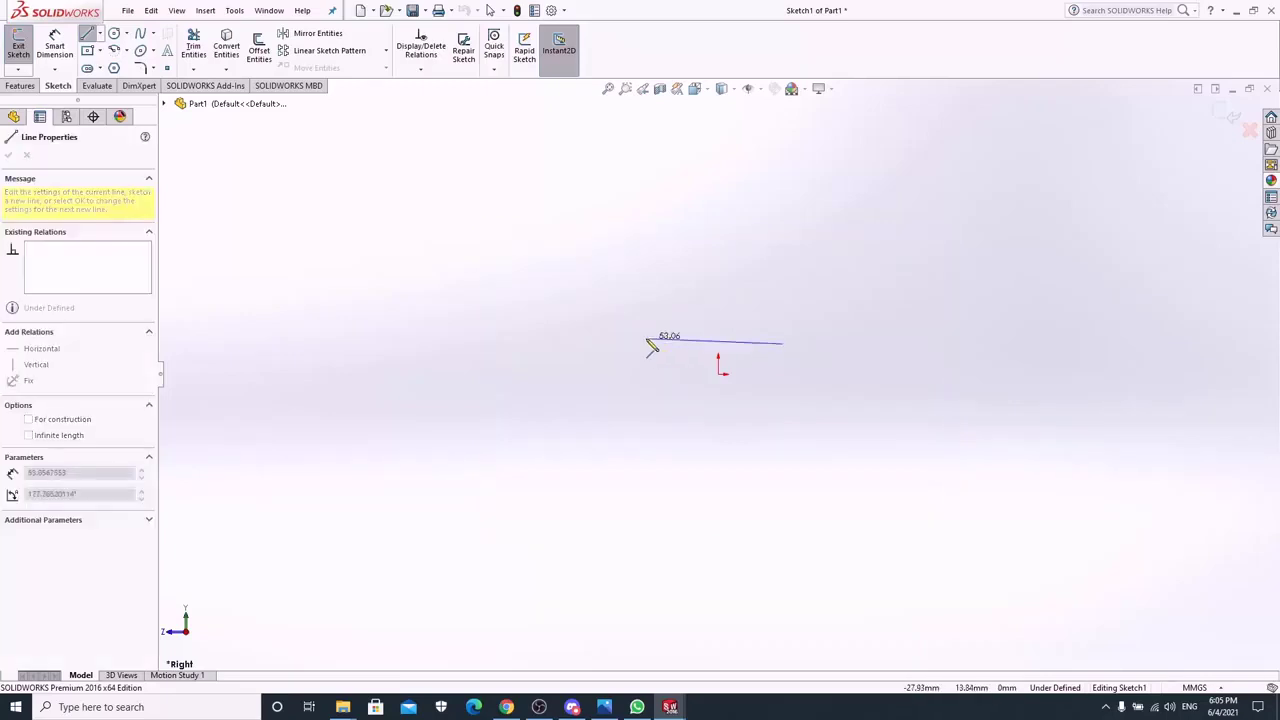
click(645, 344)
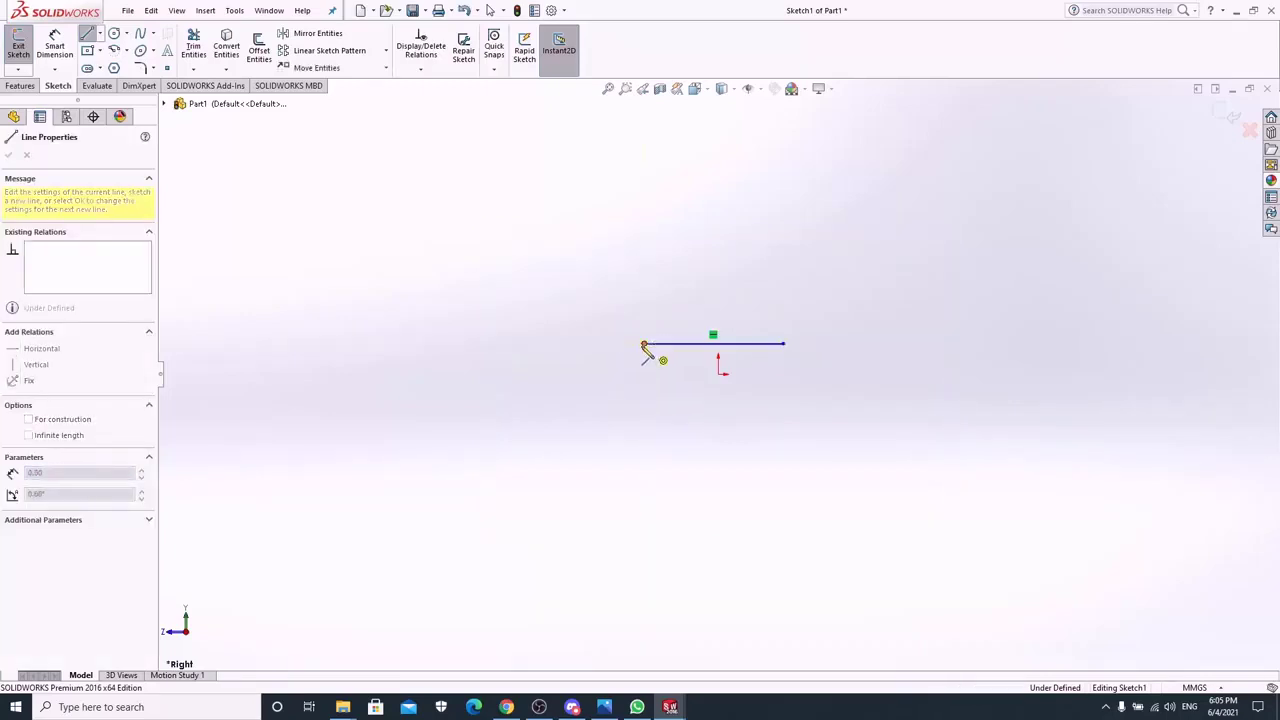
click(645, 430)
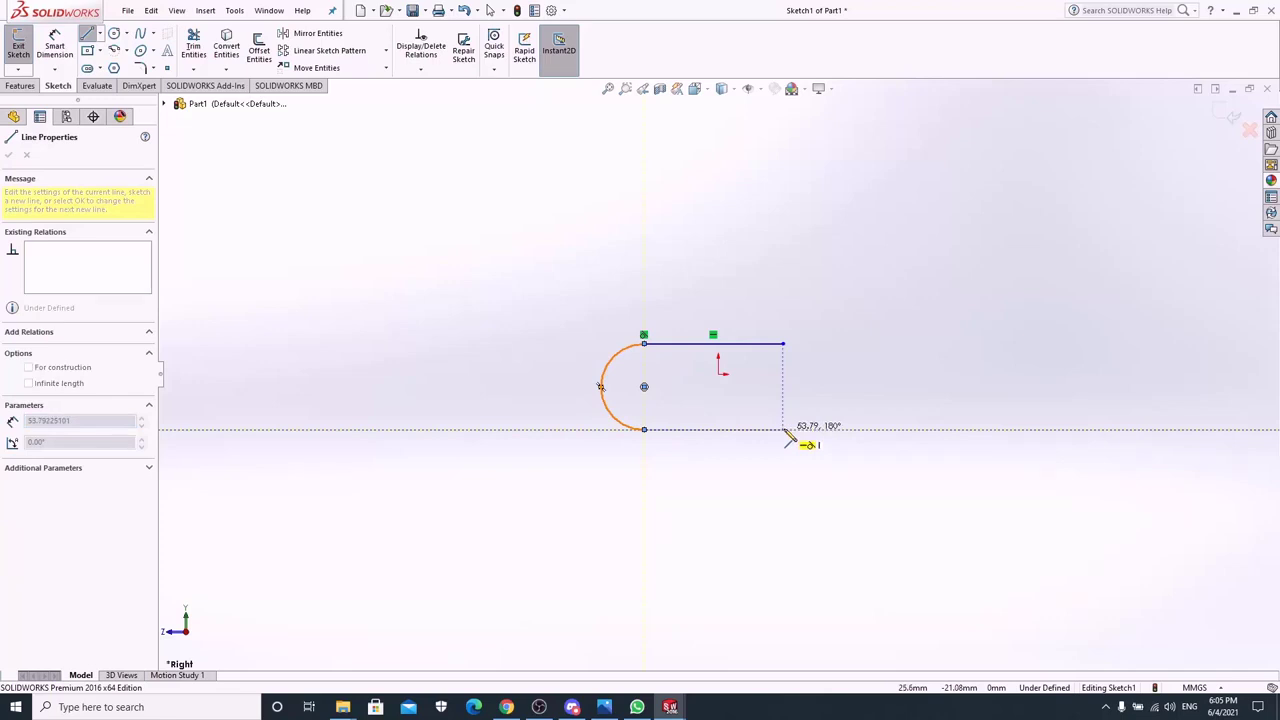
click(784, 431)
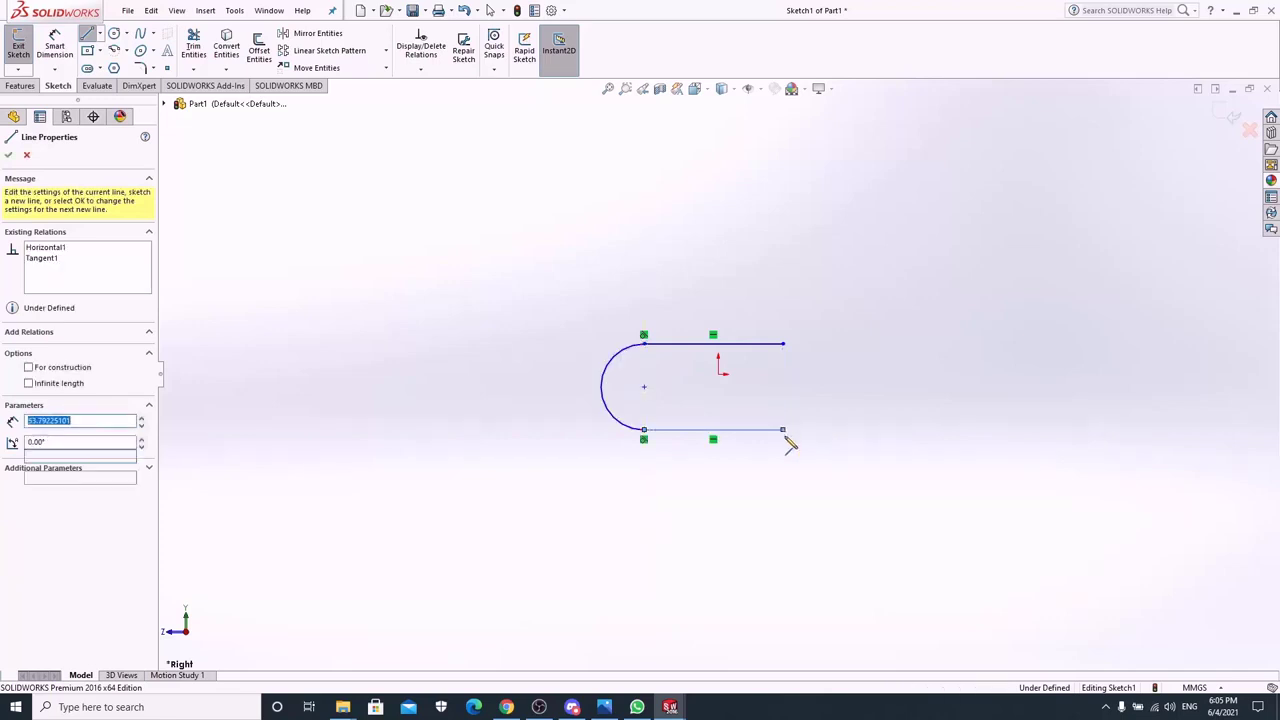
Step: Continue the outline as a narrow vertical bar extending below and above the rounded tab, ending with a line about 80 mm long down to the tab's upper edge
click(783, 650)
click(808, 649)
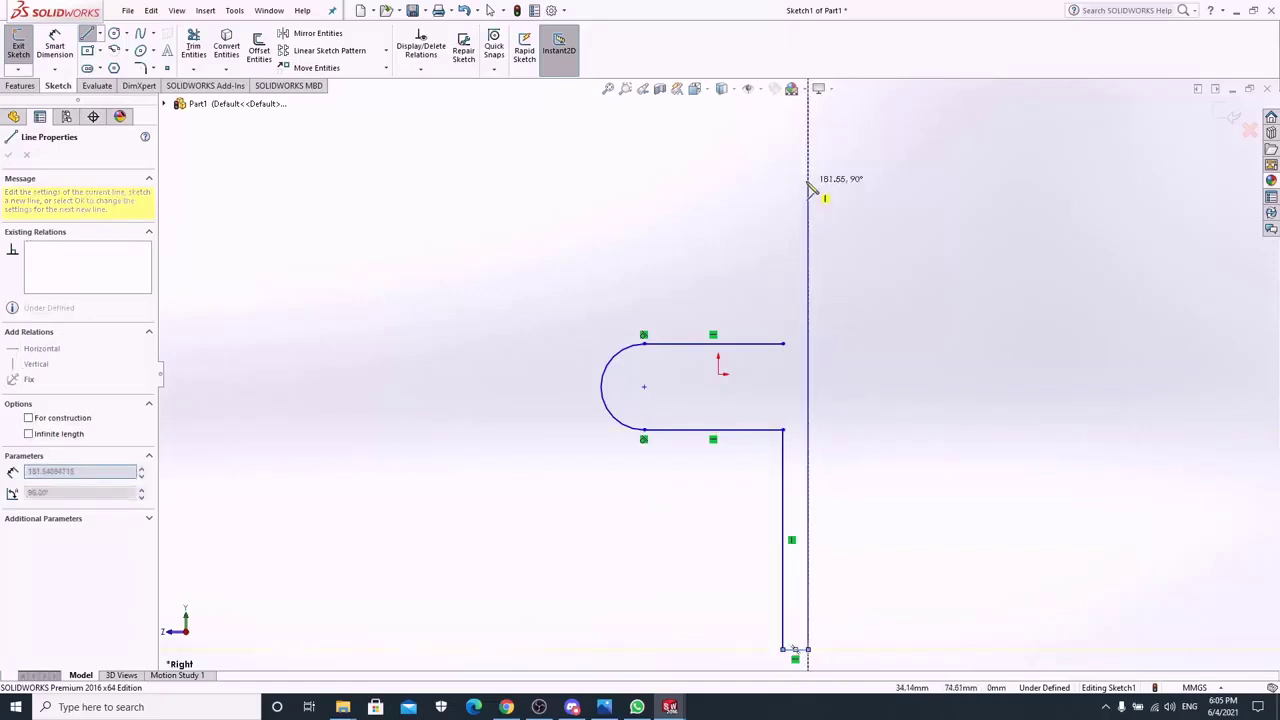
click(809, 139)
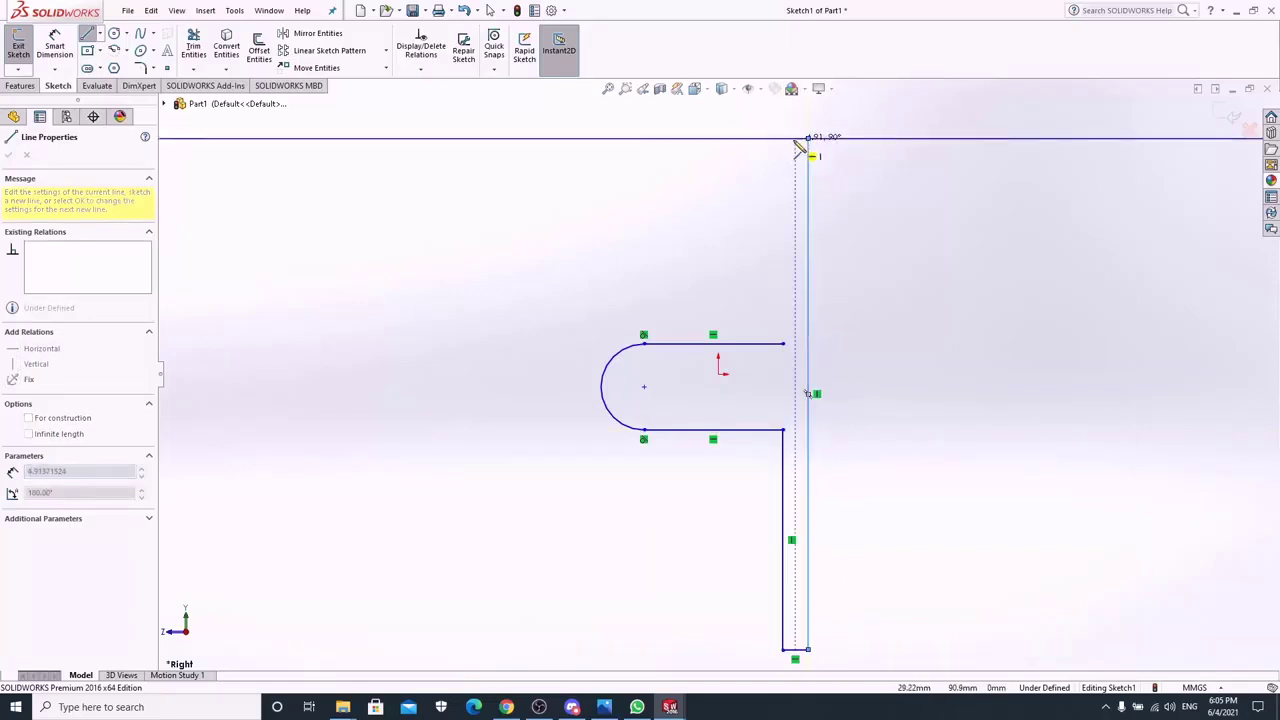
click(796, 138)
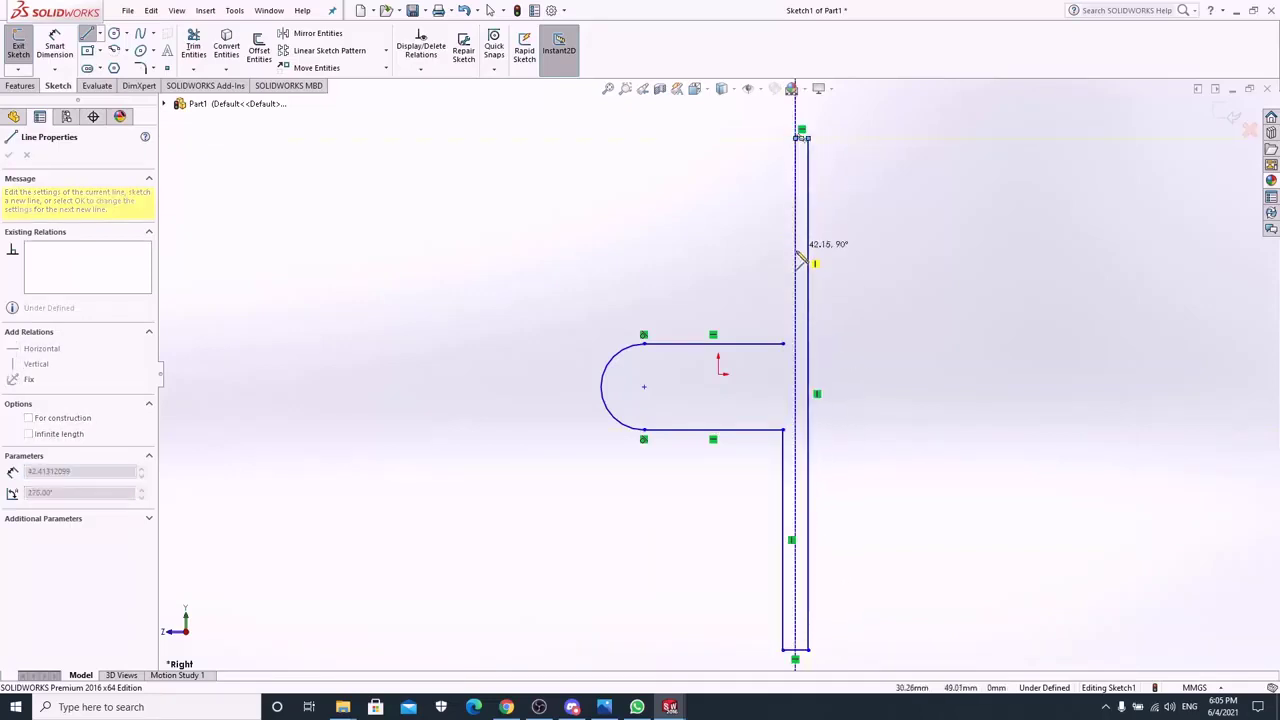
click(797, 344)
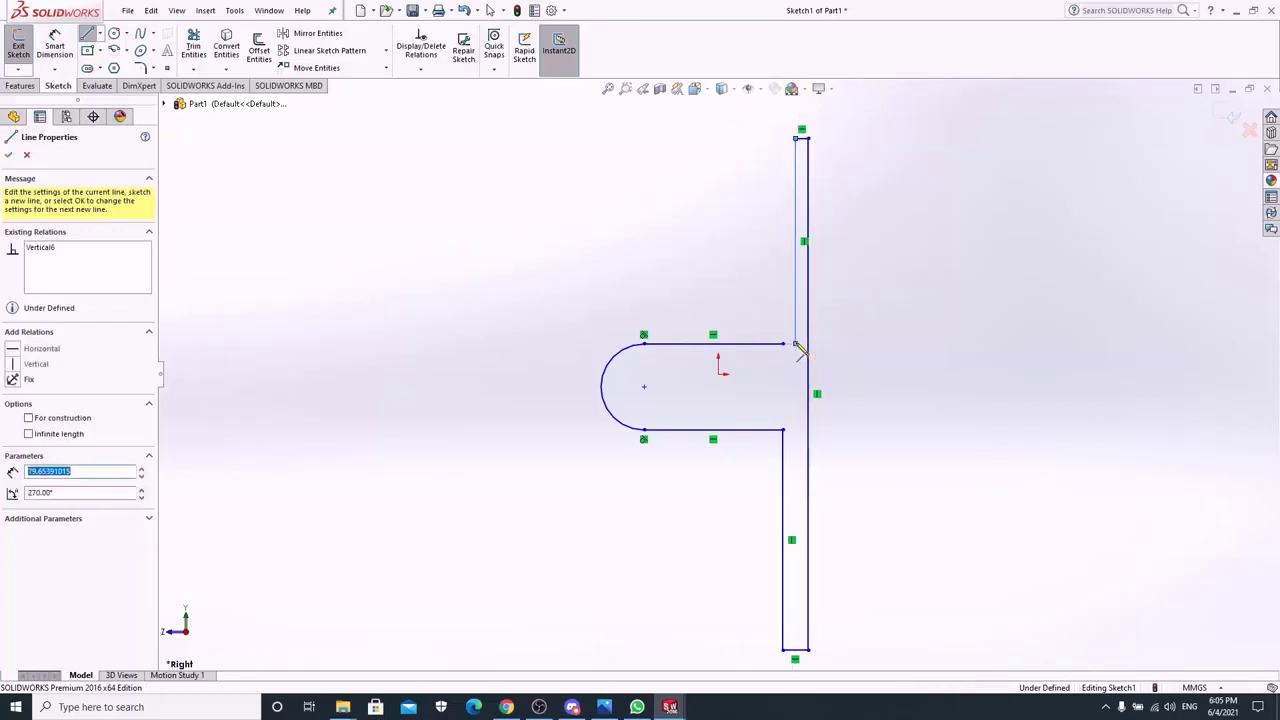
key(Escape)
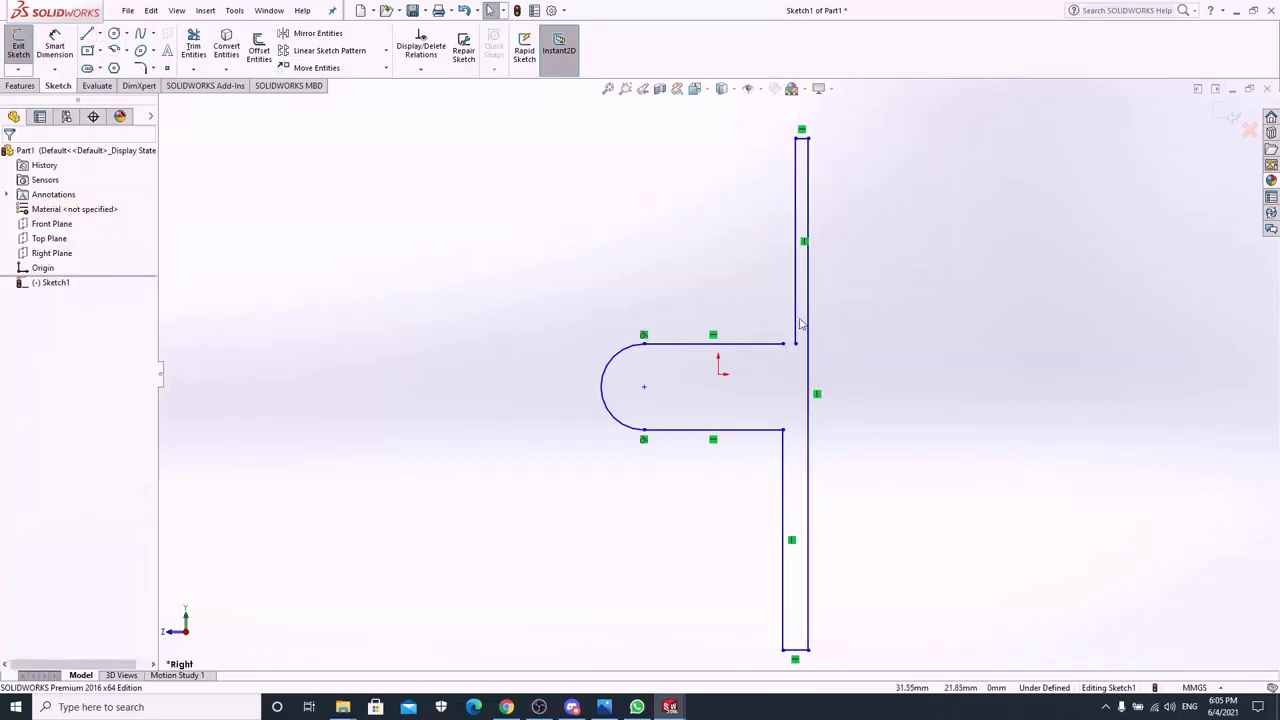
Step: Move the bar's upper inner line aside and merge its lower endpoint with the open end of the tab's upper line
drag(800, 316, 787, 327)
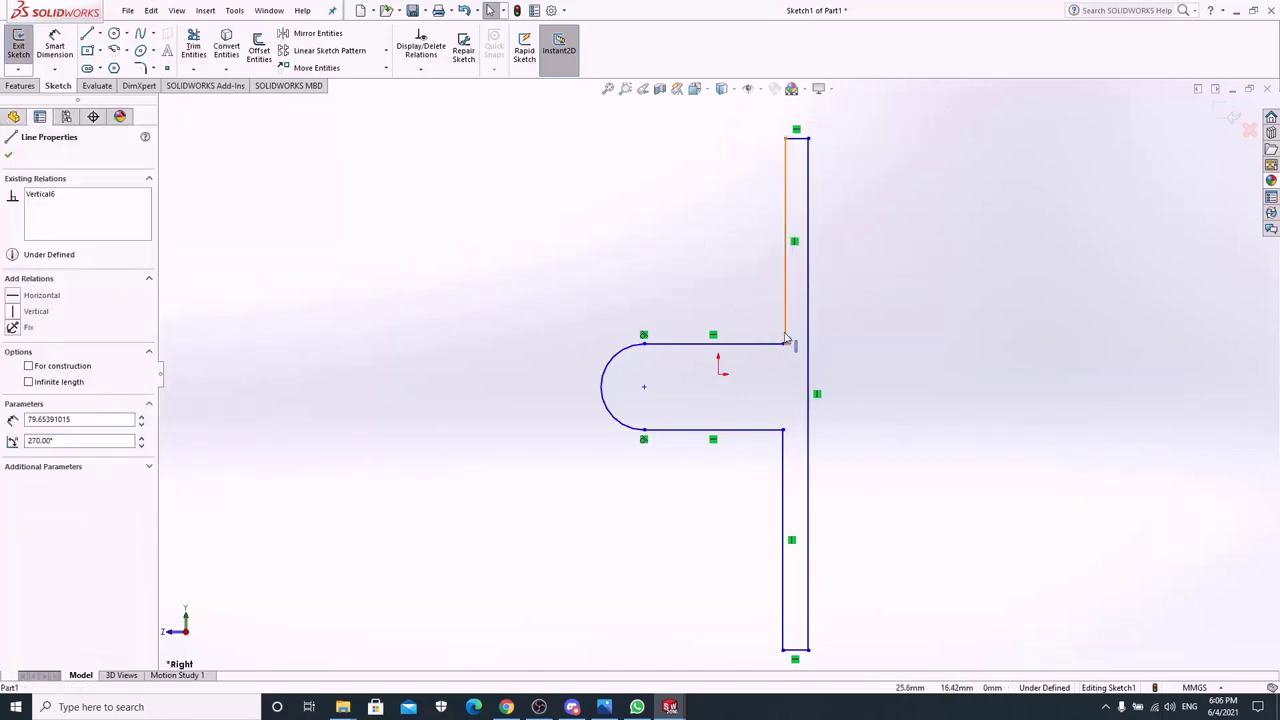
drag(788, 340, 758, 338)
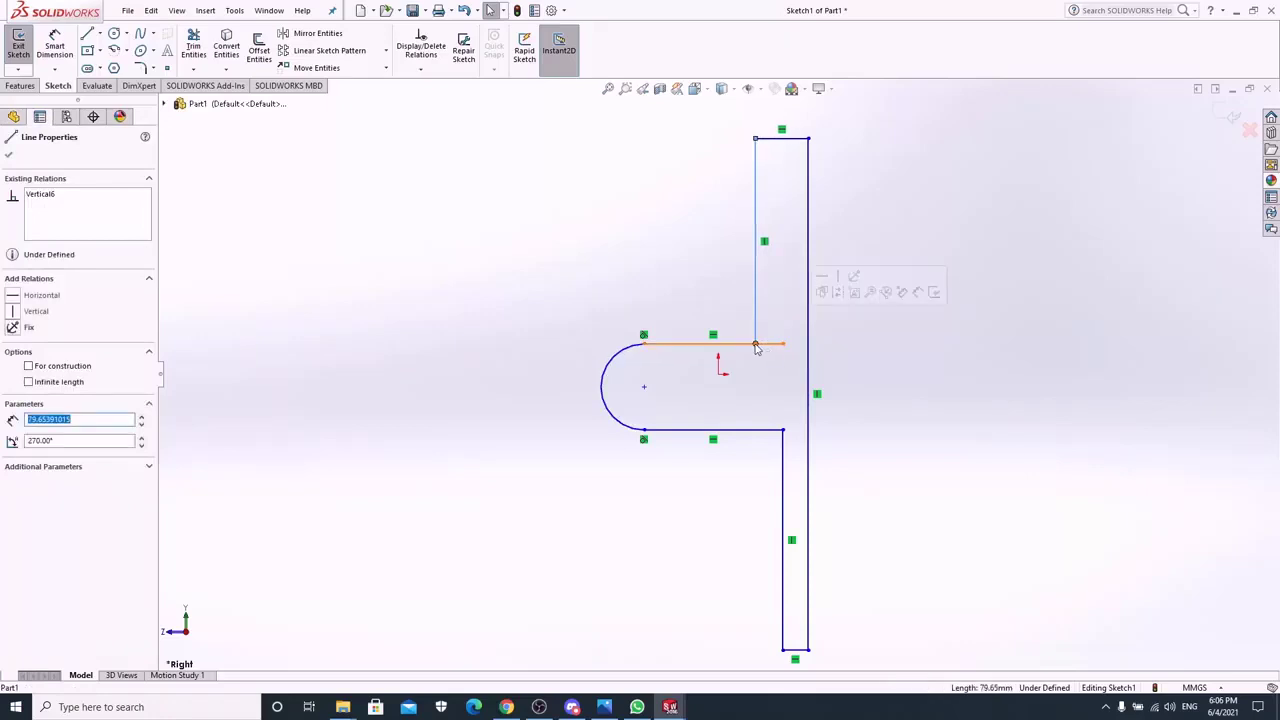
click(756, 344)
ctrl+click(782, 344)
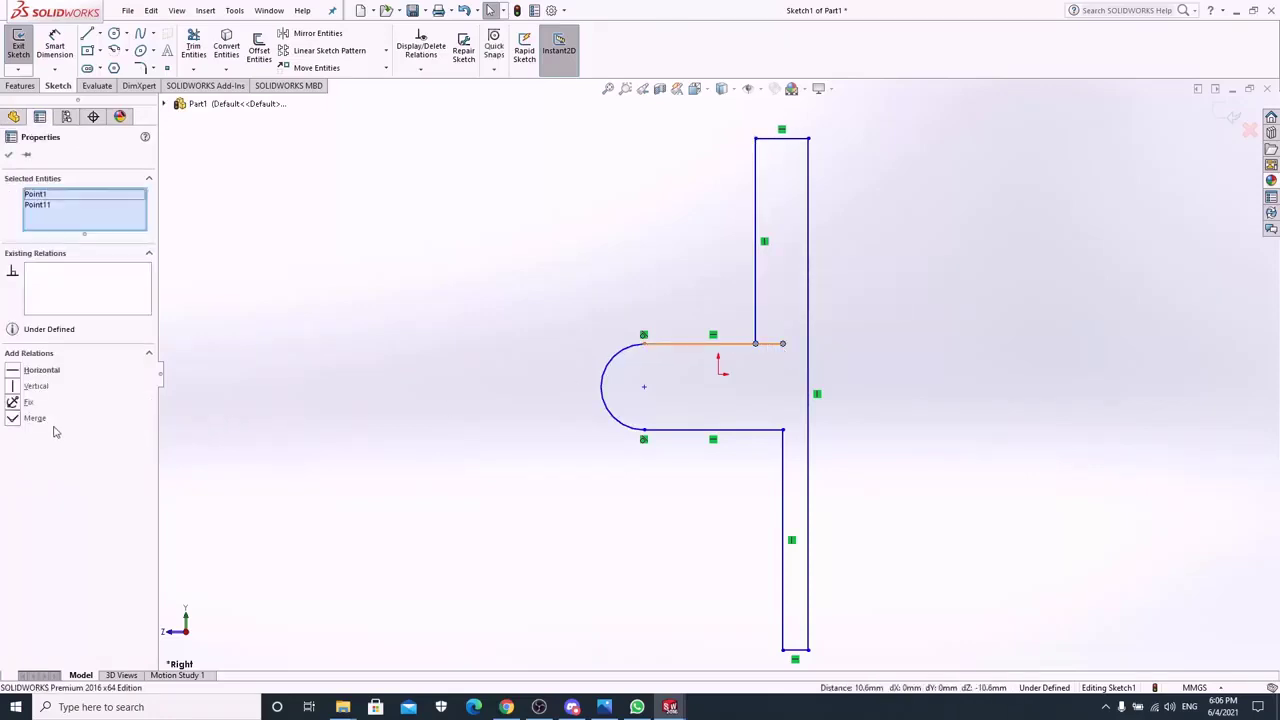
click(12, 420)
click(505, 318)
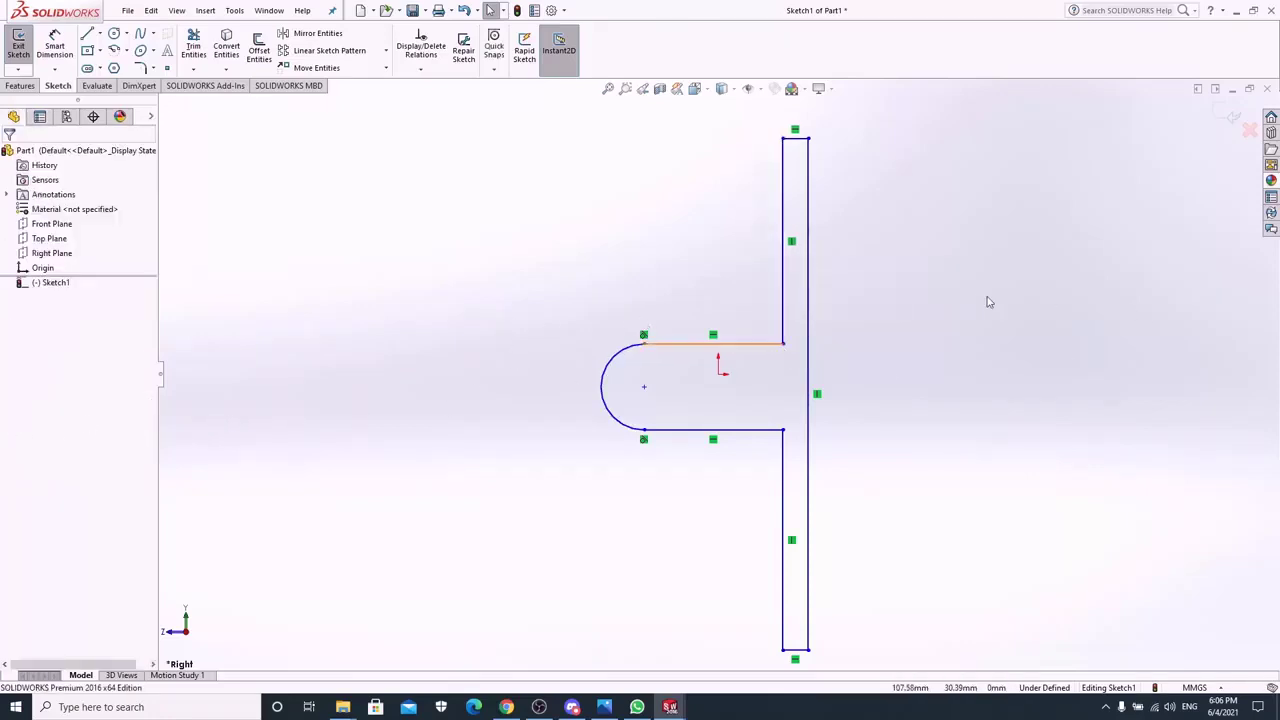
Step: Dimension the distance between the tab's two horizontal lines as 10 mm
click(62, 50)
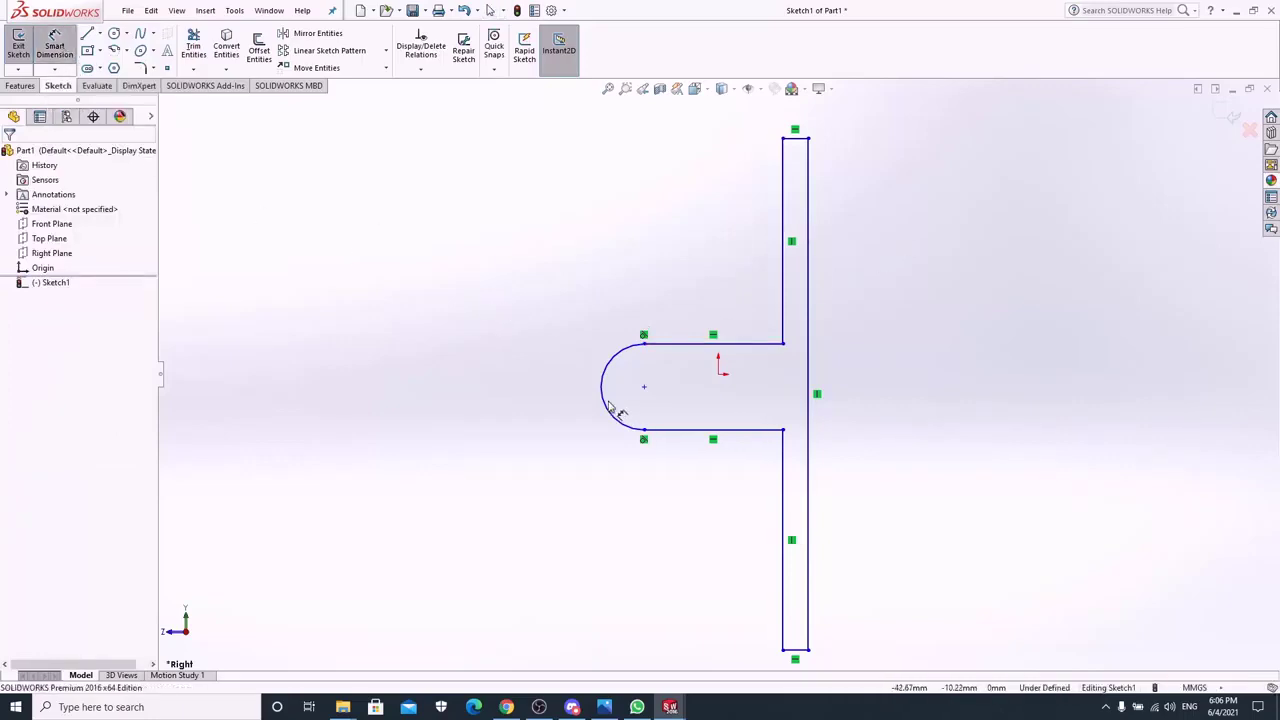
click(678, 344)
click(686, 430)
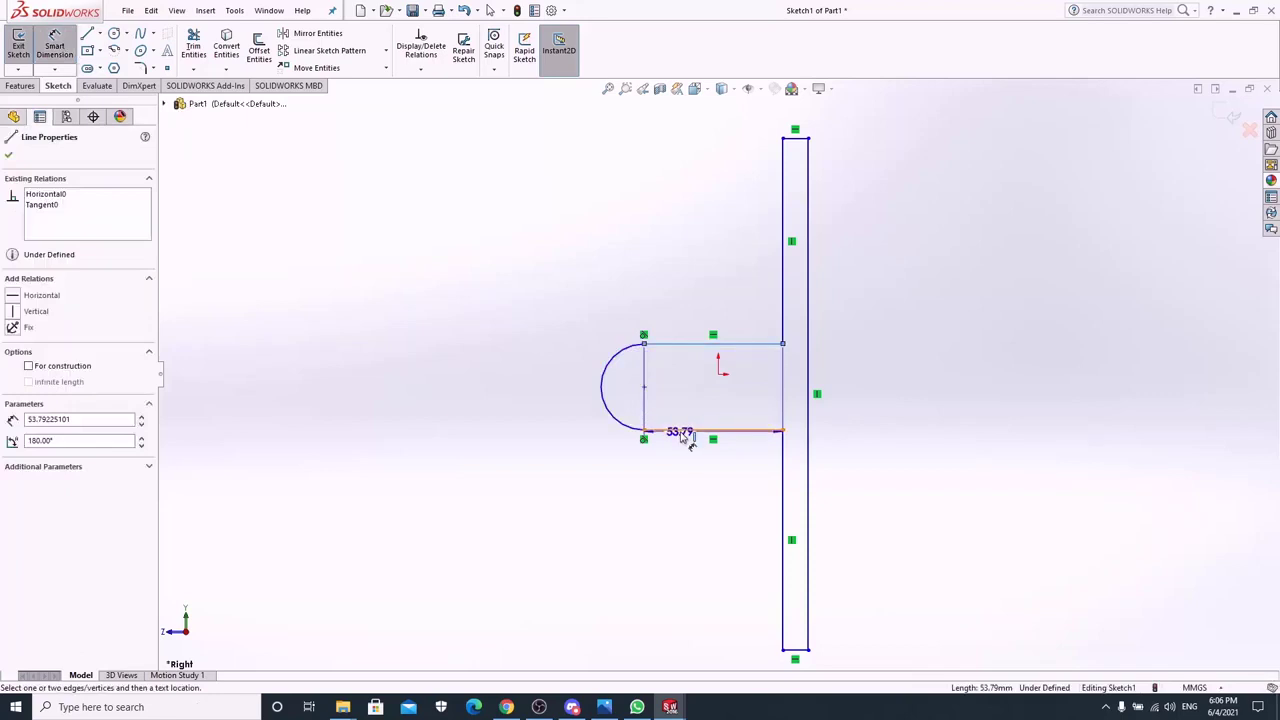
click(517, 409)
text(10)
key(Return)
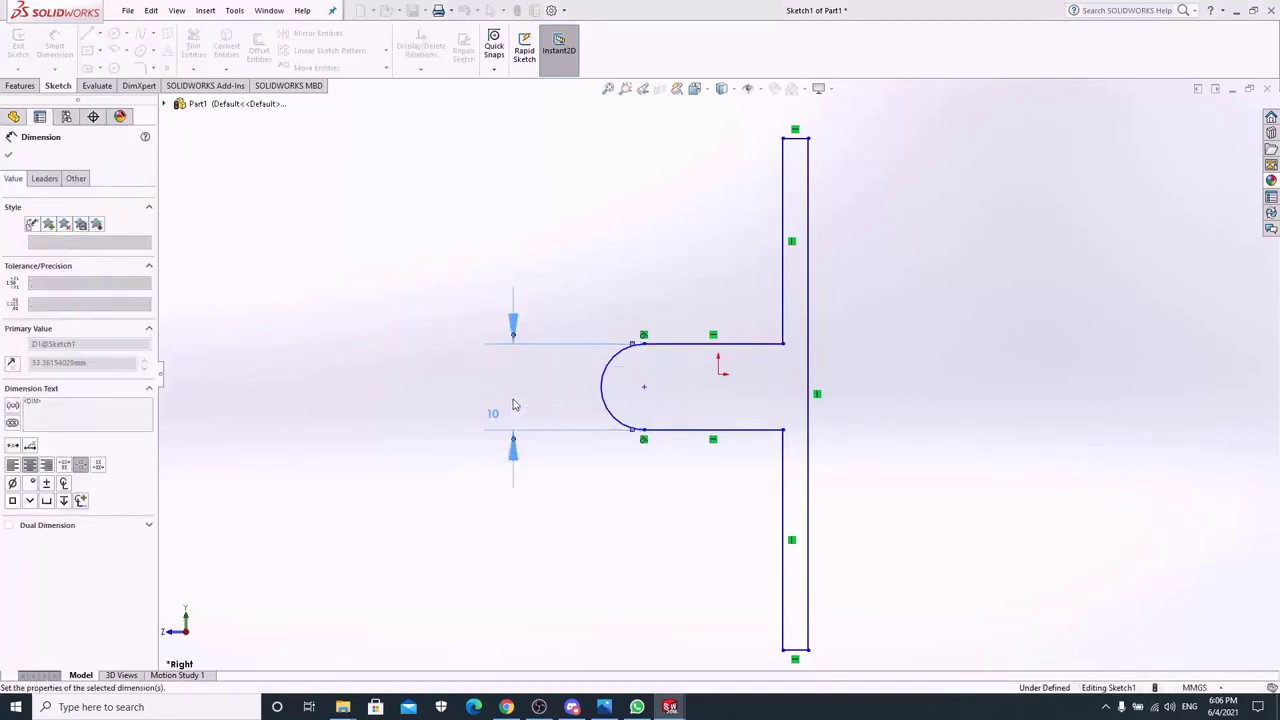
Step: Delete the bar's upper closing line and extend the bar upward by about 18 mm with two vertical lines and a new closing line
click(755, 286)
key(Delete)
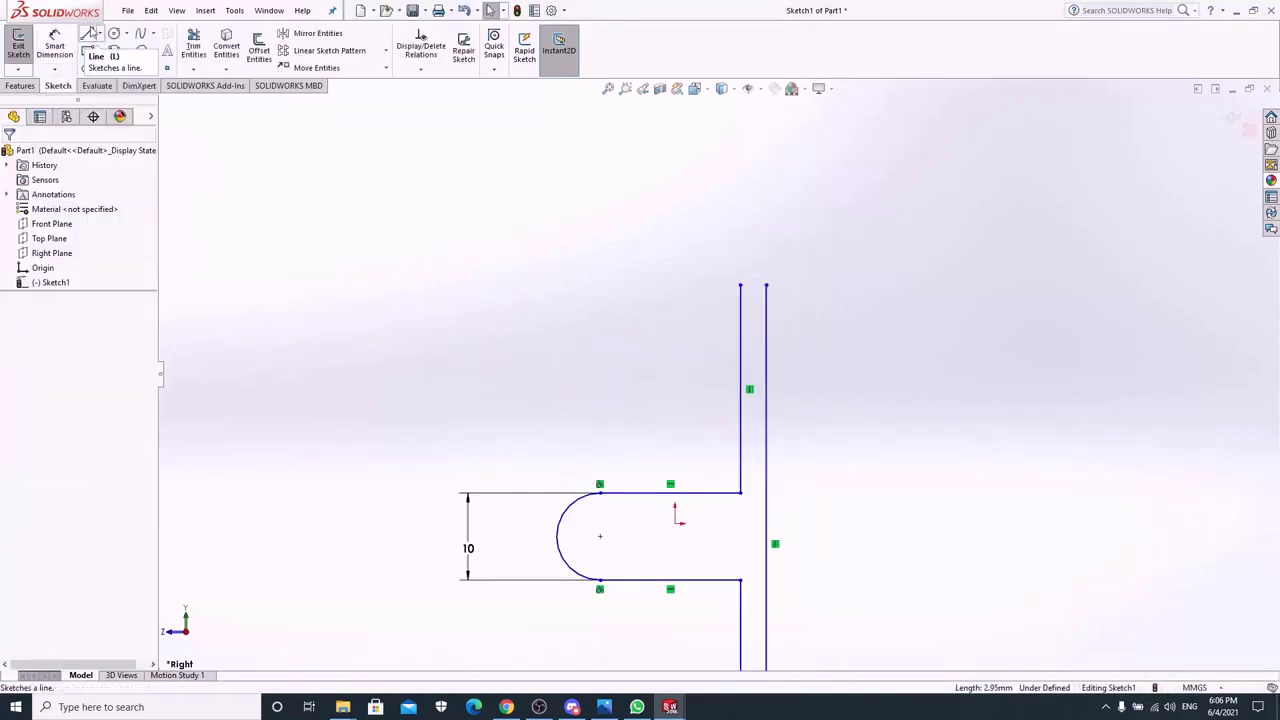
click(88, 33)
click(767, 284)
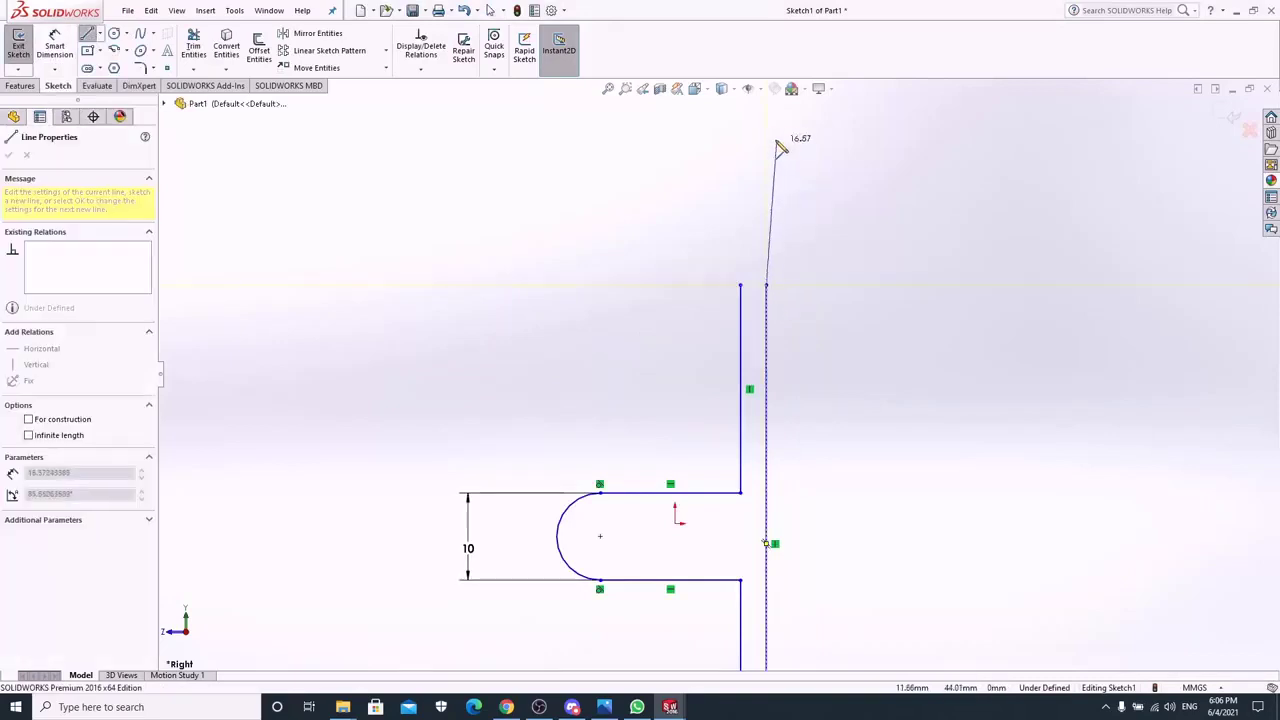
click(766, 125)
click(741, 125)
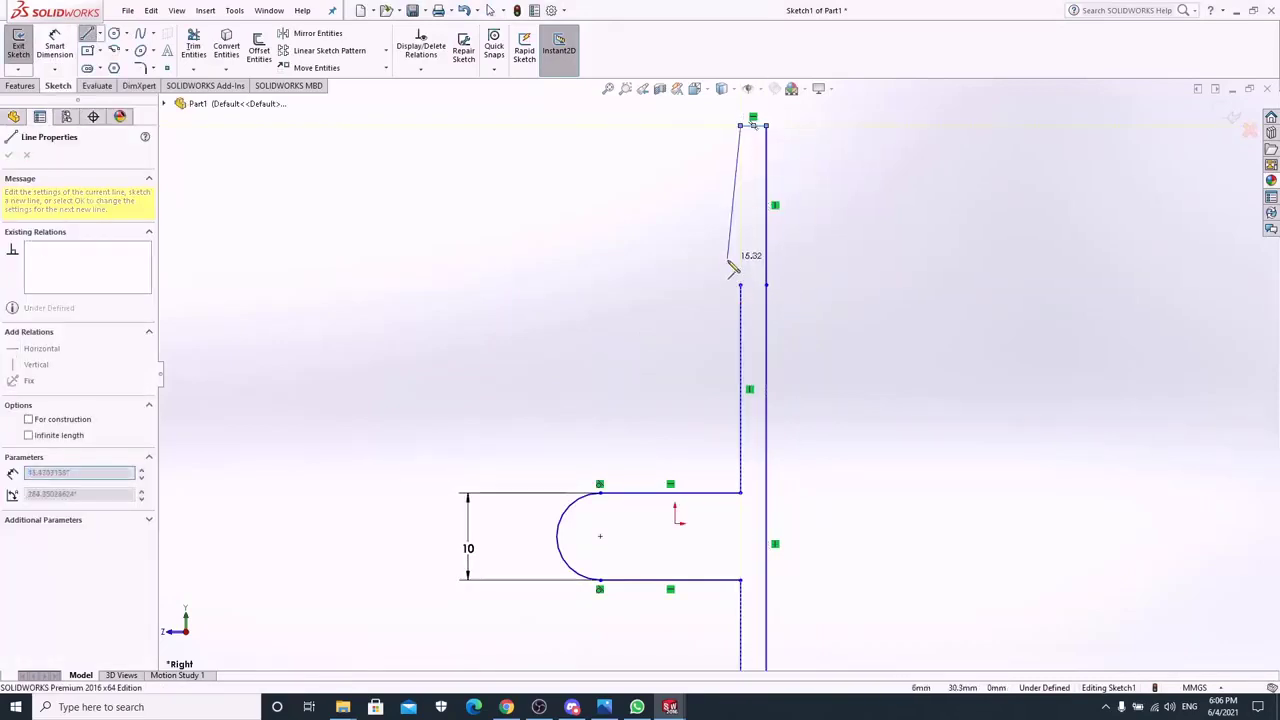
click(741, 289)
key(Escape)
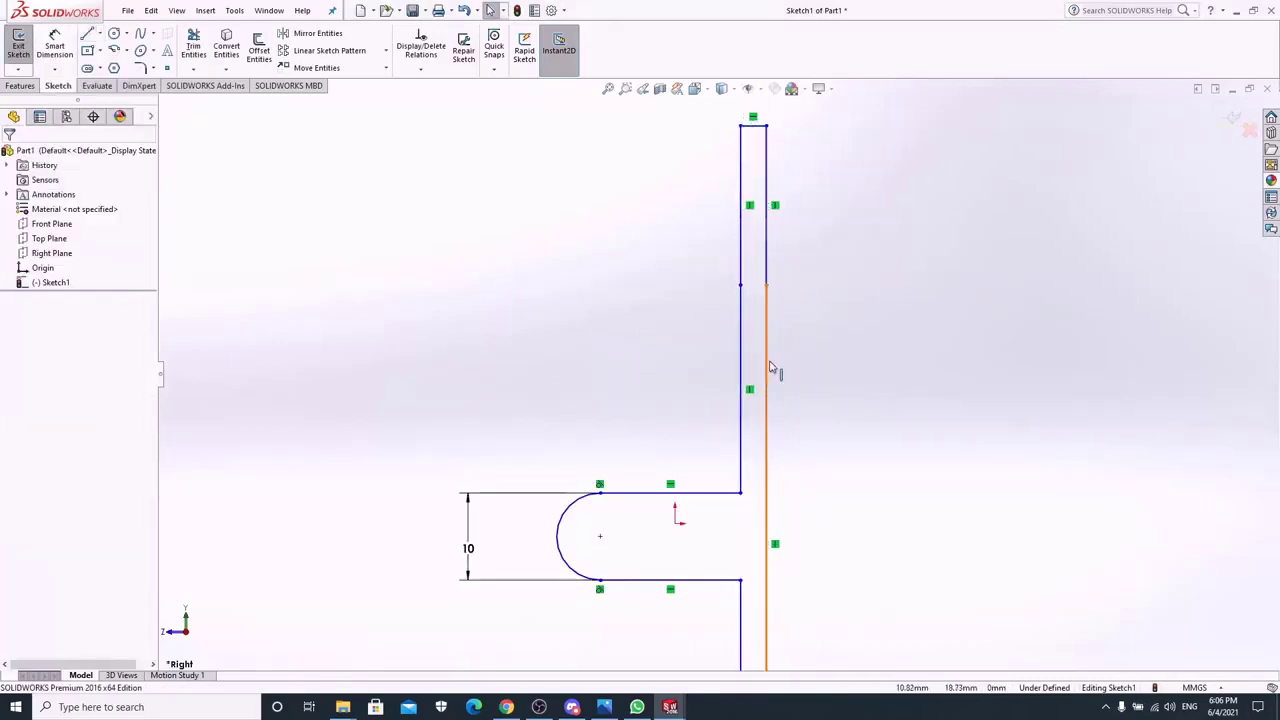
scroll(800, 390, up, 2)
key(d)
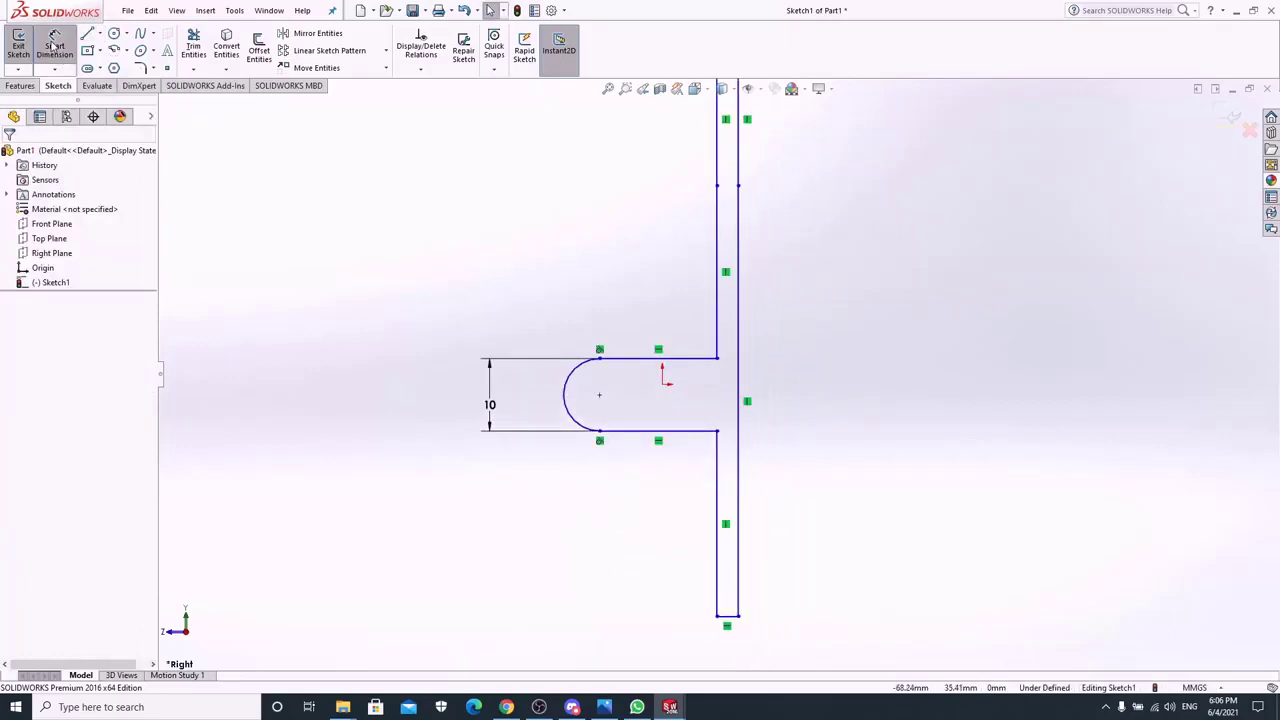
click(746, 343)
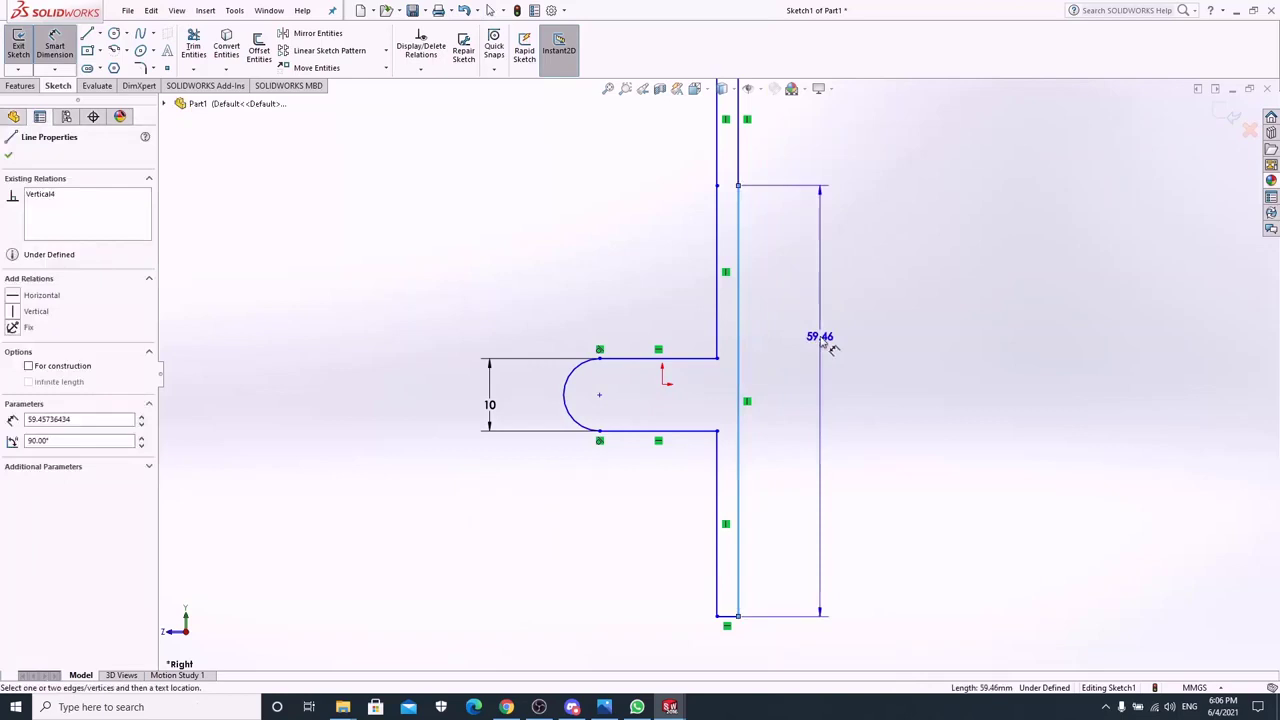
key(Escape)
key(Escape)
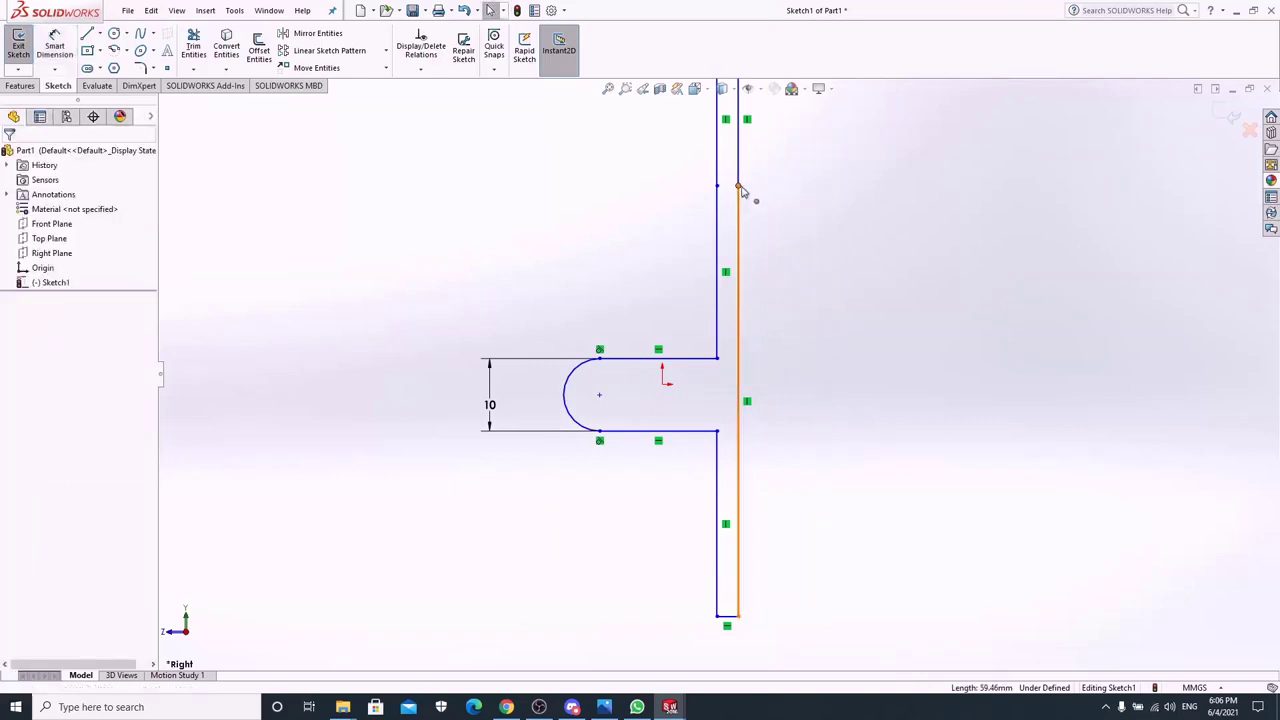
Step: Add a horizontal relation between the two points where the bar's upper extension starts
click(739, 187)
ctrl+click(716, 186)
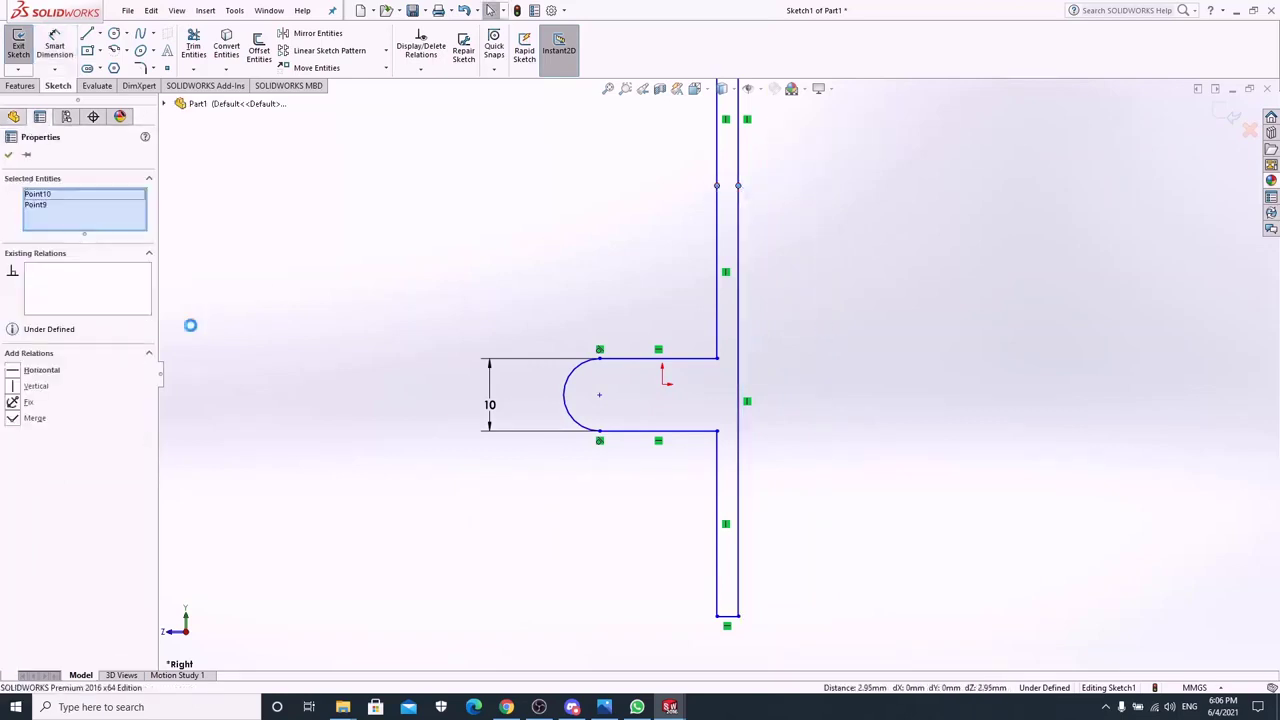
click(12, 372)
click(503, 229)
Step: Dimension the bar's long outer vertical line below the extension as 60 mm
key(d)
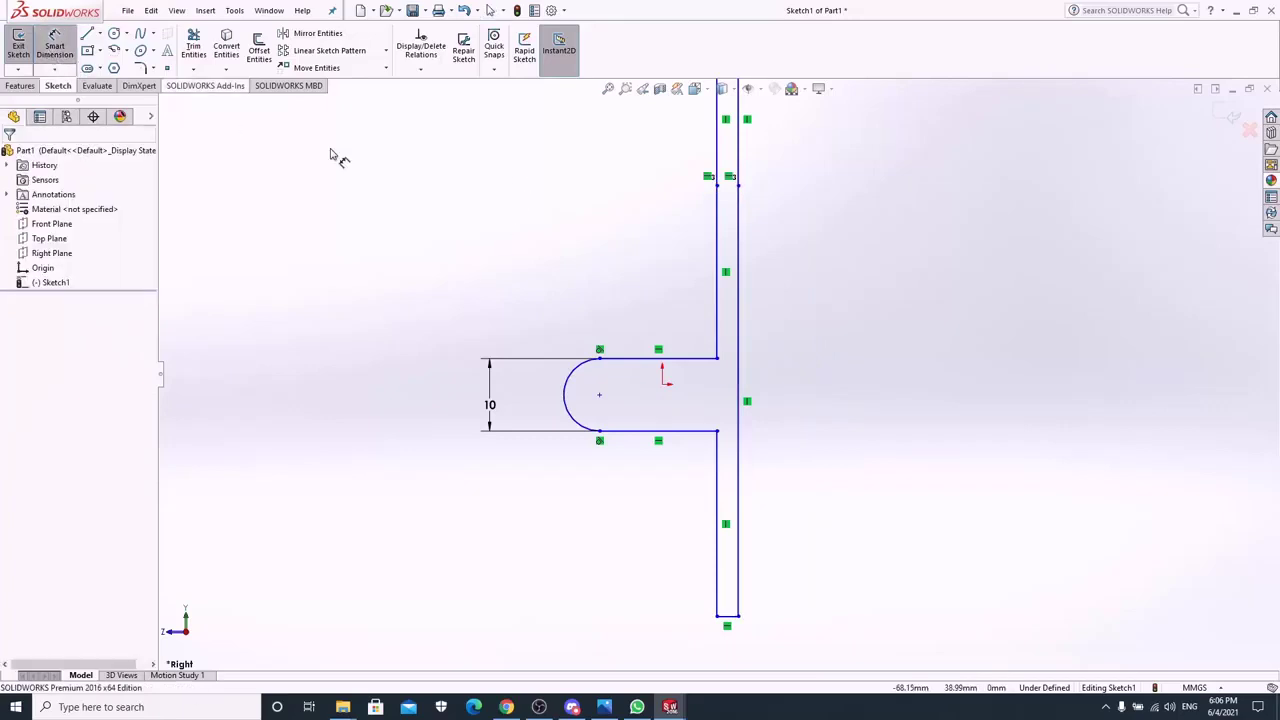
click(740, 305)
click(849, 336)
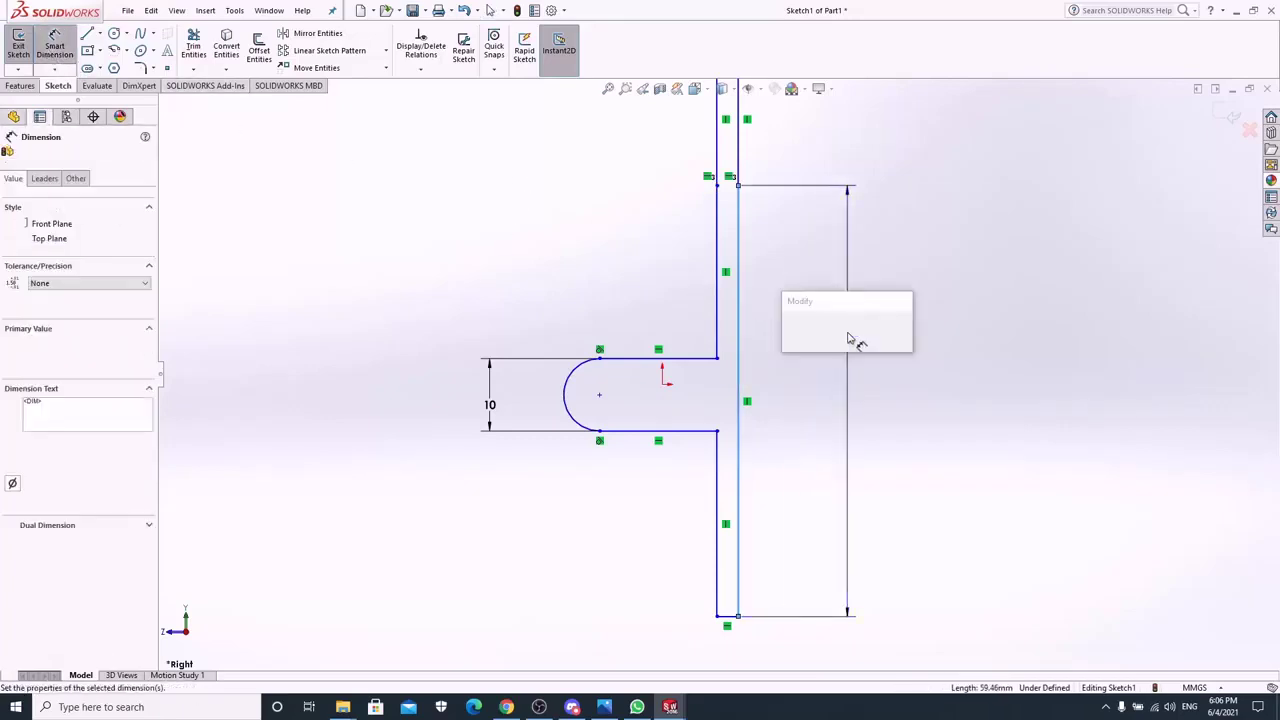
text(60)
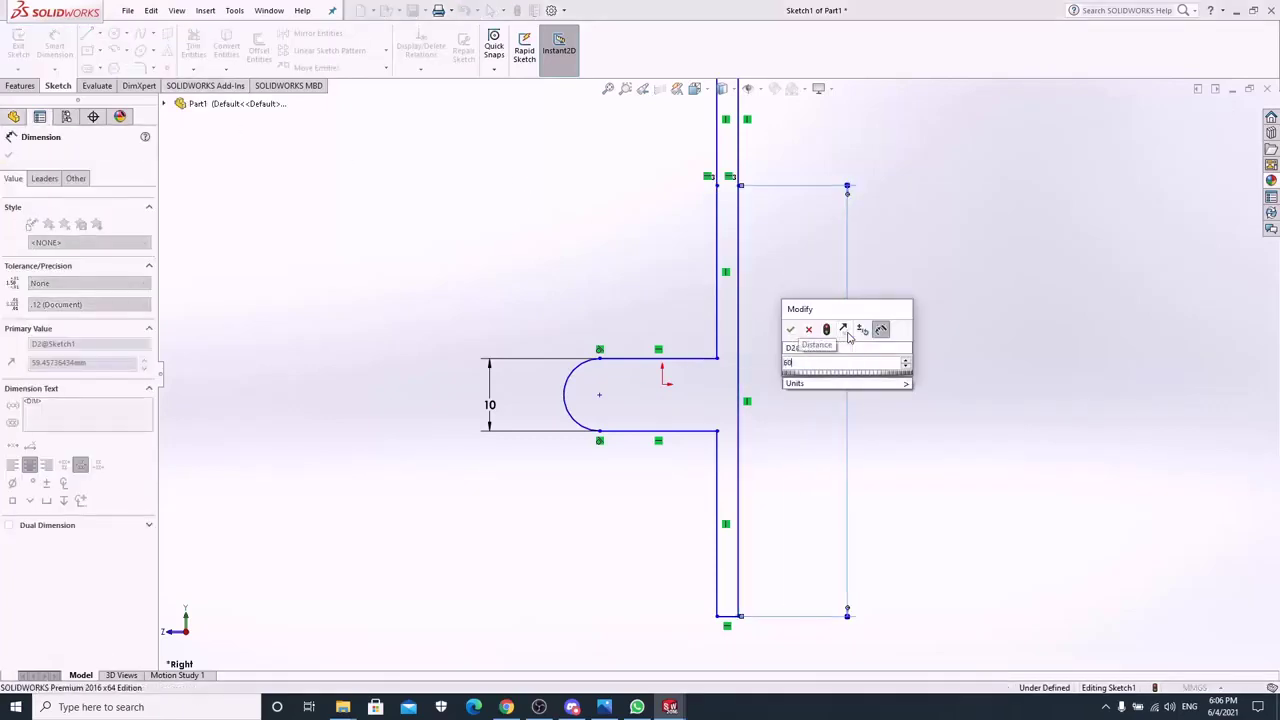
key(Return)
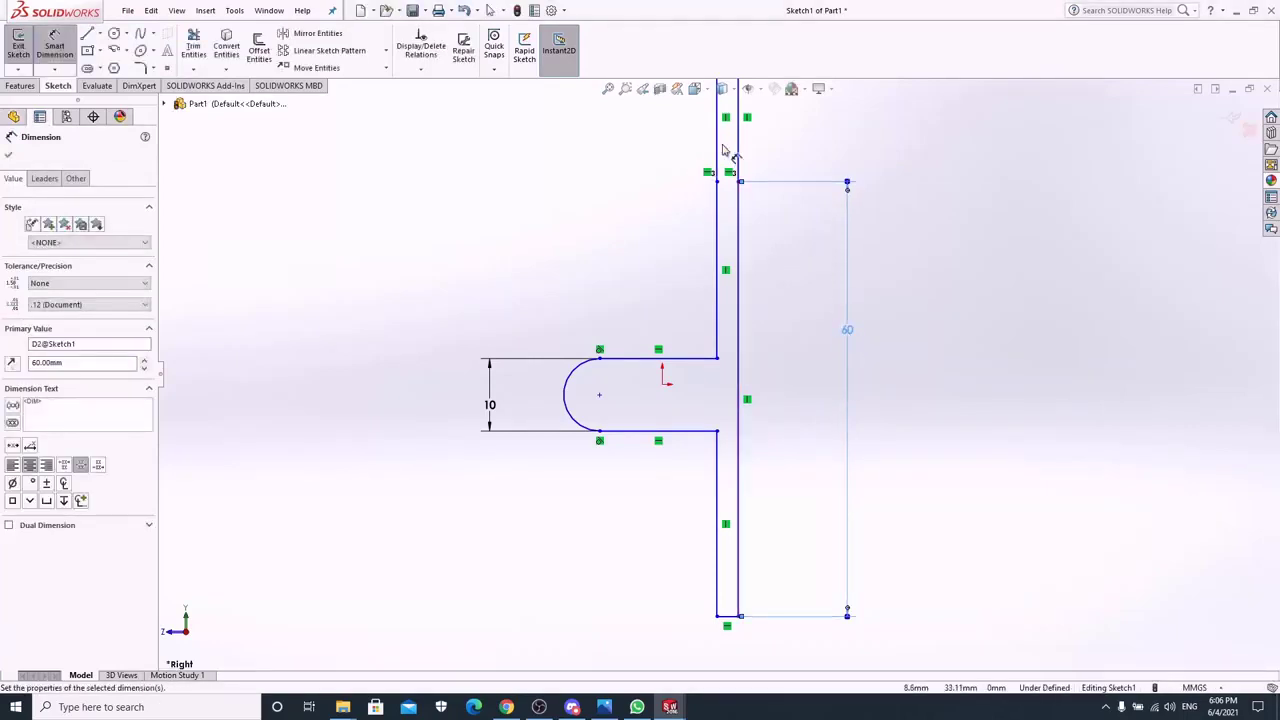
Step: Dimension the upper extension's inner vertical line as 25 mm and the distance between its two vertical lines as 2 mm
click(716, 160)
click(646, 133)
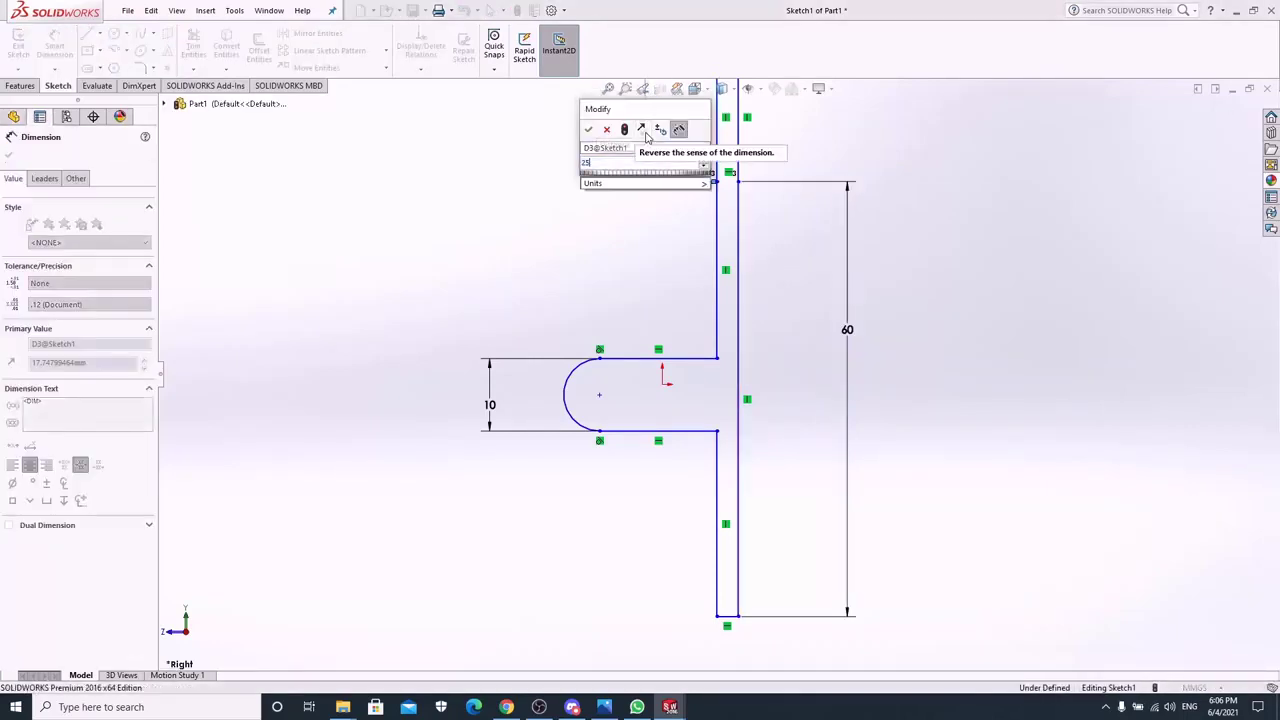
click(737, 165)
click(794, 183)
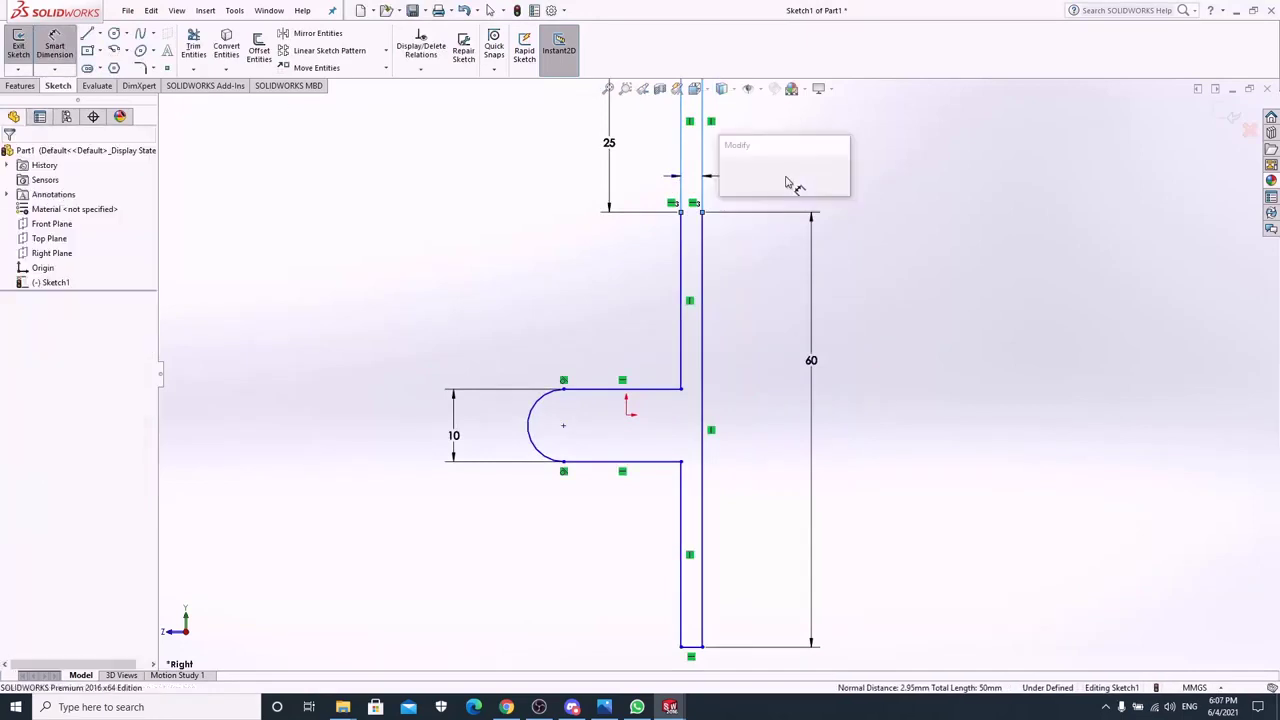
text(2)
key(Return)
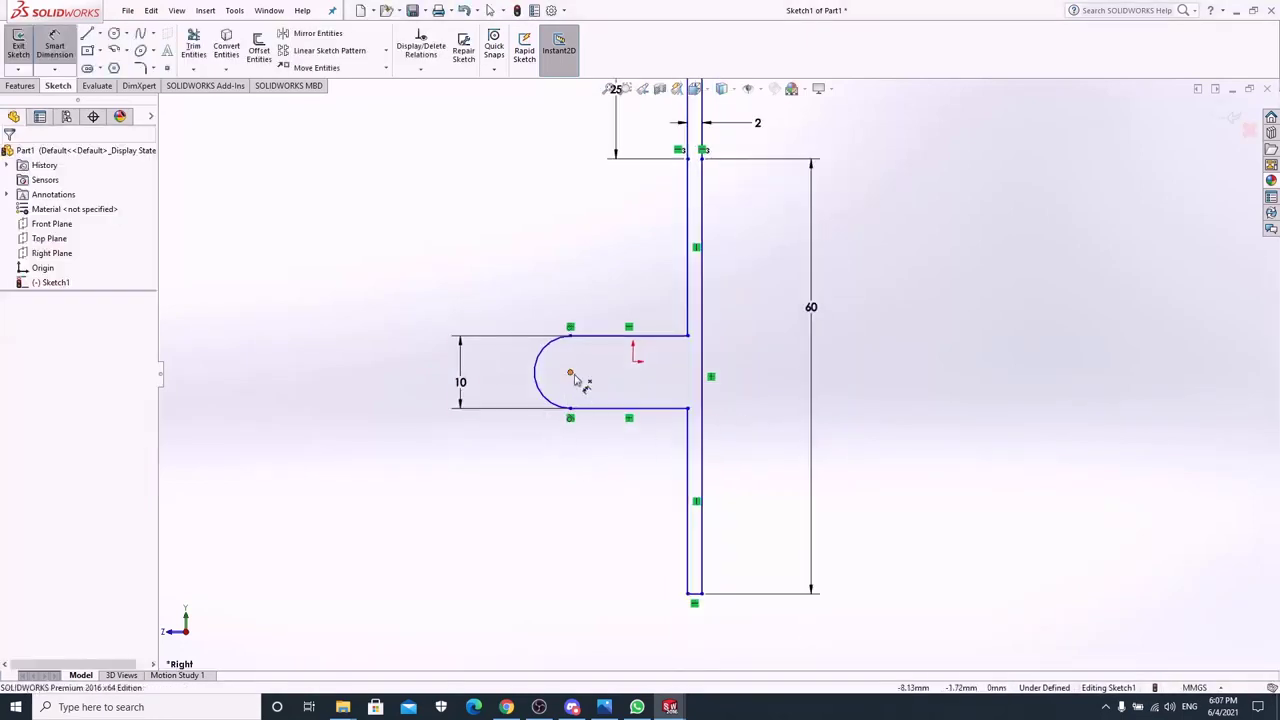
Step: Dimension the horizontal distance between the tab's arc centre and the origin as 10 mm
click(572, 375)
click(634, 362)
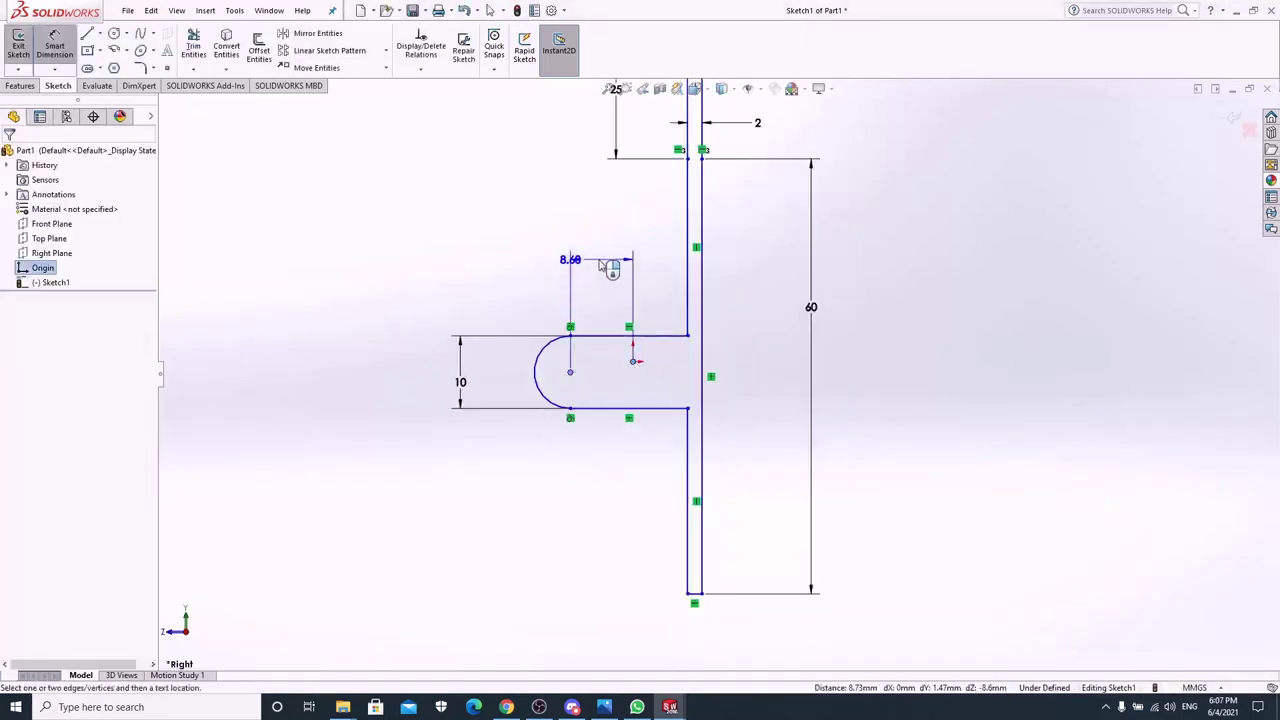
click(605, 262)
text(10)
key(Return)
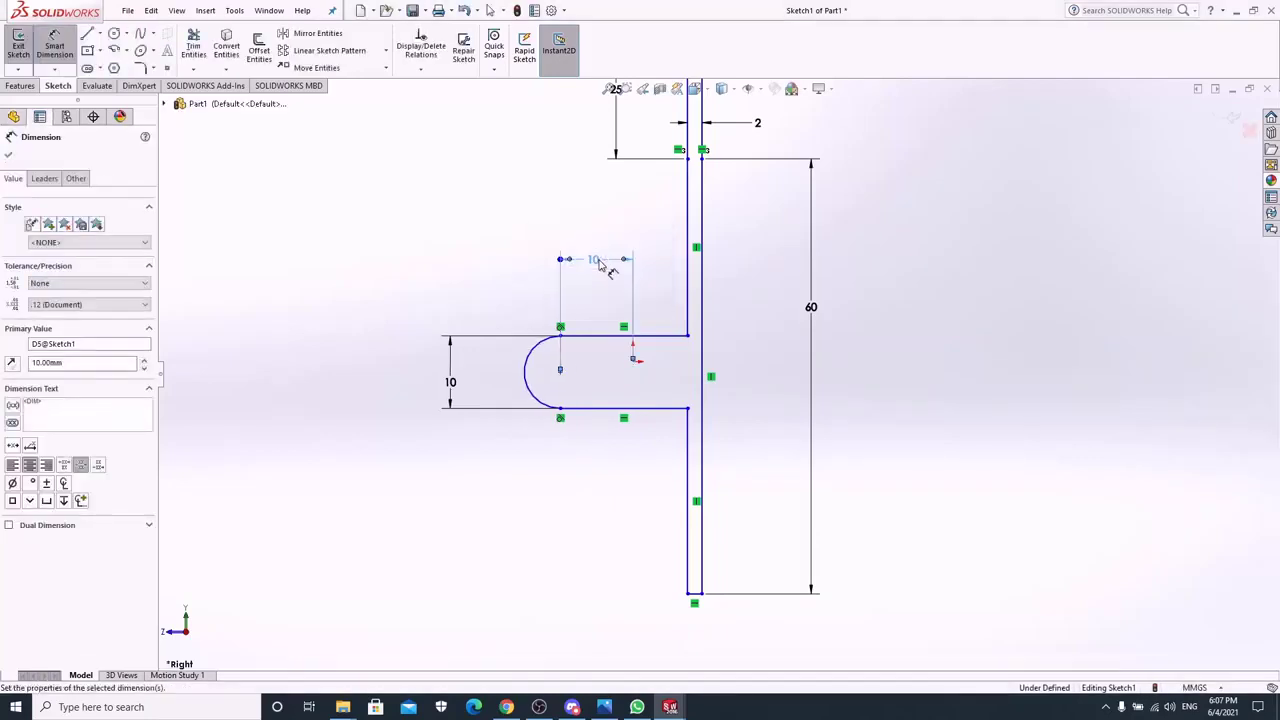
Step: Dimension the vertical distance between the tab's upper line and the origin as 5 mm
click(622, 345)
click(490, 362)
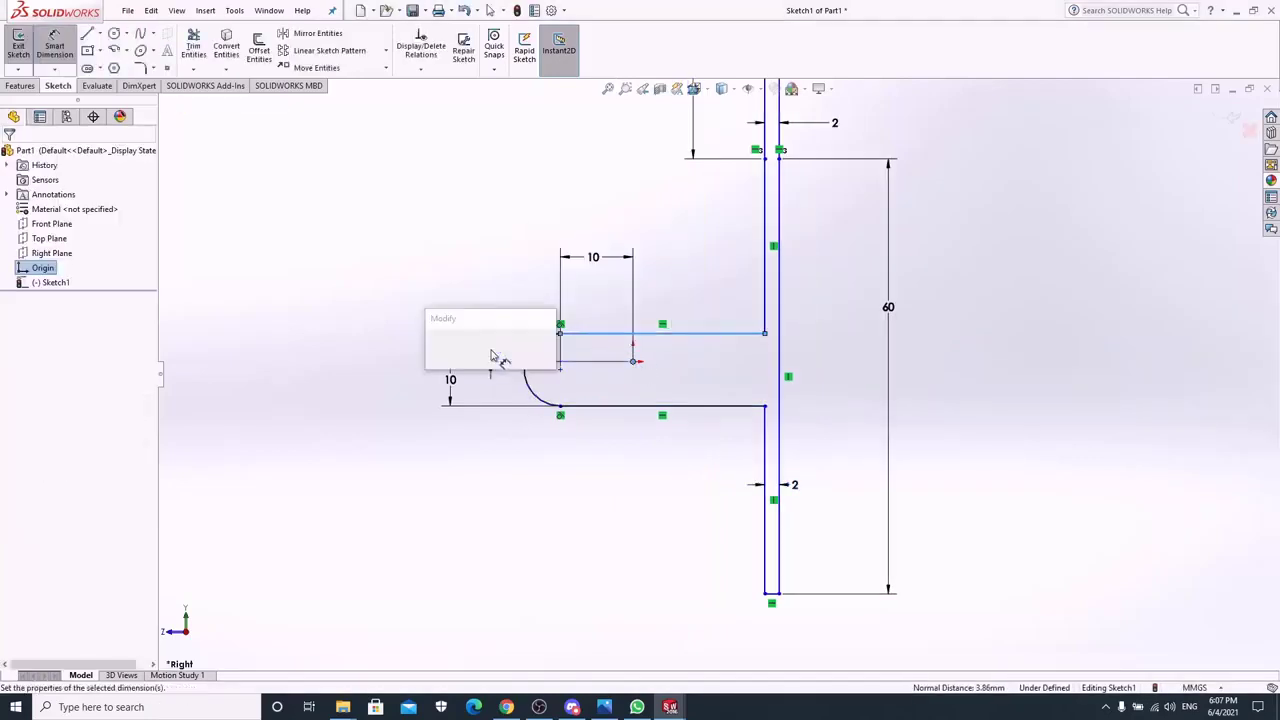
text(5)
key(Return)
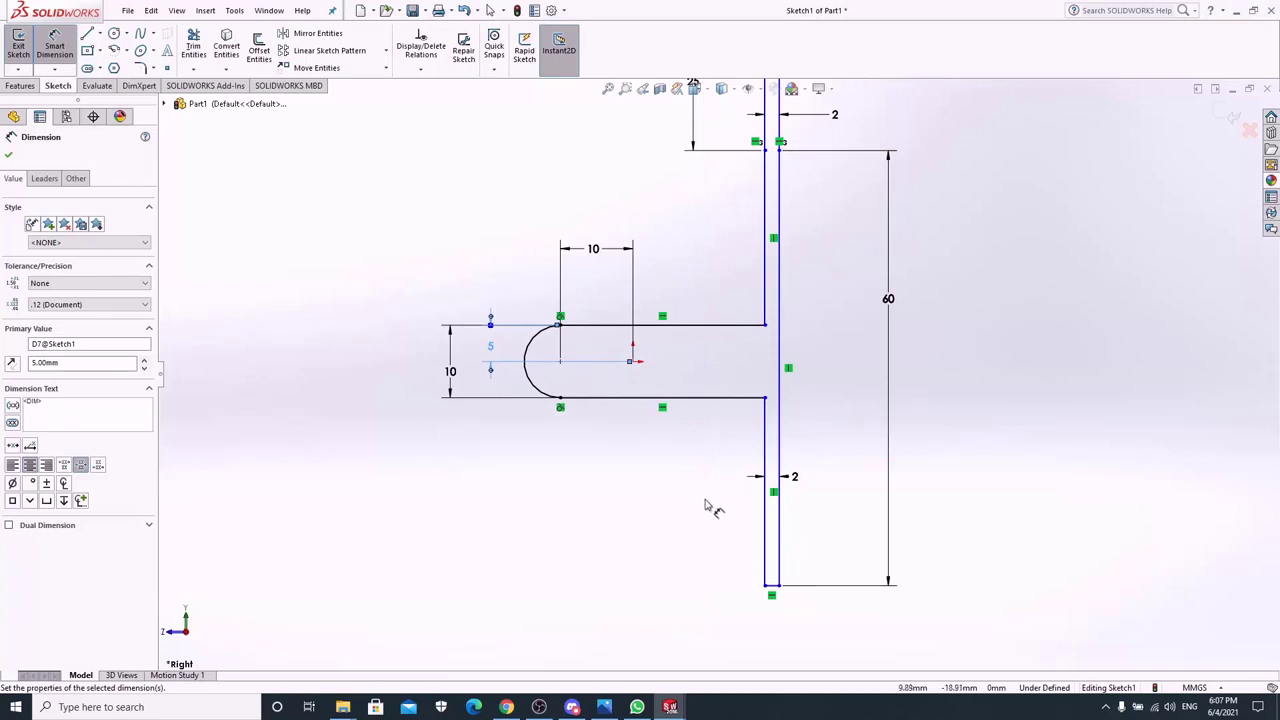
Step: Draw two circles about 6 mm in diameter inside the tab, one on the arc's centre and one near the bar, level with the origin
key(Escape)
click(114, 33)
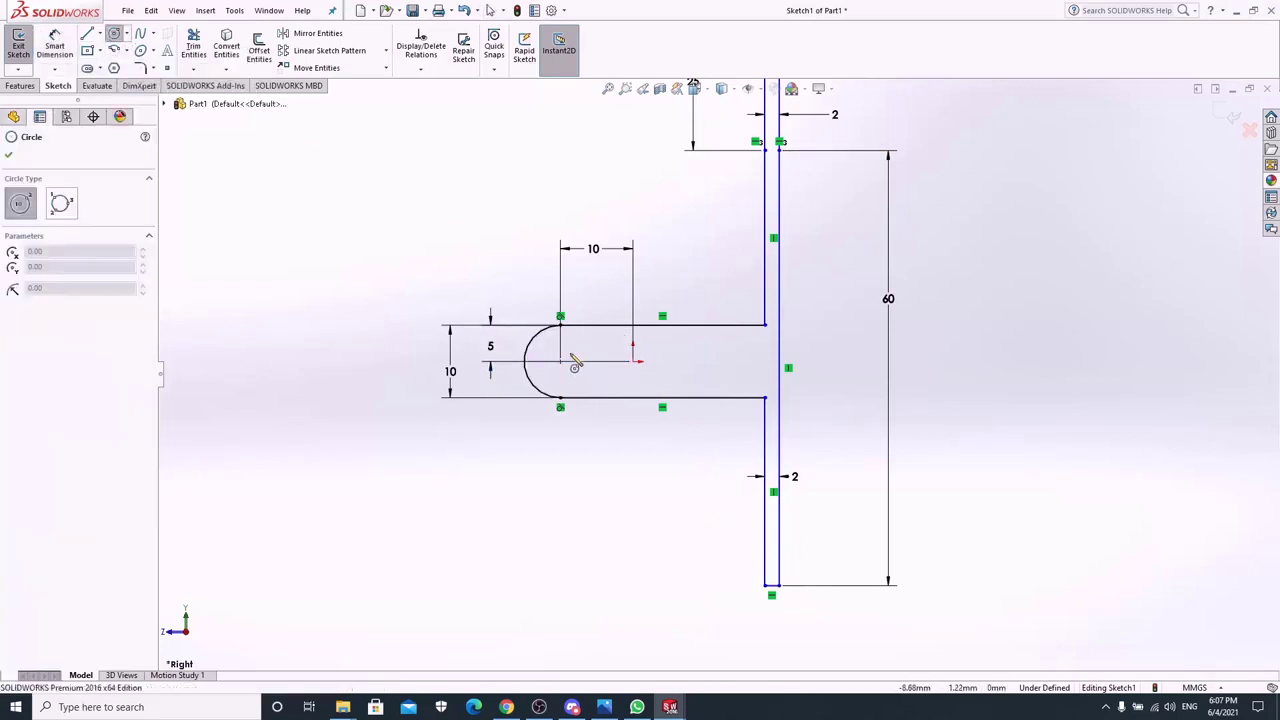
click(560, 361)
click(582, 364)
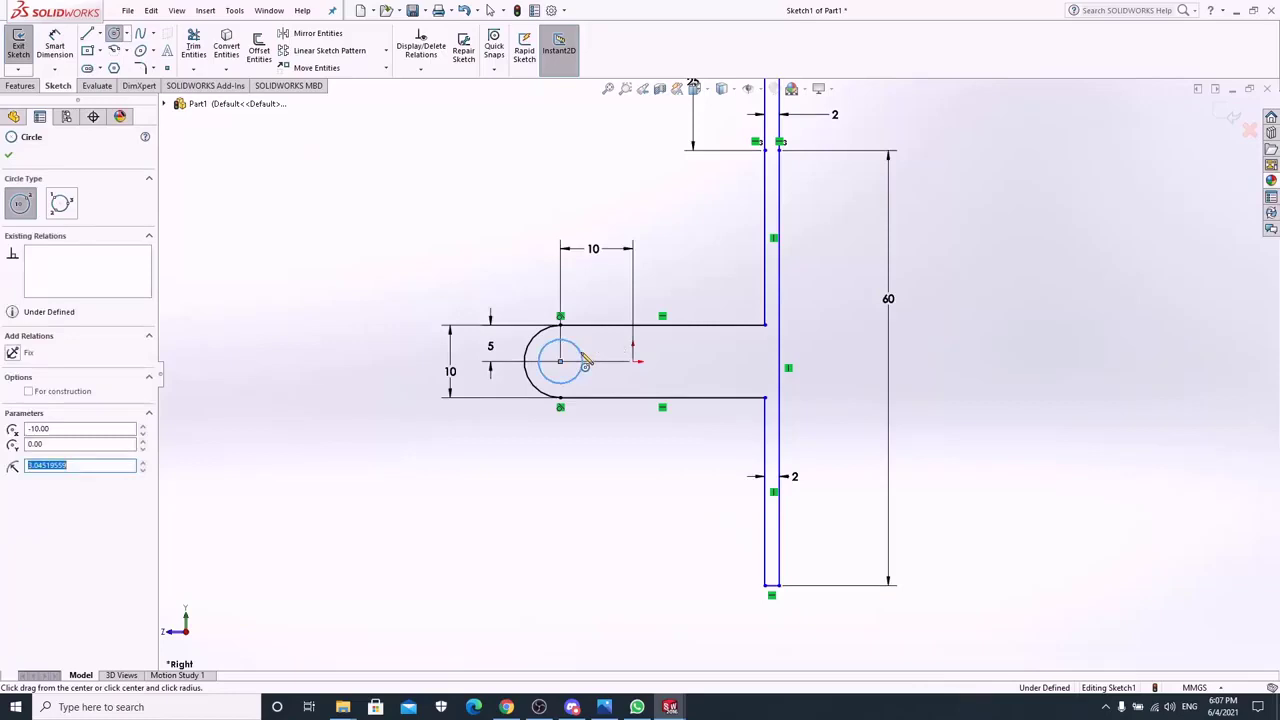
click(724, 362)
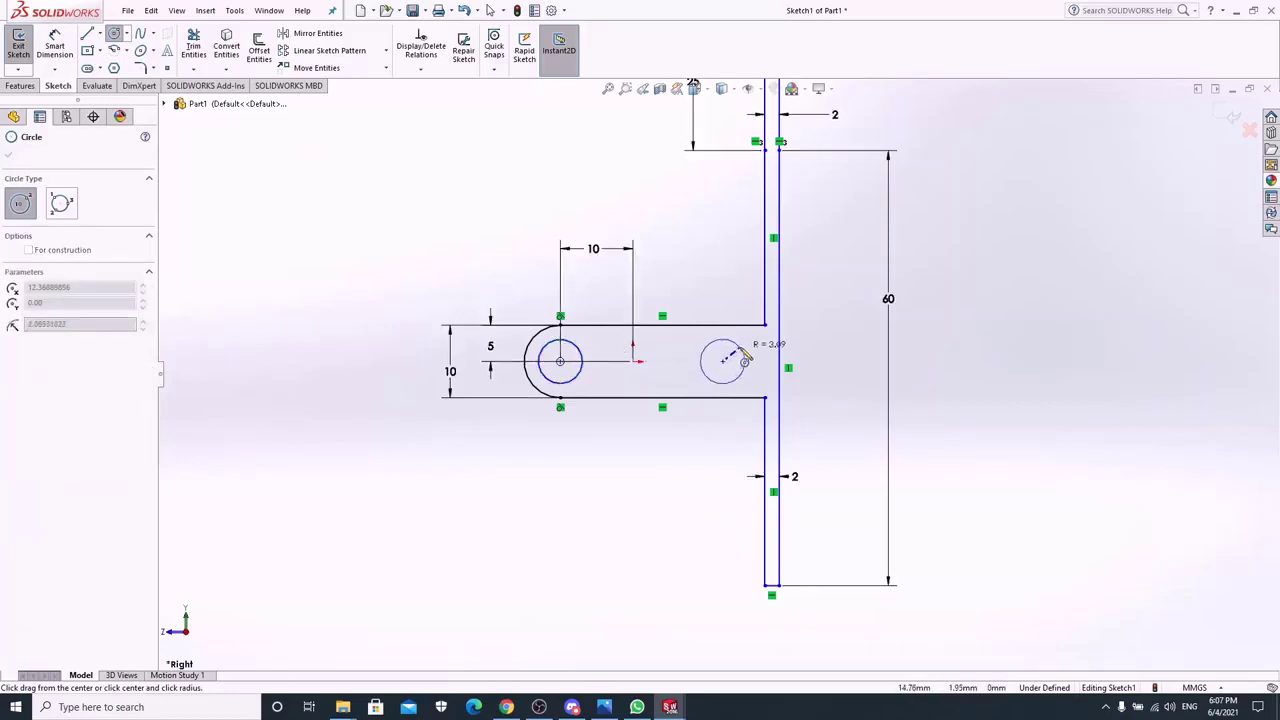
click(744, 358)
key(Escape)
Step: Dimension the diameters of both circles in the tab as 5 mm
click(68, 38)
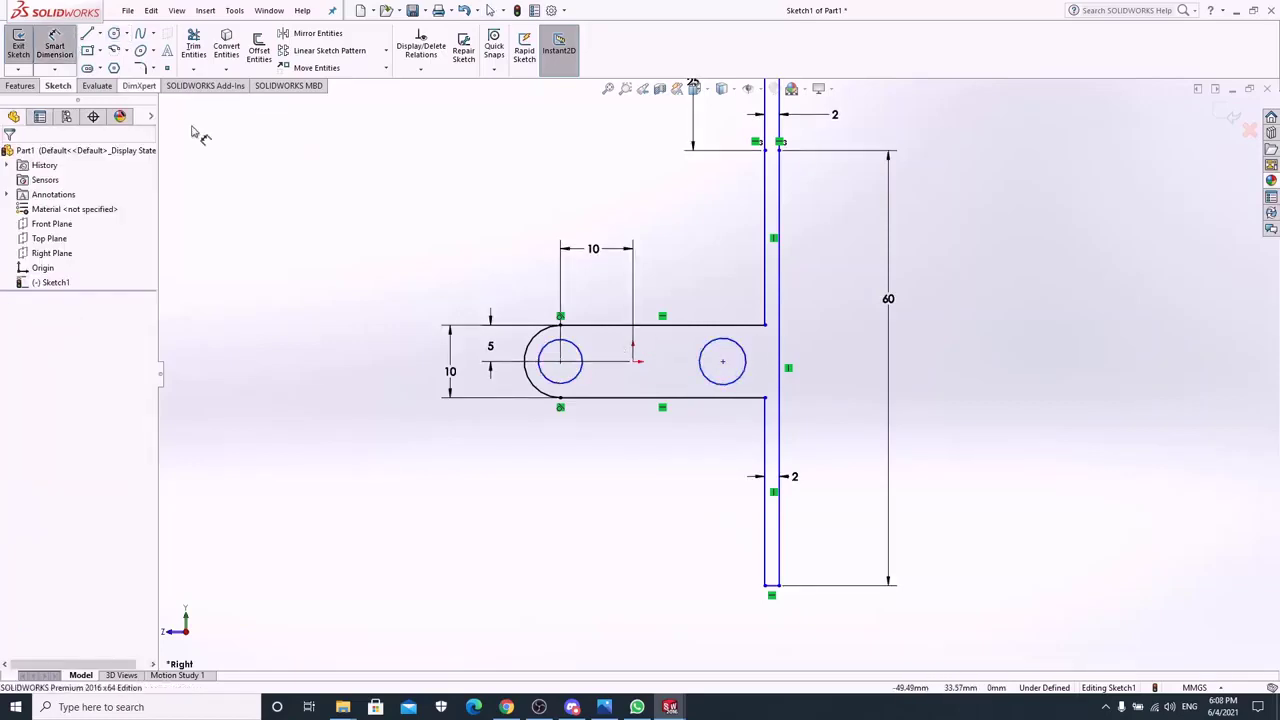
click(580, 354)
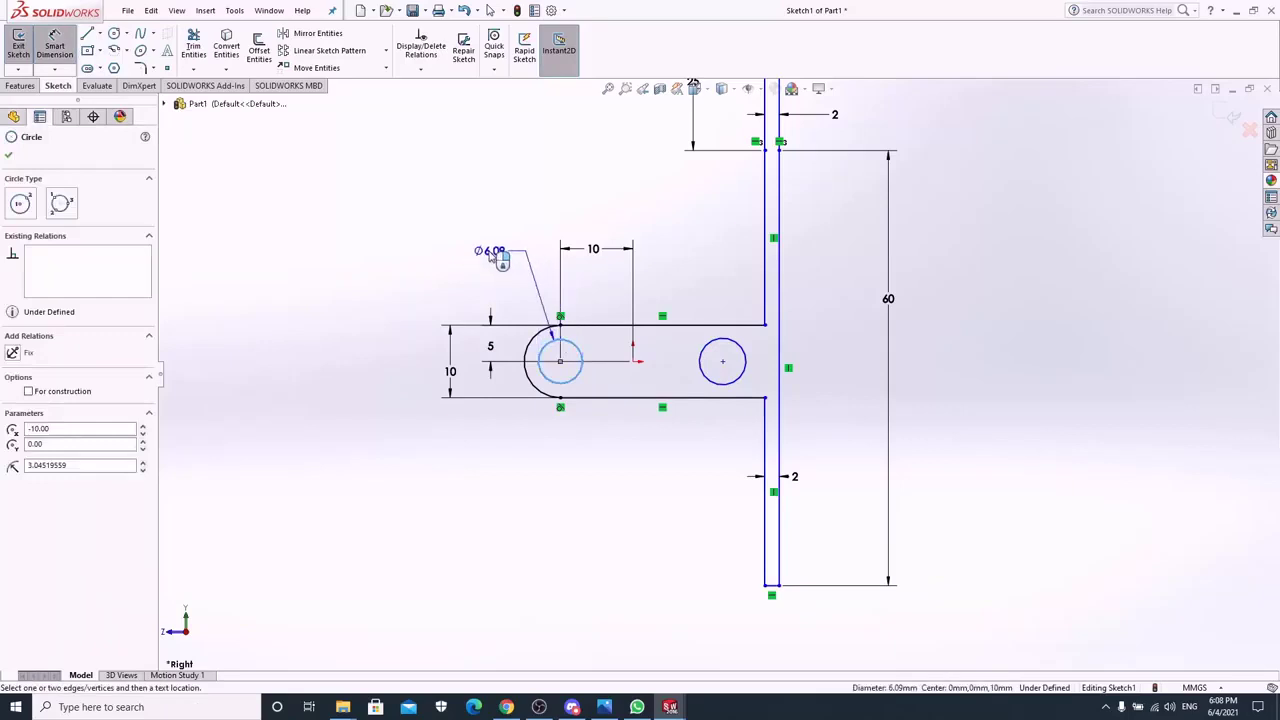
click(497, 255)
text(5)
key(Return)
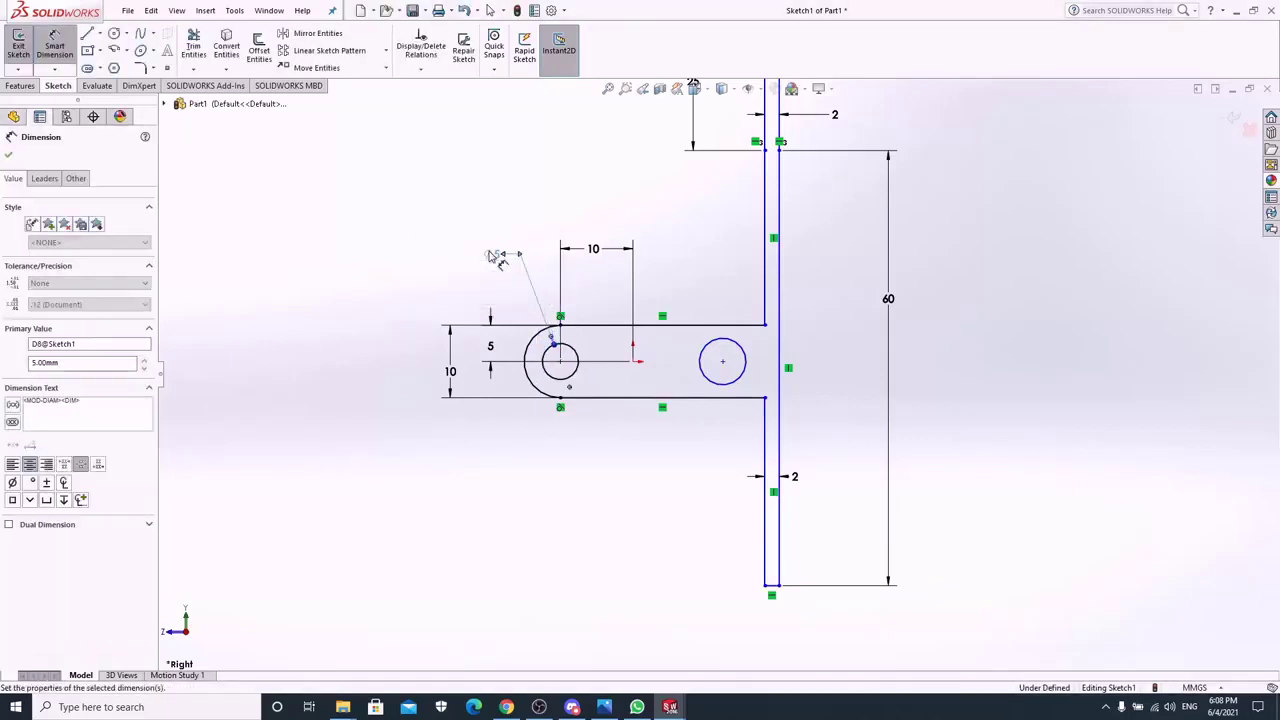
click(734, 343)
click(736, 258)
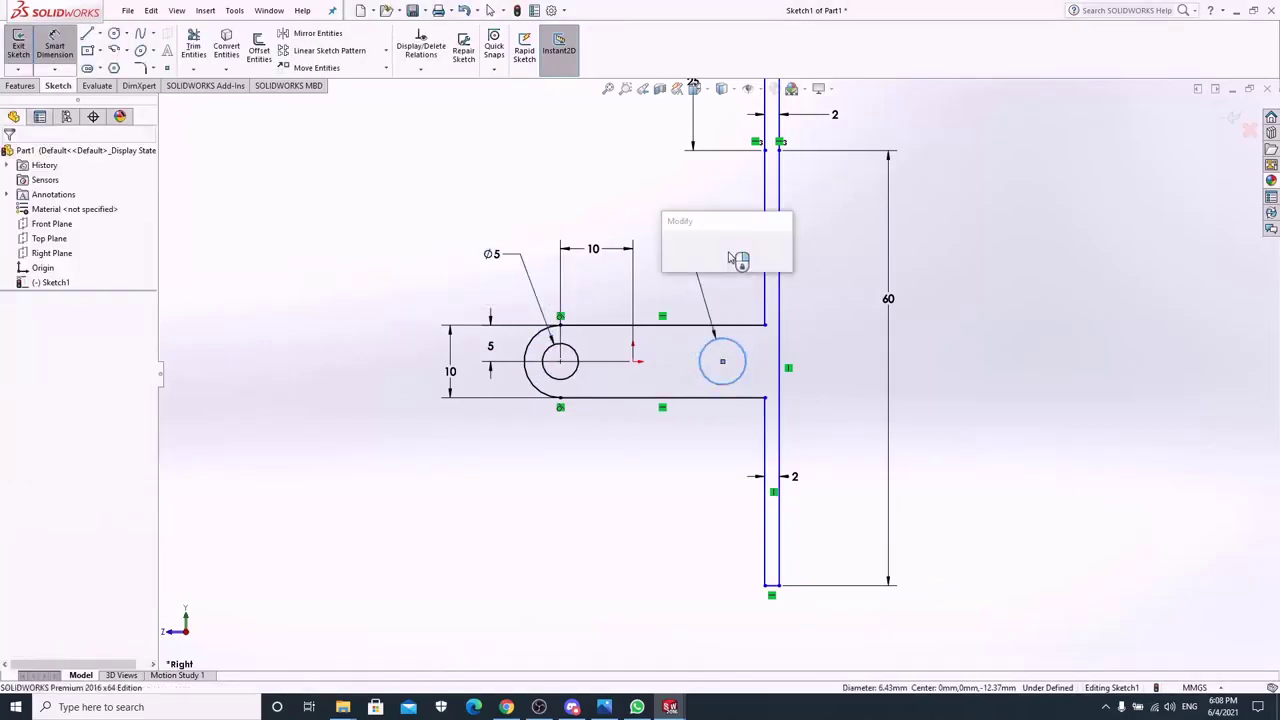
text(5)
key(Return)
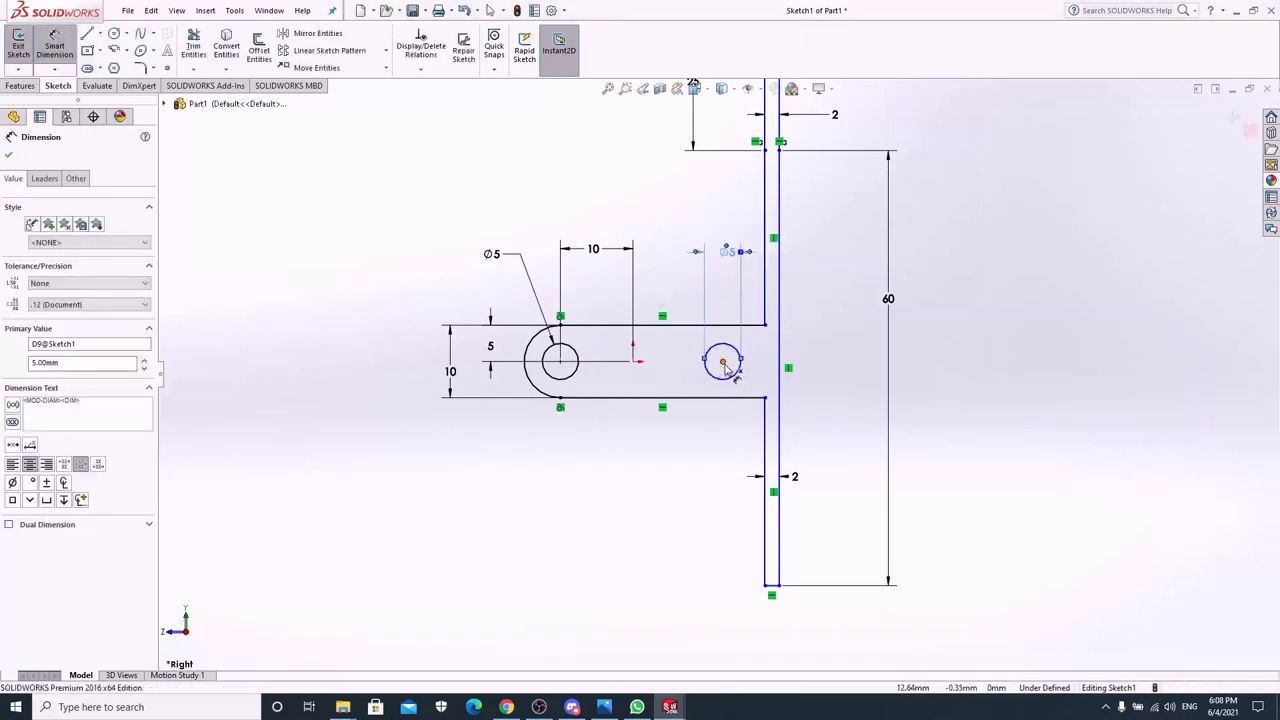
Step: Dimension the horizontal distance from the origin to the centre of the circle near the bar as 10 mm
click(722, 362)
click(633, 366)
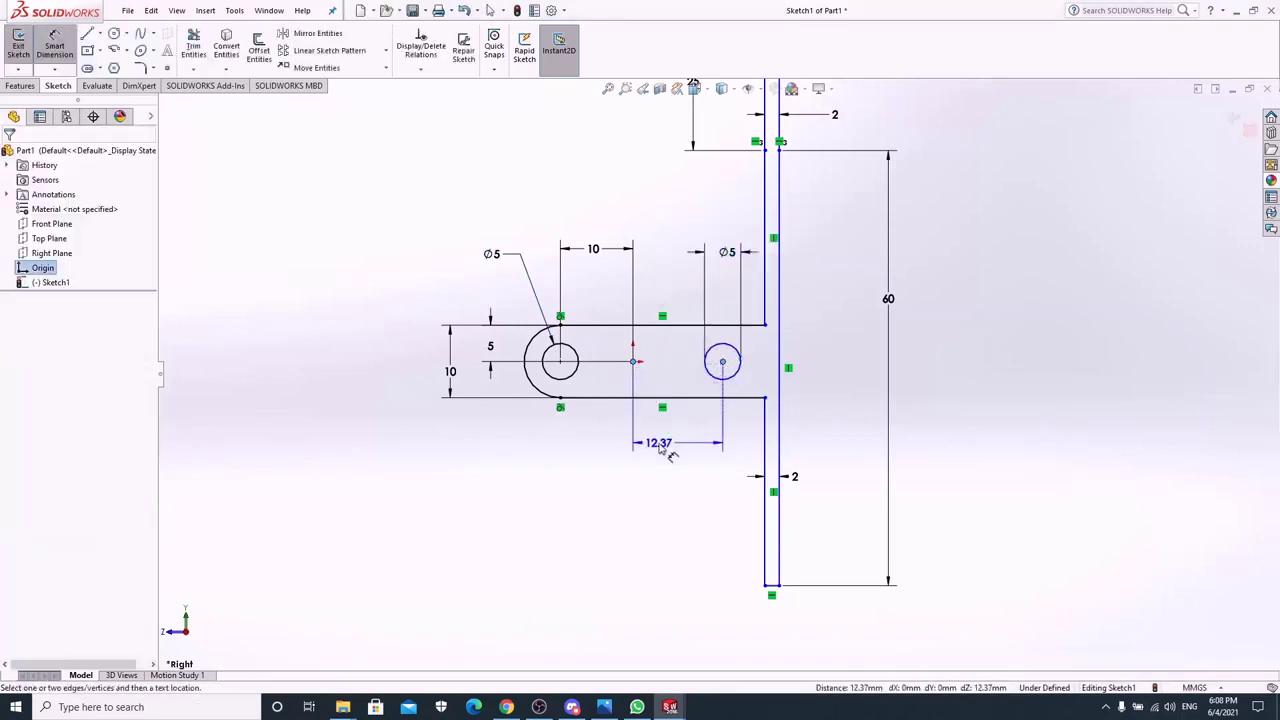
click(697, 462)
text(10)
key(Return)
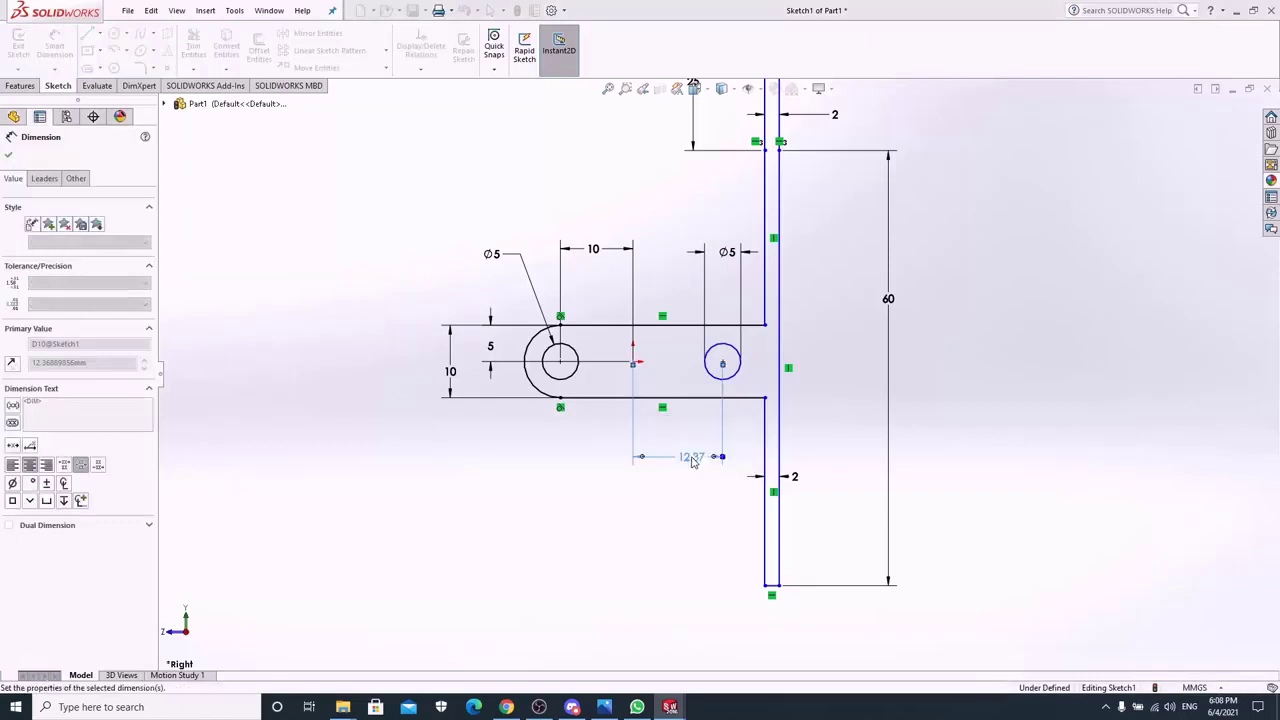
key(Escape)
Step: Add a horizontal relation between the origin and the centre of the circle near the bar
click(705, 363)
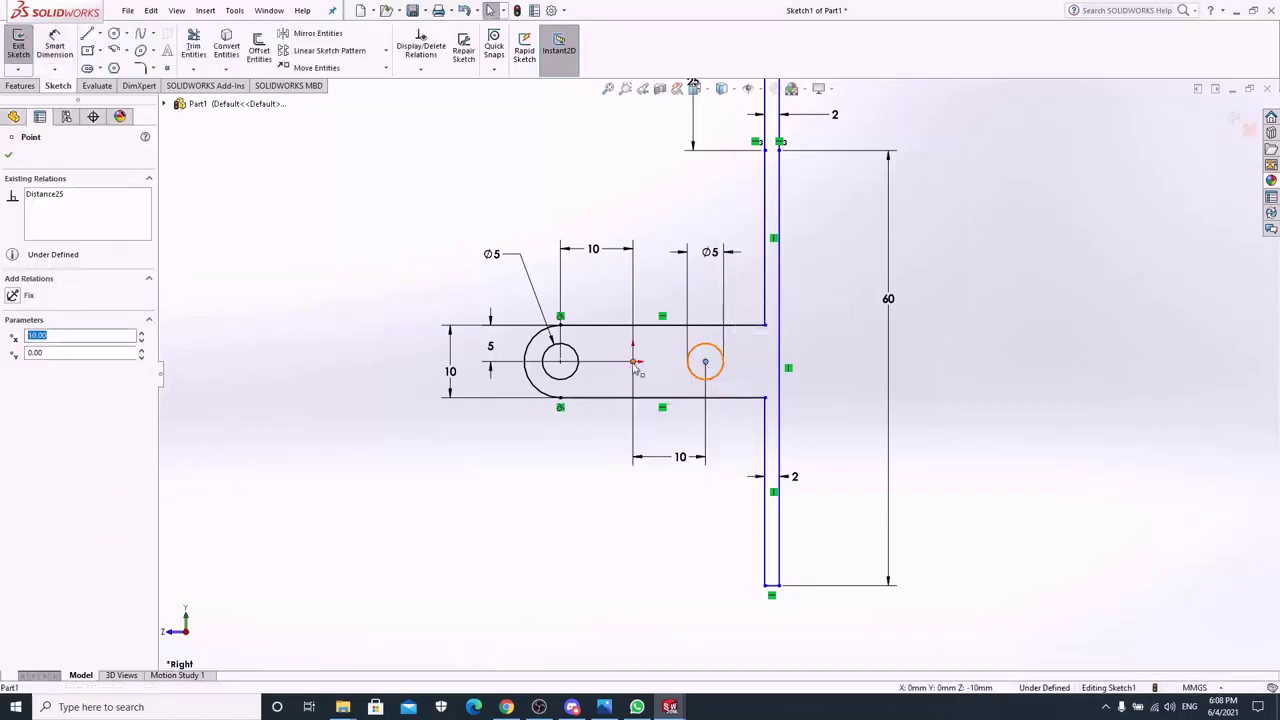
ctrl+click(633, 362)
click(14, 369)
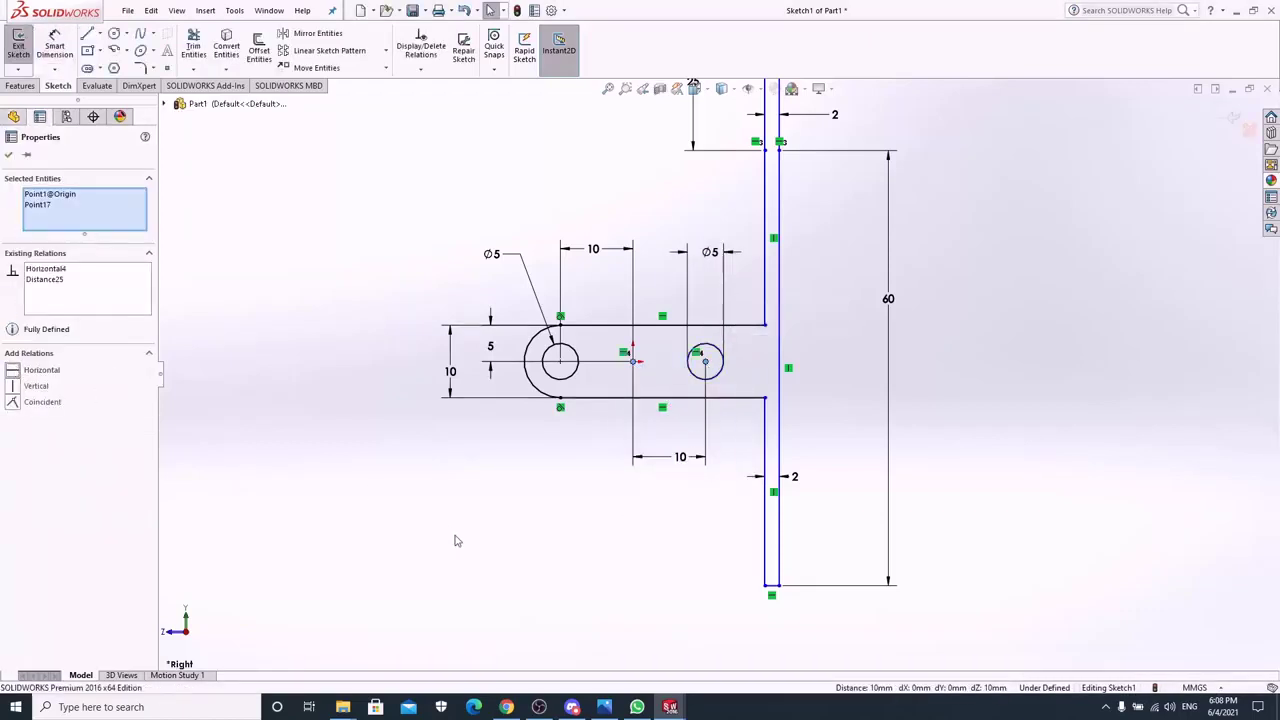
click(454, 537)
Step: Dimension the horizontal distance from the centre of the circle near the bar to the tab's upper inner corner as 8 mm
click(55, 37)
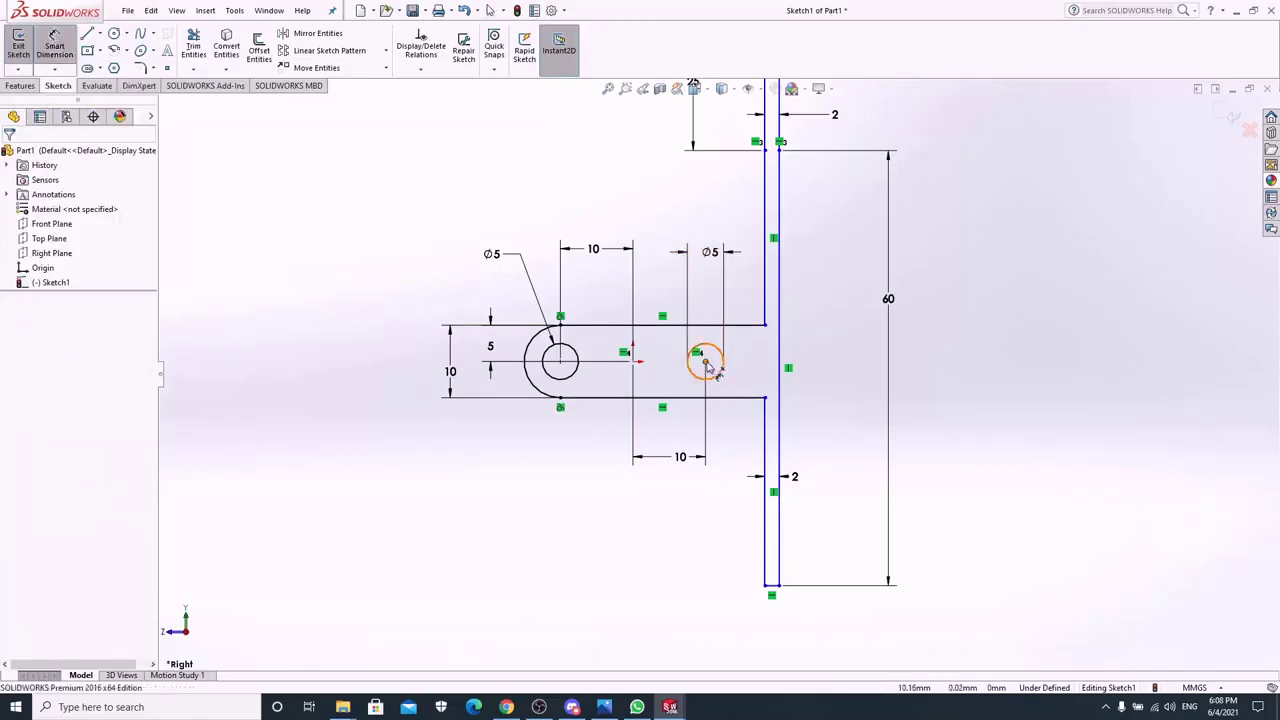
click(705, 361)
click(765, 330)
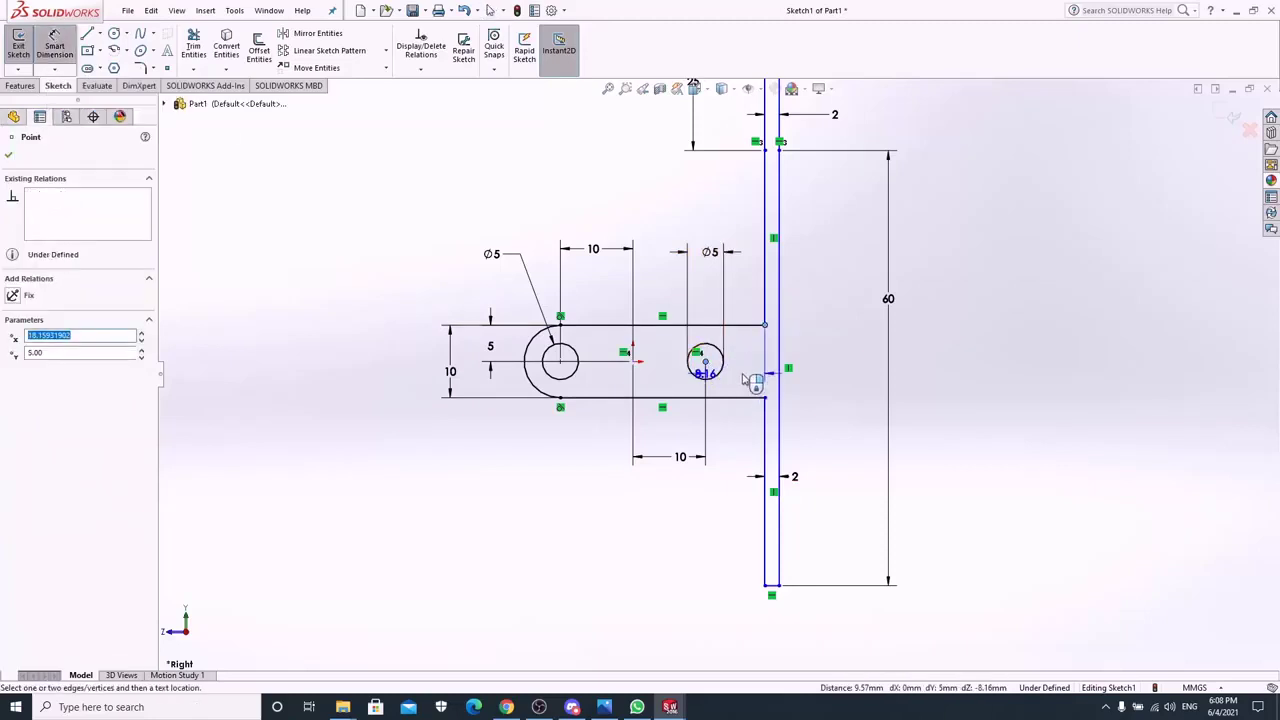
click(745, 380)
text(8.15931902mm)
key(Return)
key(Escape)
key(f)
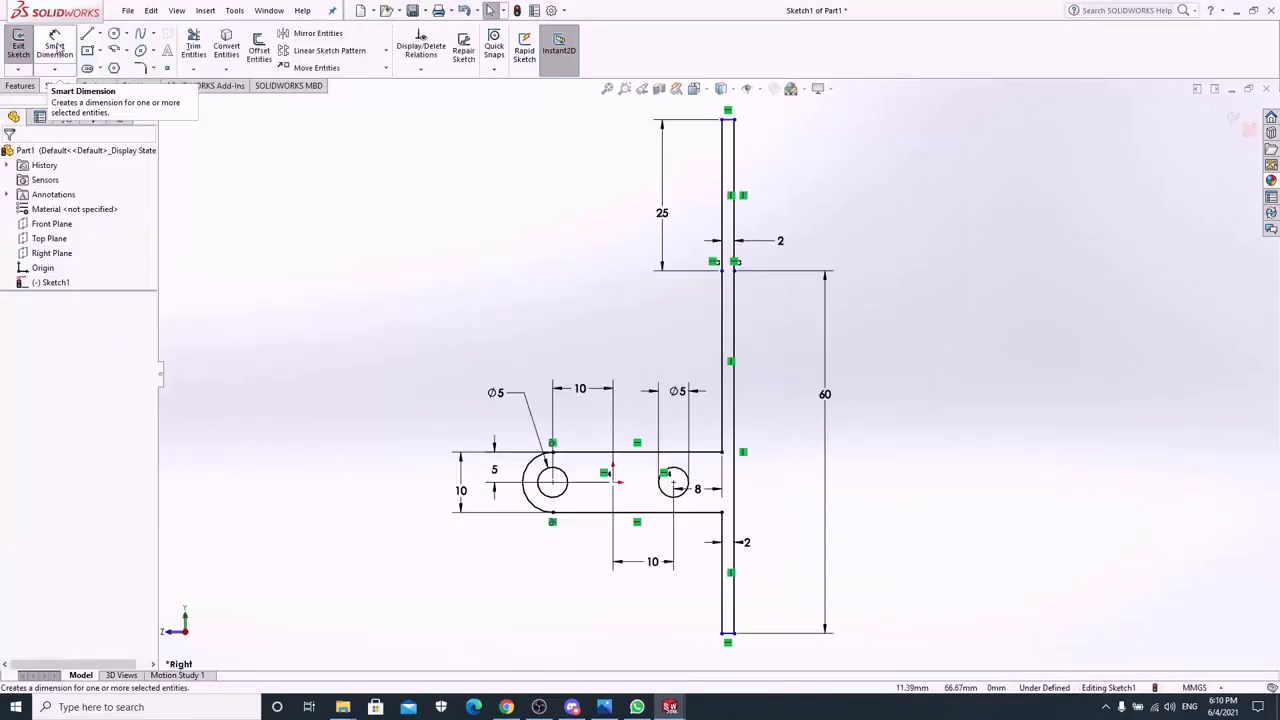
Step: Dimension the vertical distance from the origin to the point where the bar's upper extension starts as 30 mm
click(55, 45)
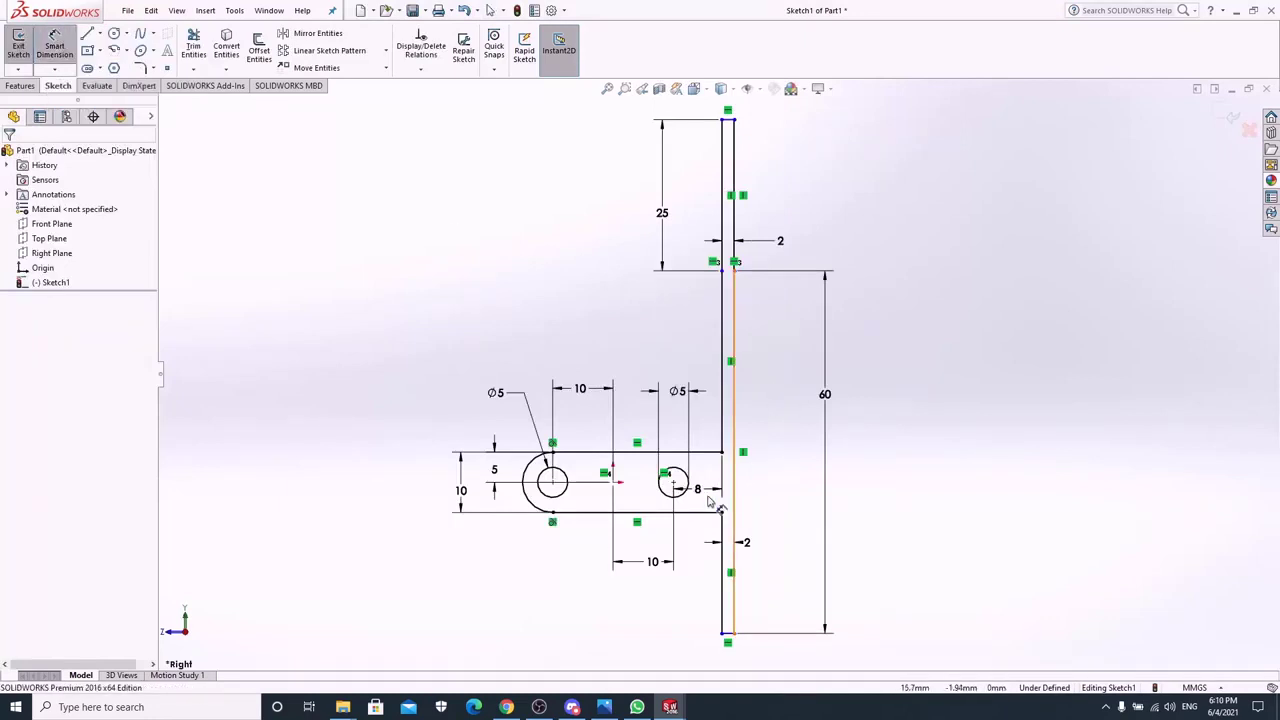
click(614, 485)
click(722, 278)
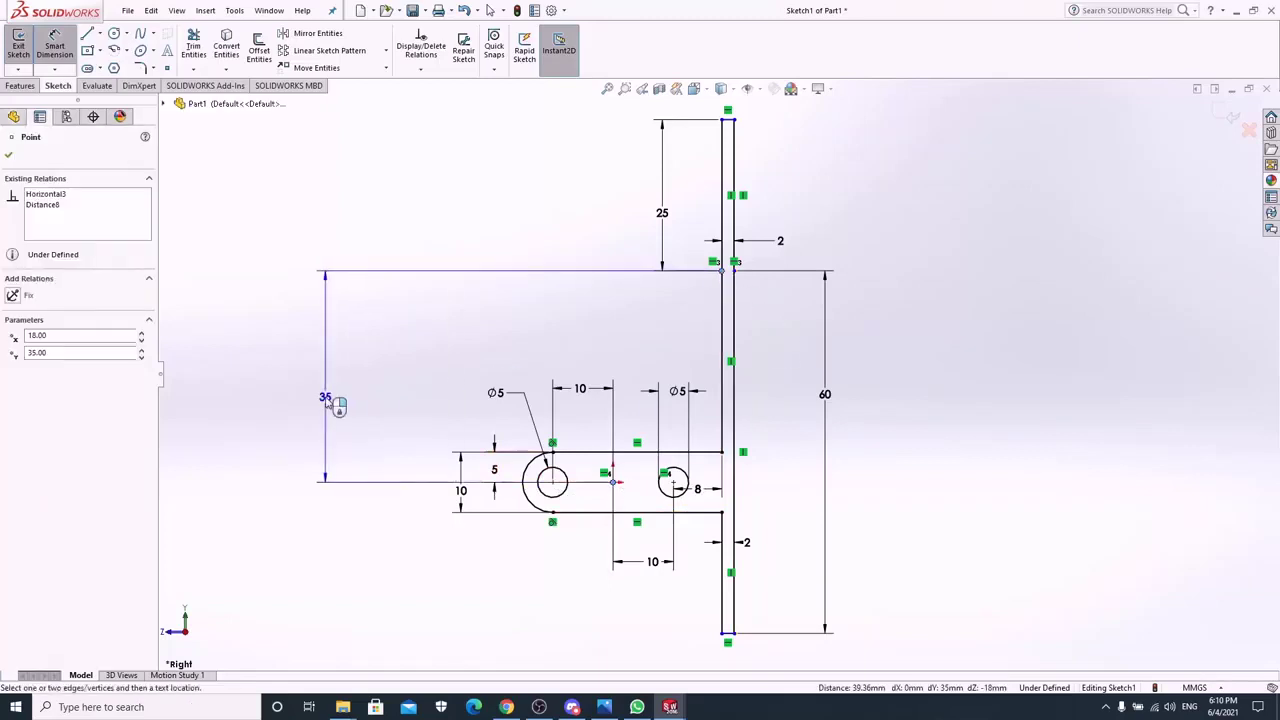
click(331, 400)
key(Return)
key(Escape)
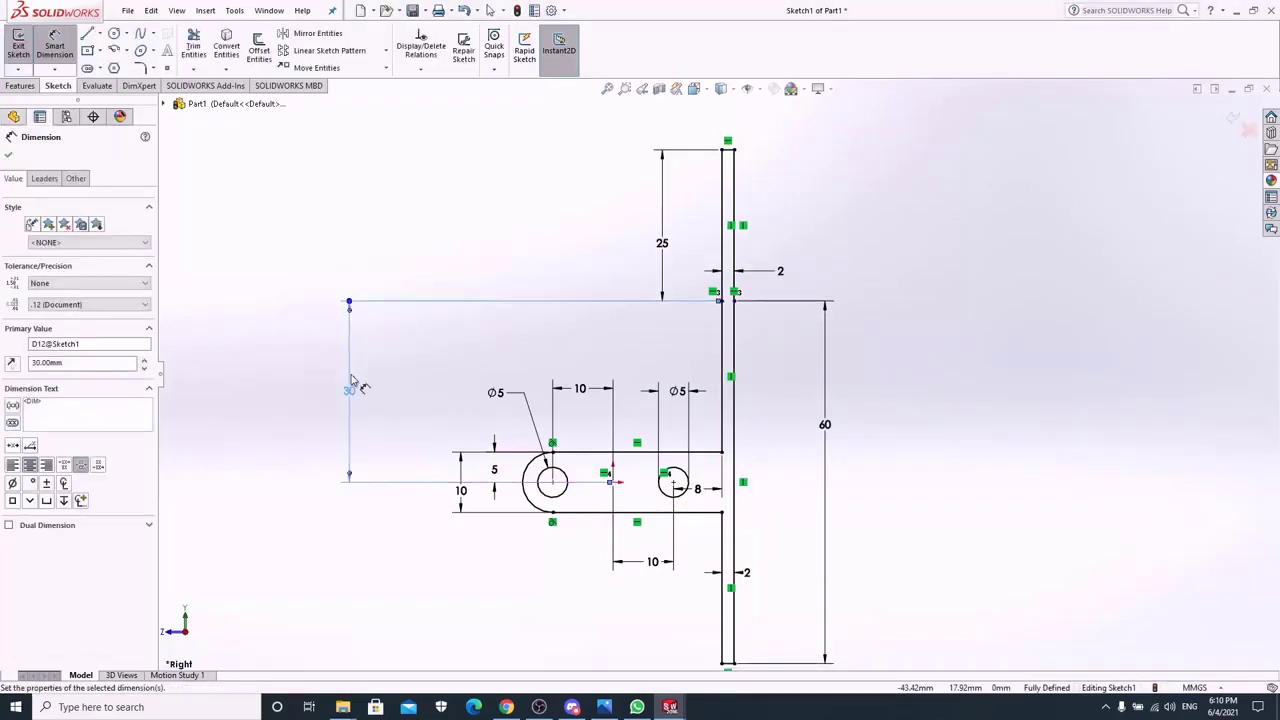
Step: Round the two inner corners where the tab meets the bar with 3 mm sketch fillets
click(141, 68)
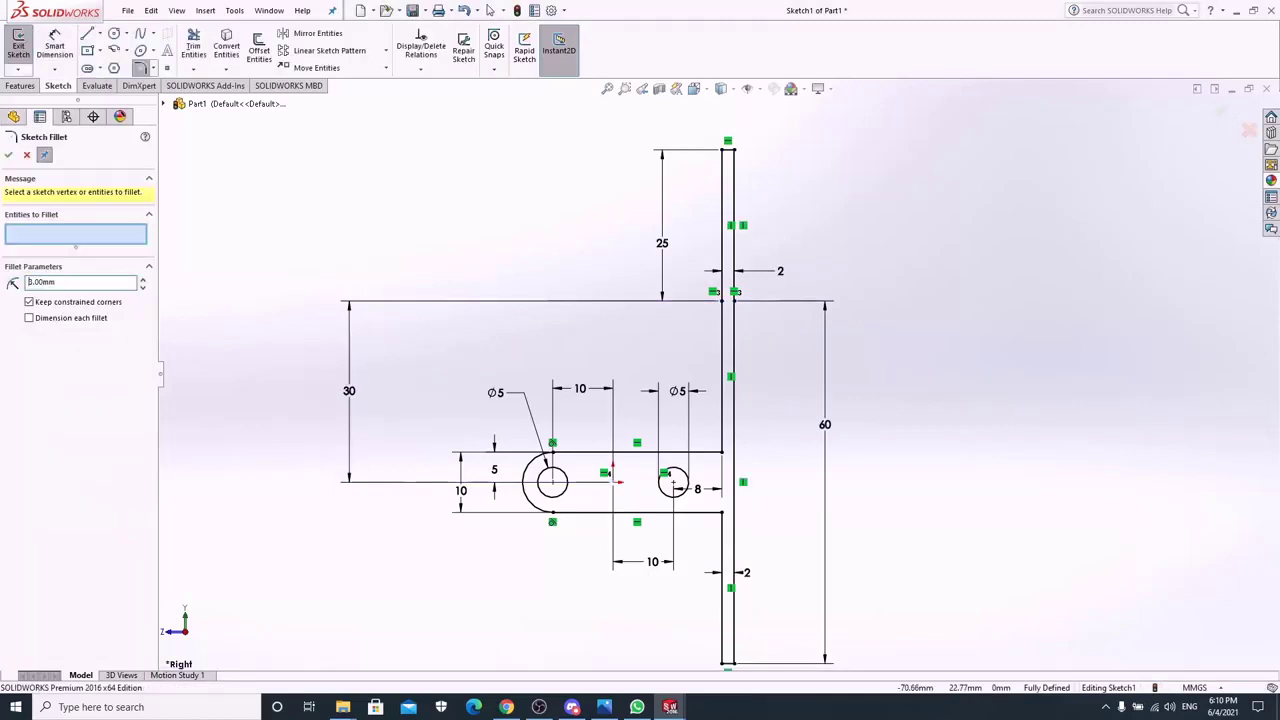
click(705, 452)
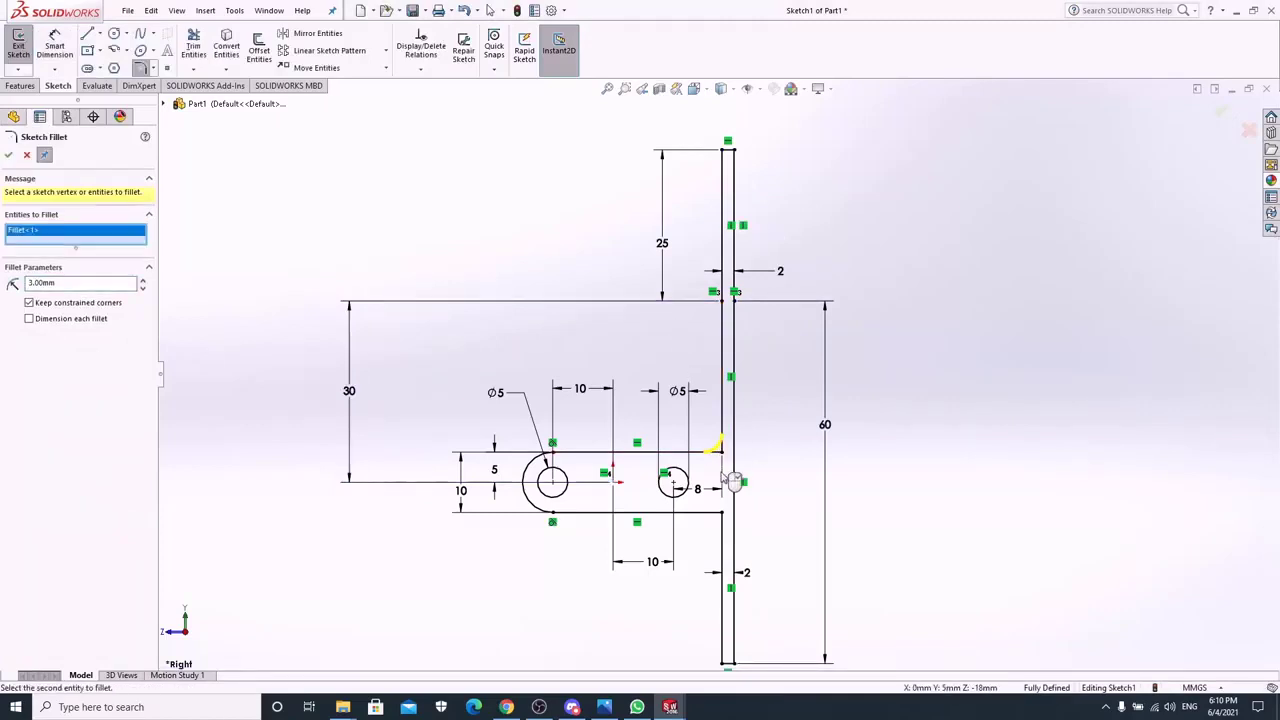
click(721, 517)
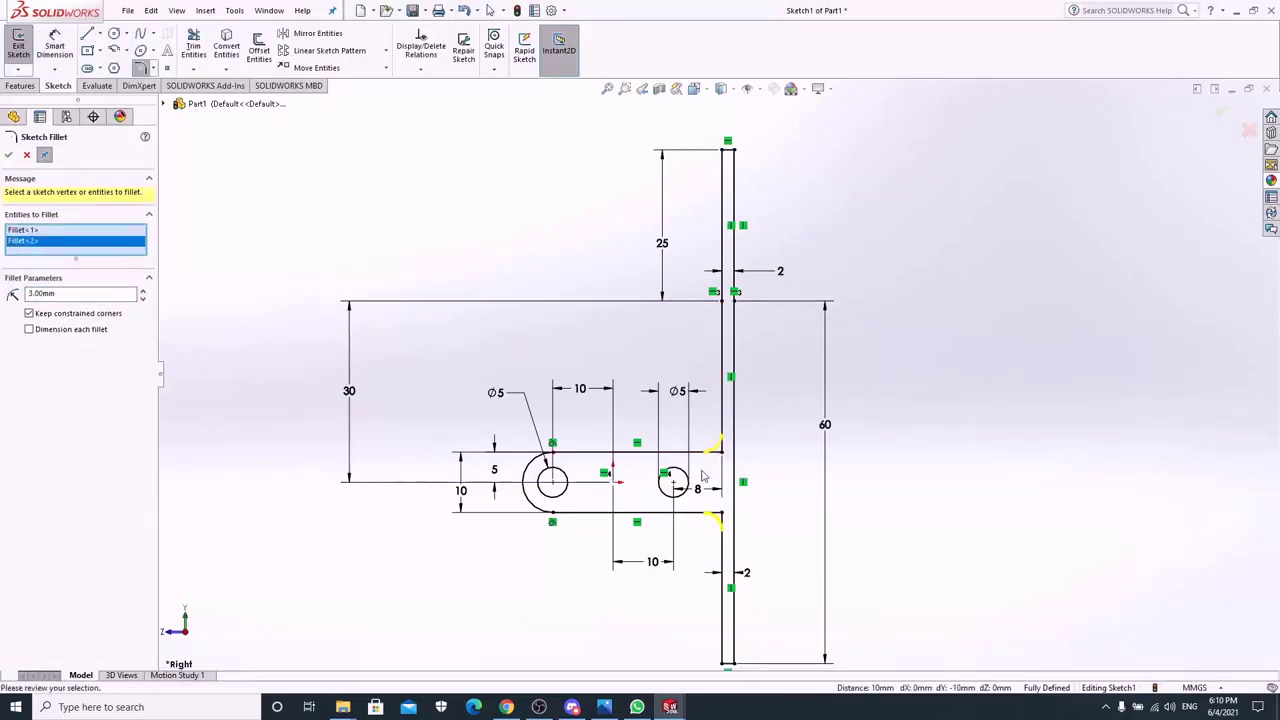
click(9, 155)
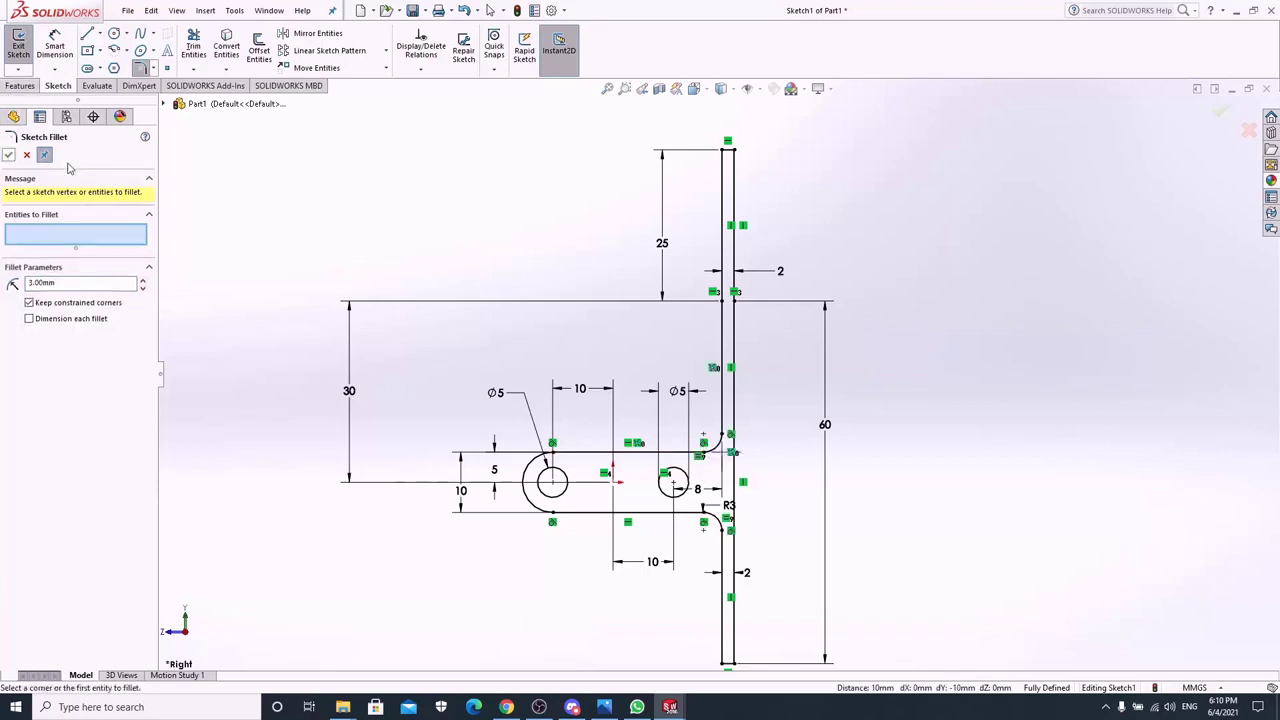
click(18, 86)
click(10, 156)
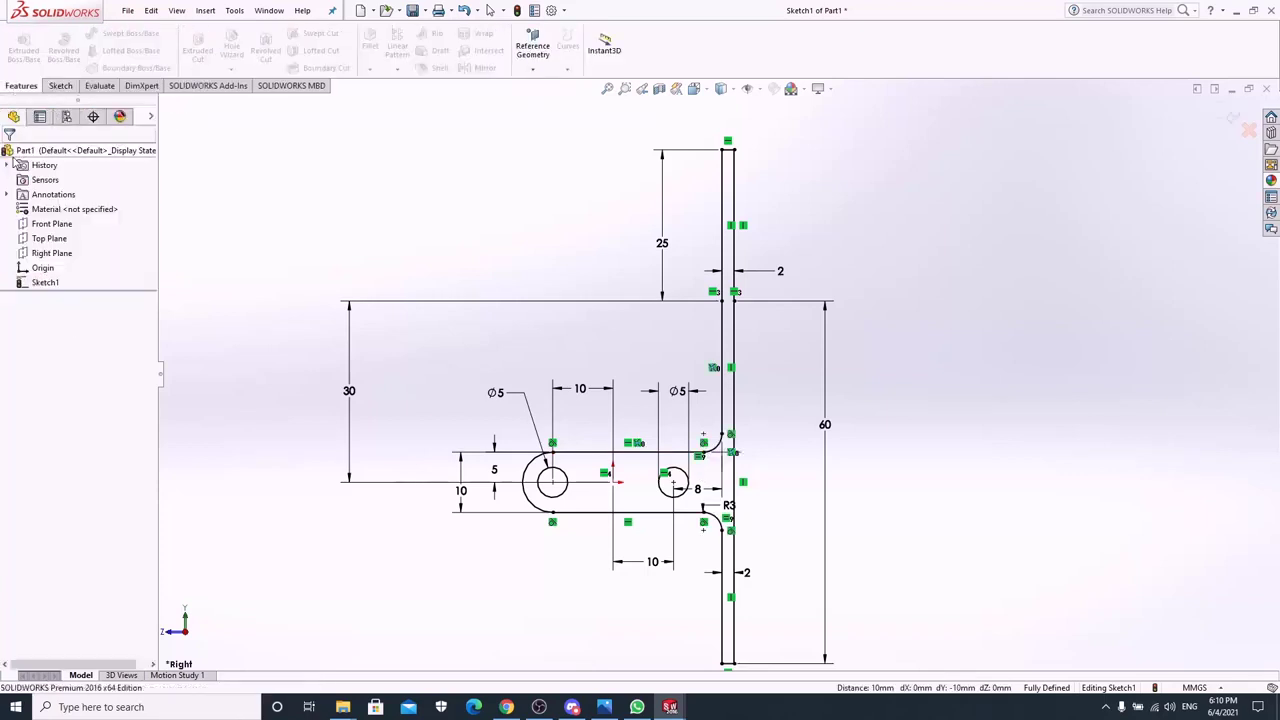
Step: Extrude the bar and tab profile 5 mm as a blind boss from the sketch plane
click(23, 46)
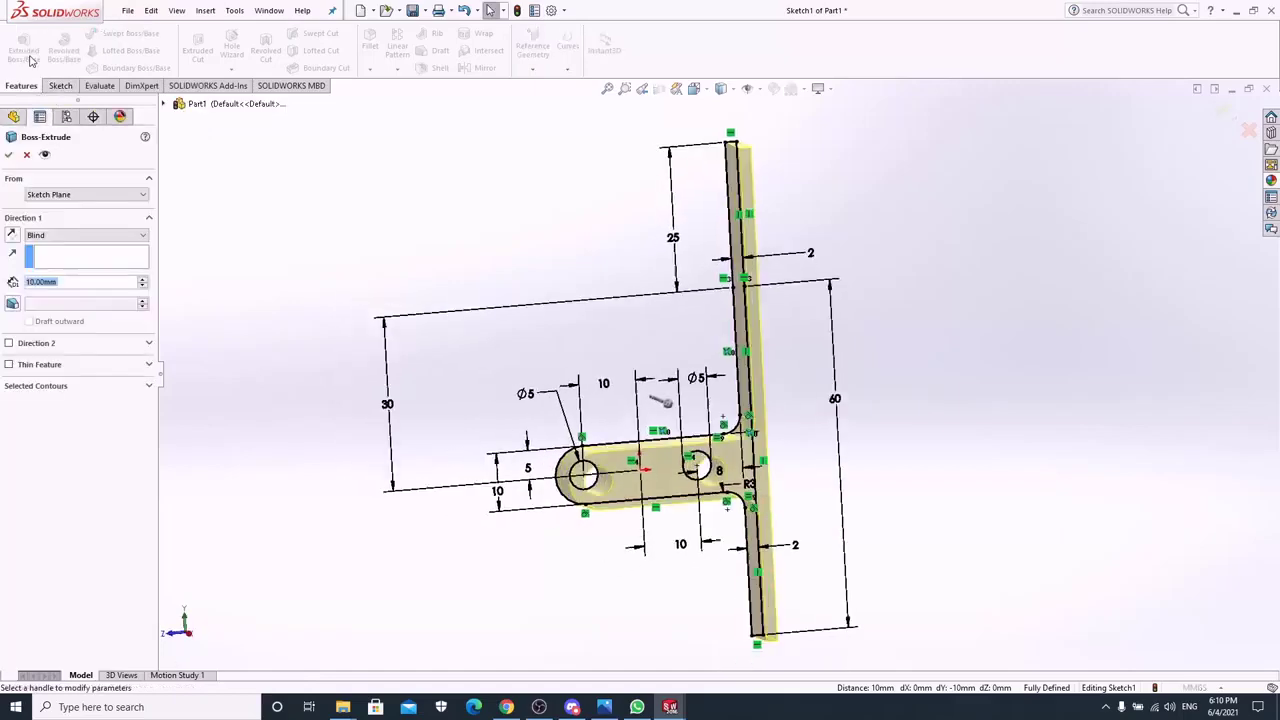
text(5)
key(Return)
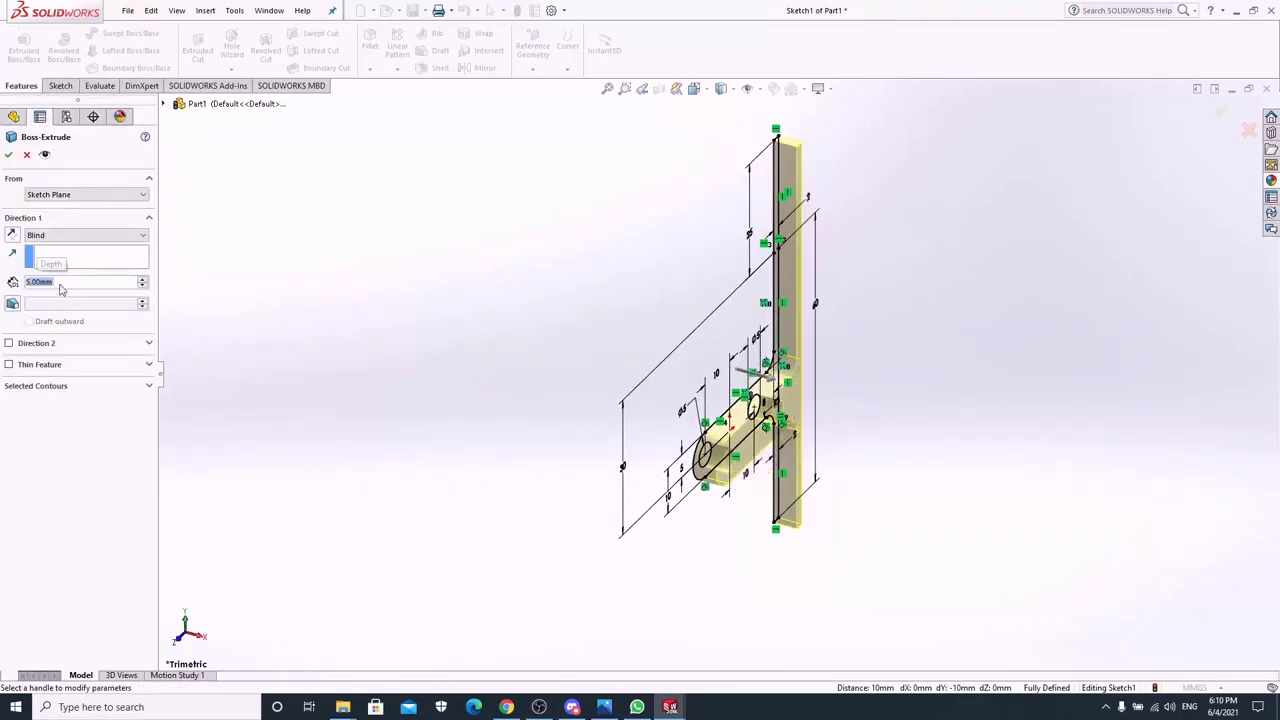
click(7, 157)
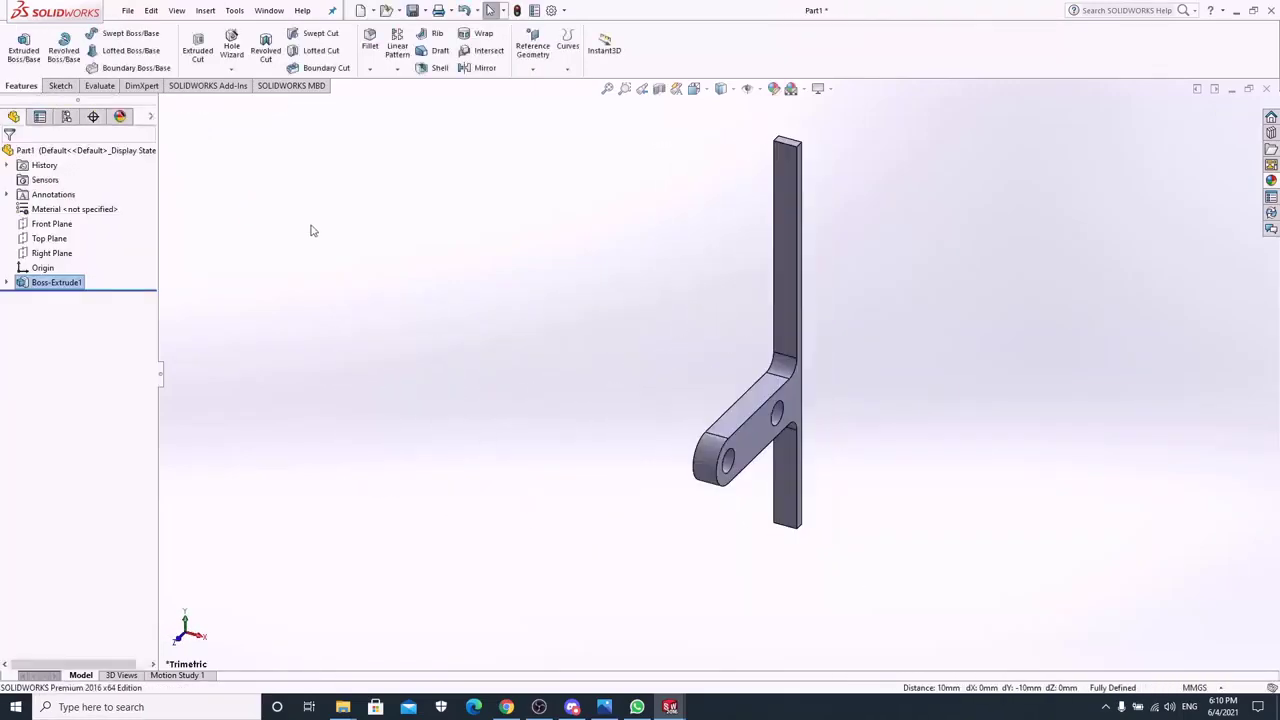
Step: Apply an orange appearance from the Solid appearances to the whole part
click(1271, 181)
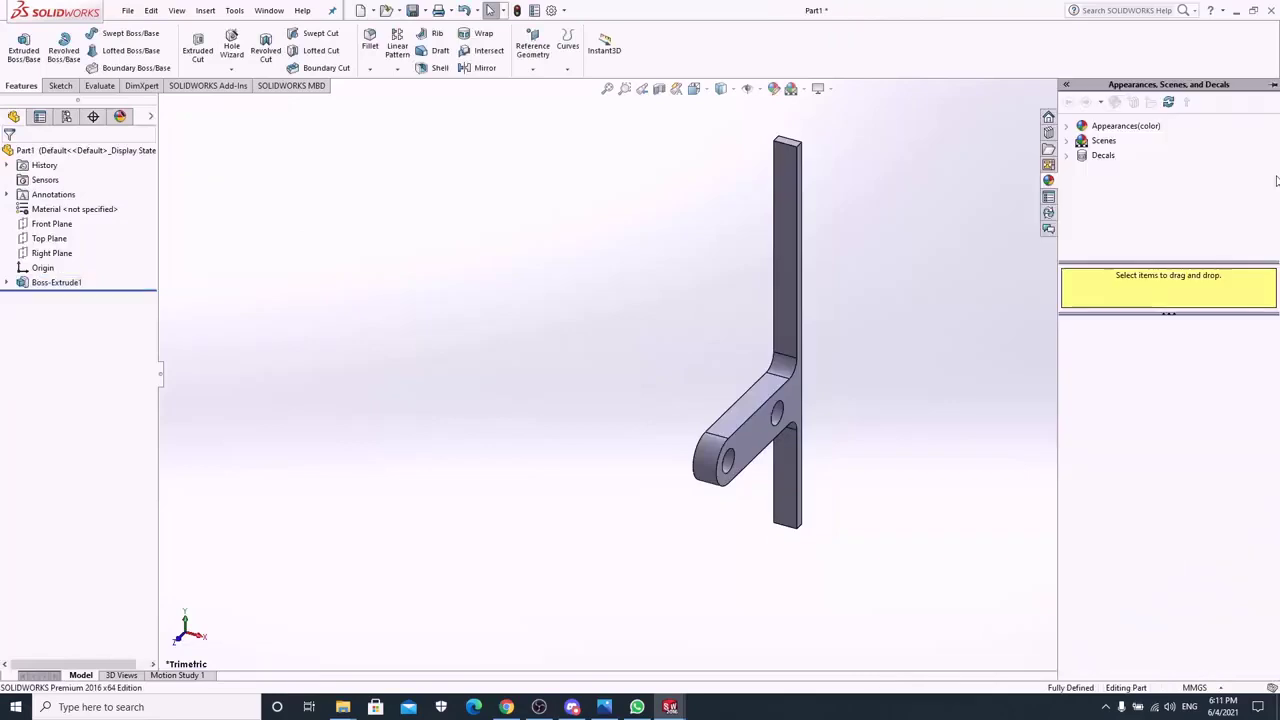
click(1073, 128)
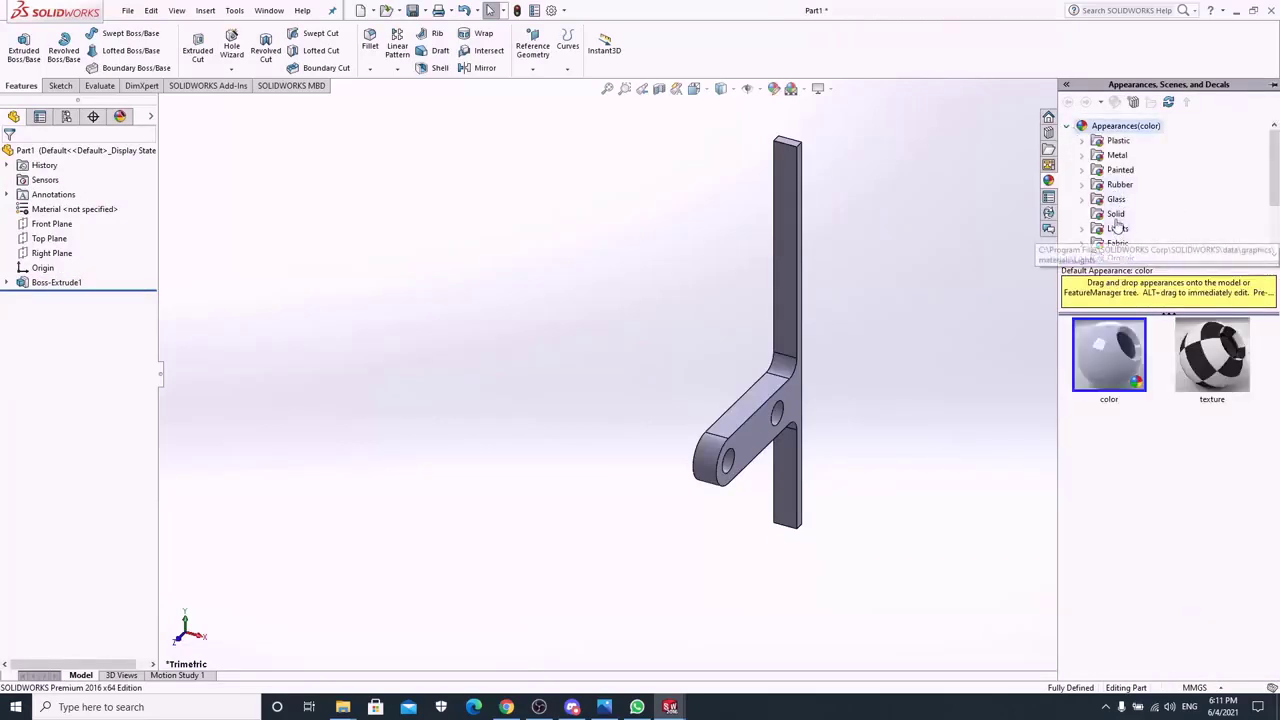
click(1115, 214)
click(1135, 460)
double_click(1135, 460)
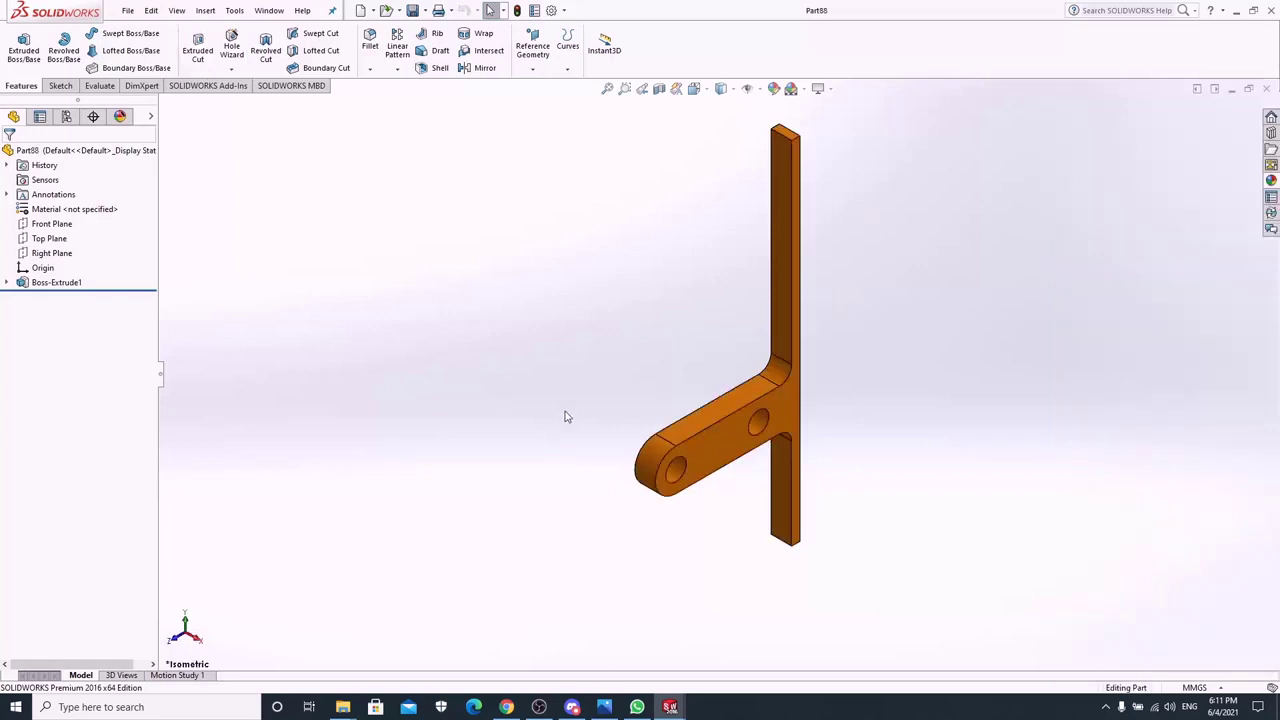
Step: Create a new part document for the next component
click(369, 10)
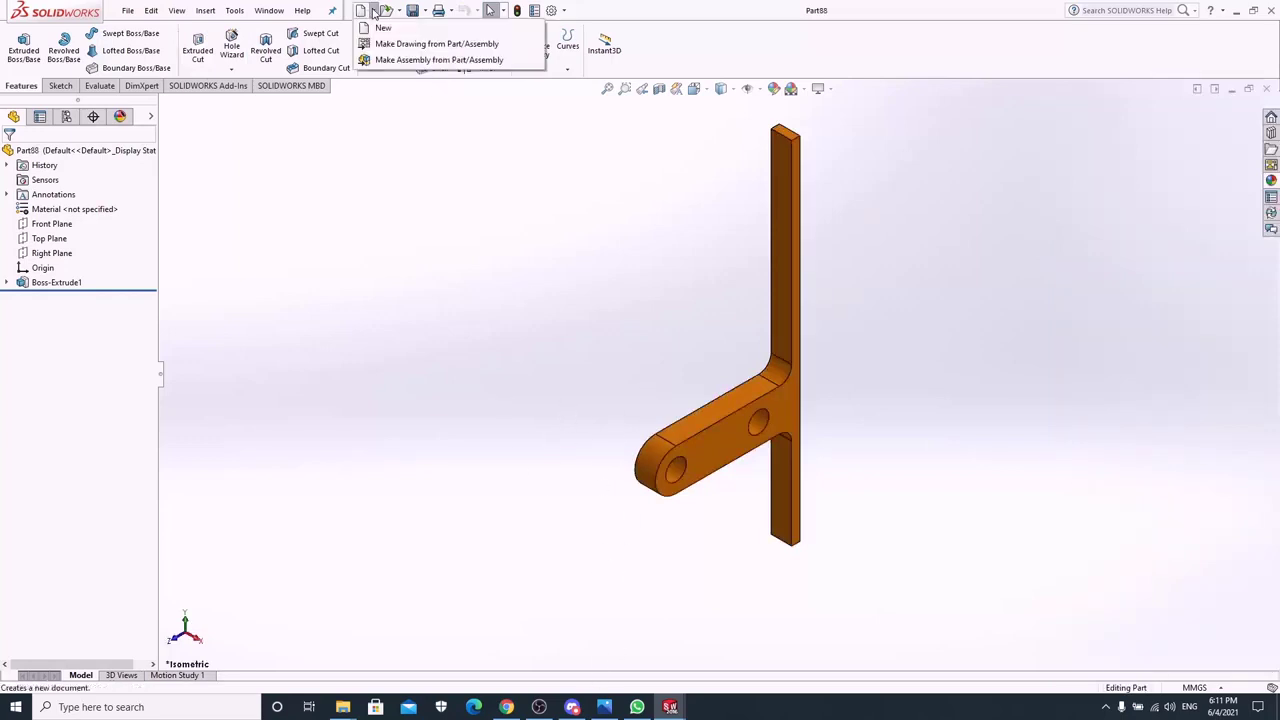
click(380, 27)
click(530, 516)
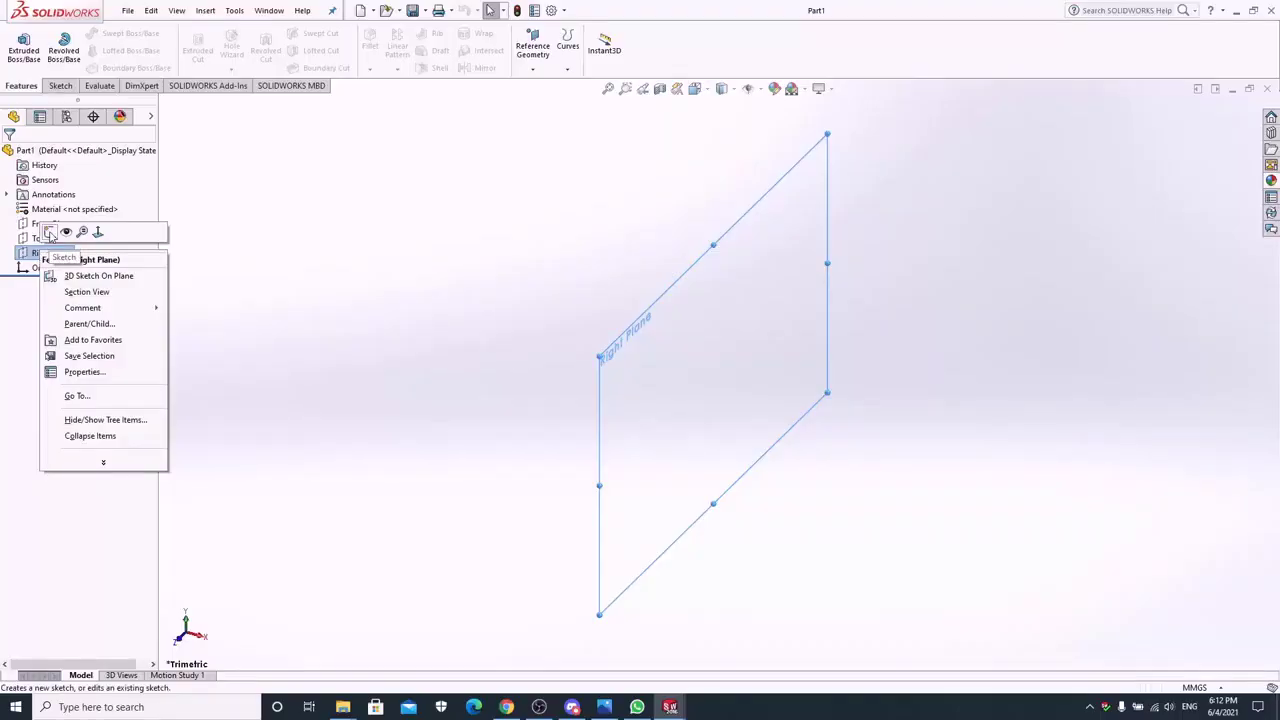
Step: Sketch a centerpoint straight slot centred on the origin of the Right Plane, about 72 mm between arc centres and 35 mm wide
click(49, 231)
click(88, 68)
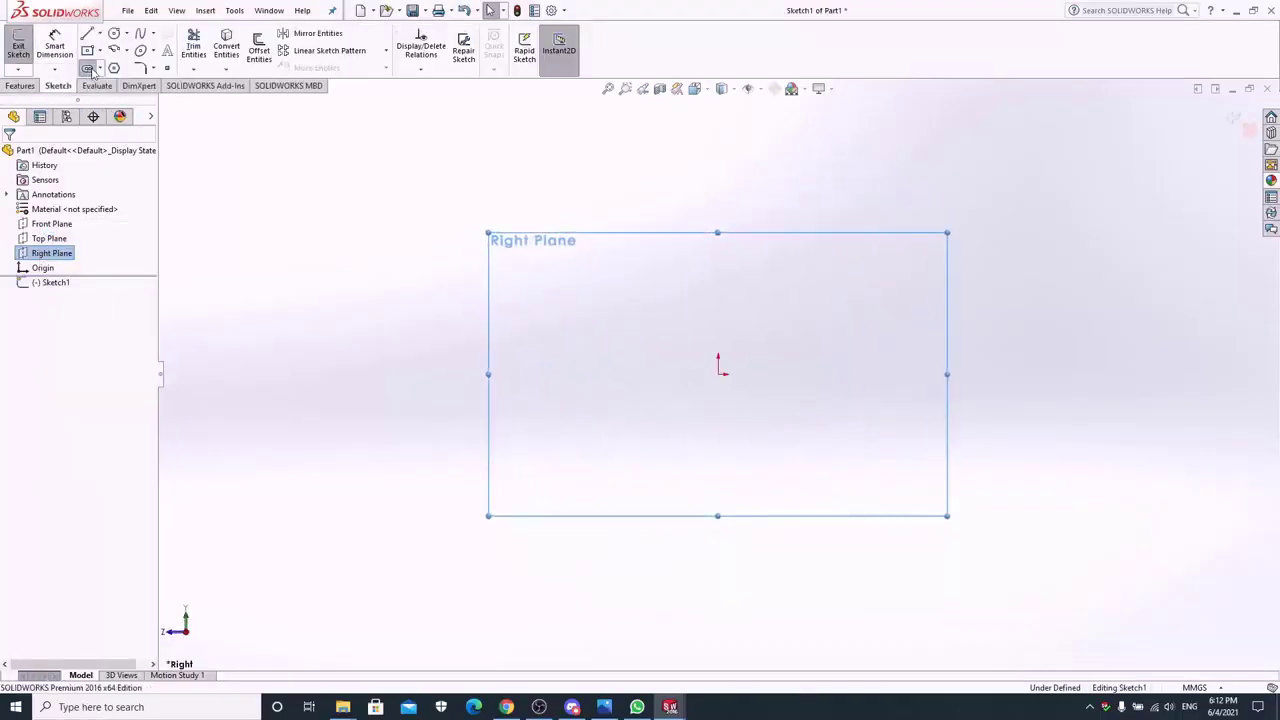
click(718, 374)
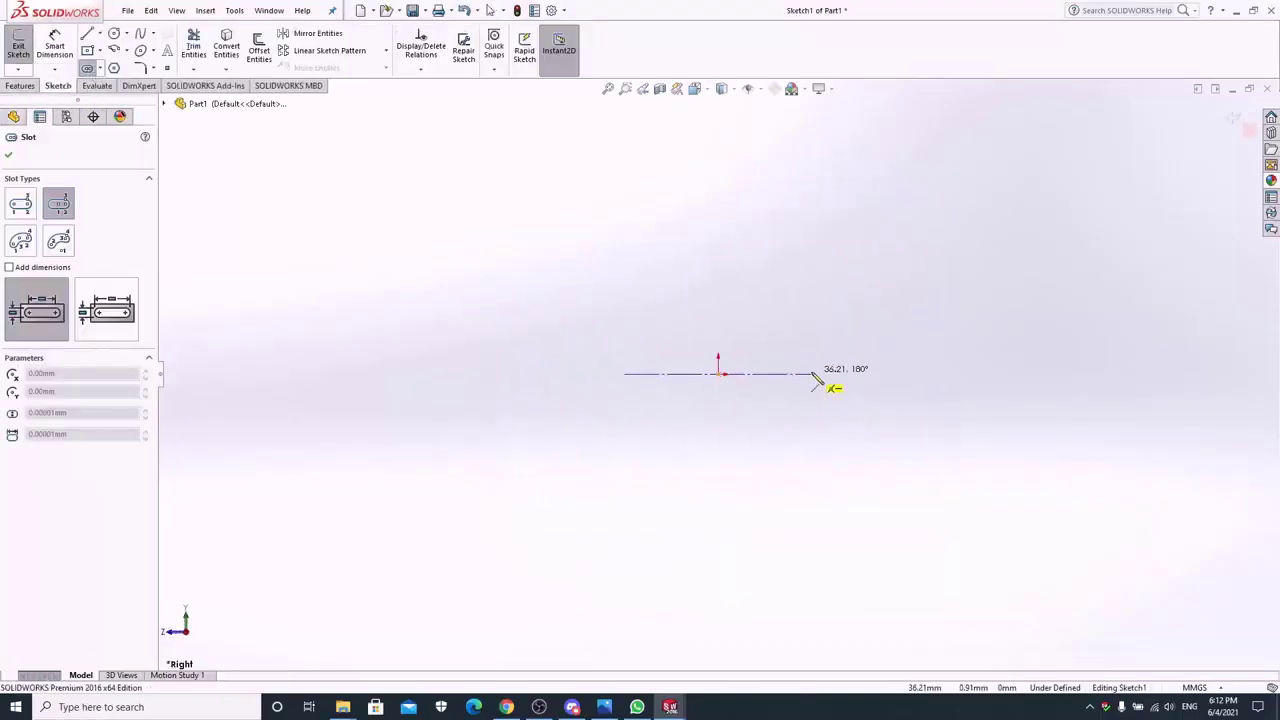
click(811, 374)
click(829, 333)
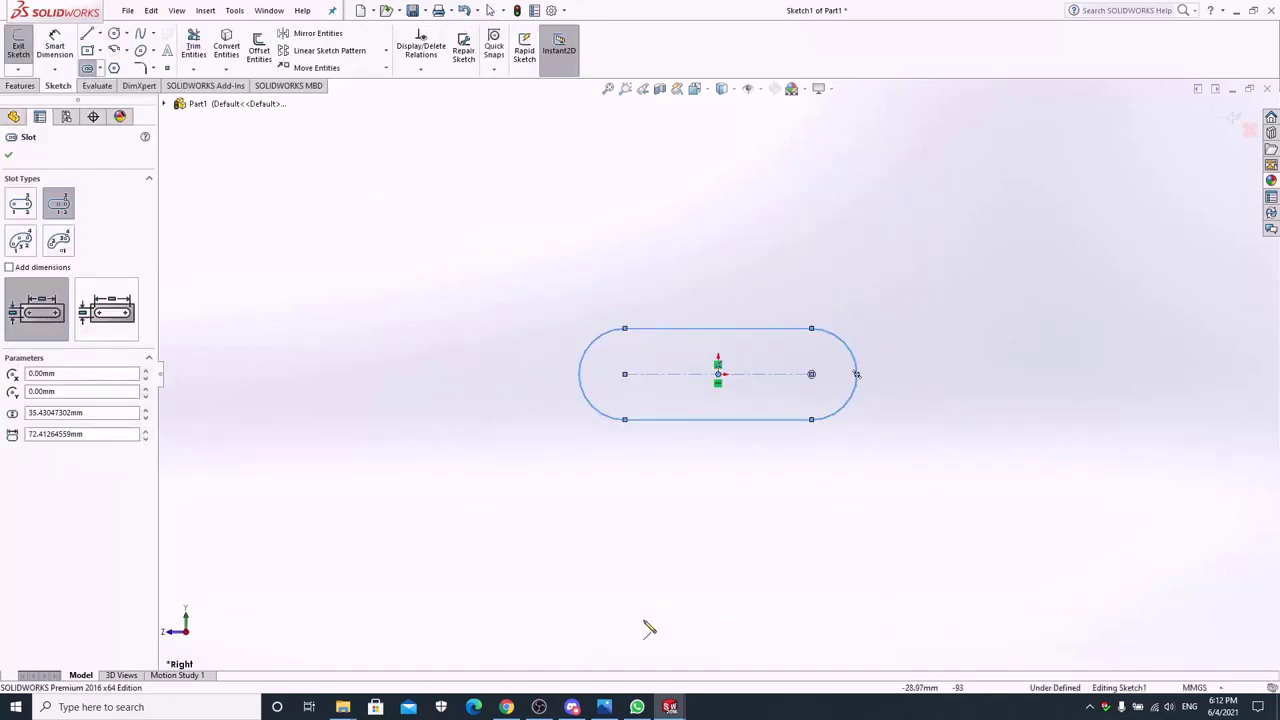
Step: Dimension the slot with 10 mm from the origin to its arc centre and a width of 10 mm
click(54, 50)
click(718, 374)
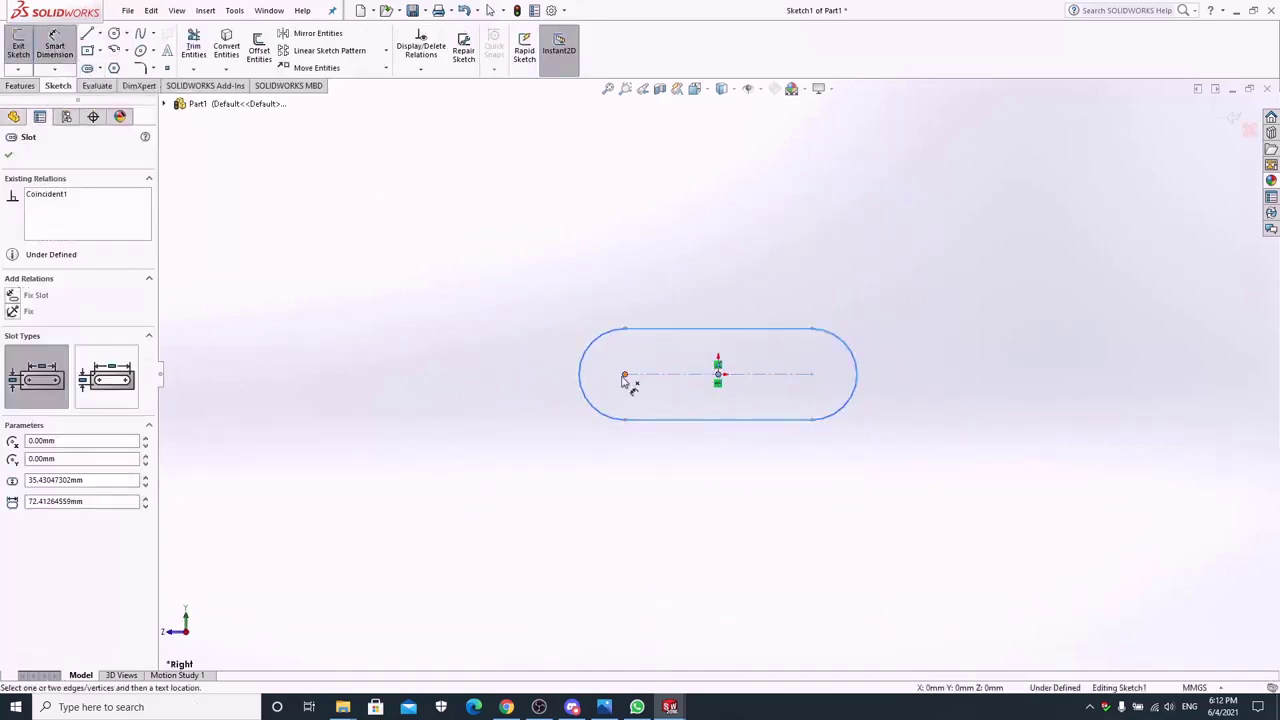
click(625, 374)
click(672, 258)
text(10)
key(Return)
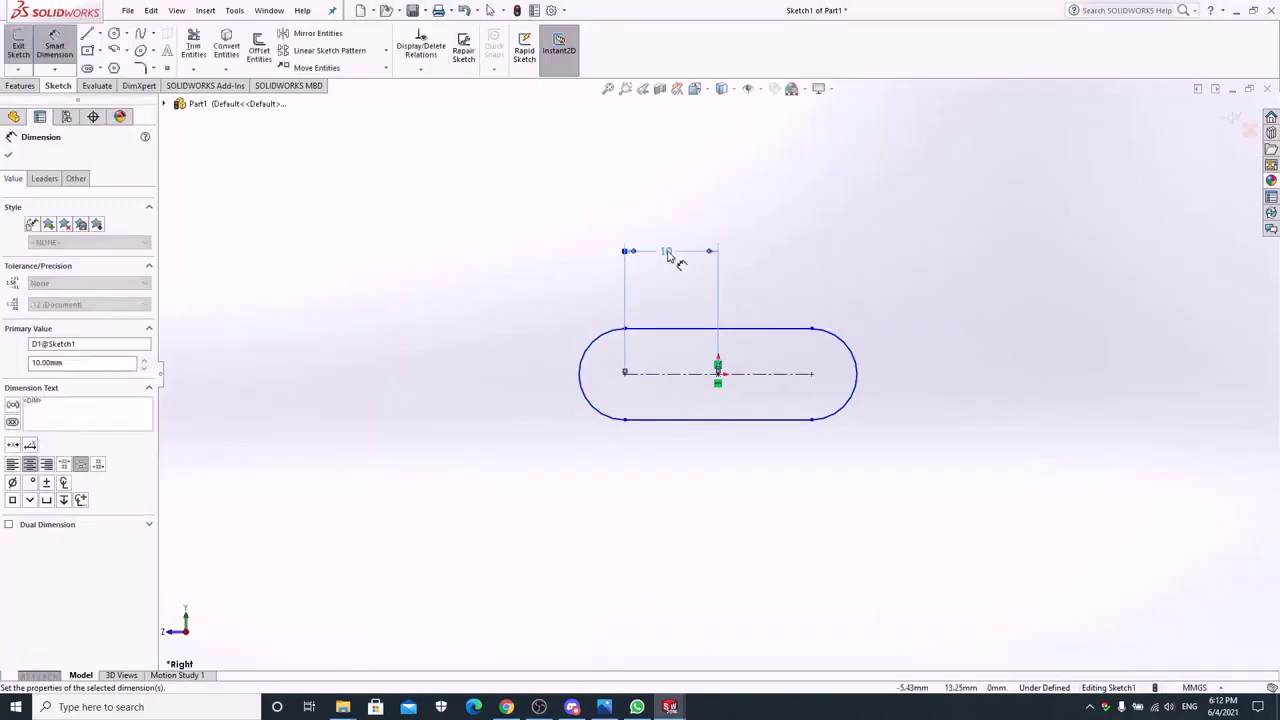
click(680, 329)
click(668, 421)
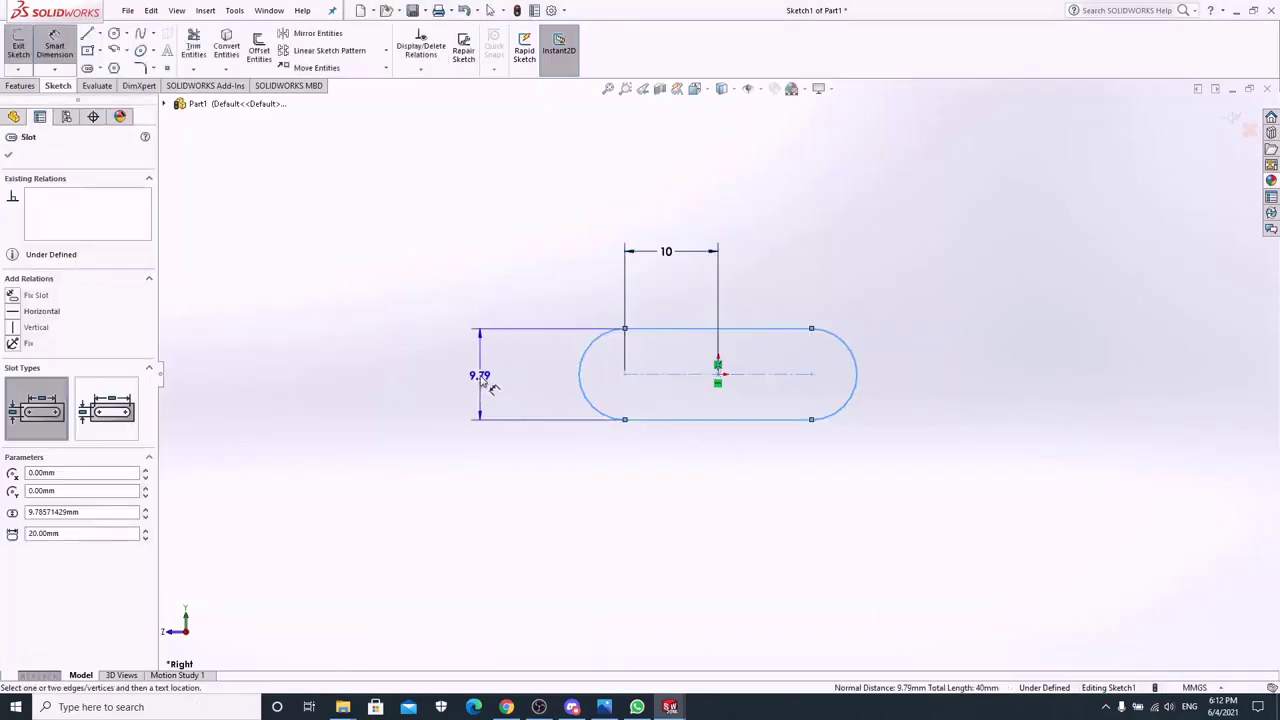
click(484, 379)
text(10)
key(Return)
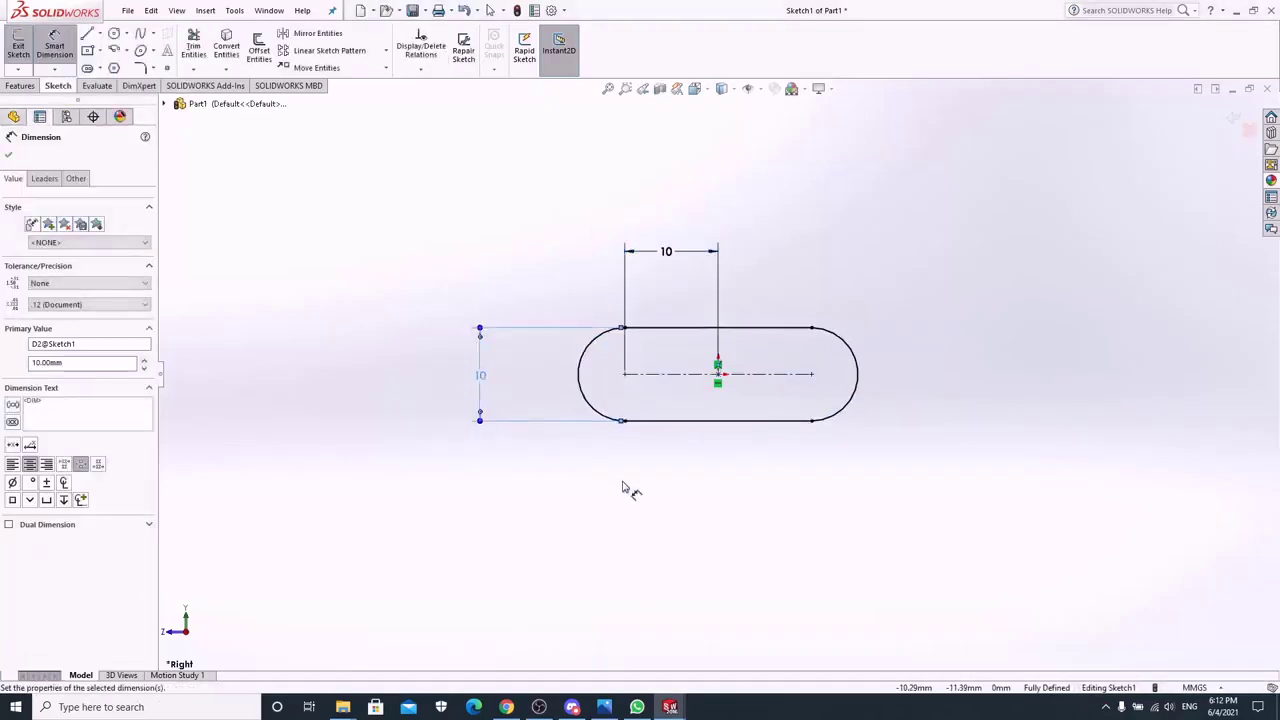
click(629, 491)
Step: Extrude the slot profile as a 10 mm blind boss from the sketch plane
click(33, 88)
click(24, 48)
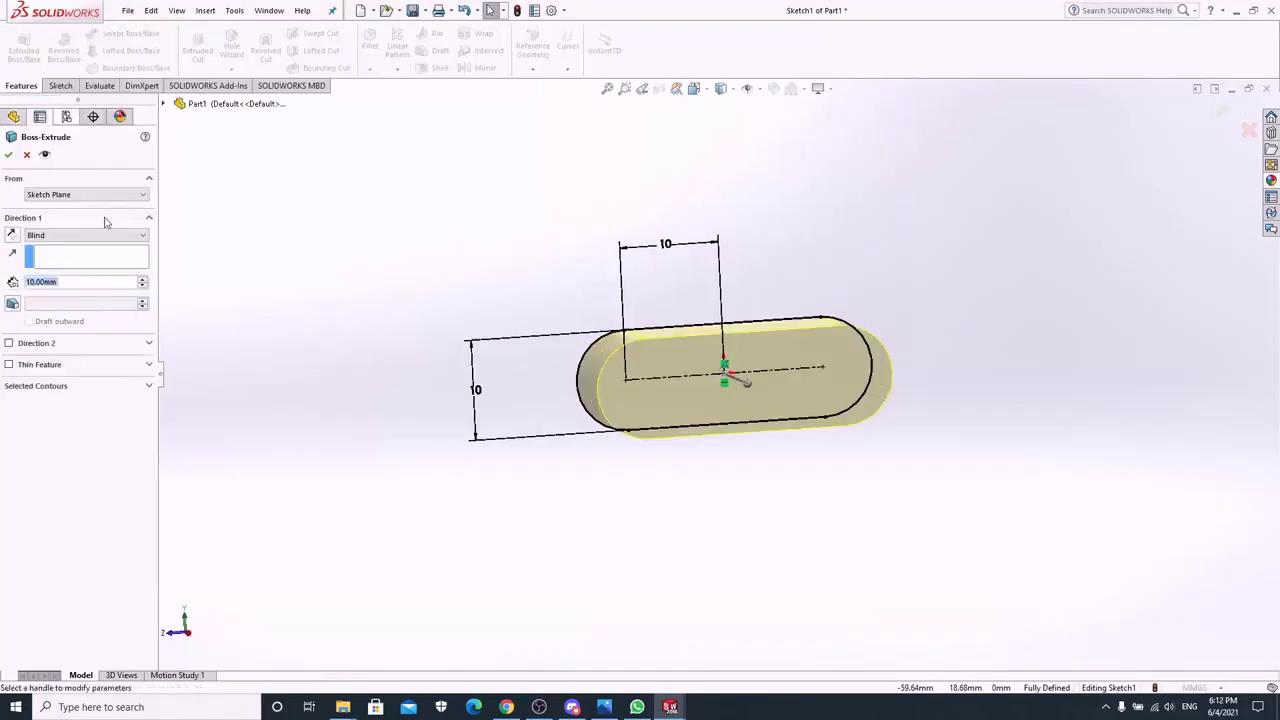
click(9, 156)
Step: Sketch two circles about 4.4 and 4.2 mm in diameter on the link's front face, concentric with its rounded ends
click(836, 396)
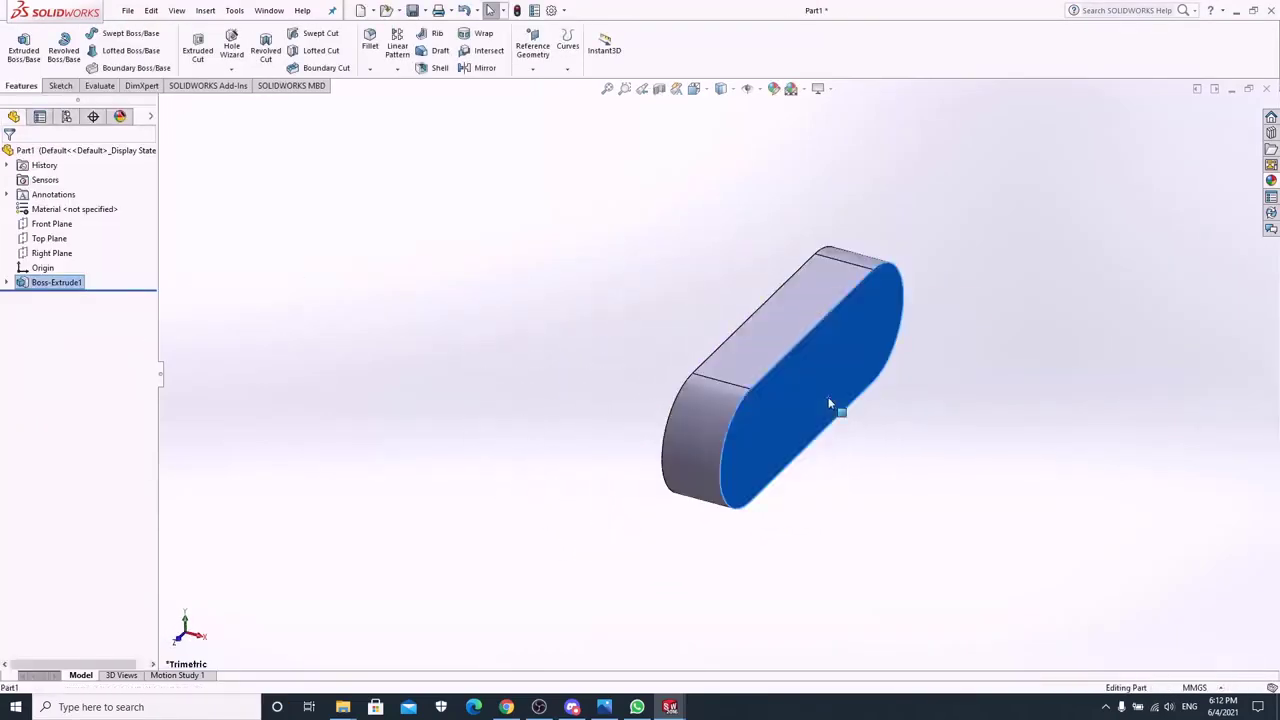
right_click(834, 402)
click(860, 321)
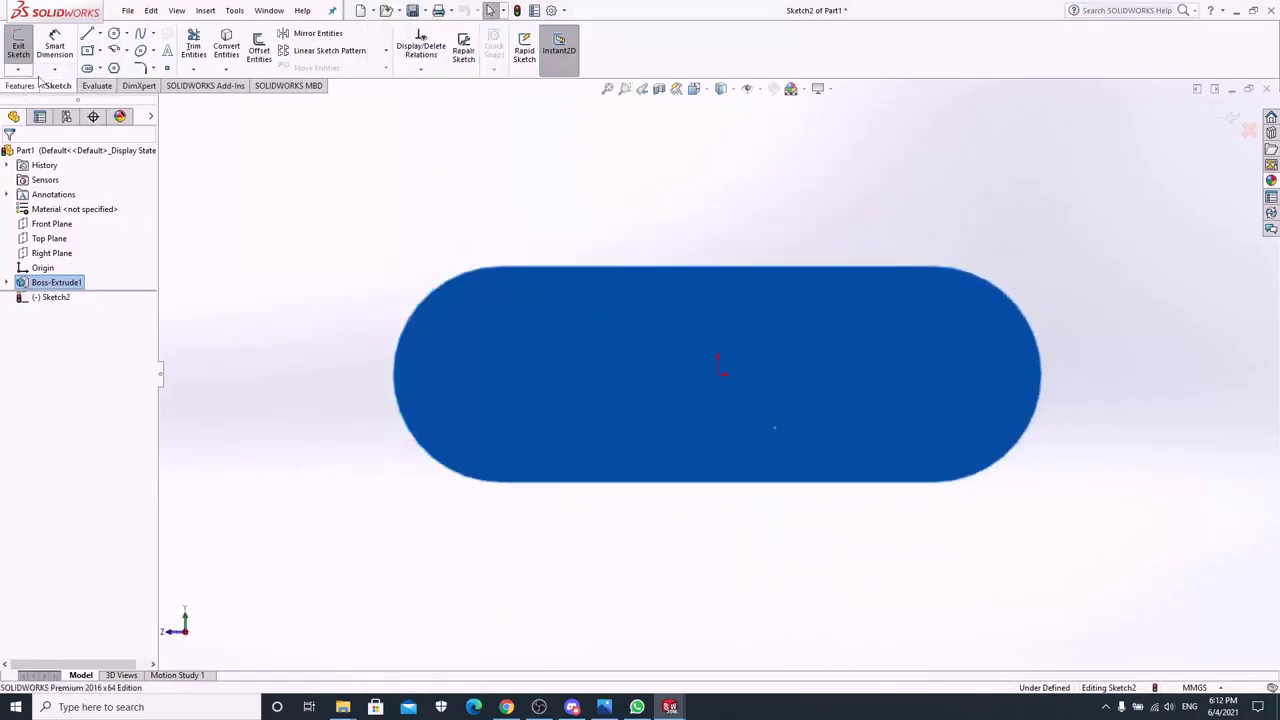
click(114, 33)
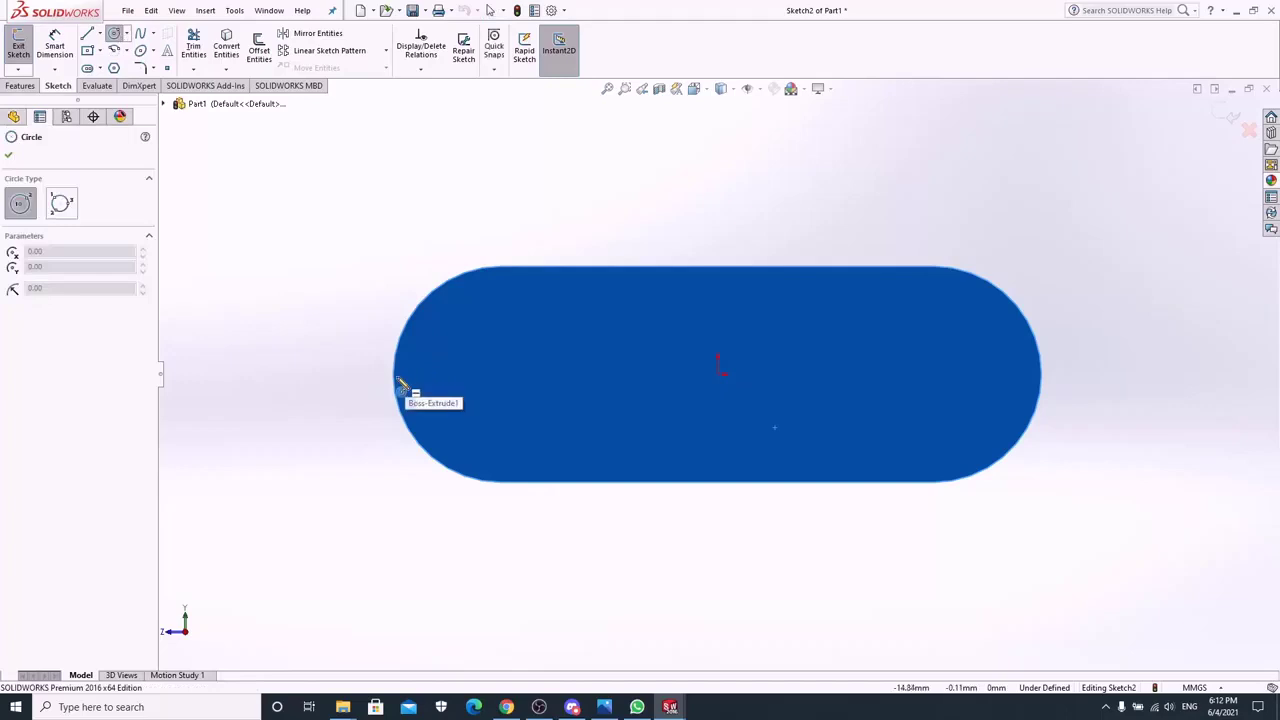
drag(500, 375, 534, 342)
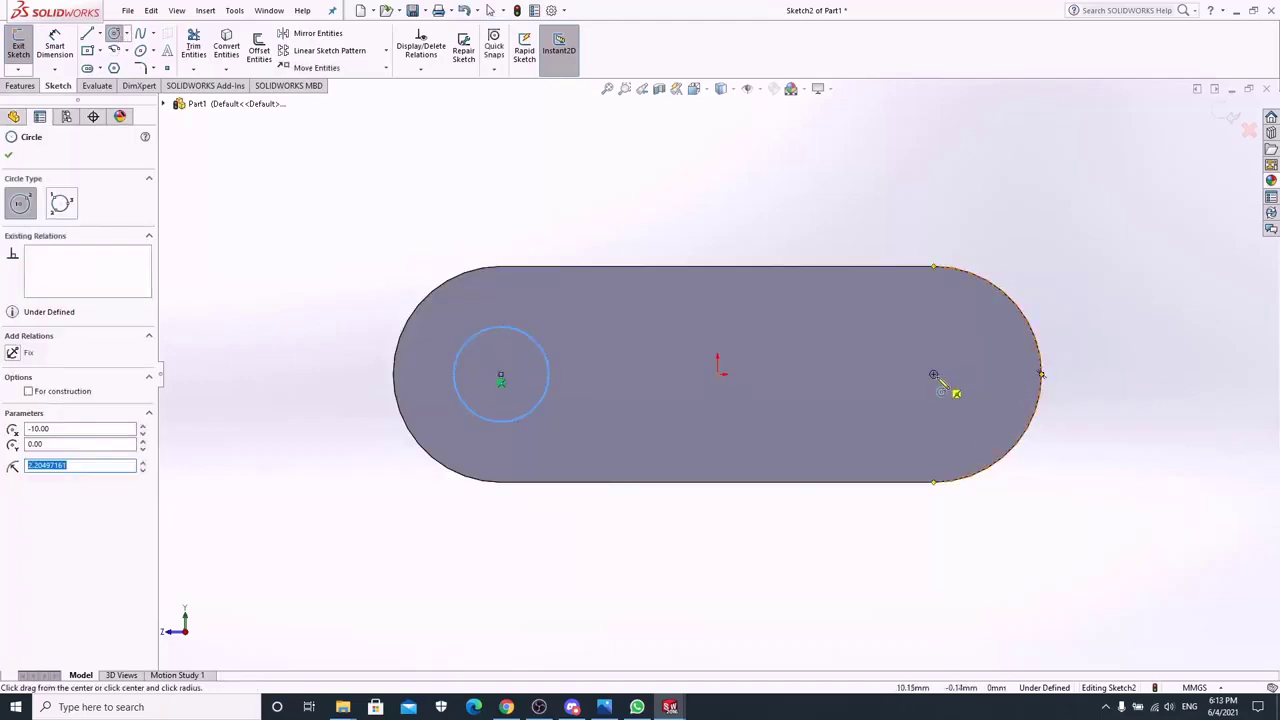
drag(933, 375, 967, 343)
Step: Dimension both circles to a diameter of 5 mm
click(63, 38)
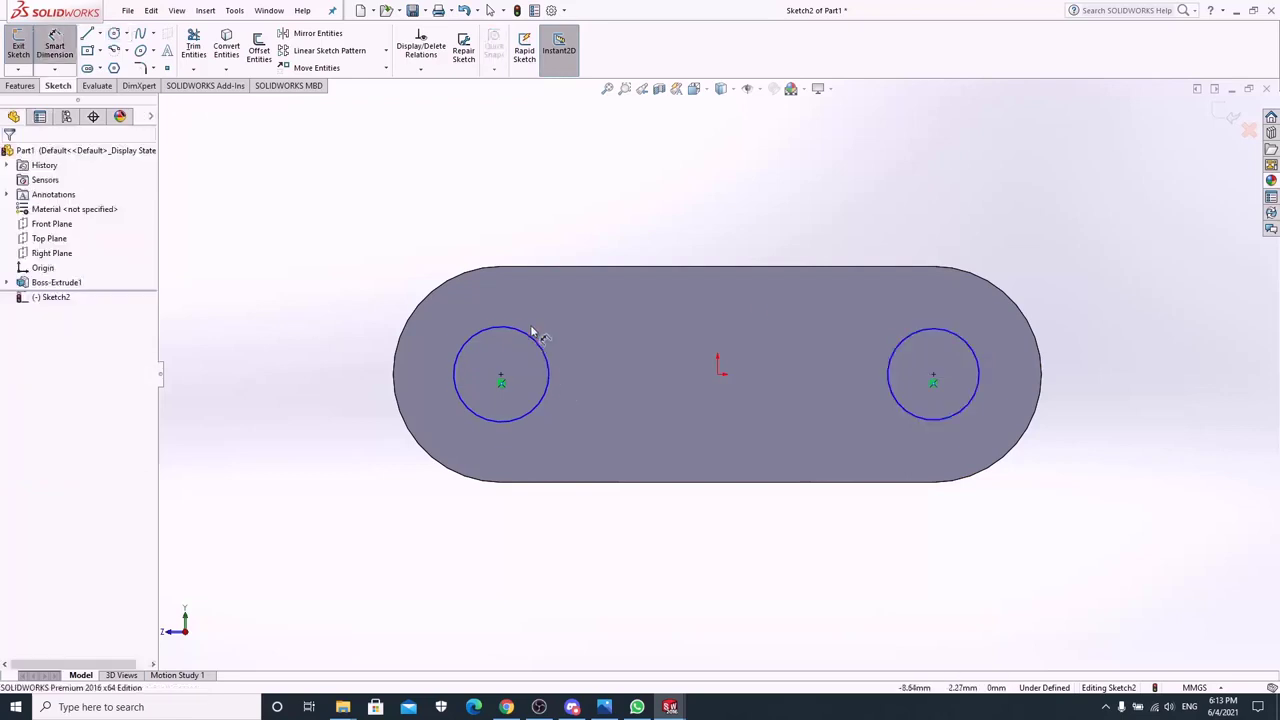
click(520, 338)
click(500, 186)
text(5)
key(Return)
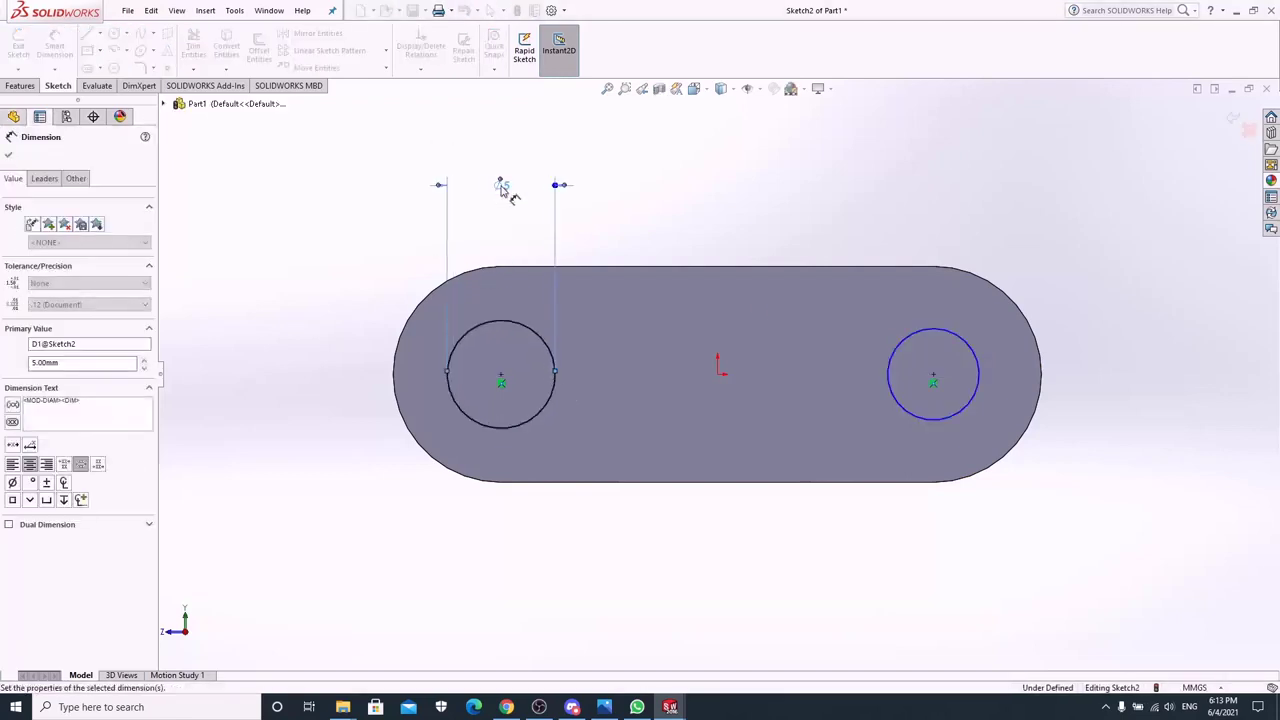
click(918, 340)
click(928, 186)
text(5)
key(Return)
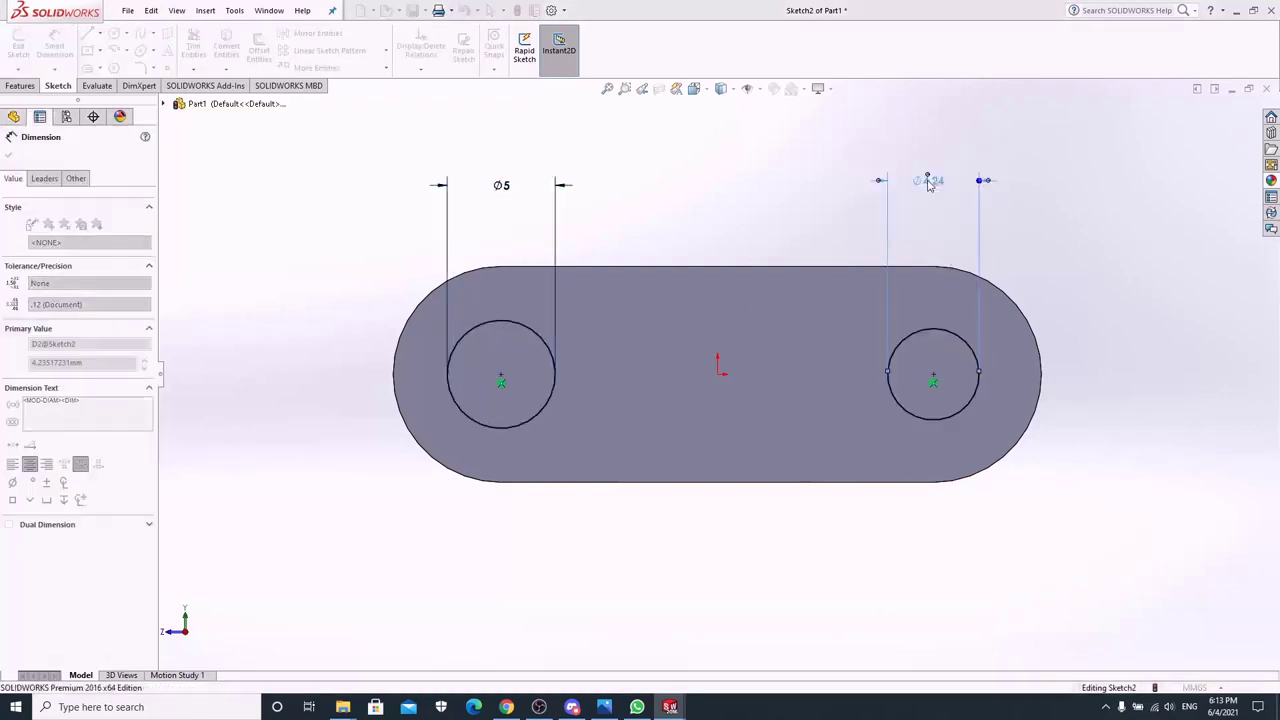
Step: Extrude the two circles 5 mm as blind pins merged with the link body
click(20, 86)
click(23, 45)
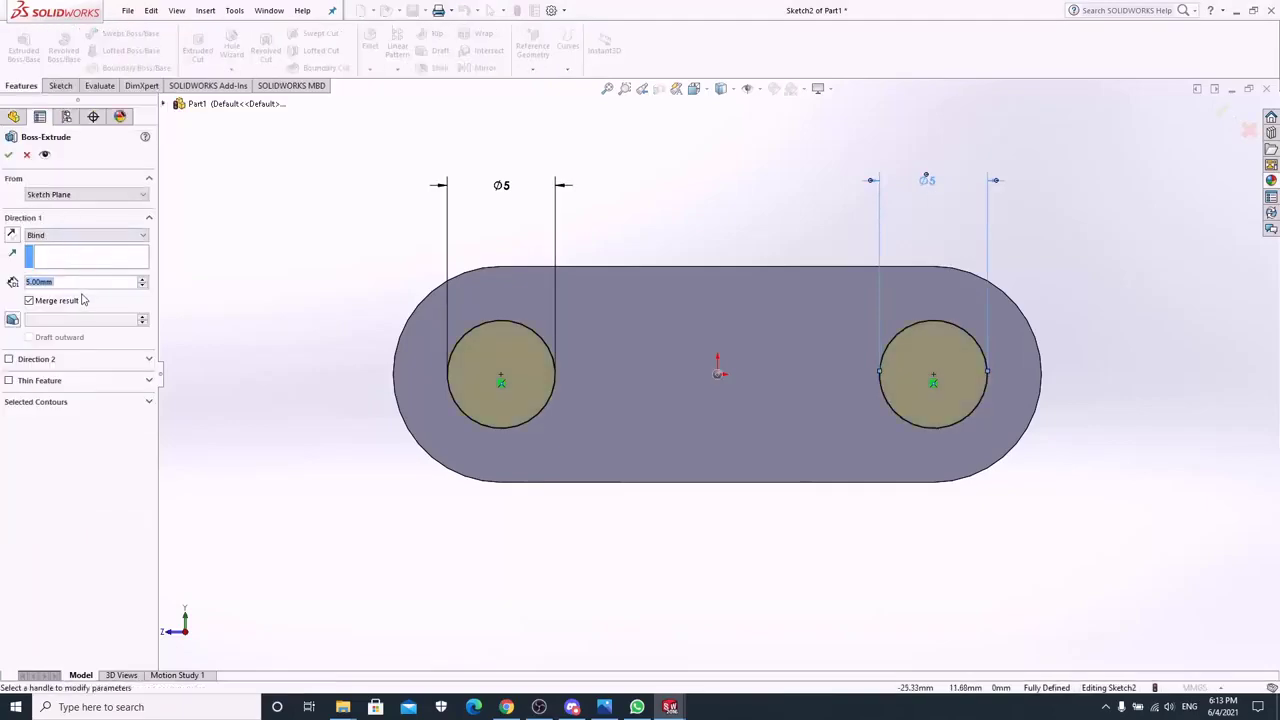
click(9, 154)
Step: Show the two-pin link in isometric view and expand the color appearances library
click(694, 88)
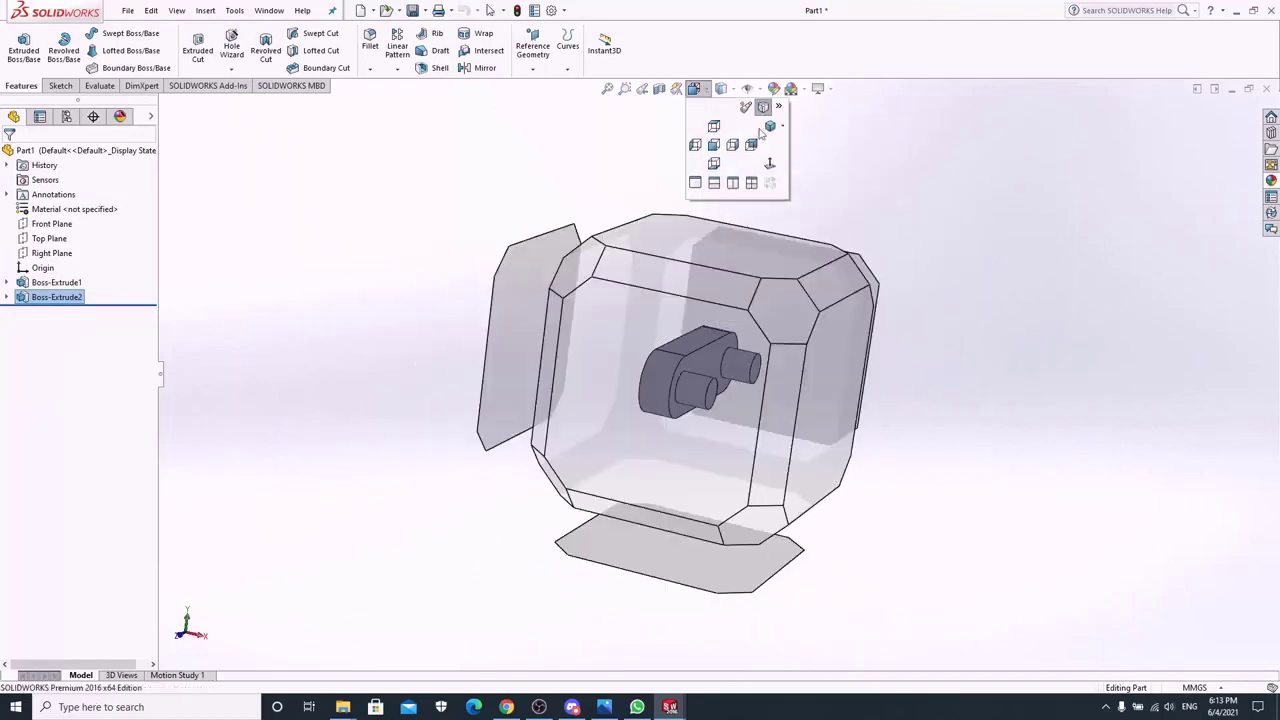
click(766, 128)
click(1269, 180)
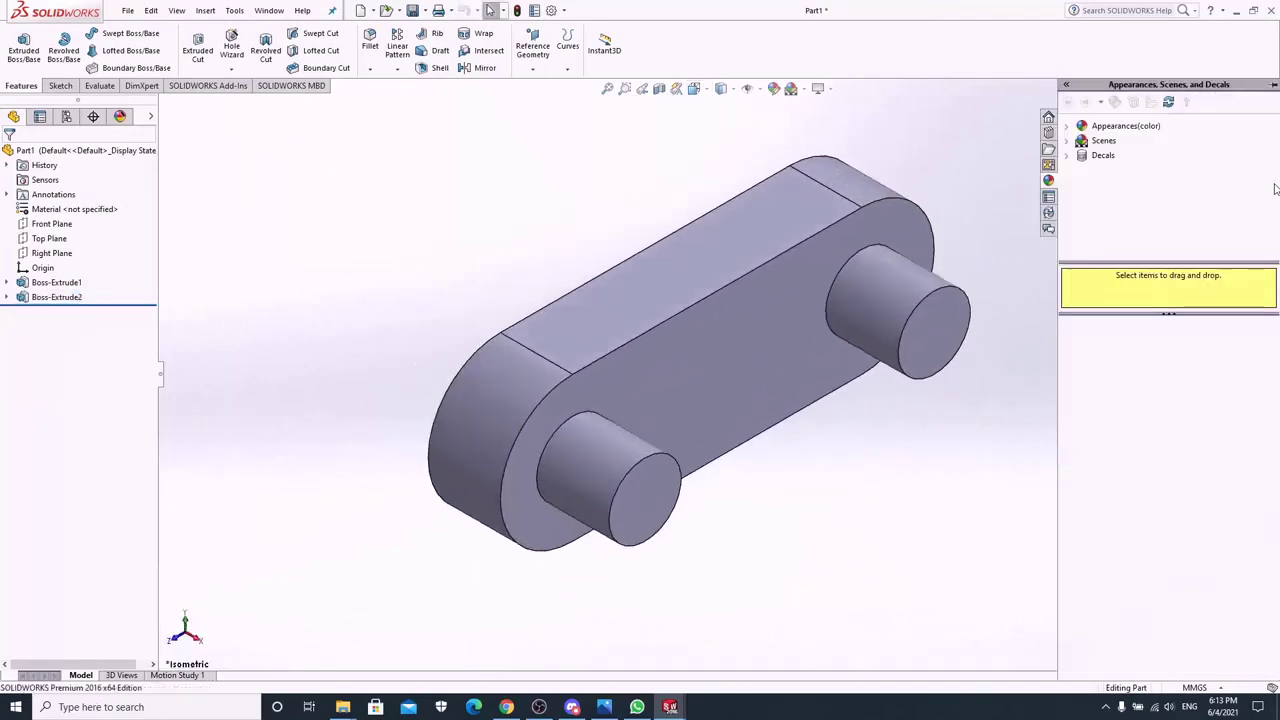
click(1068, 127)
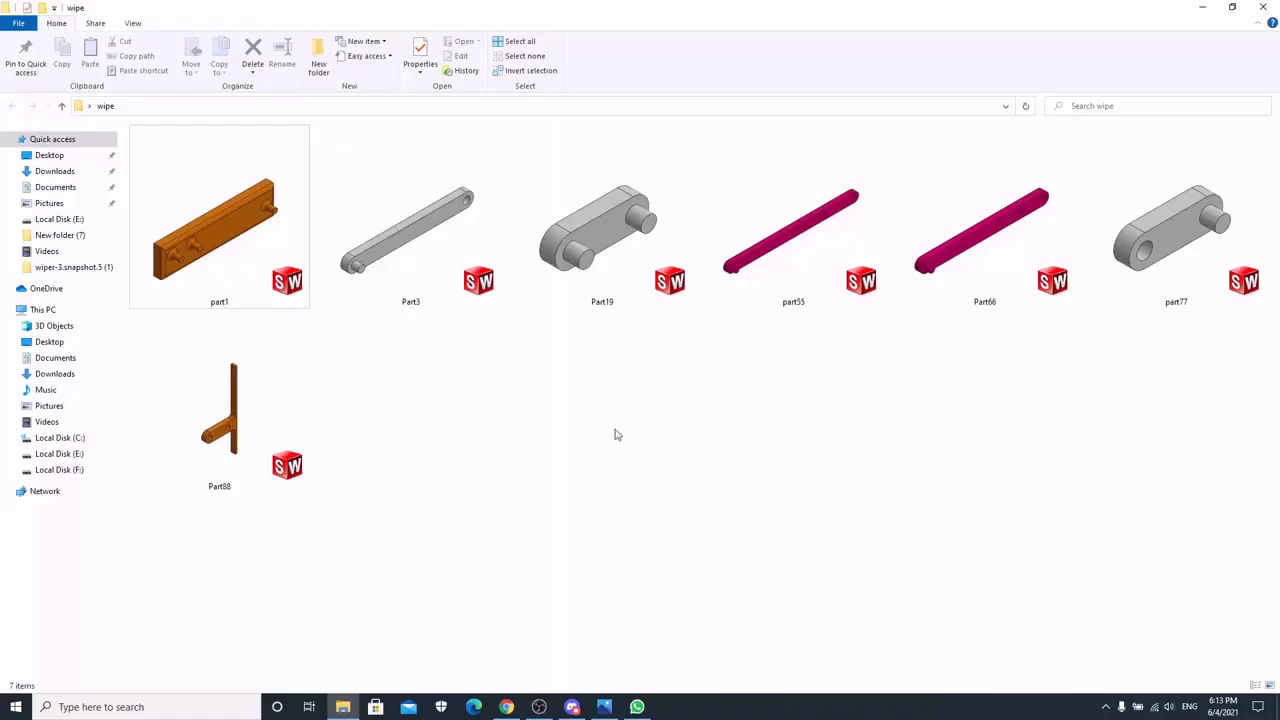
Step: Open all seven saved part files from the wipe folder in SolidWorks
drag(232, 560, 1243, 186)
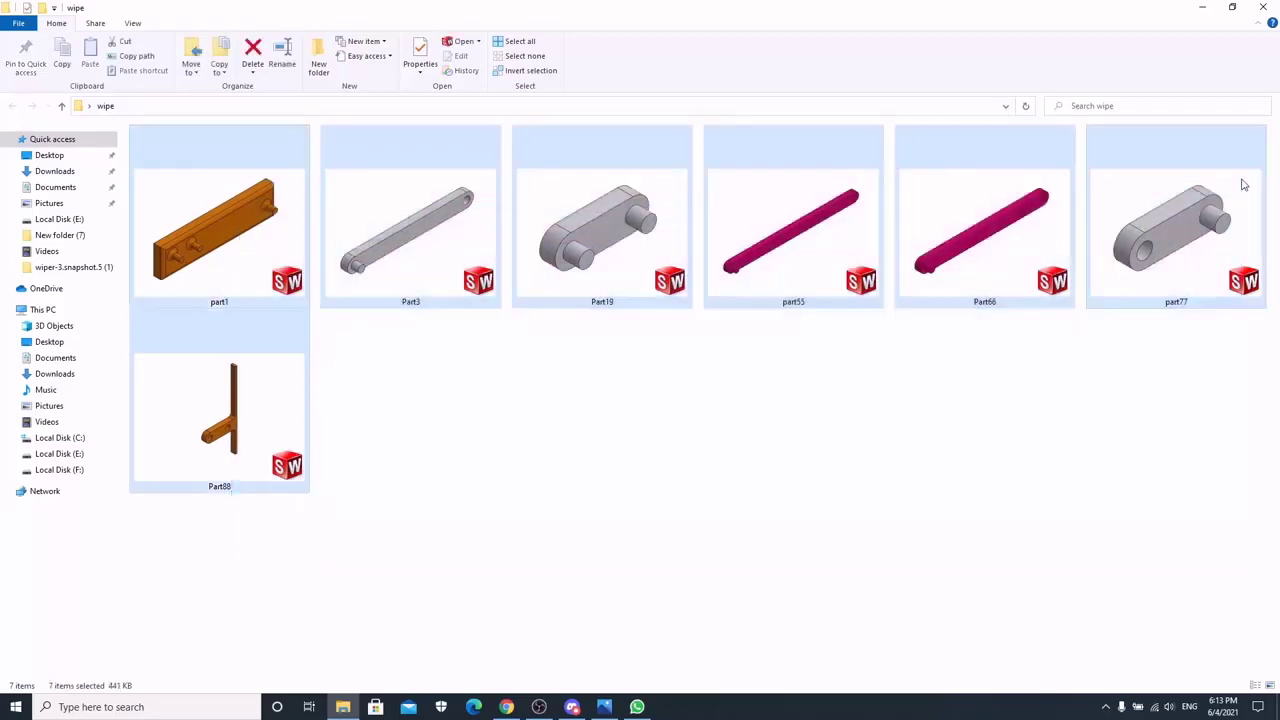
click(1084, 472)
drag(165, 577, 1185, 248)
double_click(1185, 248)
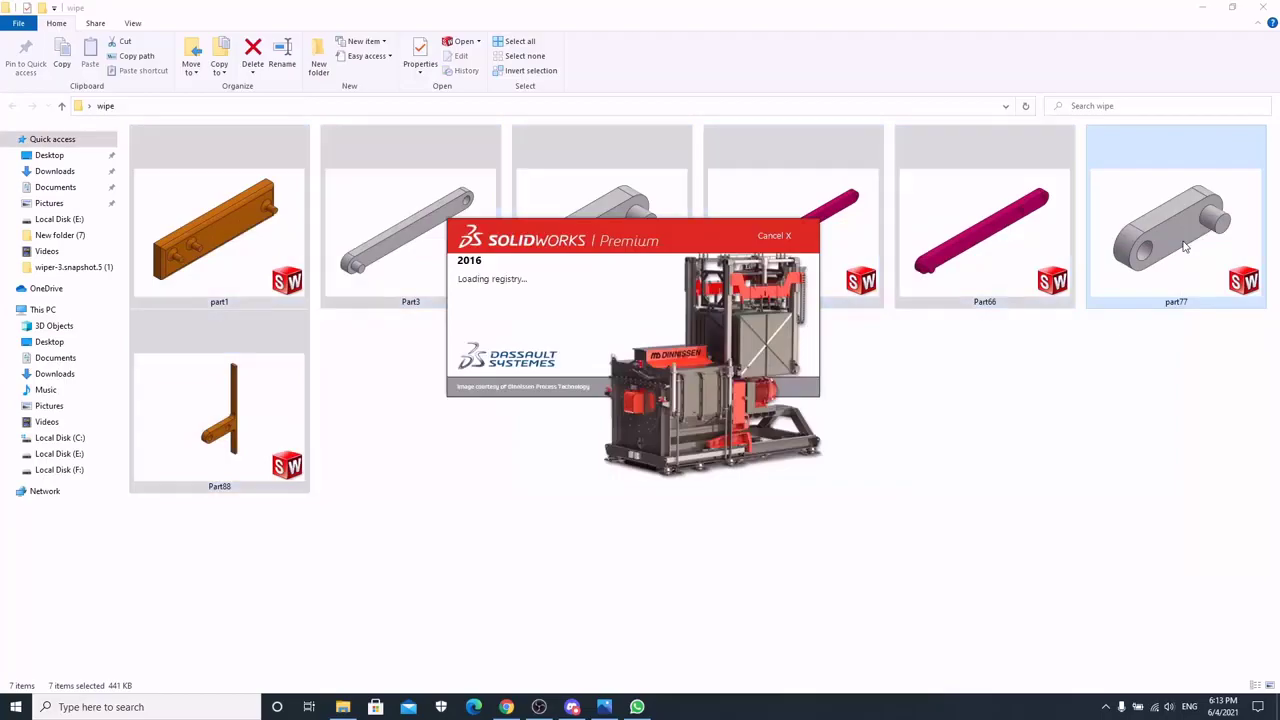
mouse_move(670, 707)
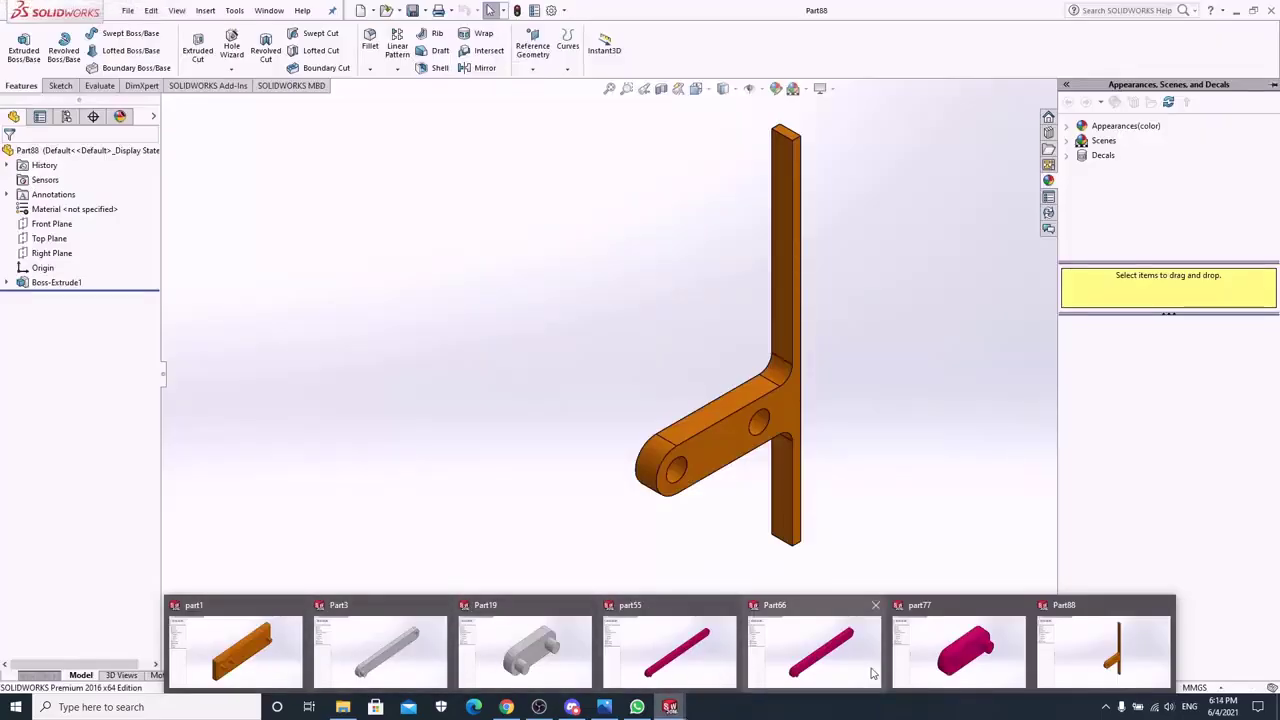
Step: Create a new assembly document from the Assembly template and place part1 as its first component
click(374, 12)
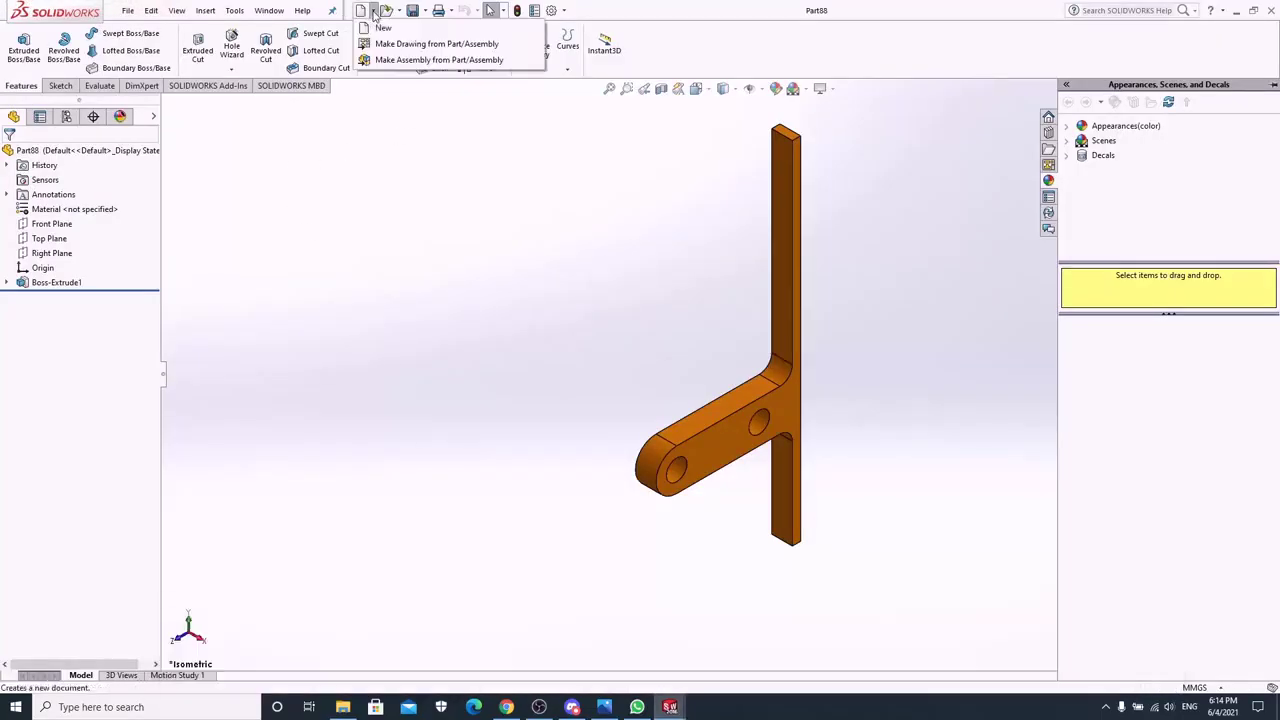
click(381, 60)
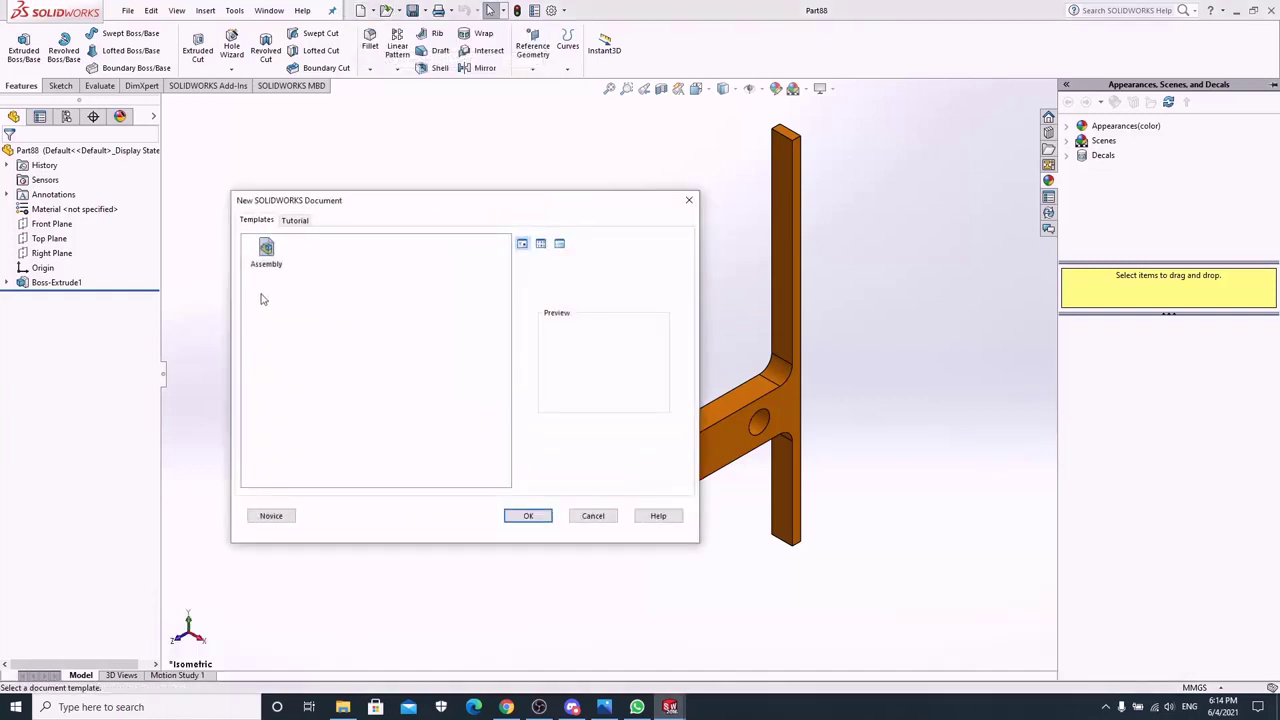
click(529, 517)
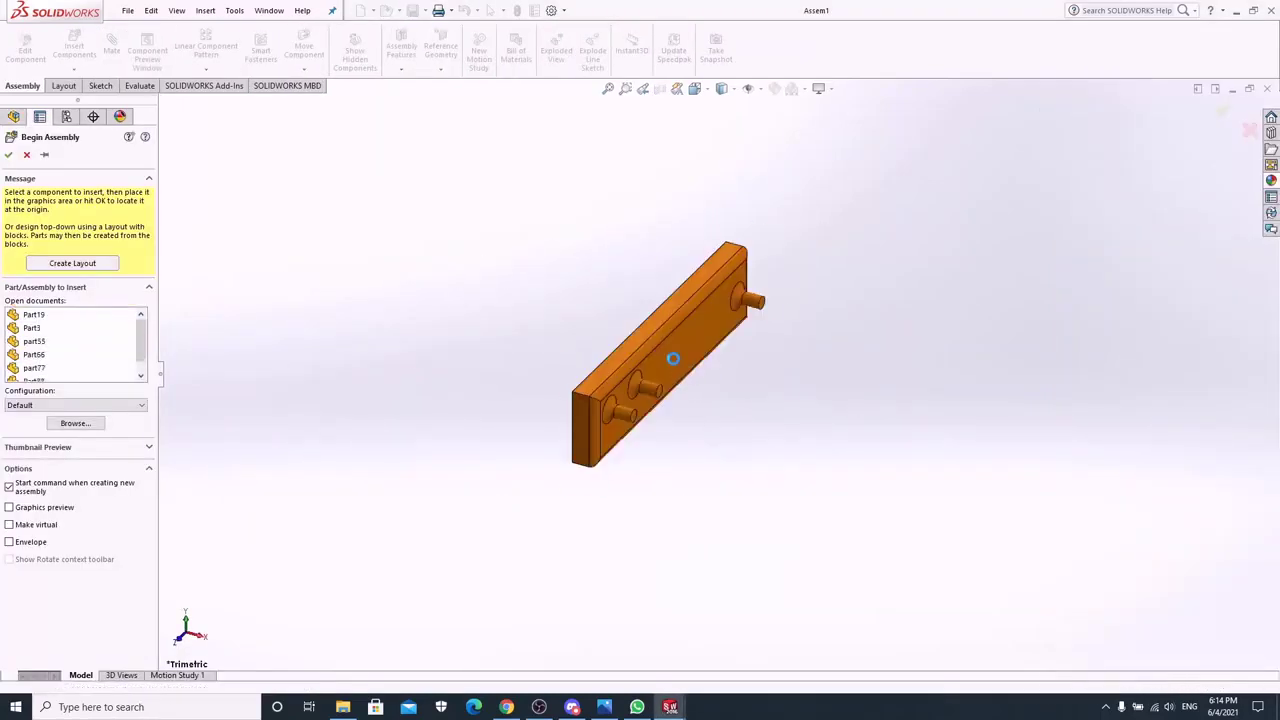
click(700, 392)
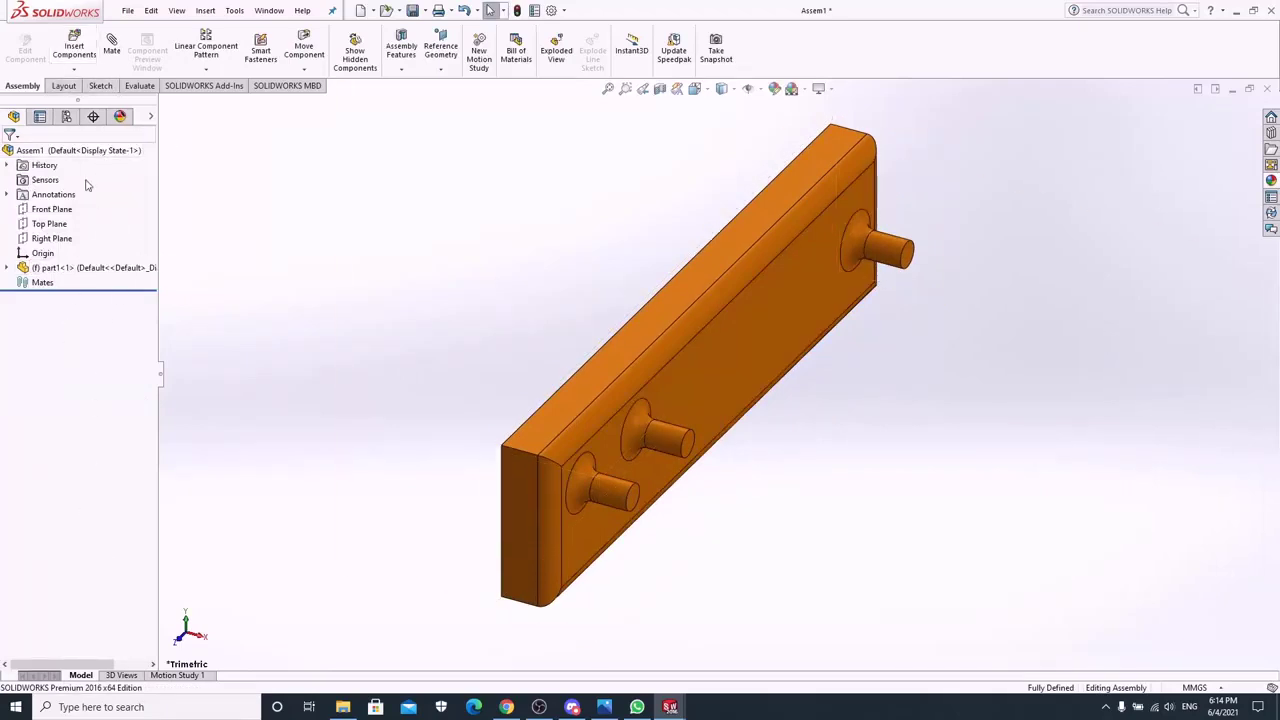
Step: Insert Part19, Part3 and part55 into the assembly, spaced around the orange base plate
click(74, 47)
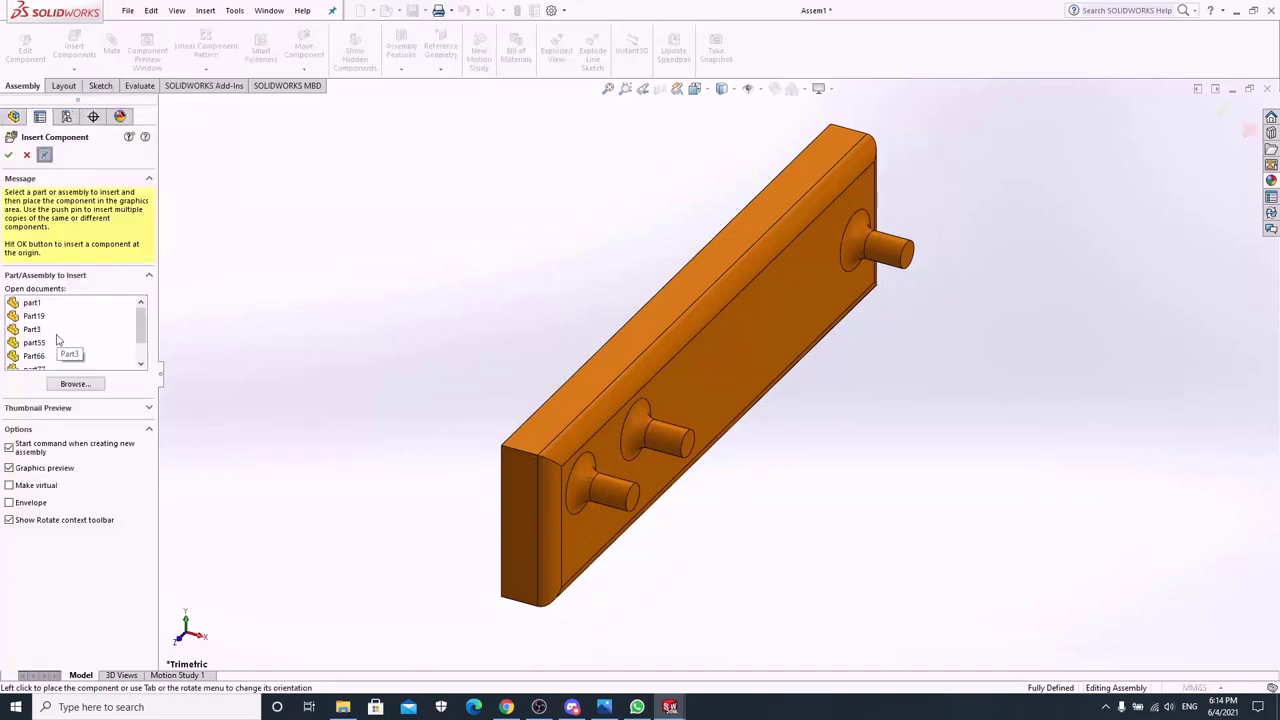
click(35, 355)
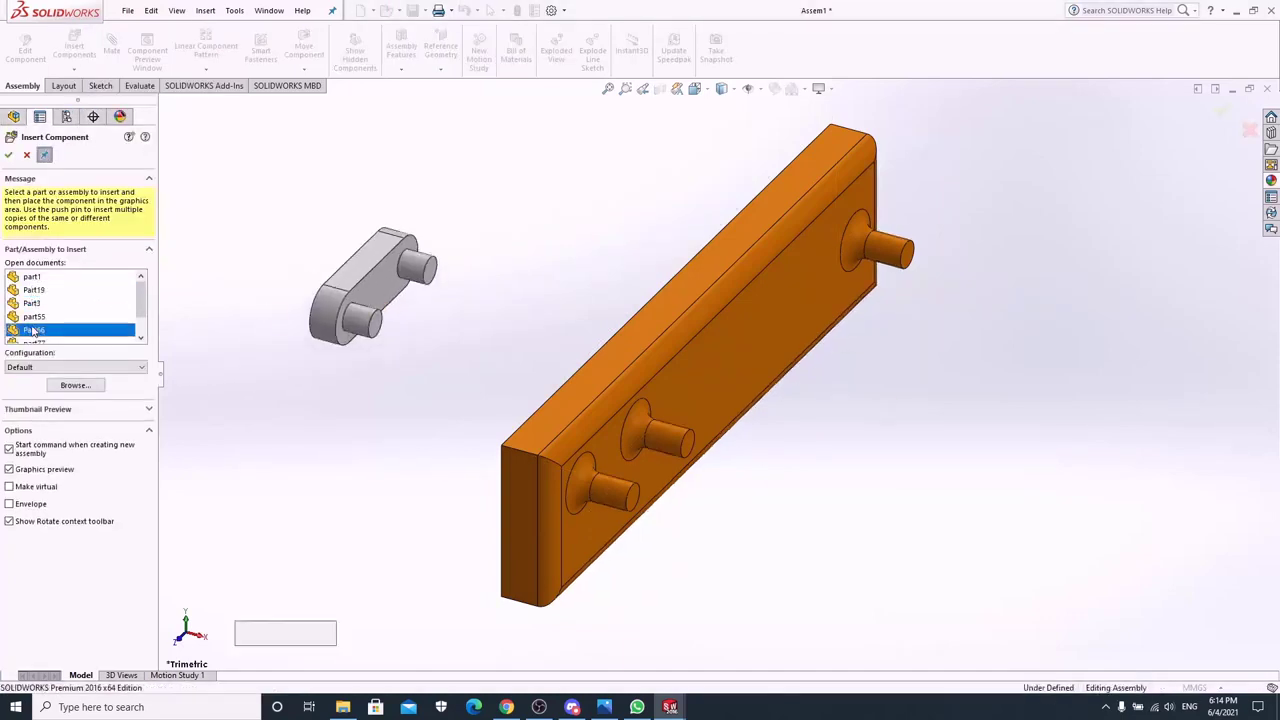
key(Up)
key(Up)
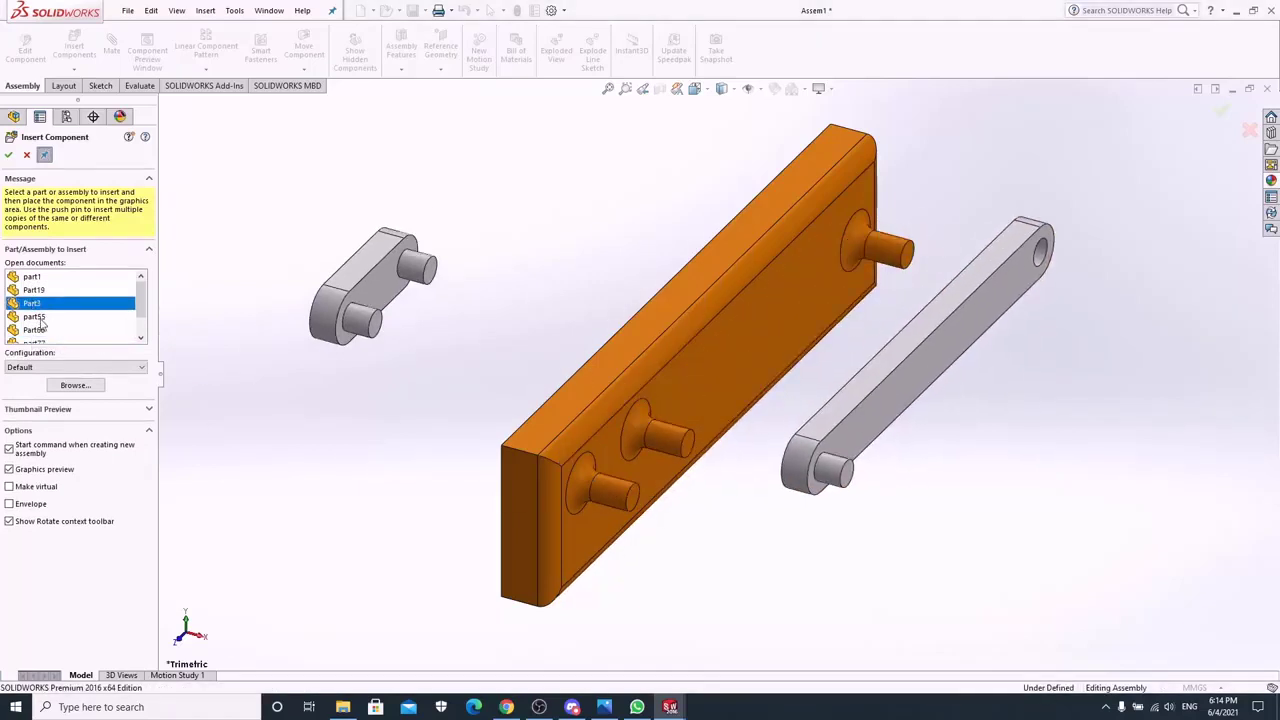
click(499, 318)
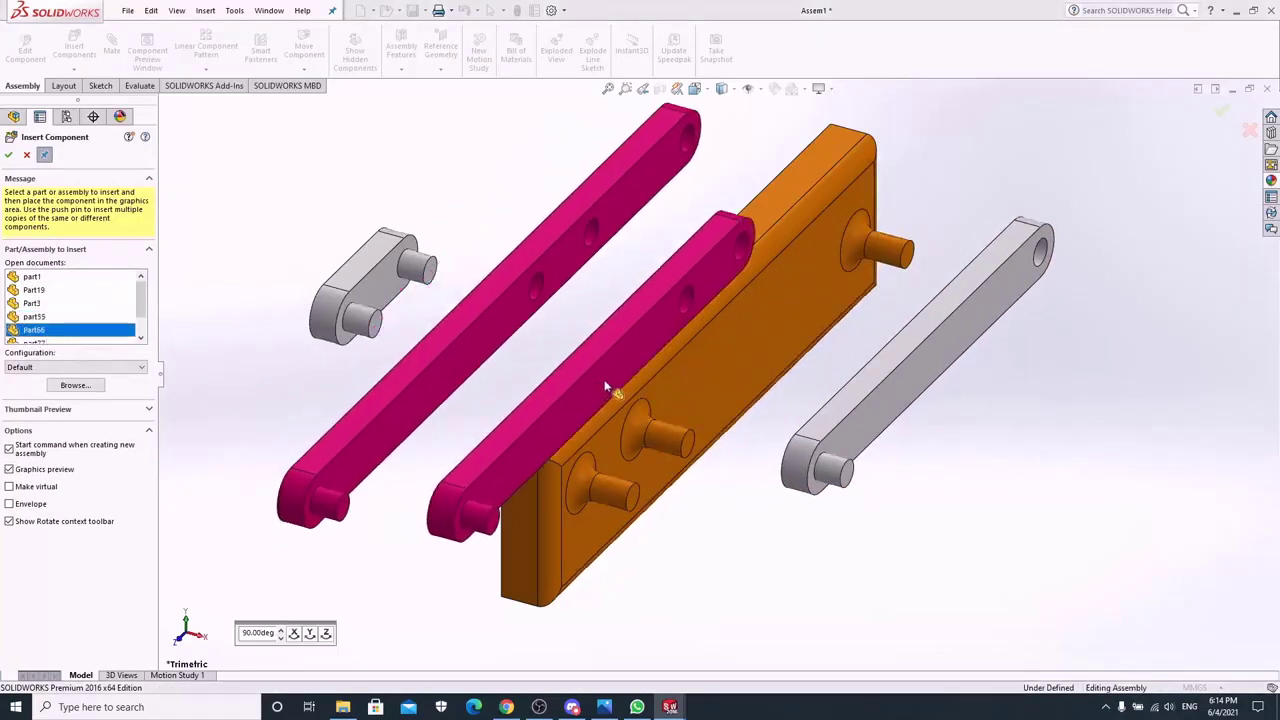
Step: Insert Part66 behind the base plate, and part77 and Part88 beyond the long grey link
click(581, 358)
key(Down)
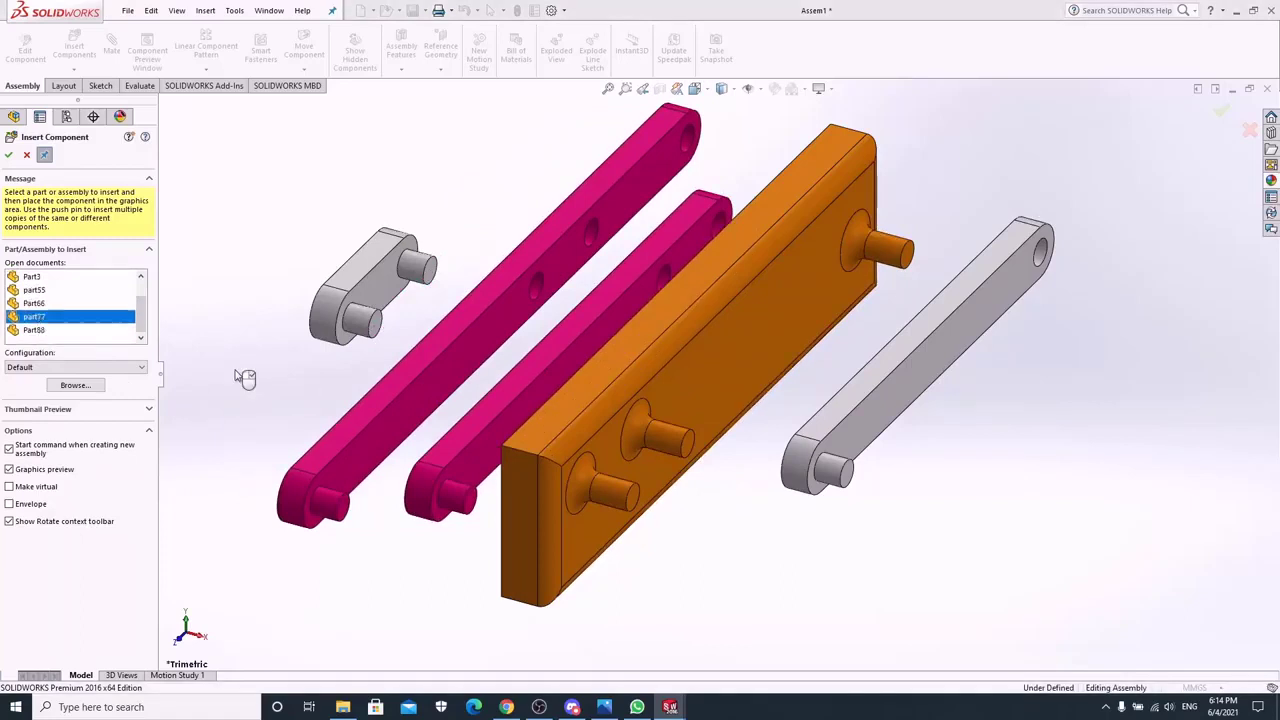
click(1125, 365)
key(Down)
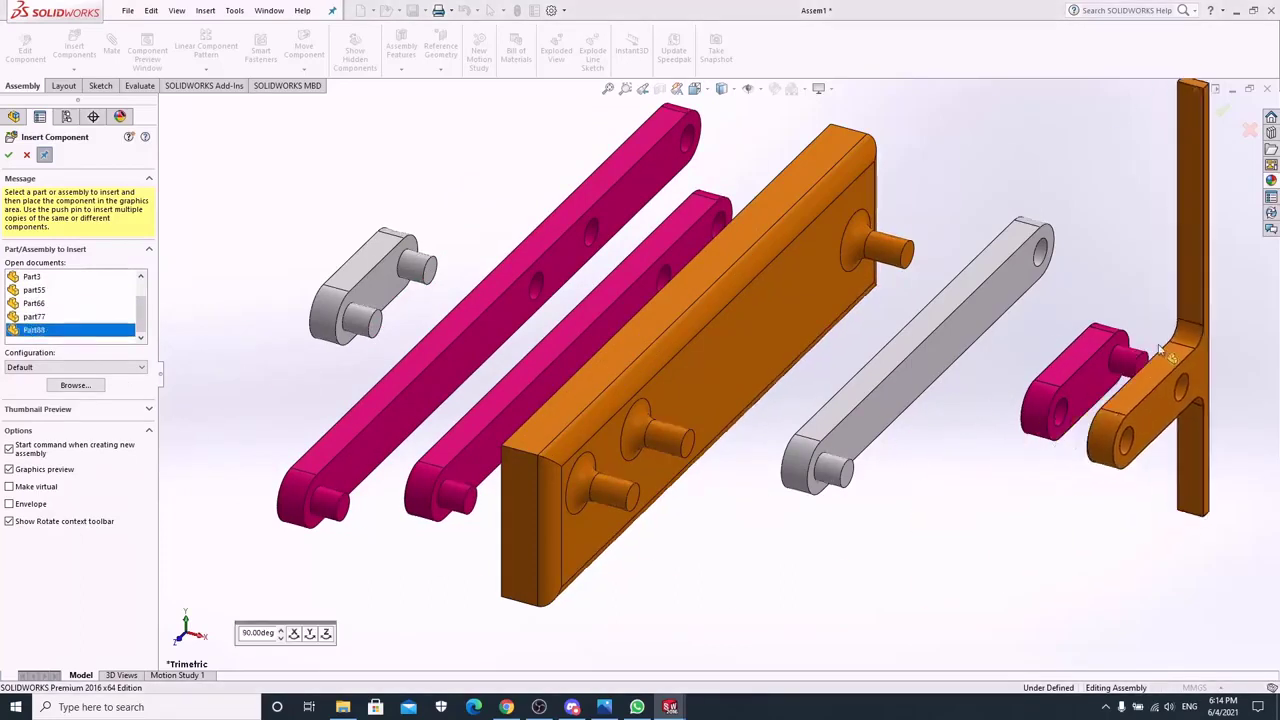